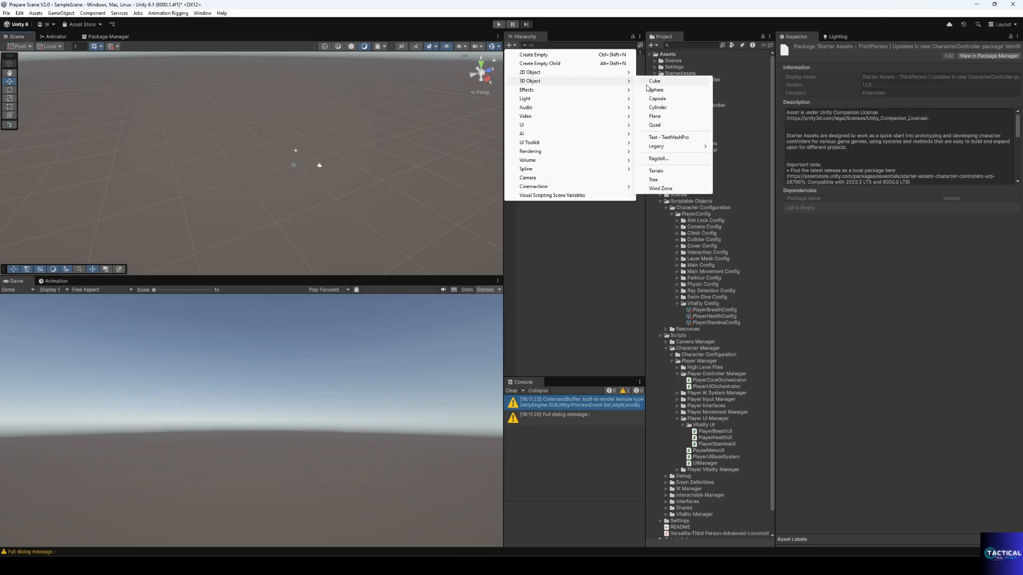
# - Create a 3D plane in the scene and name it Ground
pyautogui.click(673, 116)
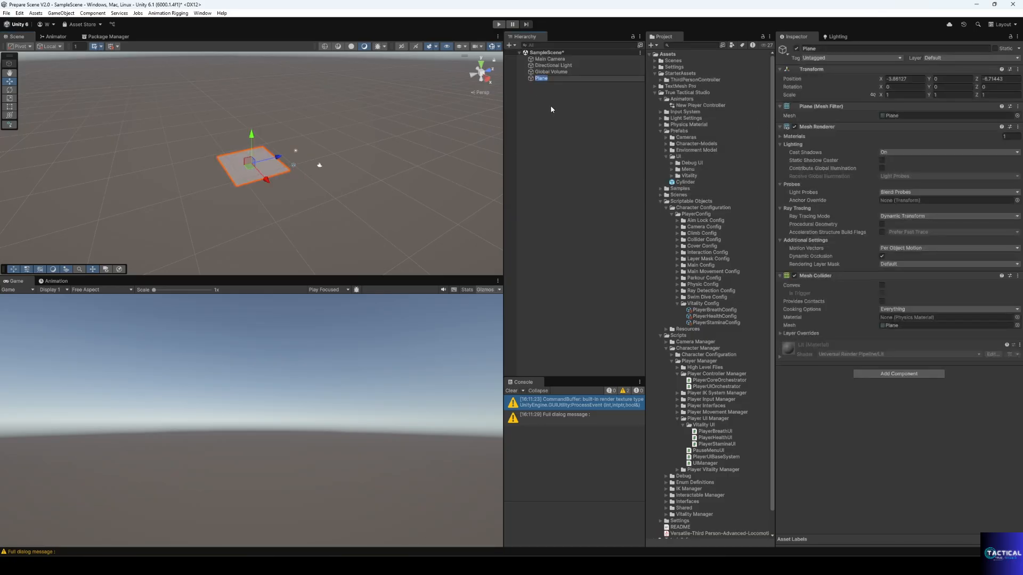
pyautogui.write('Ground')
pyautogui.press('Return')
# - Set the Ground plane's X and Z scale to 8
pyautogui.click(896, 94)
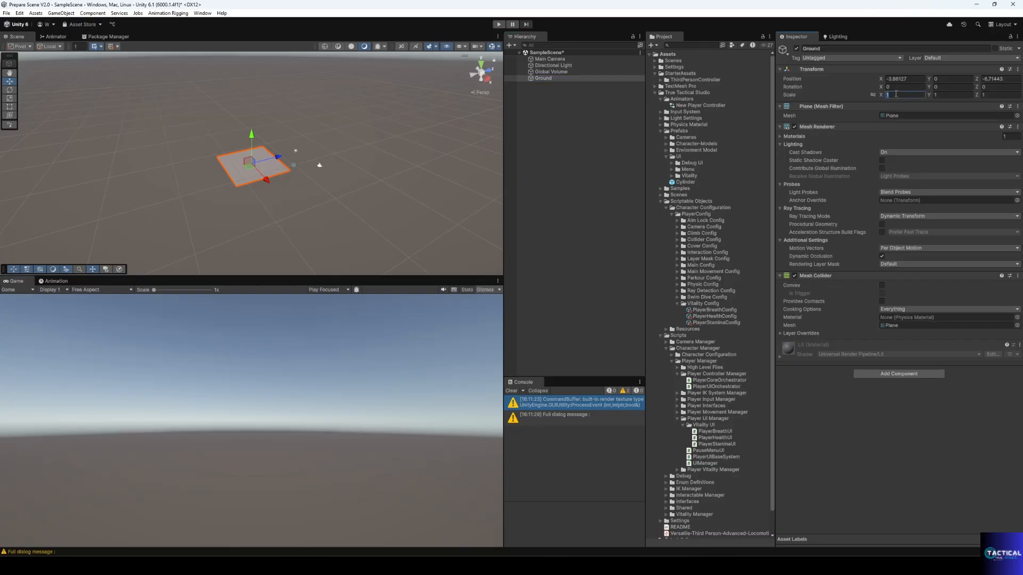
pyautogui.write('8')
pyautogui.press('Tab')
pyautogui.press('Tab')
pyautogui.write('8')
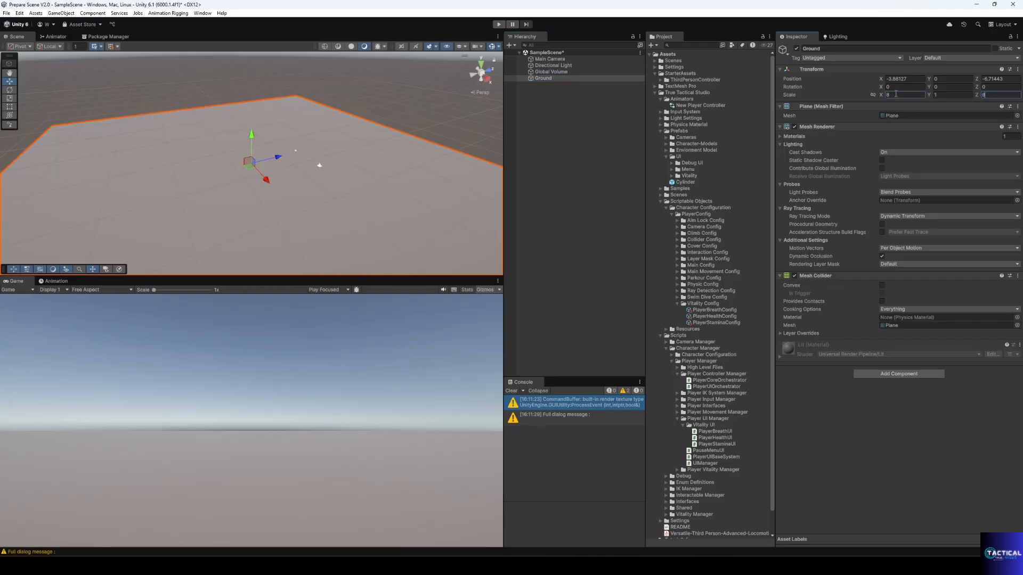
# - Define the project layers Ground in User Layer 3, Interactable in User Layer 6 and Player in User Layer 7
pyautogui.click(959, 58)
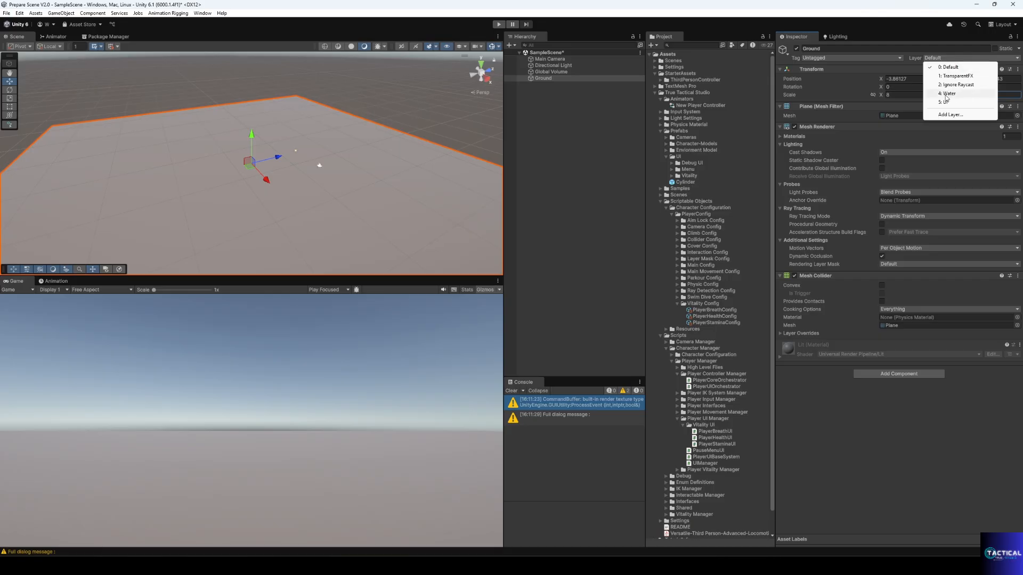
pyautogui.click(948, 115)
pyautogui.click(863, 122)
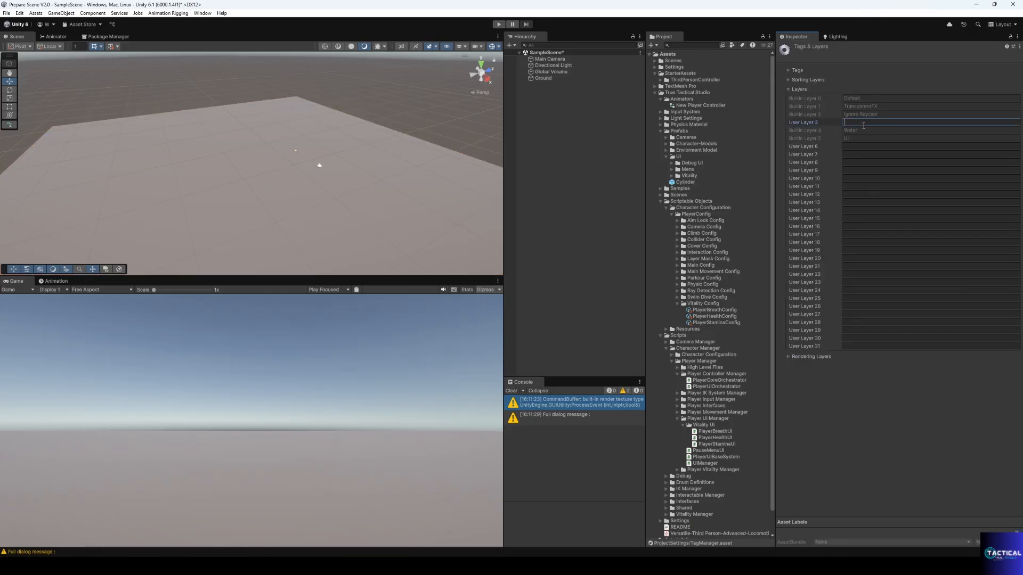
pyautogui.press('Tab')
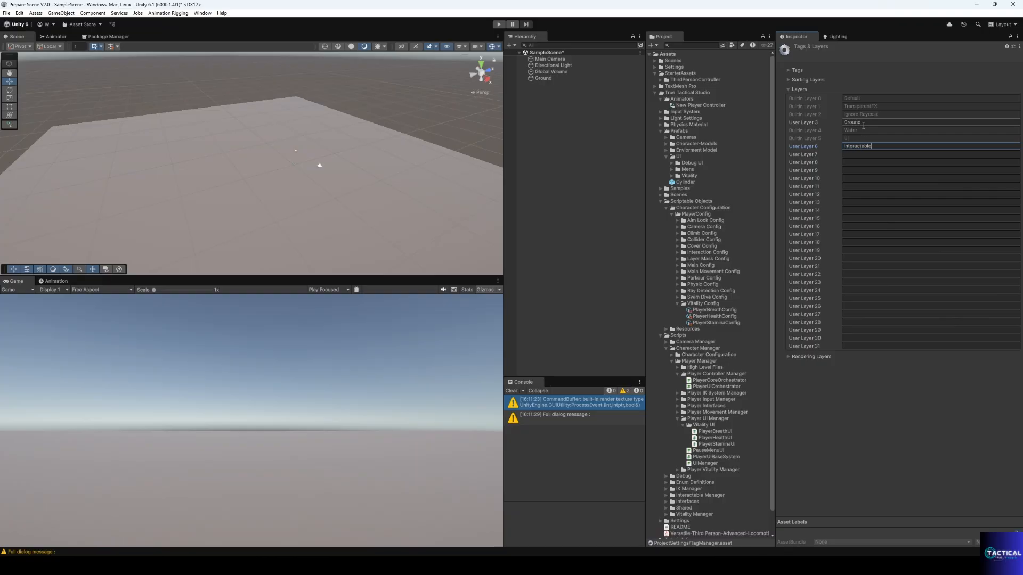
pyautogui.press('Tab')
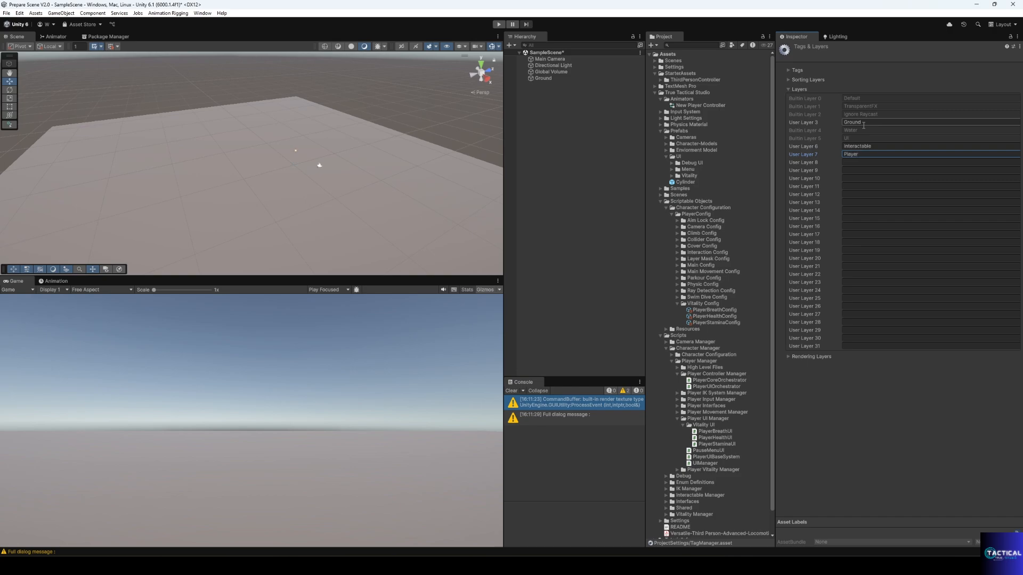
# - Assign the Ground object to the Ground layer
pyautogui.click(554, 79)
pyautogui.click(970, 58)
pyautogui.click(954, 99)
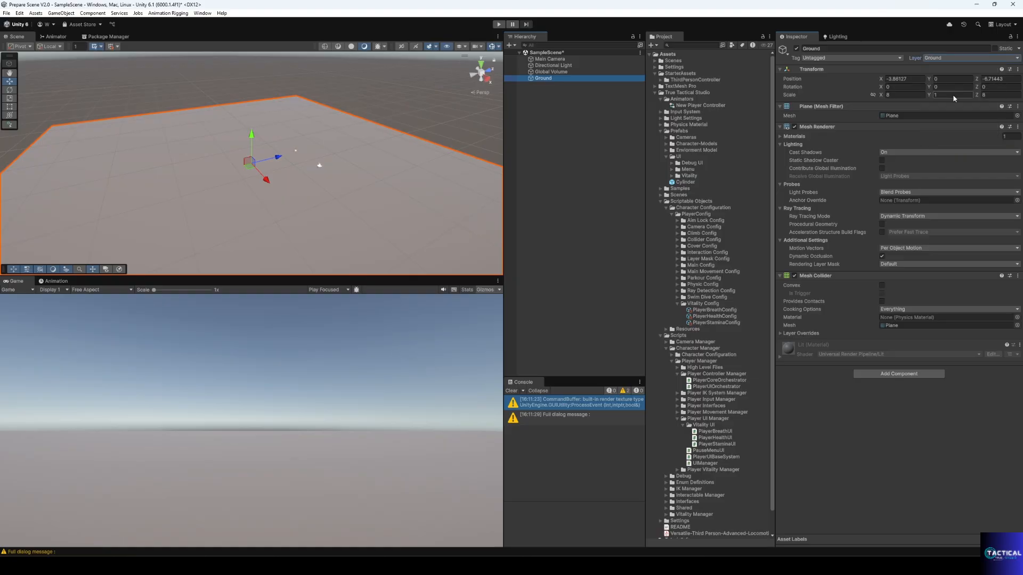
# - Place the TestPlayer prefab on the ground and add the Aim, Crawl, Default, Dive and Swim camera prefabs, listing TestPlayer below them
pyautogui.moveTo(693, 208); pyautogui.dragTo(321, 158)
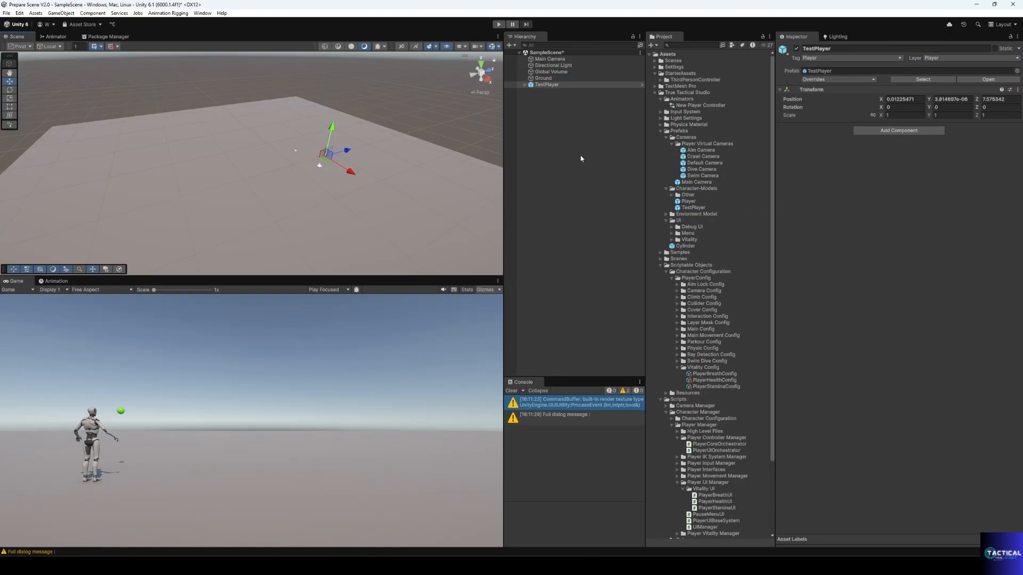
pyautogui.click(700, 151)
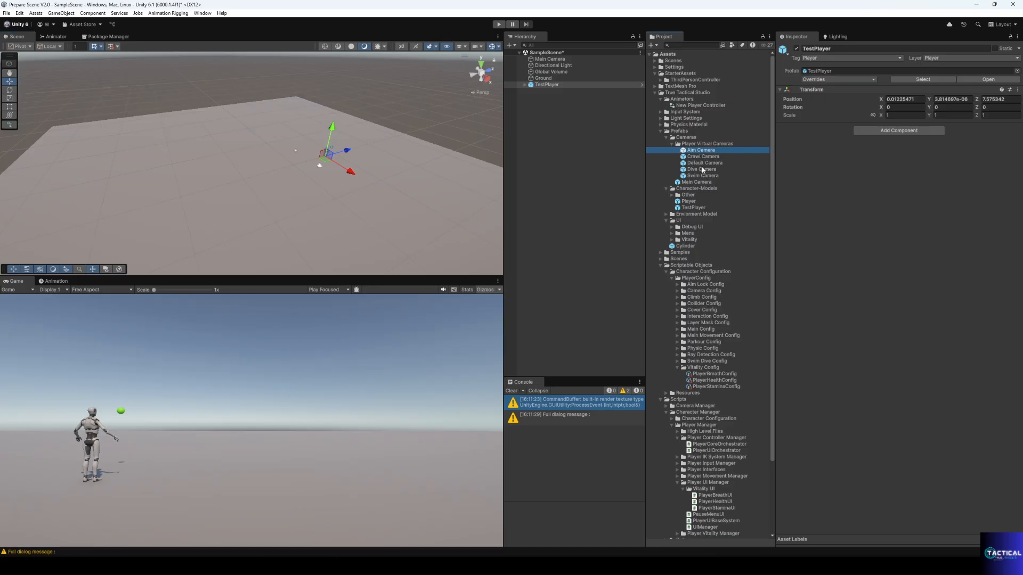
pyautogui.keyDown('shift'); pyautogui.click(701, 176); pyautogui.keyUp('shift')
pyautogui.moveTo(696, 151); pyautogui.dragTo(543, 143)
pyautogui.moveTo(543, 85); pyautogui.dragTo(557, 153)
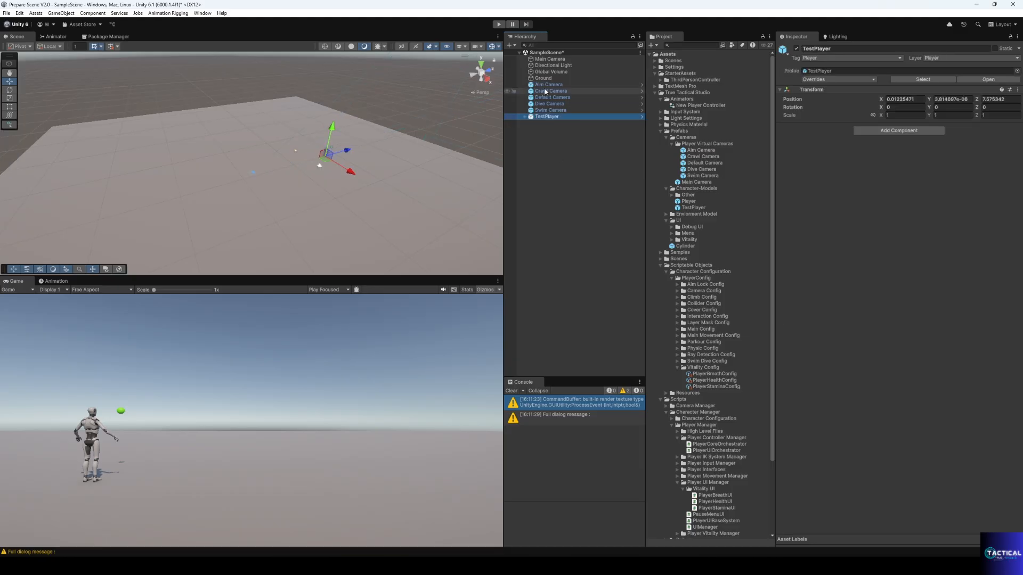
# - Add the Camera Orchestrator script to the Main Camera
pyautogui.click(549, 59)
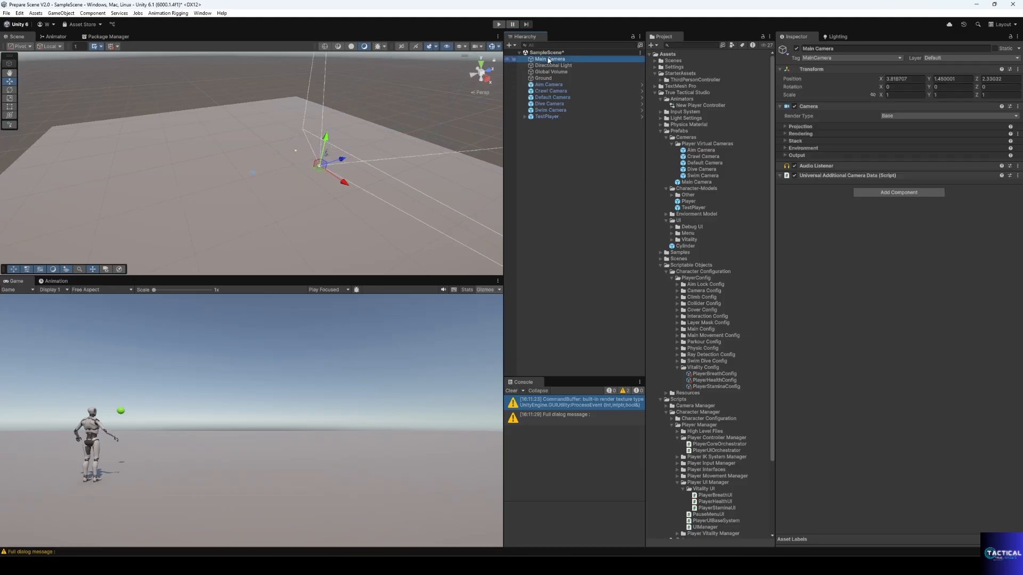
pyautogui.click(880, 193)
pyautogui.press('Down')
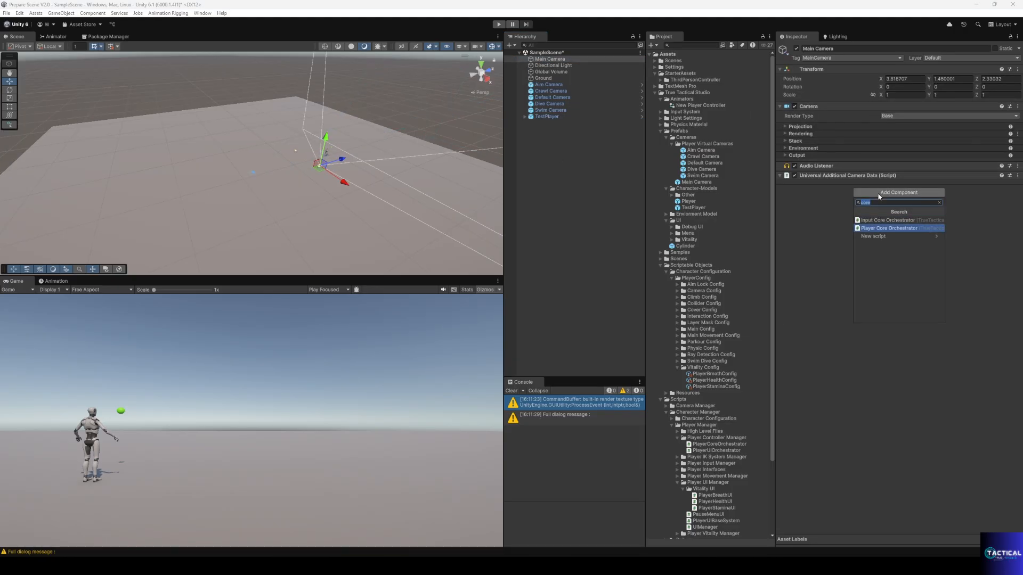
pyautogui.write('camera')
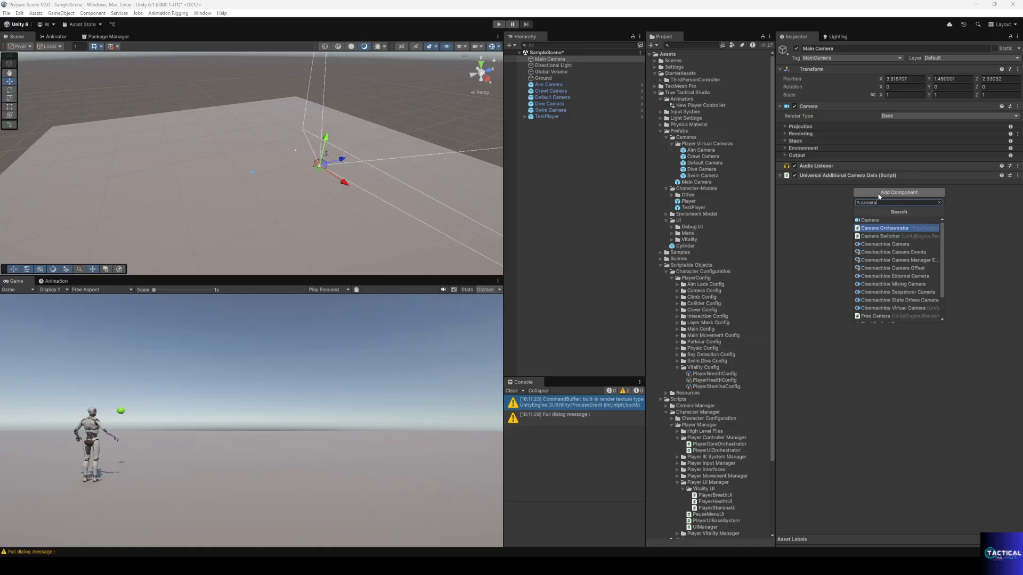
pyautogui.press('Return')
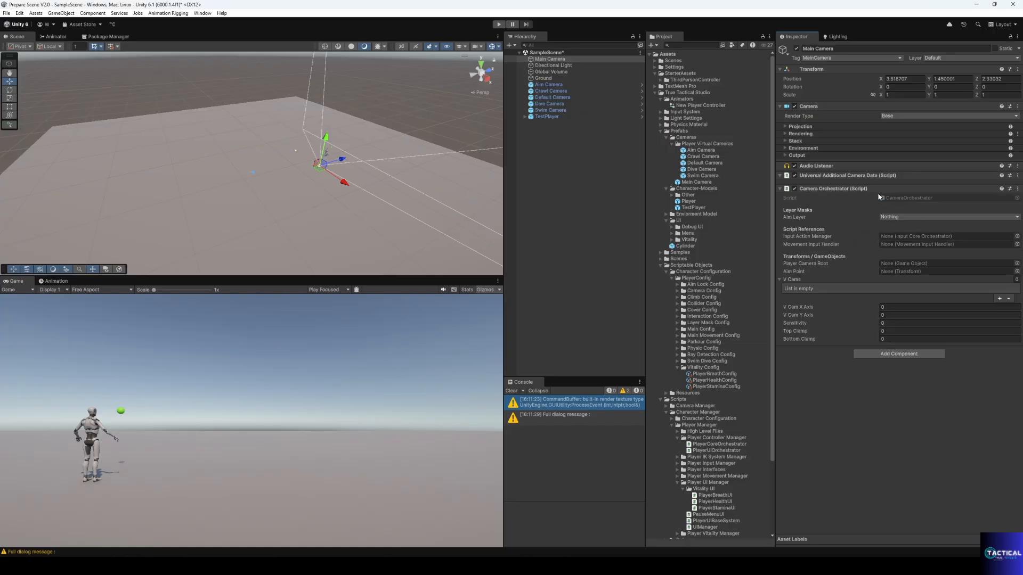
# - Add a Cinemachine Brain component to the Main Camera
pyautogui.click(872, 354)
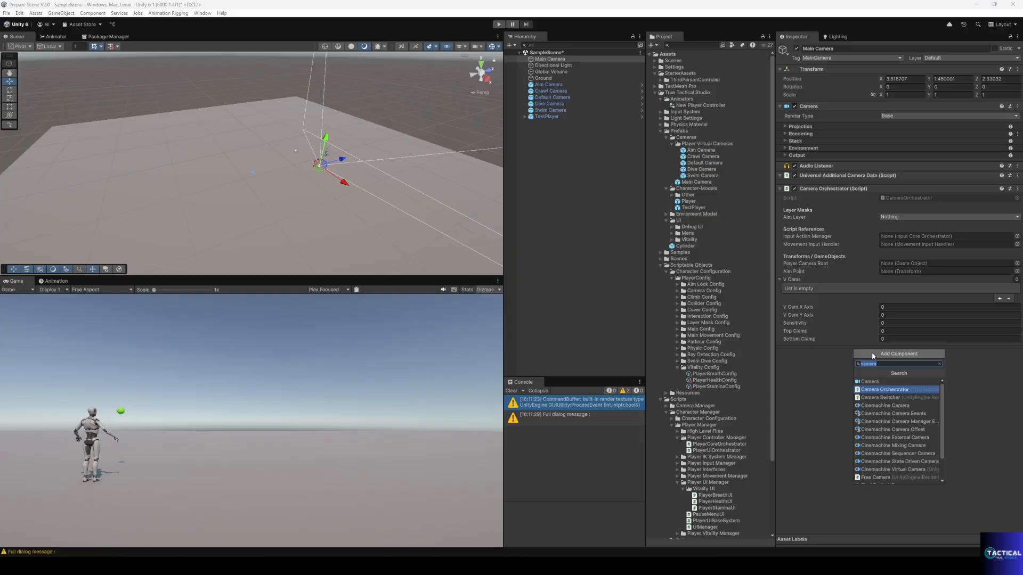
pyautogui.write('br')
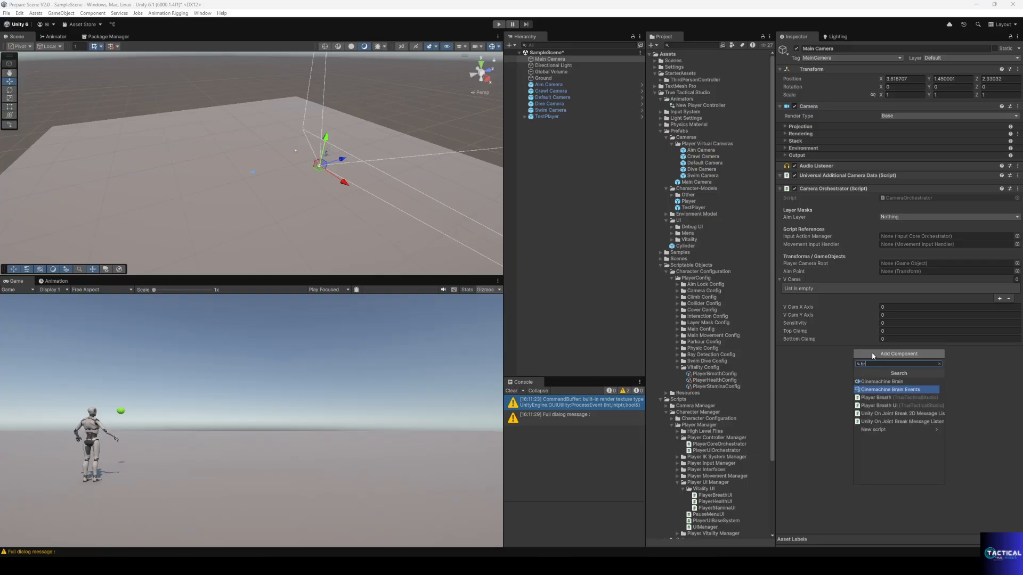
pyautogui.press('Up')
pyautogui.press('Return')
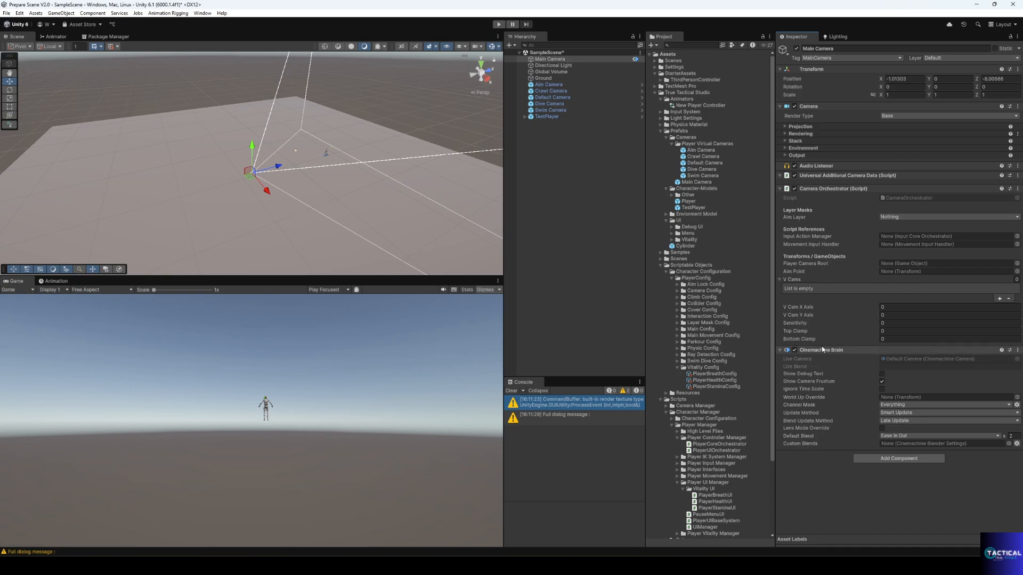
# - Set the Camera Orchestrator's V Cams list to 5 elements
pyautogui.click(1000, 299)
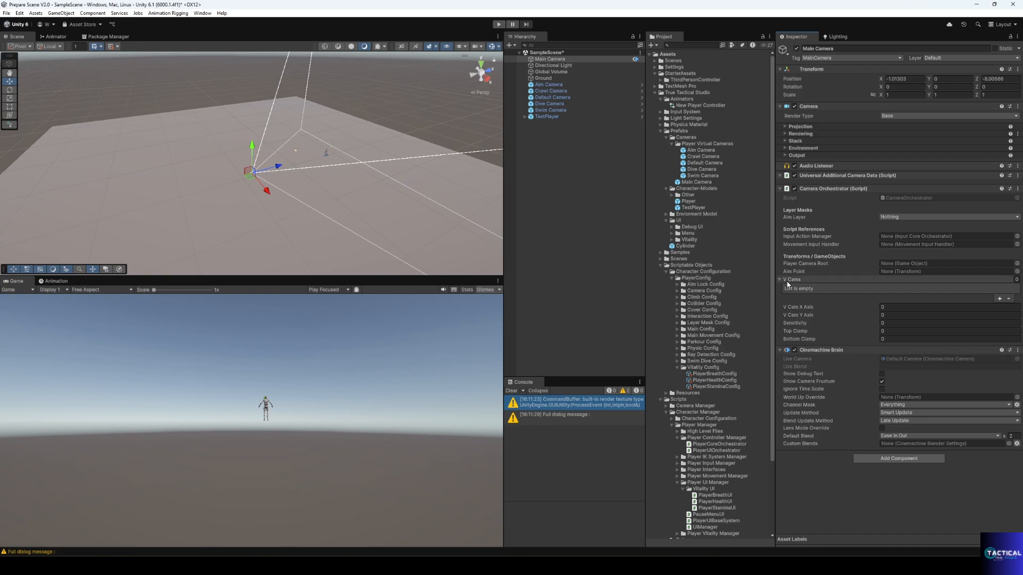
pyautogui.click(999, 298)
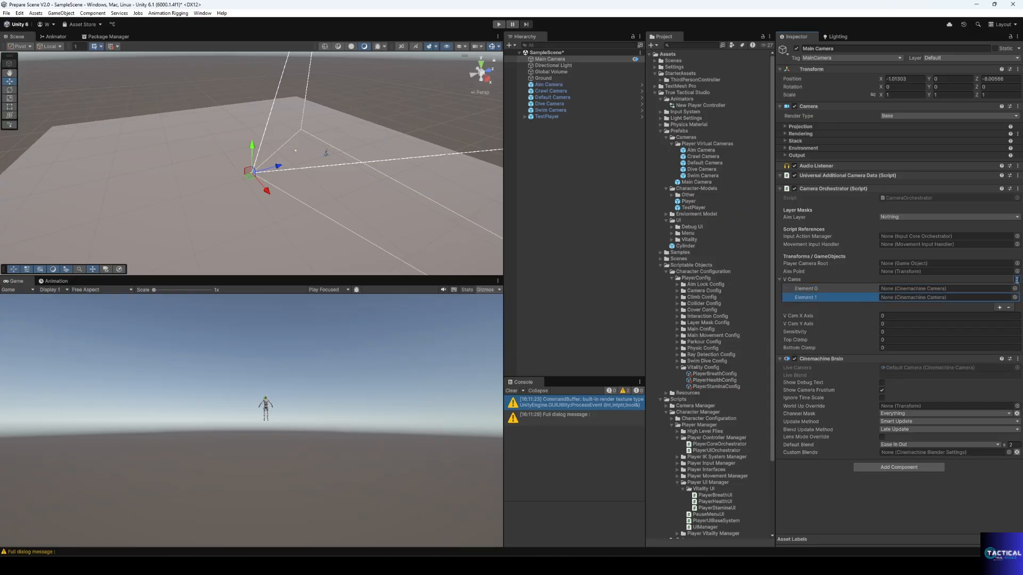
pyautogui.write('5')
pyautogui.press('Return')
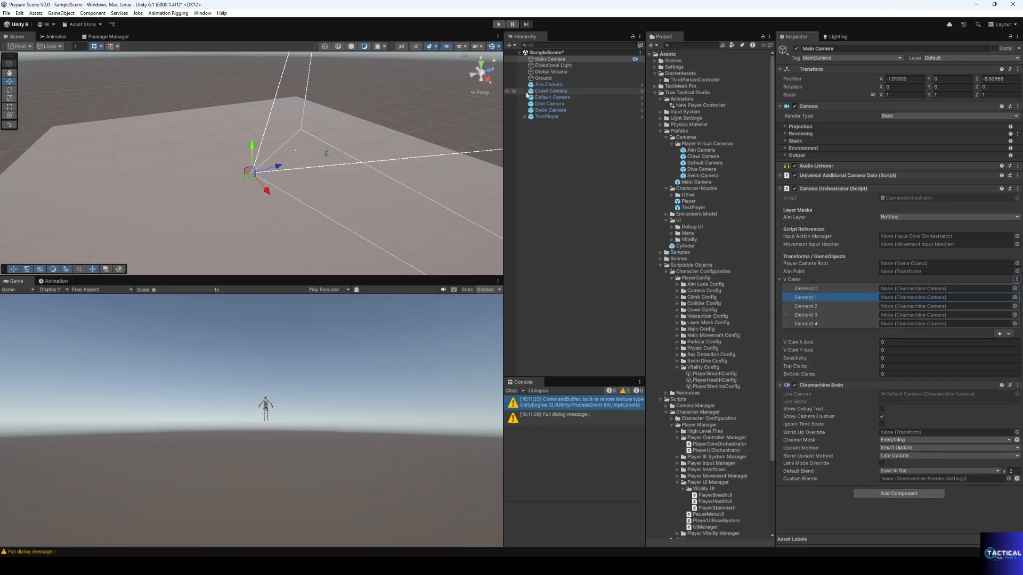
# - Fill V Cams elements 0 to 4 with the Default, Aim, Crawl, Swim and Dive cameras from the scene, in that order
pyautogui.moveTo(549, 98); pyautogui.dragTo(908, 288)
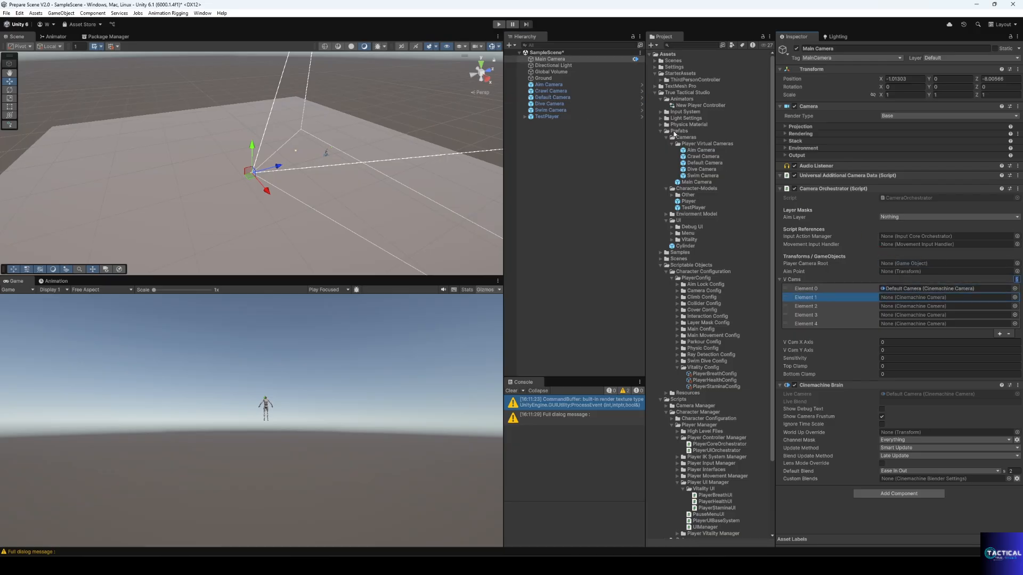
pyautogui.moveTo(552, 84); pyautogui.dragTo(891, 296)
pyautogui.moveTo(550, 92); pyautogui.dragTo(890, 307)
pyautogui.moveTo(549, 106); pyautogui.dragTo(913, 323)
pyautogui.moveTo(549, 110); pyautogui.dragTo(902, 315)
# - Set the Camera Orchestrator's Sensitivity to 70, Top Clamp to 70 and Bottom Clamp to -30
pyautogui.click(897, 359)
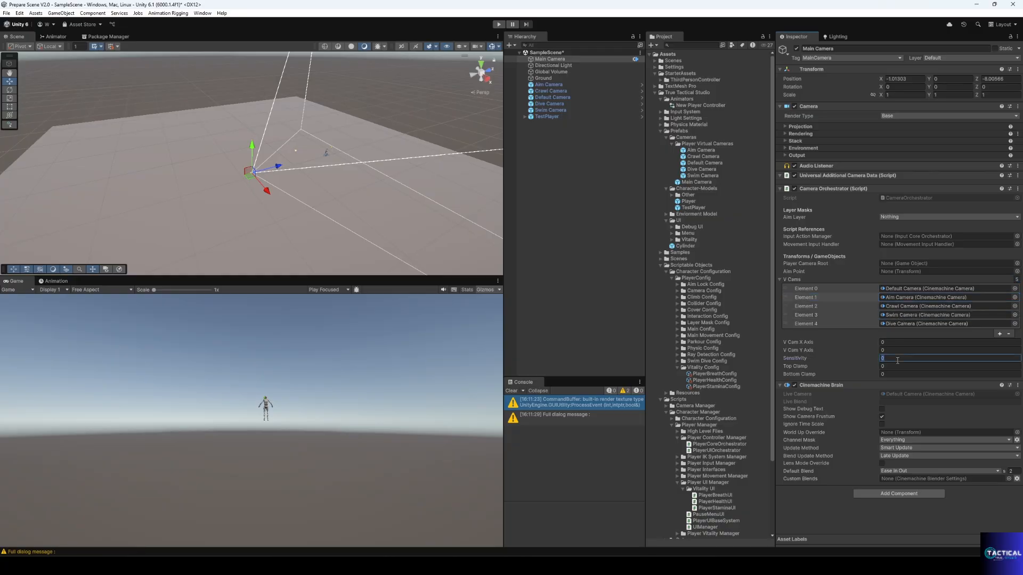
pyautogui.press('Tab')
pyautogui.press('Tab')
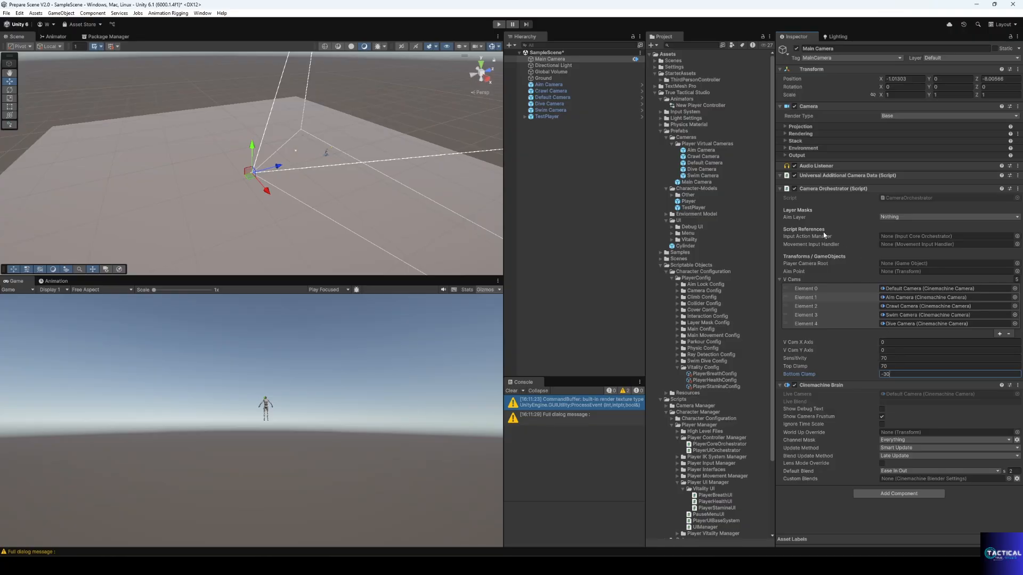
# - Set the Camera Orchestrator's Aim Layer mask to Default, Ground and Interactable
pyautogui.click(898, 218)
pyautogui.click(901, 243)
pyautogui.click(899, 217)
pyautogui.click(904, 270)
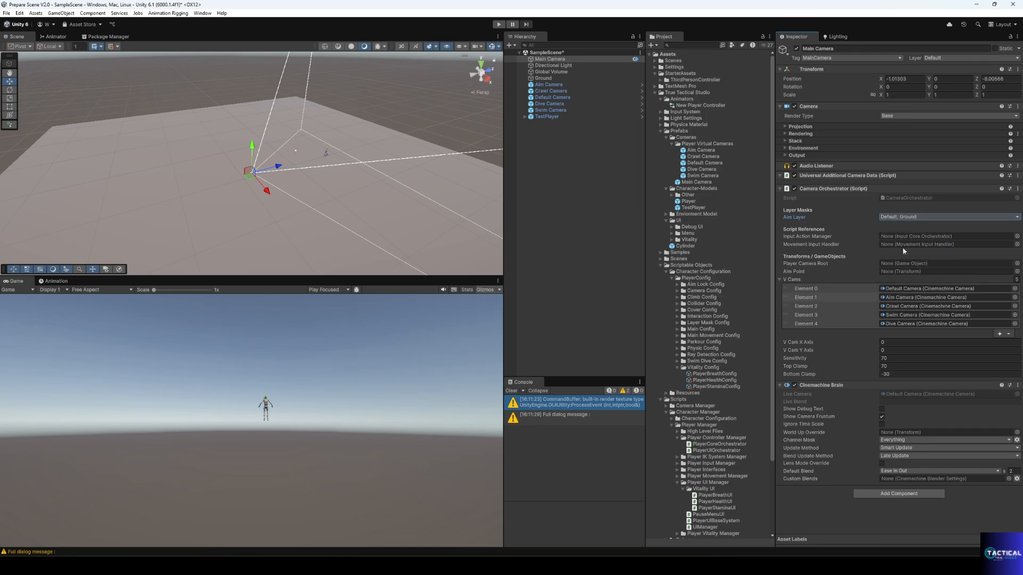
pyautogui.click(903, 219)
pyautogui.click(917, 297)
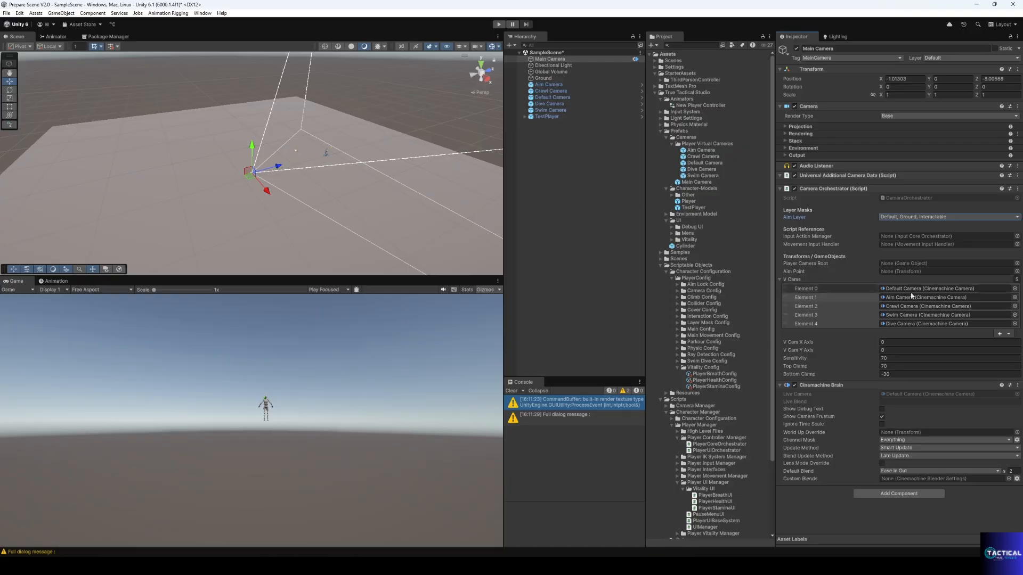
# - Assign TestPlayer's PlayerCameraRoot and Aim Point children to the Camera Orchestrator's Player Camera Root and Aim Point references
pyautogui.click(525, 117)
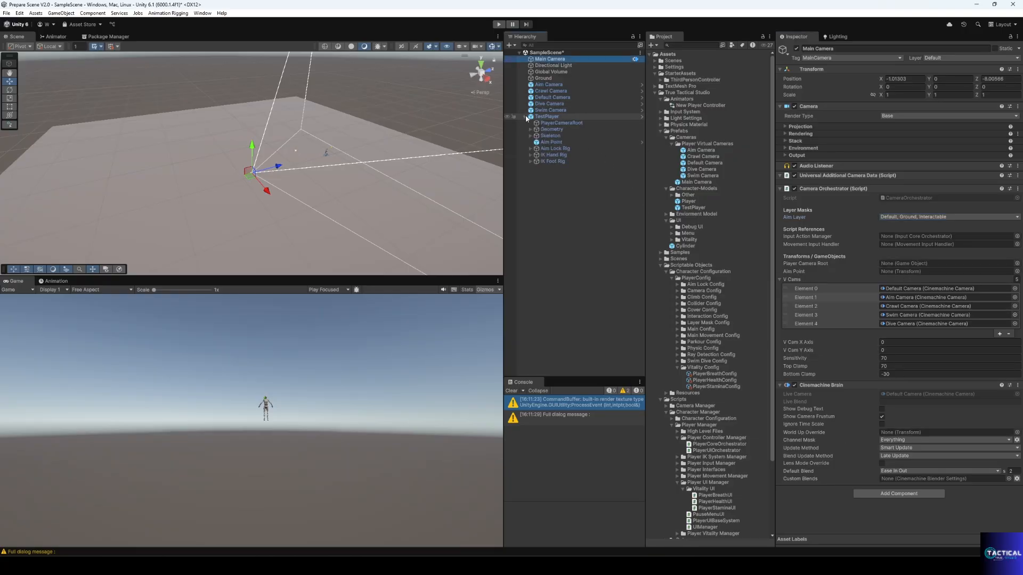
pyautogui.moveTo(559, 125); pyautogui.dragTo(790, 215)
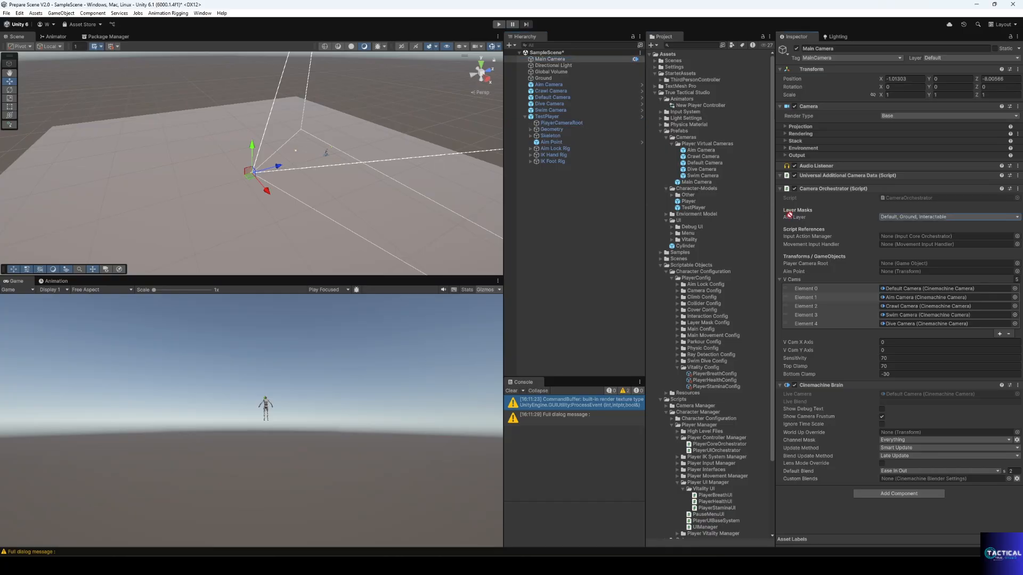
pyautogui.moveTo(867, 258); pyautogui.dragTo(917, 263)
pyautogui.moveTo(556, 145); pyautogui.dragTo(895, 272)
pyautogui.click(527, 142)
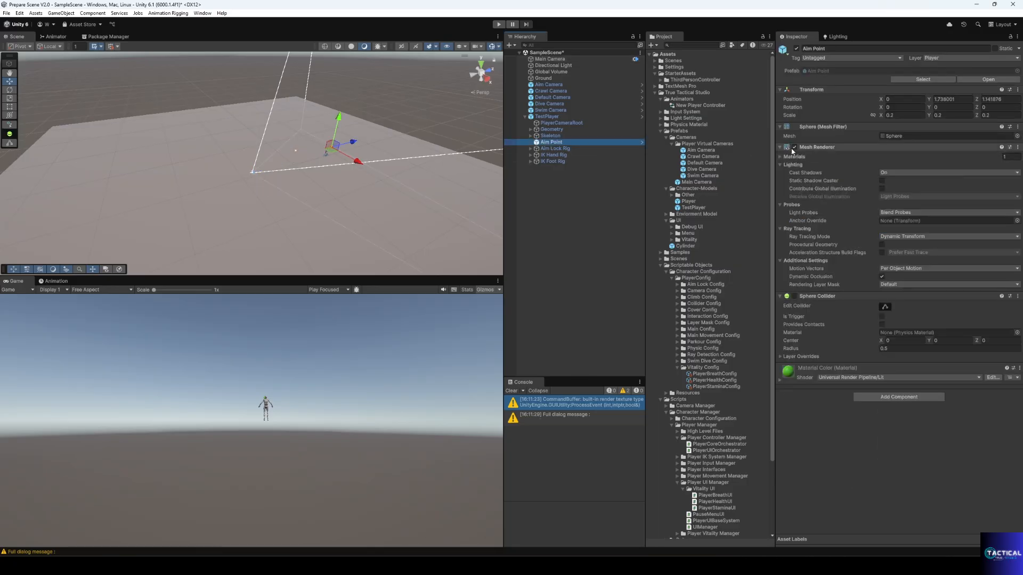
# - Add the Player Core Orchestrator script to TestPlayer and collapse its Movement Input Handler component
pyautogui.click(547, 116)
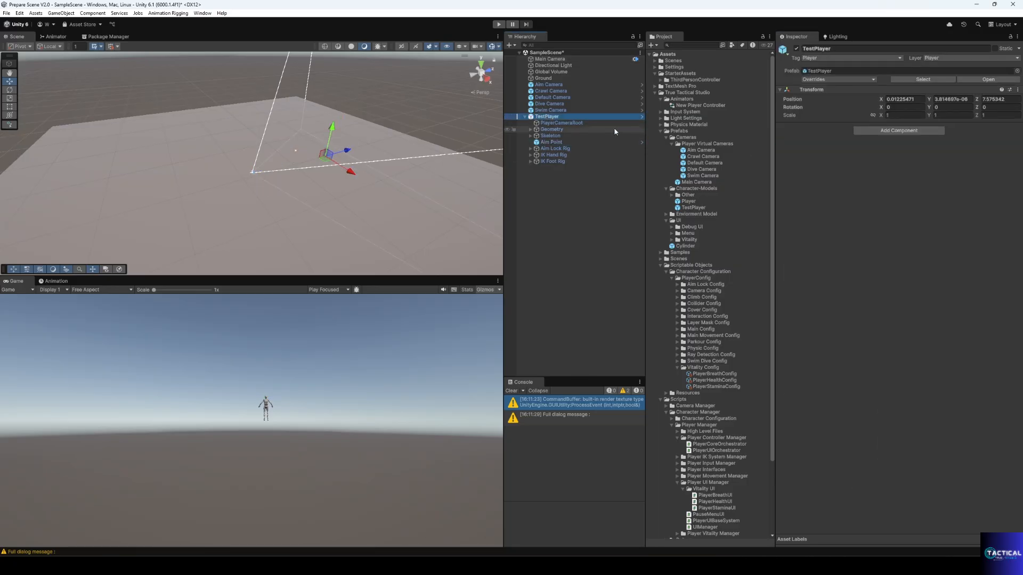
pyautogui.click(889, 133)
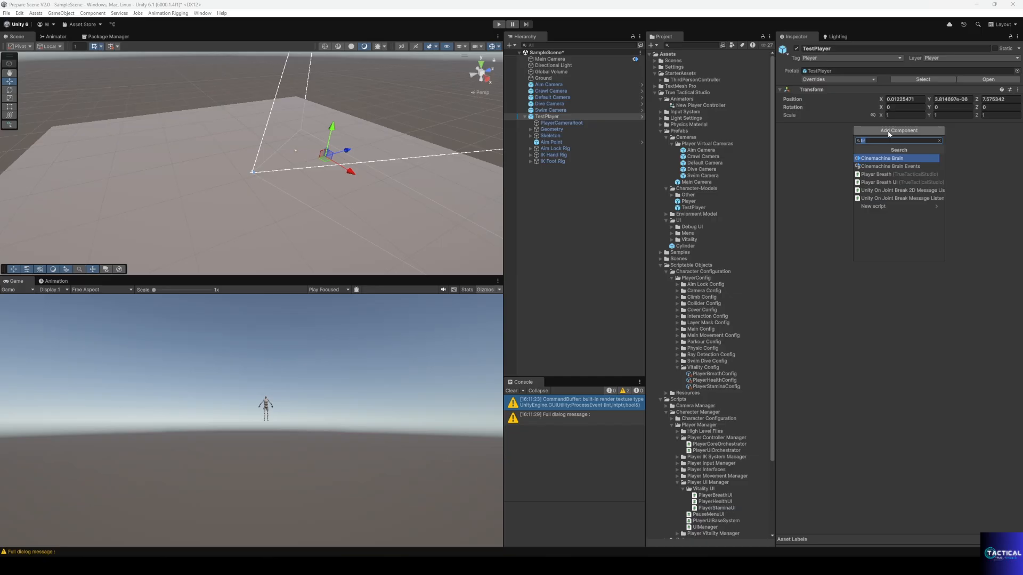
pyautogui.write('pla')
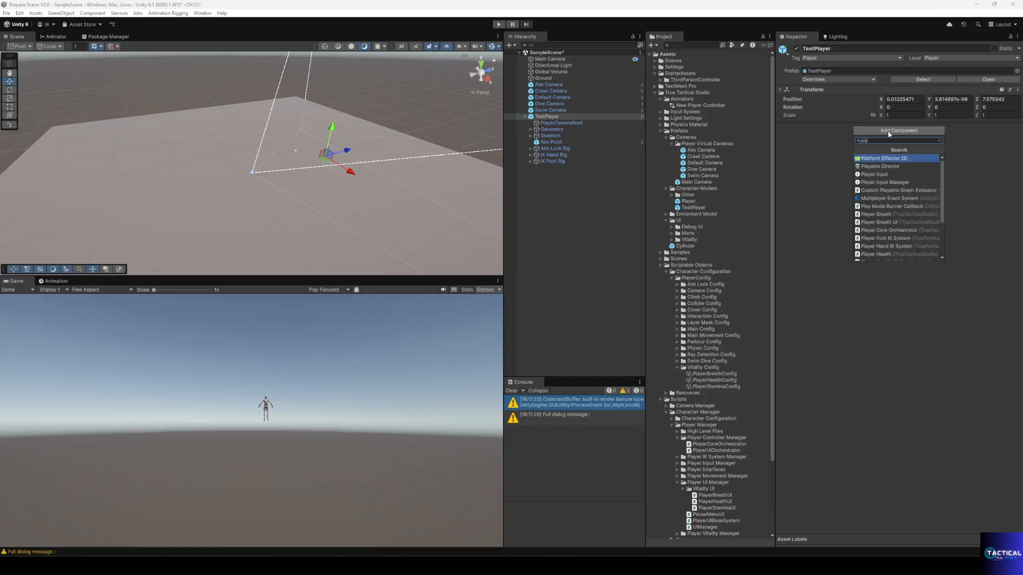
pyautogui.write('yer co')
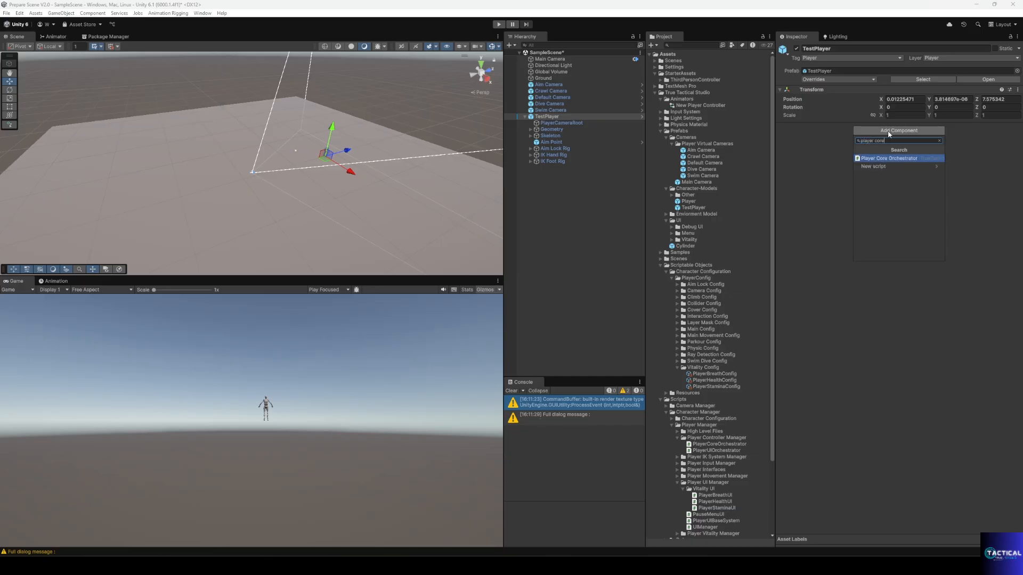
pyautogui.write('re')
pyautogui.press('Return')
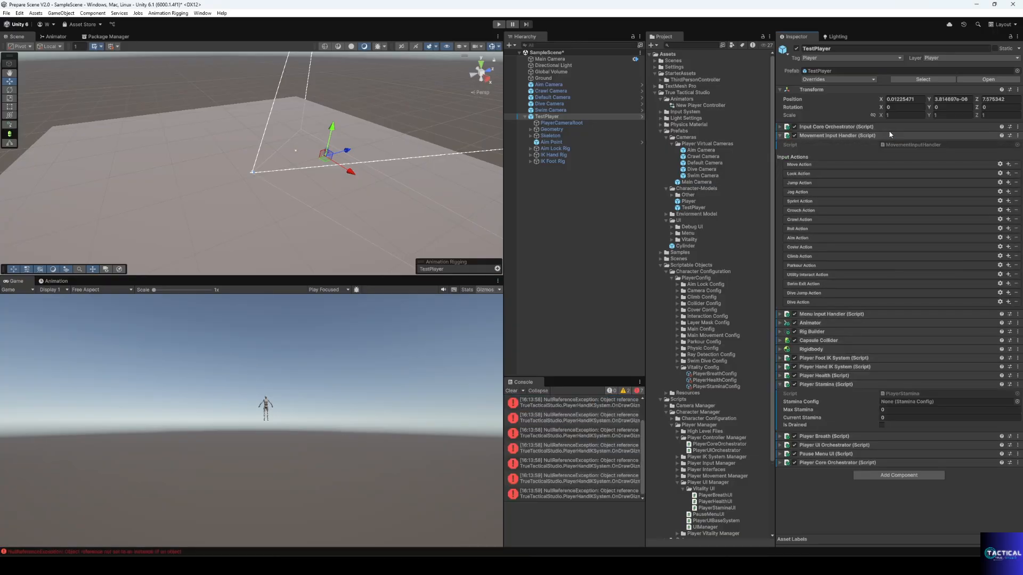
pyautogui.click(822, 136)
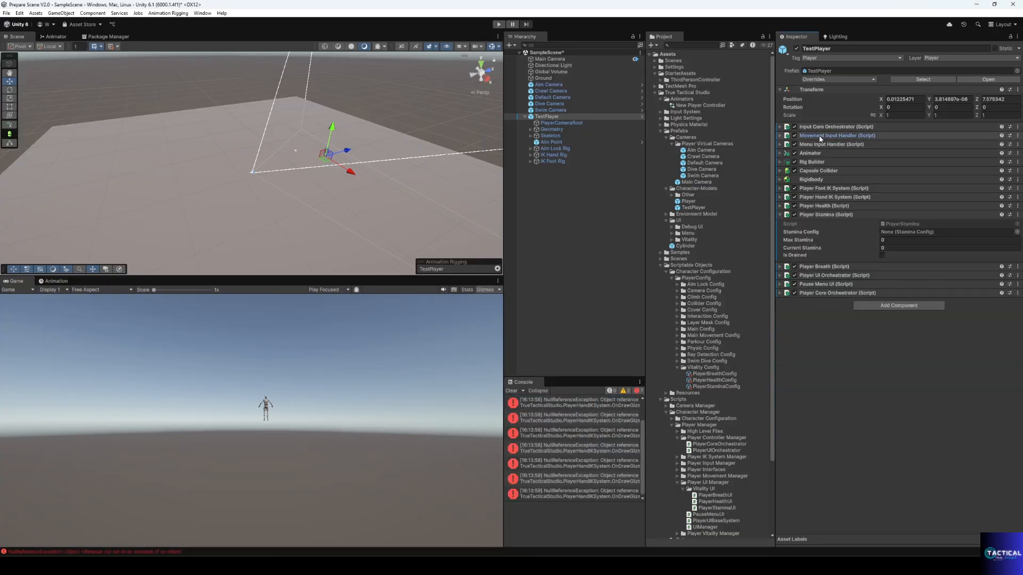
# - Collapse TestPlayer's Player Stamina component and assign TestPlayer as the Movement Input Handler in Main Camera's Camera Orchestrator
pyautogui.click(832, 215)
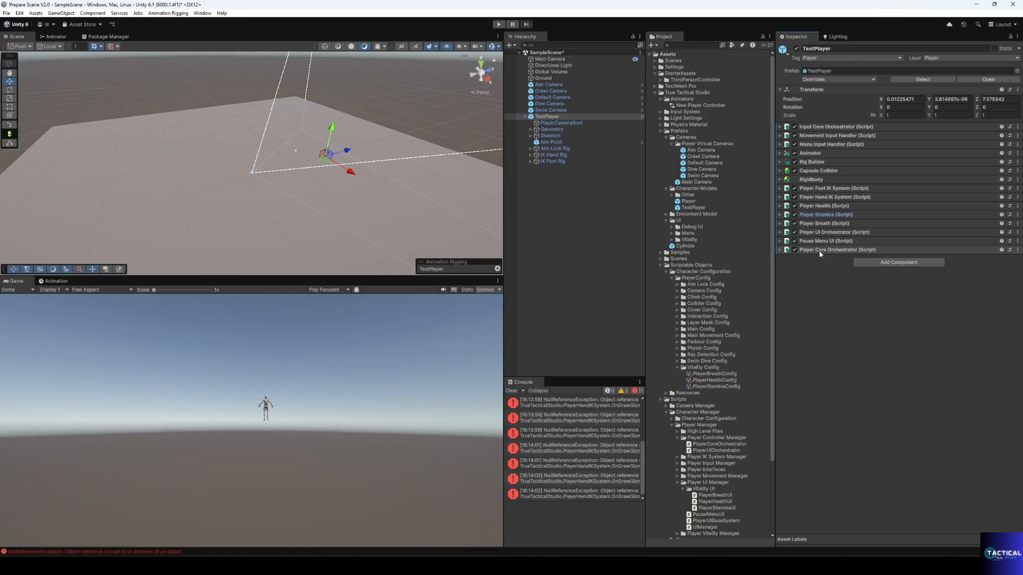
pyautogui.click(549, 59)
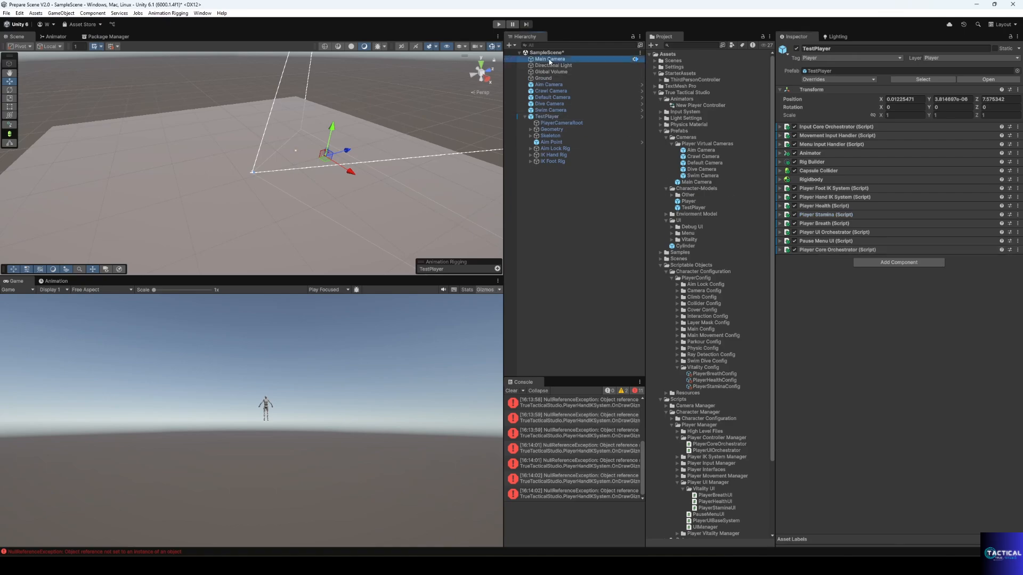
pyautogui.click(902, 238)
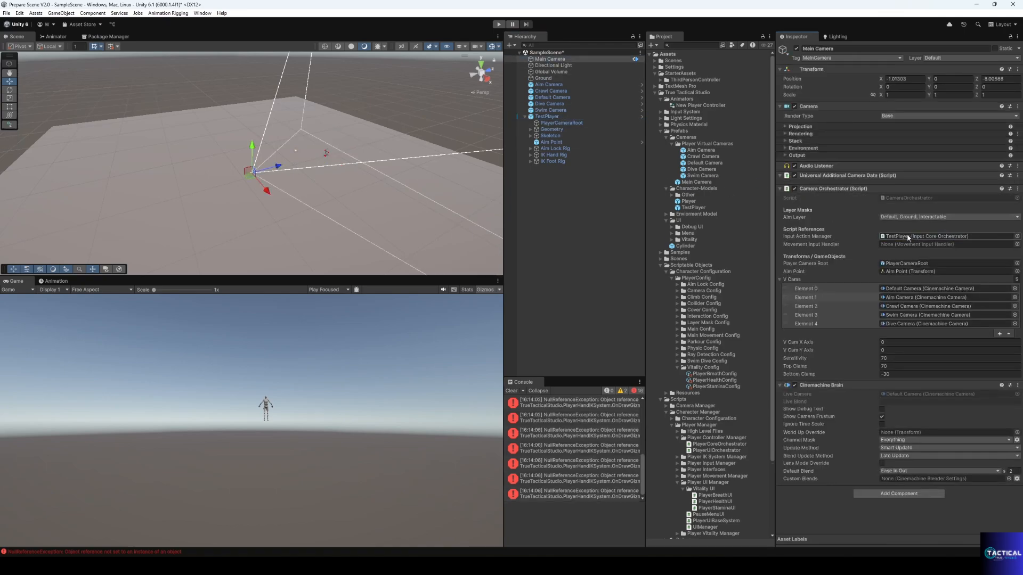
pyautogui.moveTo(547, 116); pyautogui.dragTo(936, 245)
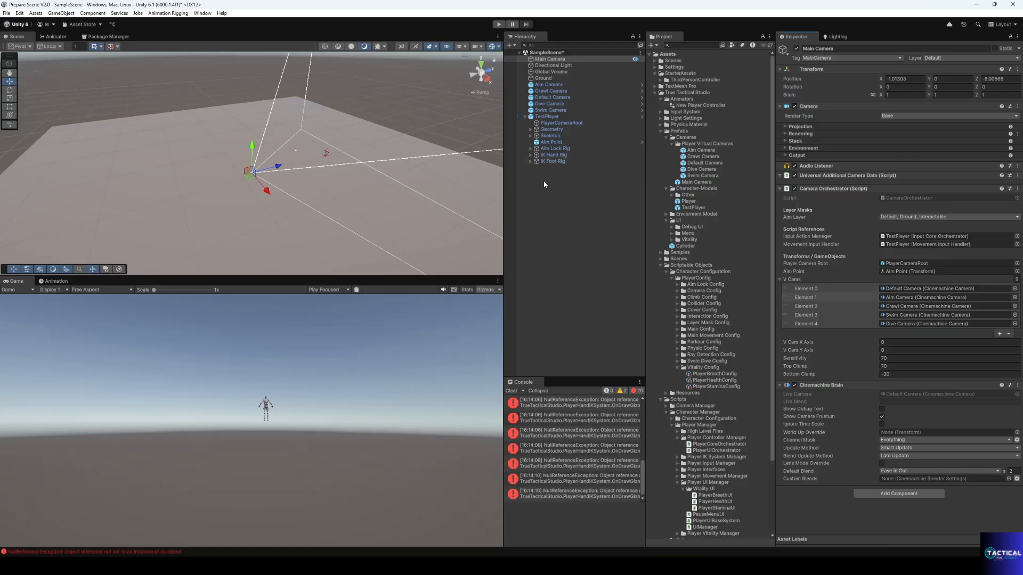
# - Set the Tracking Target of the Aim, Crawl, Default, Dive and Swim cameras to TestPlayer's PlayerCameraRoot
pyautogui.click(548, 84)
pyautogui.keyDown('shift'); pyautogui.click(559, 109); pyautogui.keyUp('shift')
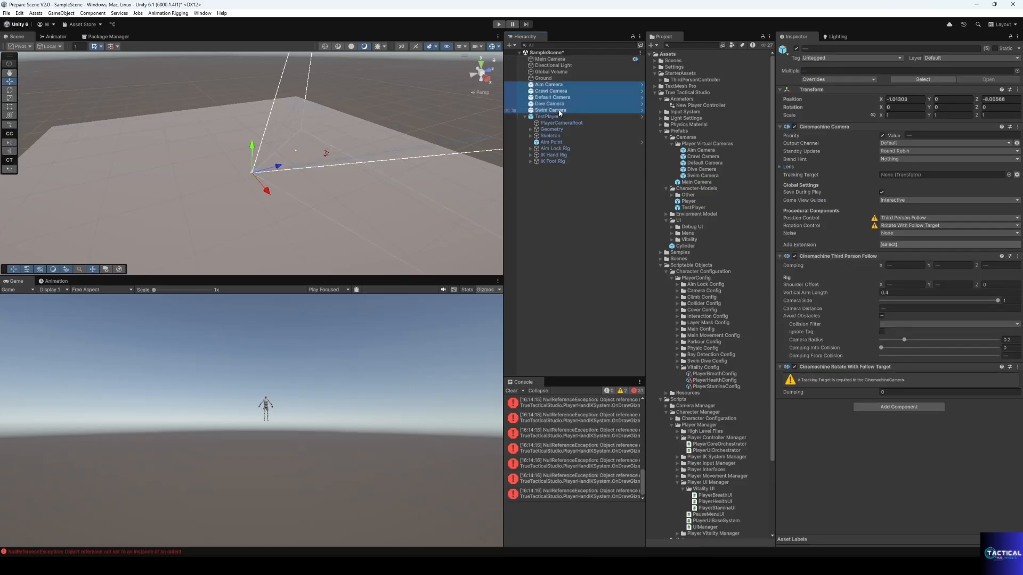
pyautogui.moveTo(561, 123); pyautogui.dragTo(884, 178)
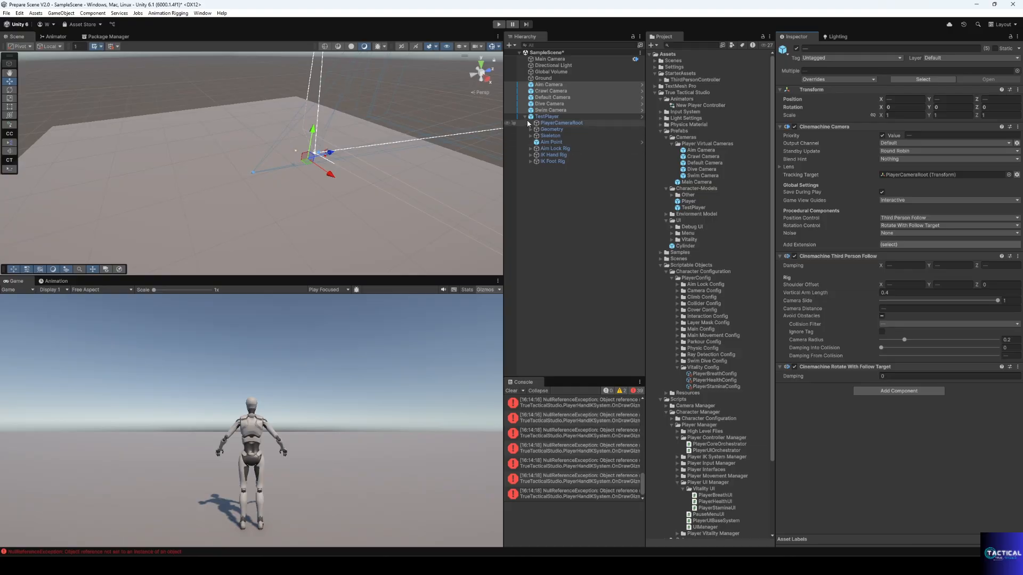
# - In TestPlayer's Player Core Orchestrator, set Character Config to Player Config and Input Action to TestPlayer
pyautogui.click(547, 117)
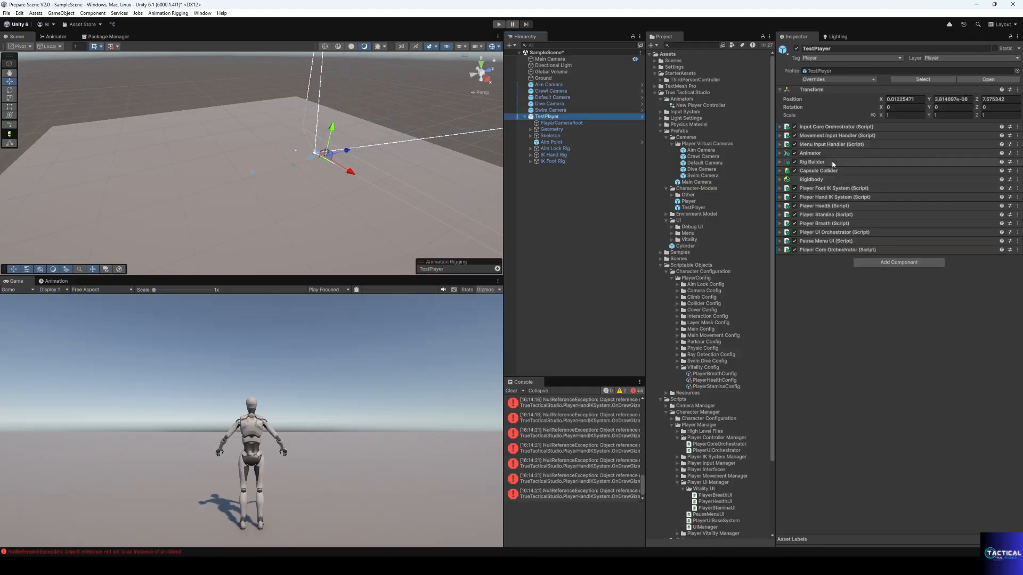
pyautogui.click(817, 254)
pyautogui.click(818, 254)
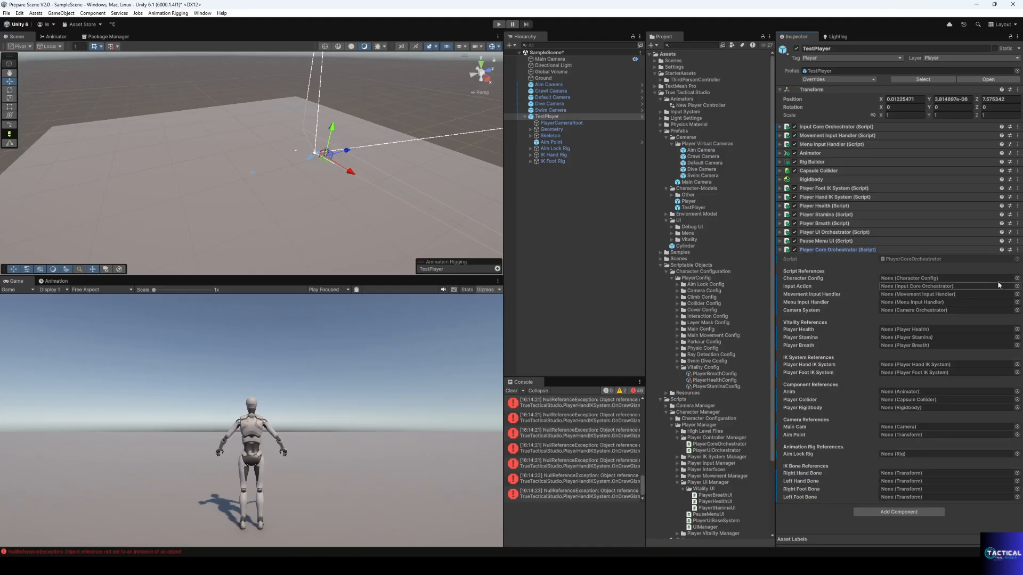
pyautogui.click(1016, 278)
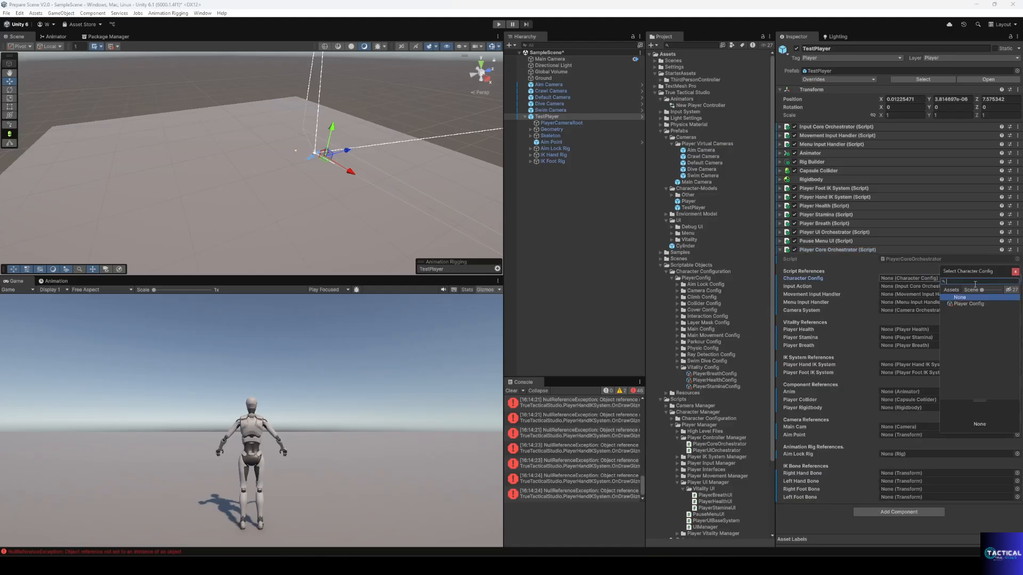
pyautogui.click(1015, 271)
pyautogui.click(1016, 286)
pyautogui.click(966, 313)
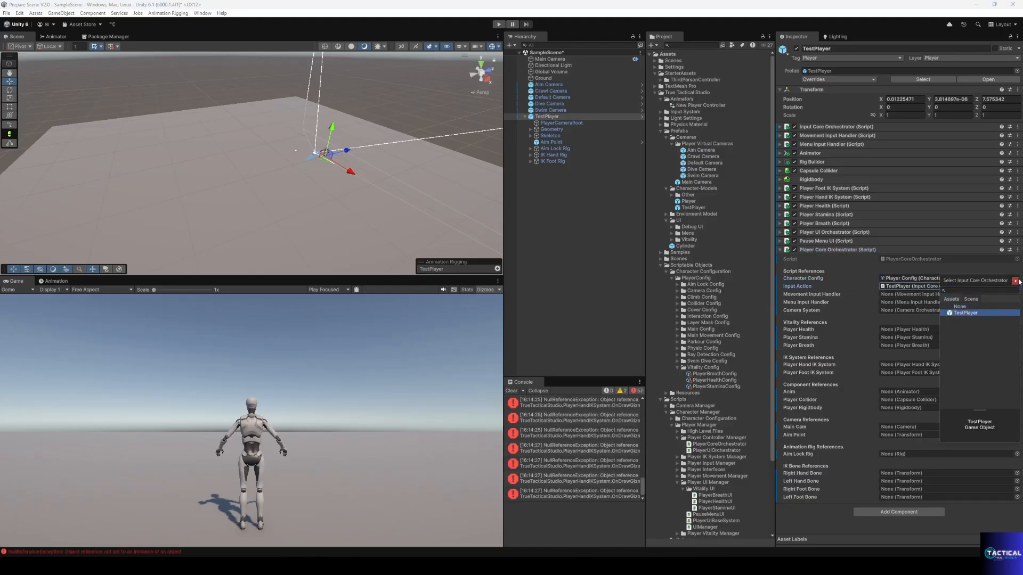
pyautogui.click(1016, 281)
# - Assign TestPlayer to the Player Core Orchestrator's Movement Input Handler and Menu Input Handler references
pyautogui.click(1016, 294)
pyautogui.click(965, 321)
pyautogui.click(1016, 289)
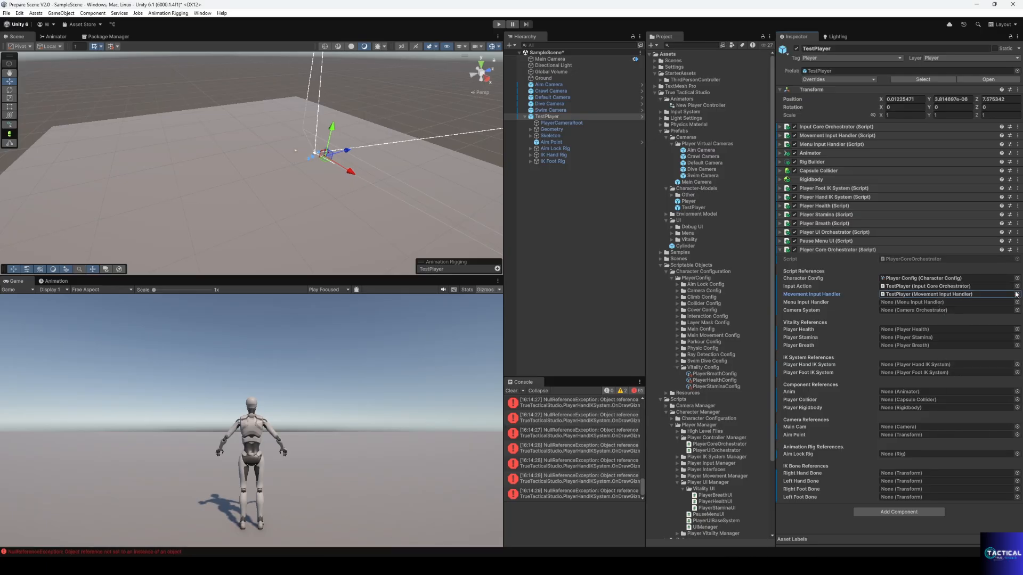
pyautogui.click(1017, 302)
pyautogui.click(965, 329)
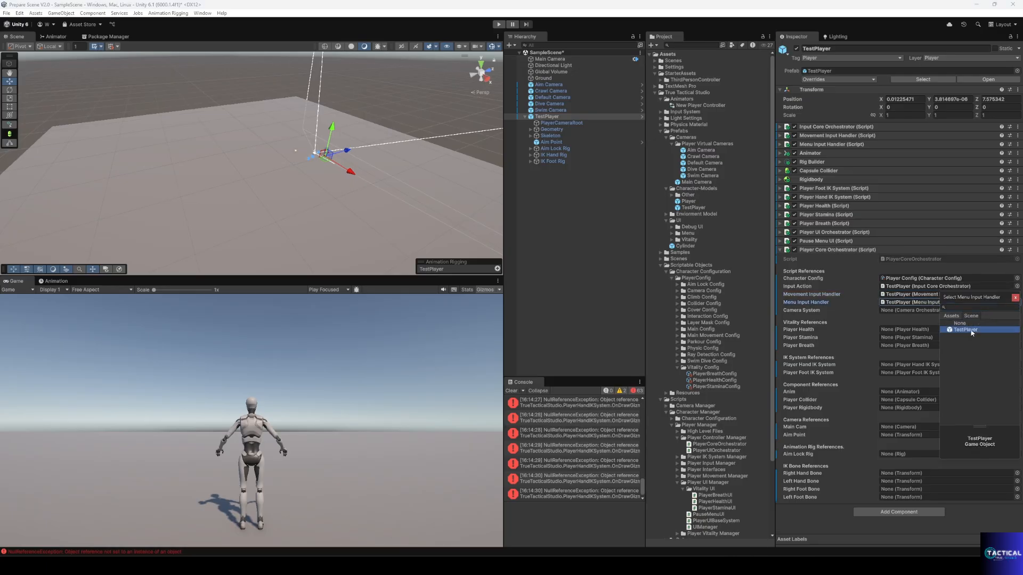
pyautogui.click(1016, 298)
# - Set the Player Core Orchestrator's Camera System reference to Main Camera
pyautogui.click(1017, 310)
pyautogui.click(965, 337)
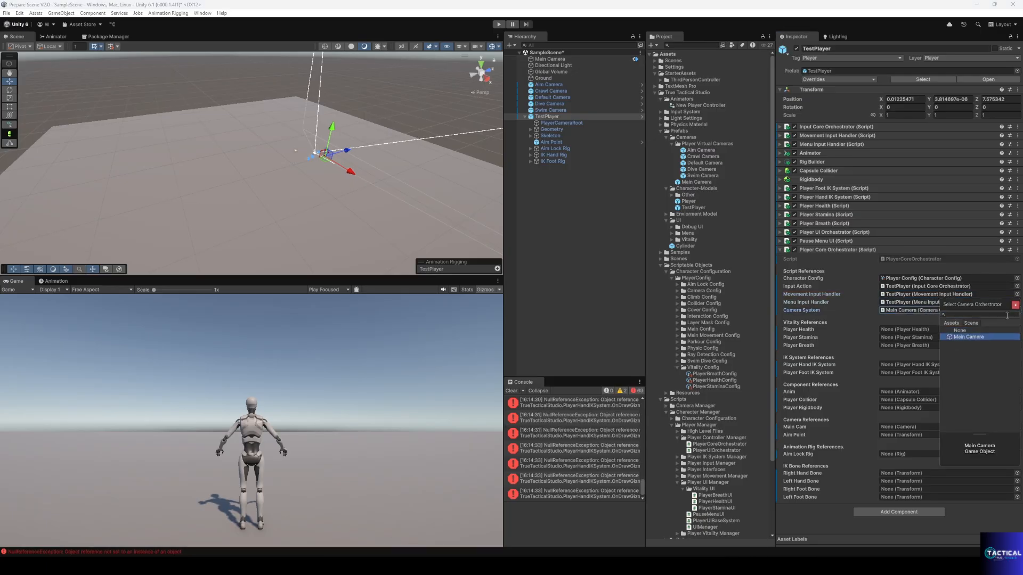
pyautogui.click(1015, 304)
# - Assign TestPlayer to the Player Health, Player Stamina and Player Breath vitality references of the Player Core Orchestrator
pyautogui.click(1017, 330)
pyautogui.click(975, 357)
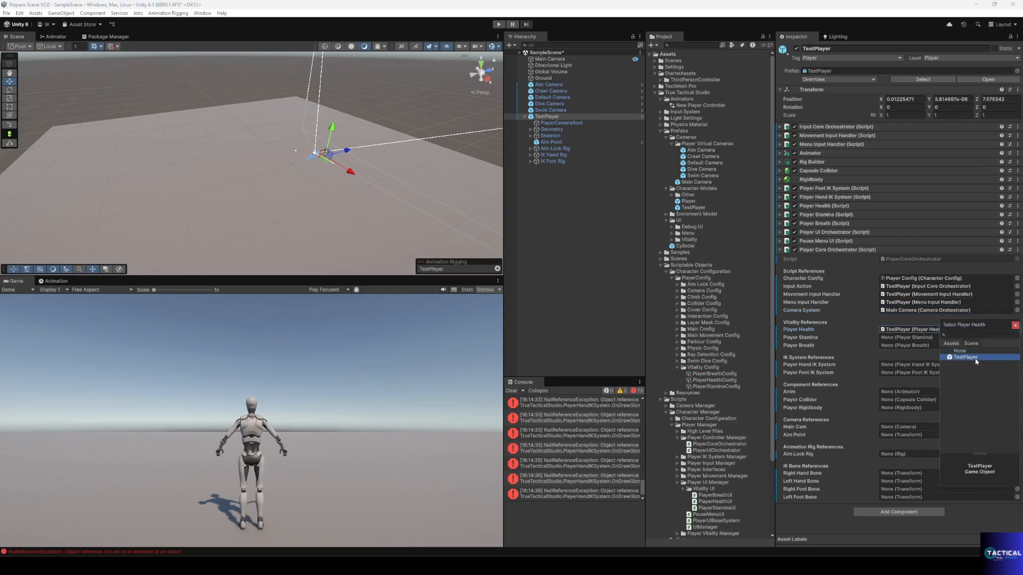
pyautogui.click(1016, 325)
pyautogui.click(1017, 337)
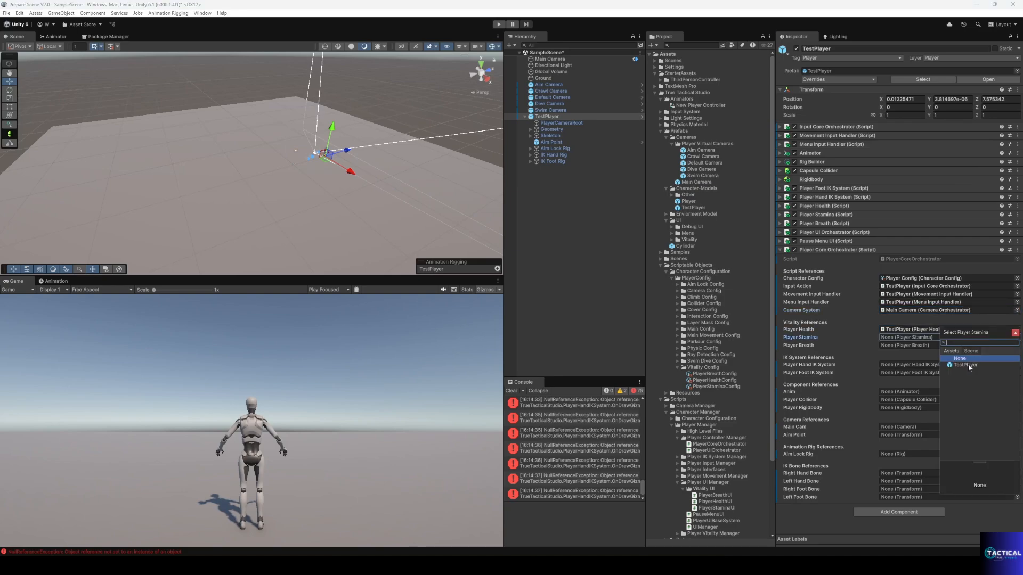
pyautogui.click(969, 366)
pyautogui.click(1016, 332)
pyautogui.click(1016, 345)
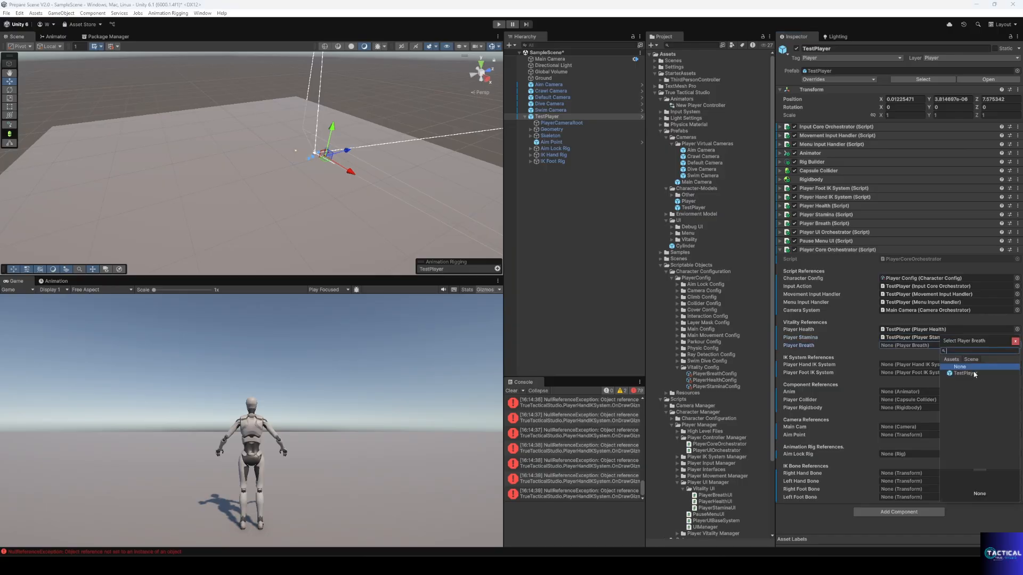
pyautogui.click(974, 374)
pyautogui.click(1016, 341)
# - Assign TestPlayer to the Player Hand IK System and Player Foot IK System references of the Player Core Orchestrator
pyautogui.click(1016, 365)
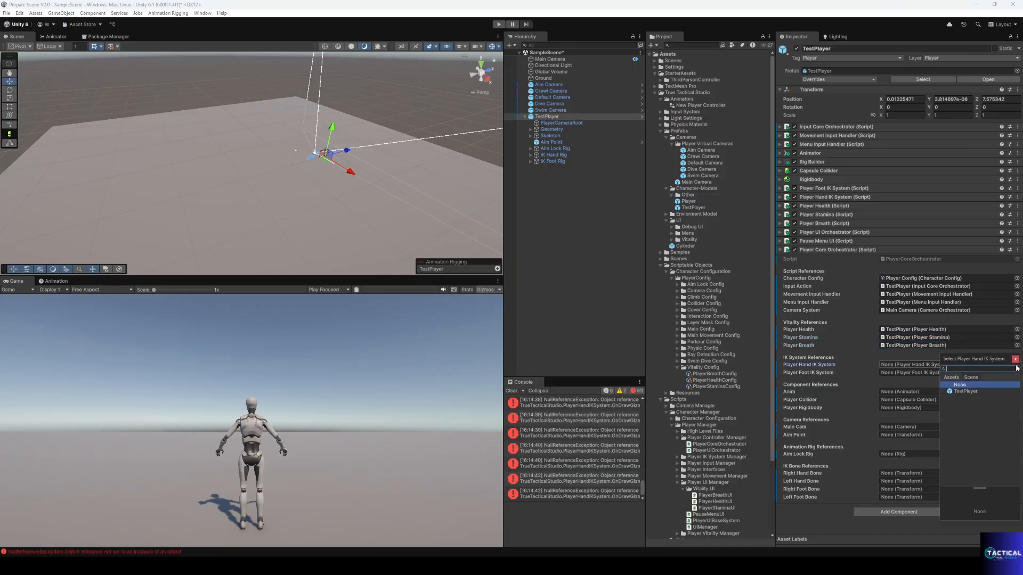
pyautogui.click(962, 393)
pyautogui.click(1015, 362)
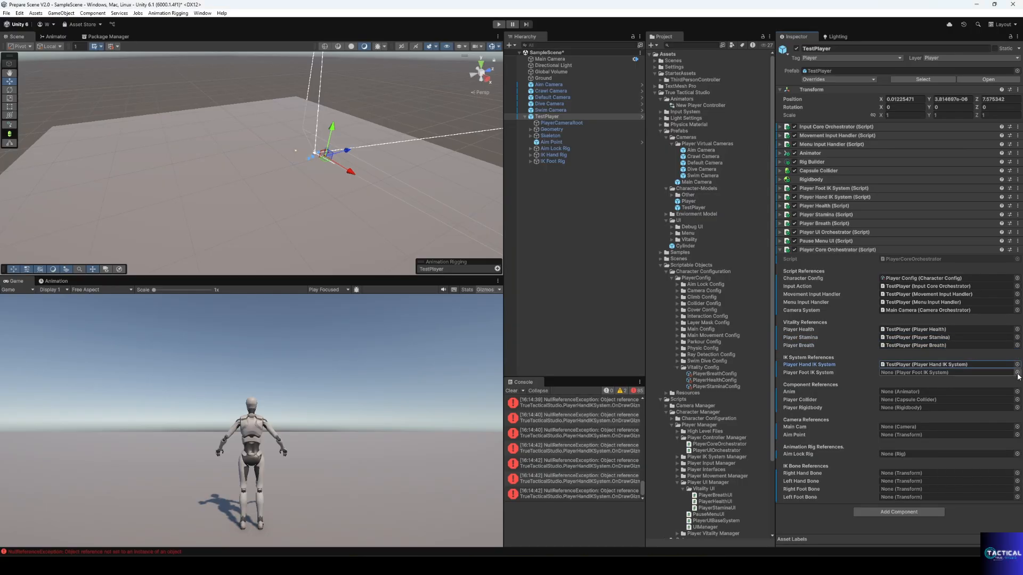
pyautogui.click(1017, 372)
pyautogui.click(966, 398)
pyautogui.click(1015, 366)
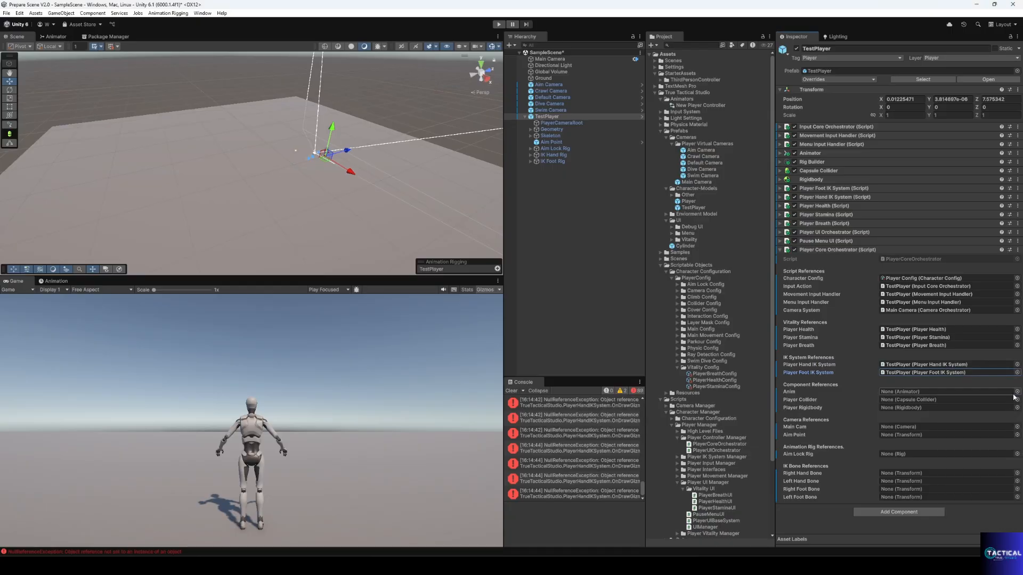
# - Assign TestPlayer to the Player Core Orchestrator's Anim, Player Collider and Player Rigidbody component references
pyautogui.click(1017, 392)
pyautogui.click(965, 419)
pyautogui.click(1016, 387)
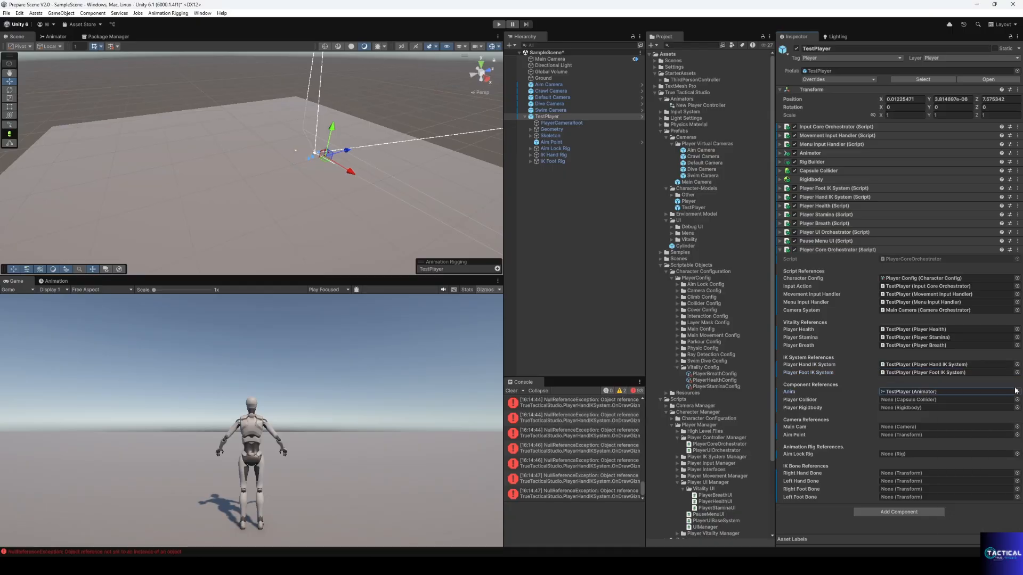
pyautogui.click(1016, 400)
pyautogui.click(965, 419)
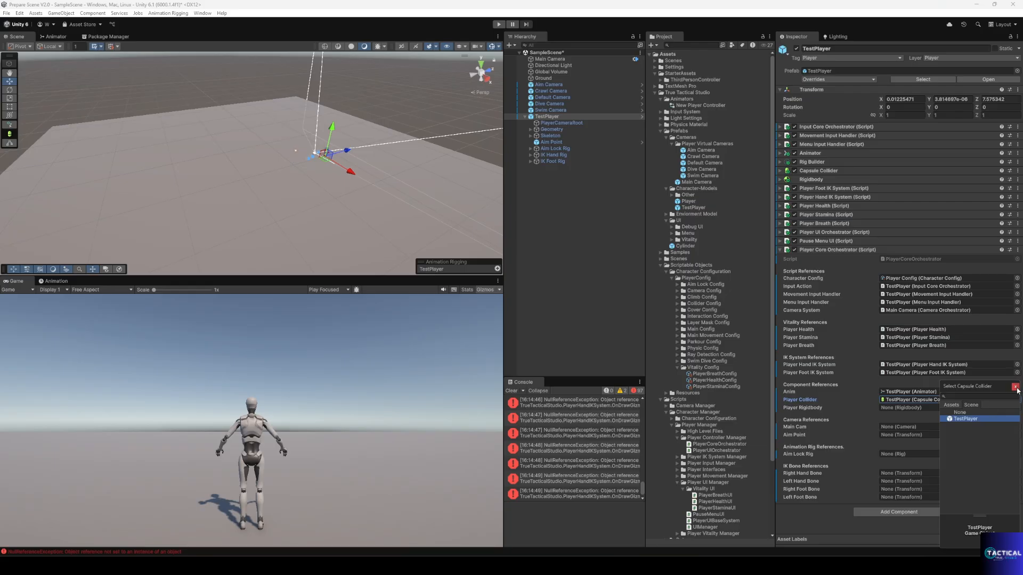
pyautogui.click(1015, 386)
pyautogui.click(1017, 408)
pyautogui.click(966, 418)
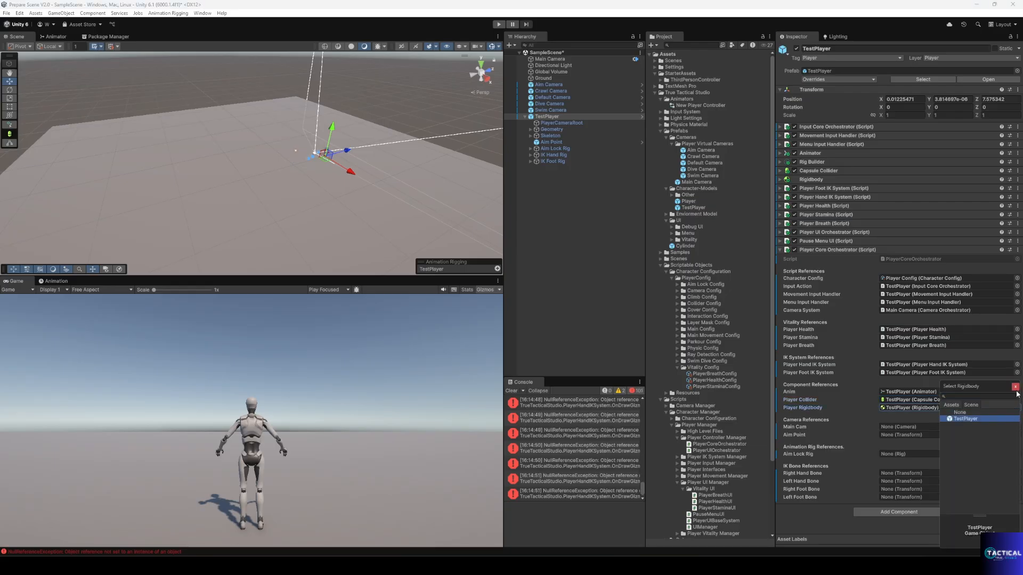
pyautogui.click(1015, 386)
# - Set the Player Core Orchestrator's Main Cam to Main Camera, and assign TestPlayer's Aim Point and Aim Lock Rig children to their matching references
pyautogui.click(1017, 427)
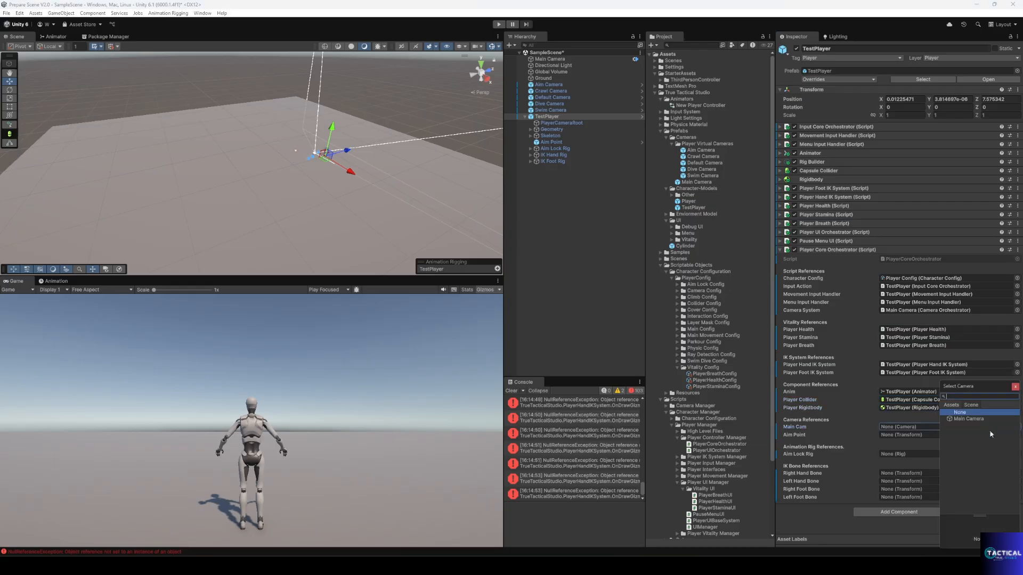
pyautogui.click(965, 419)
pyautogui.click(1015, 387)
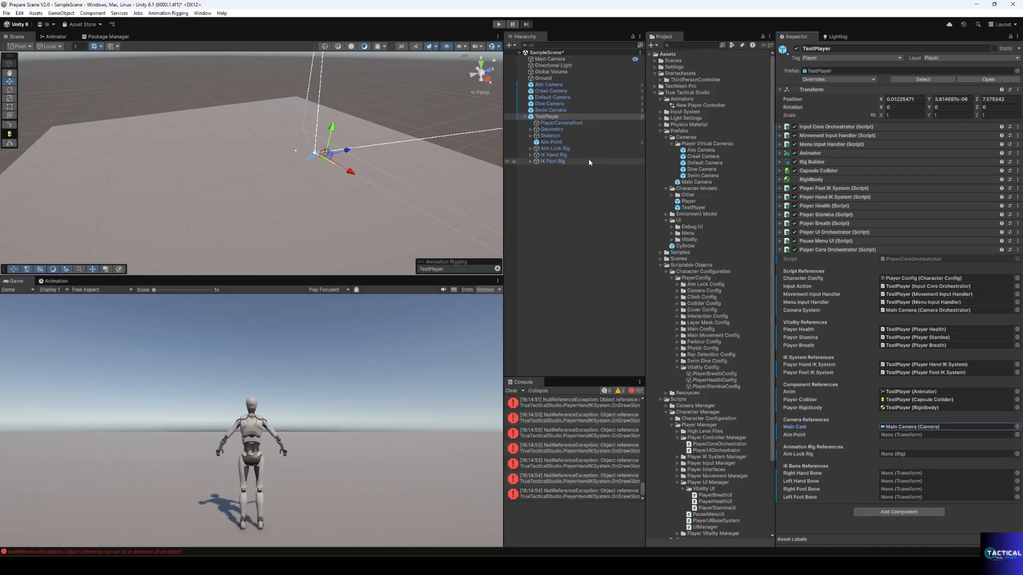
pyautogui.moveTo(552, 142); pyautogui.dragTo(902, 437)
pyautogui.moveTo(557, 150); pyautogui.dragTo(901, 454)
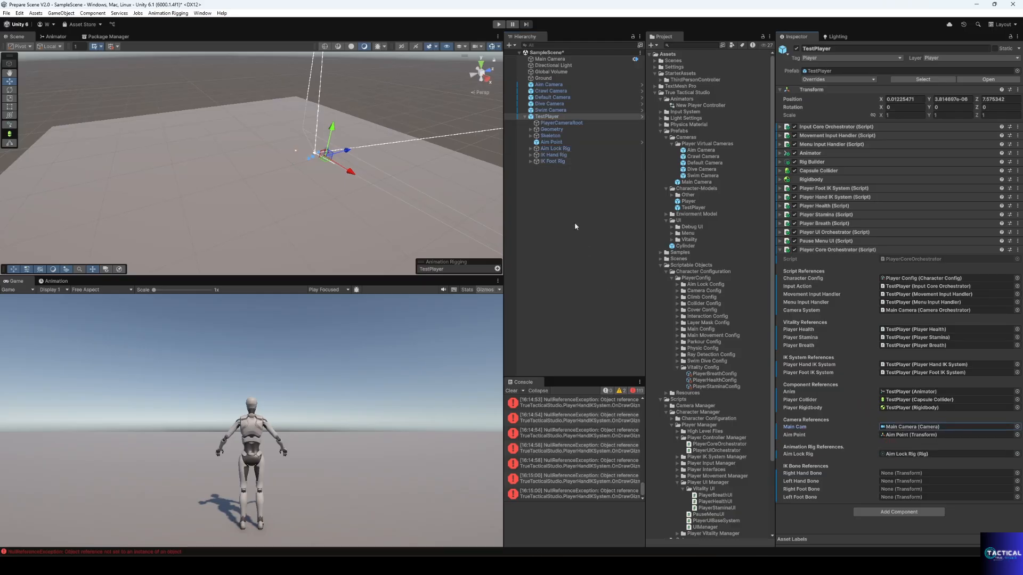
# - Assign the skeleton's Left_Foot, found under Hips and Left_UpperLeg, to the Player Core Orchestrator's Left Foot Bone reference
pyautogui.click(531, 136)
pyautogui.click(535, 143)
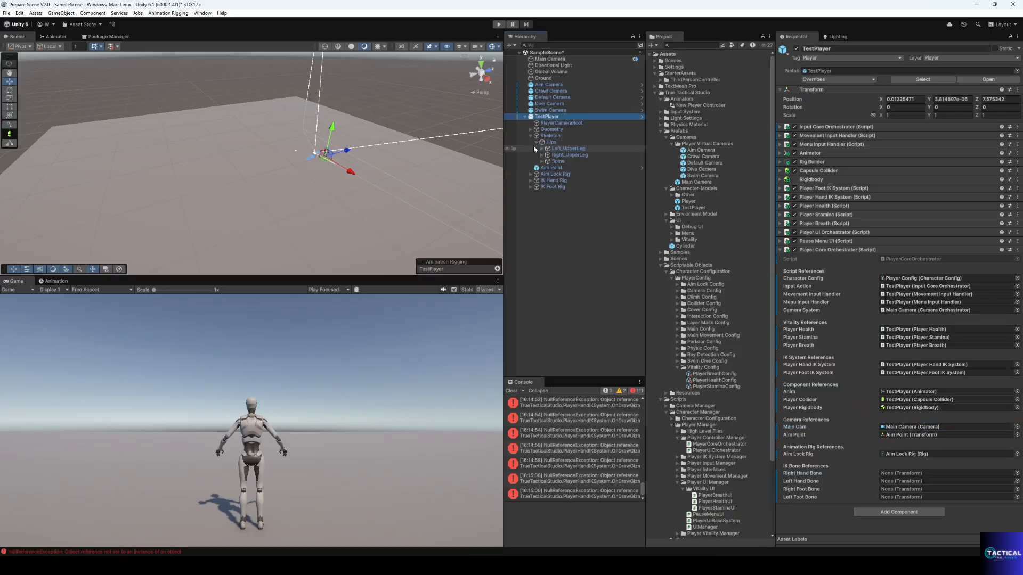
pyautogui.click(542, 149)
pyautogui.click(547, 156)
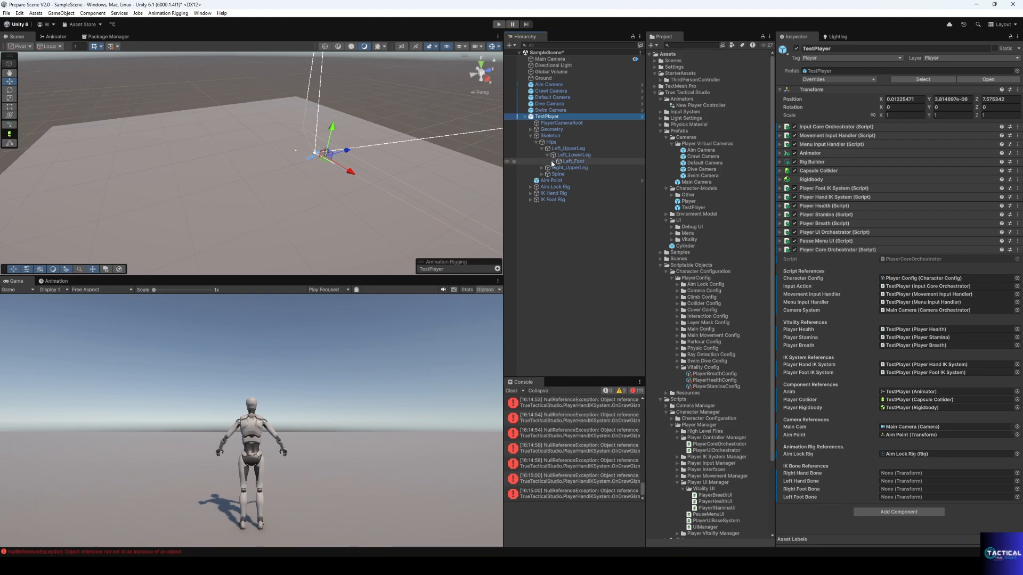
pyautogui.click(553, 162)
pyautogui.moveTo(570, 162); pyautogui.dragTo(910, 497)
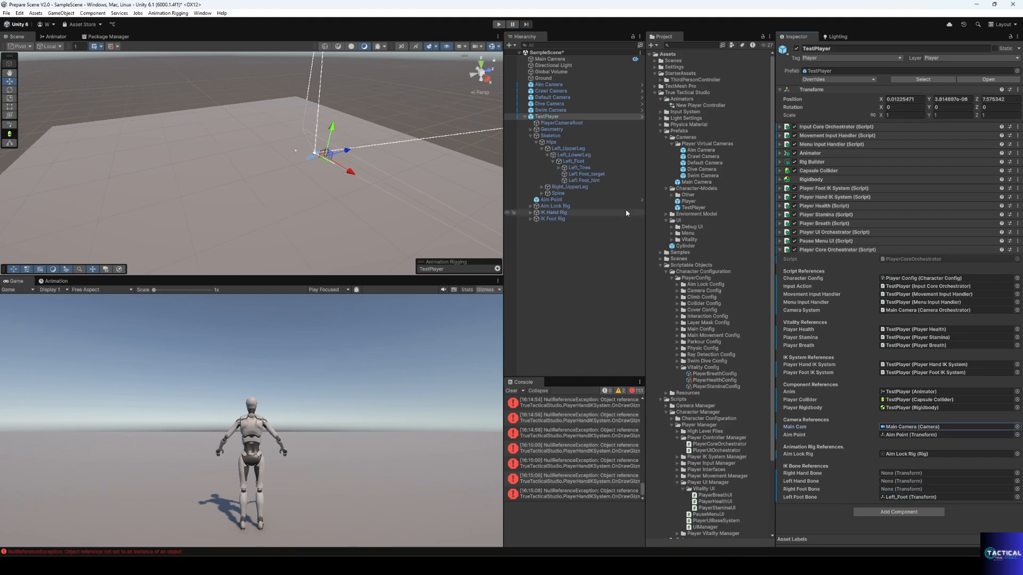
# - Assign the skeleton's Right_Foot, found under Right_UpperLeg, to the Player Core Orchestrator's Right Foot Bone reference
pyautogui.click(541, 187)
pyautogui.click(547, 194)
pyautogui.click(553, 200)
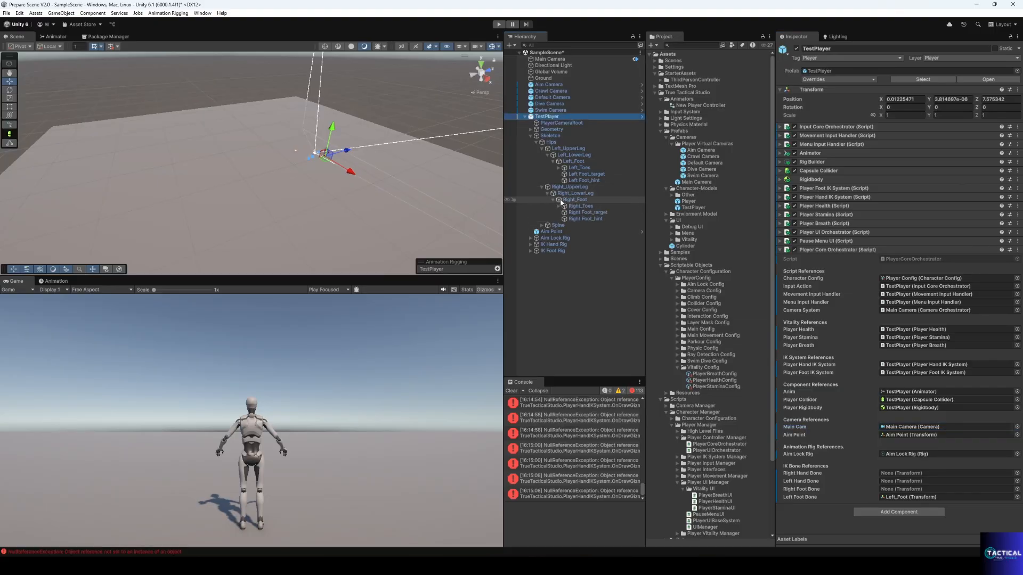
pyautogui.moveTo(561, 202); pyautogui.dragTo(909, 489)
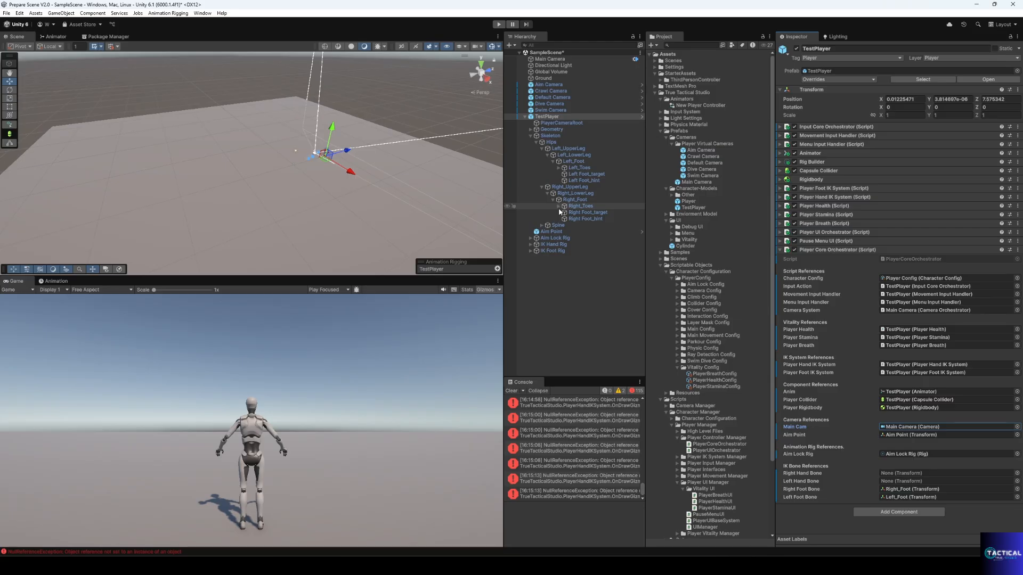
# - Assign the skeleton's Left_Hand, found under Spine, UpperChest and Left_Shoulder, to the Player Core Orchestrator's Left Hand Bone reference
pyautogui.click(542, 225)
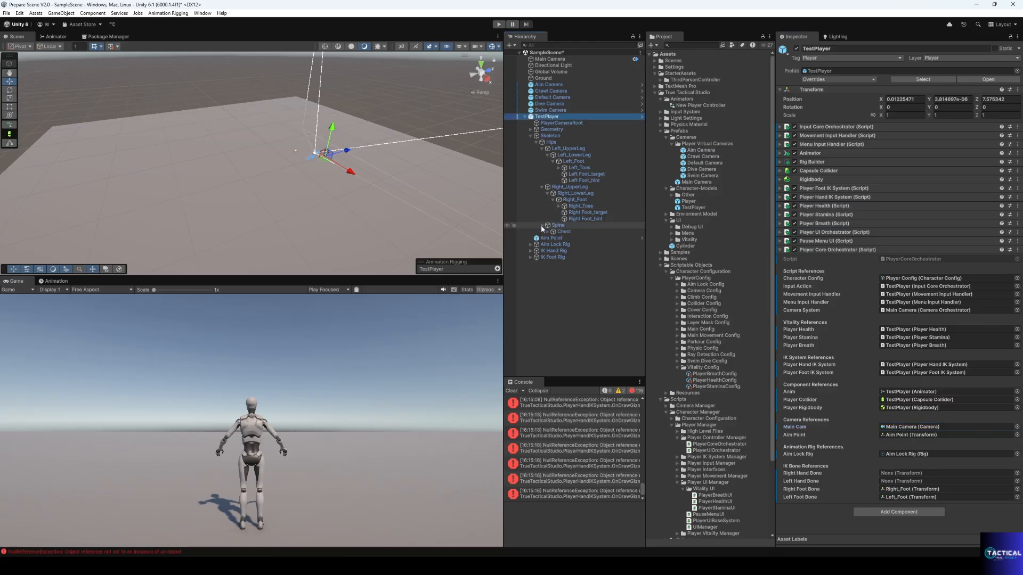
pyautogui.click(547, 232)
pyautogui.click(553, 239)
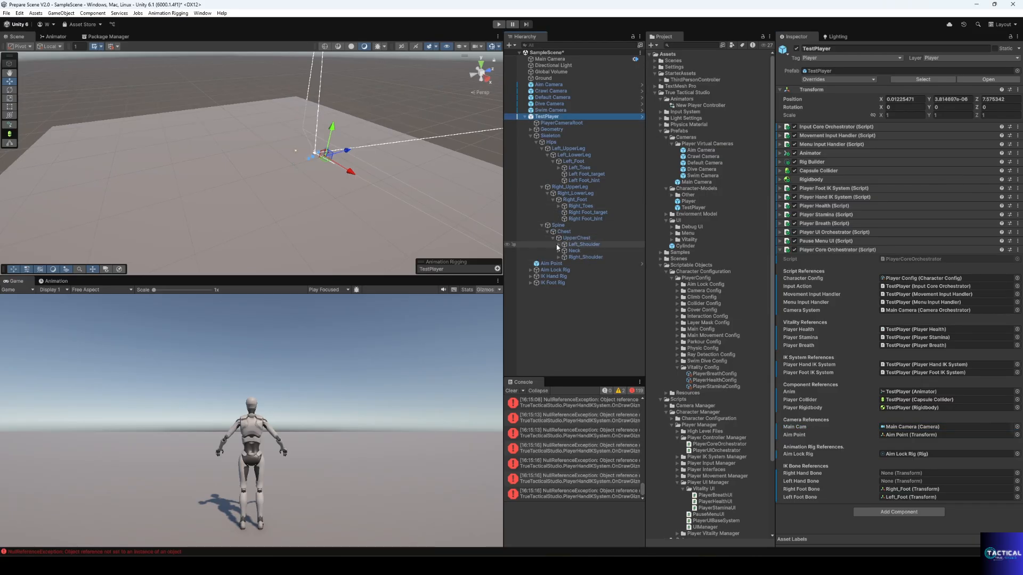
pyautogui.click(558, 244)
pyautogui.click(565, 251)
pyautogui.click(569, 258)
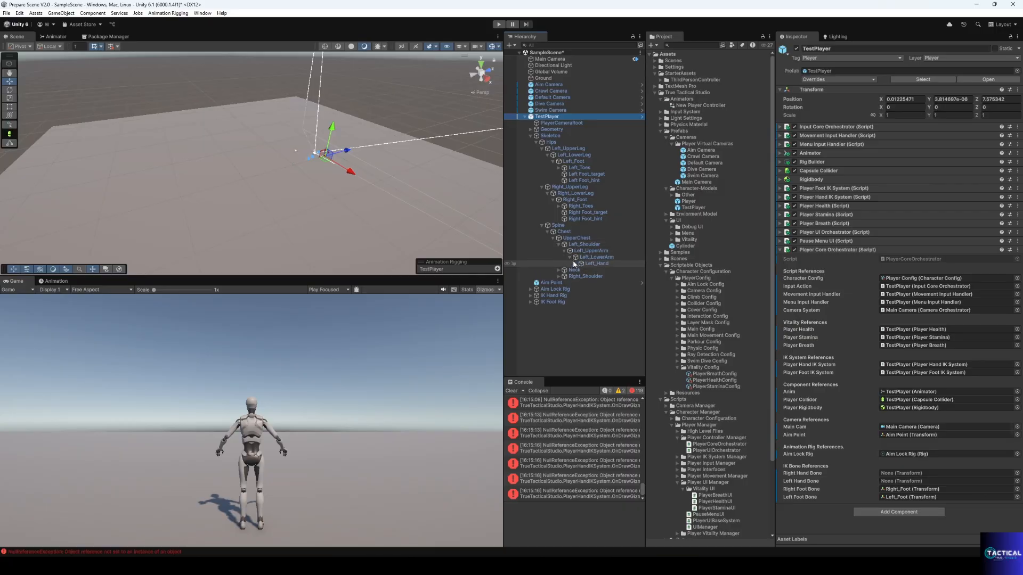
pyautogui.click(576, 264)
pyautogui.moveTo(596, 264); pyautogui.dragTo(895, 485)
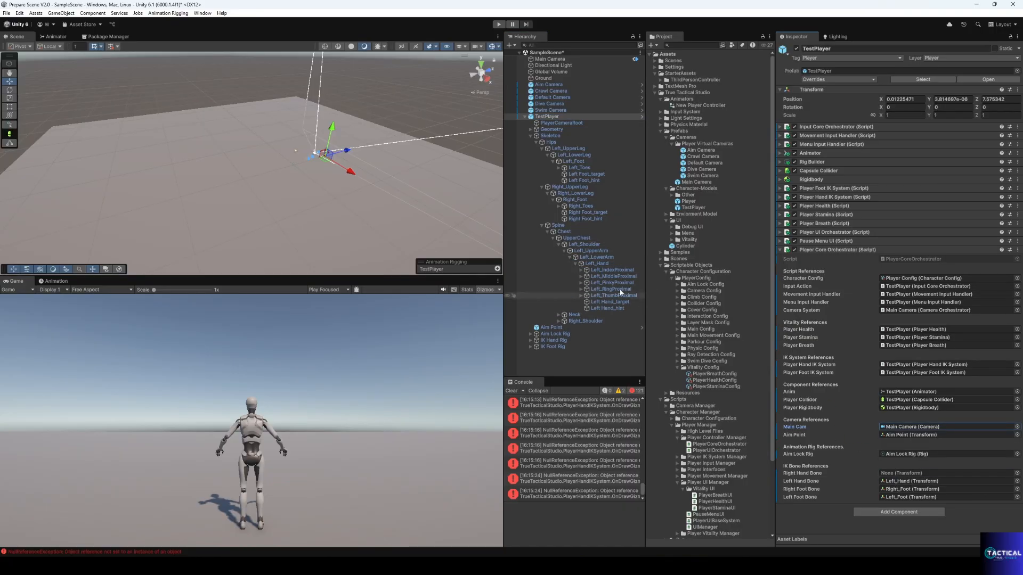
# - Assign the skeleton's Right_Hand, found under Right_Shoulder, Right_UpperArm and Right_LowerArm, to the Player Core Orchestrator's Right Hand Bone reference
pyautogui.click(558, 322)
pyautogui.click(565, 328)
pyautogui.click(570, 334)
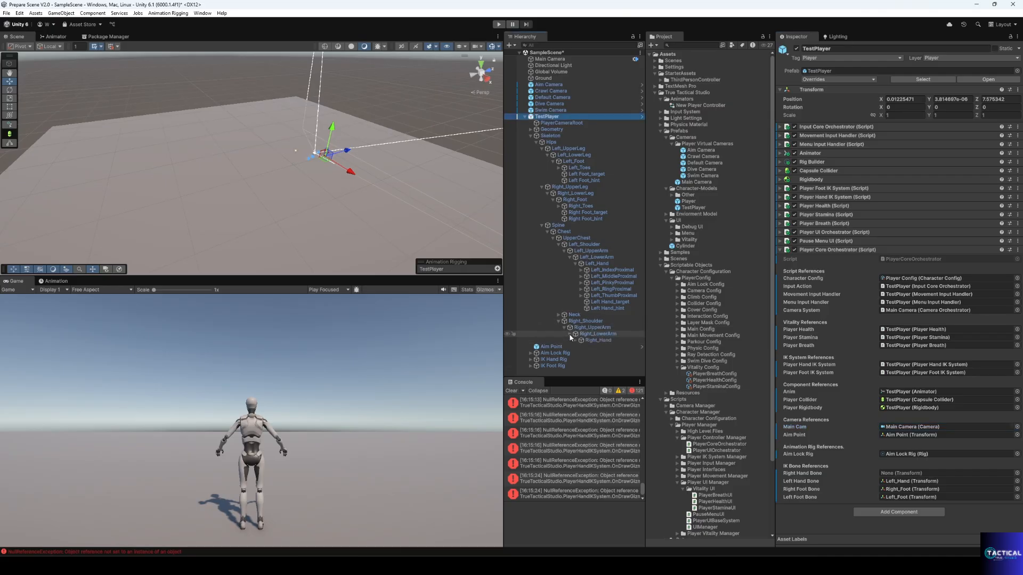
pyautogui.moveTo(597, 340); pyautogui.dragTo(897, 473)
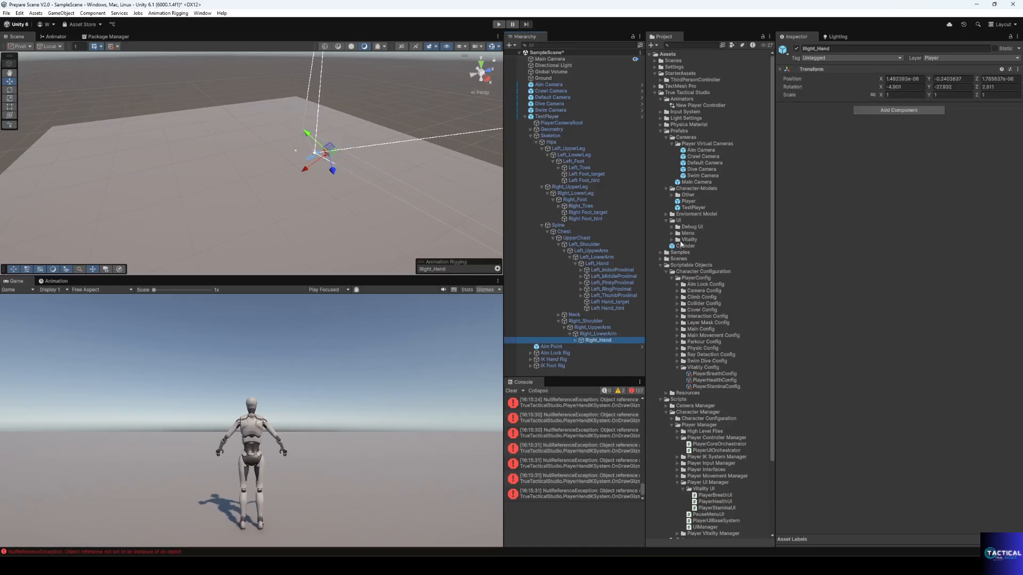
pyautogui.click(575, 340)
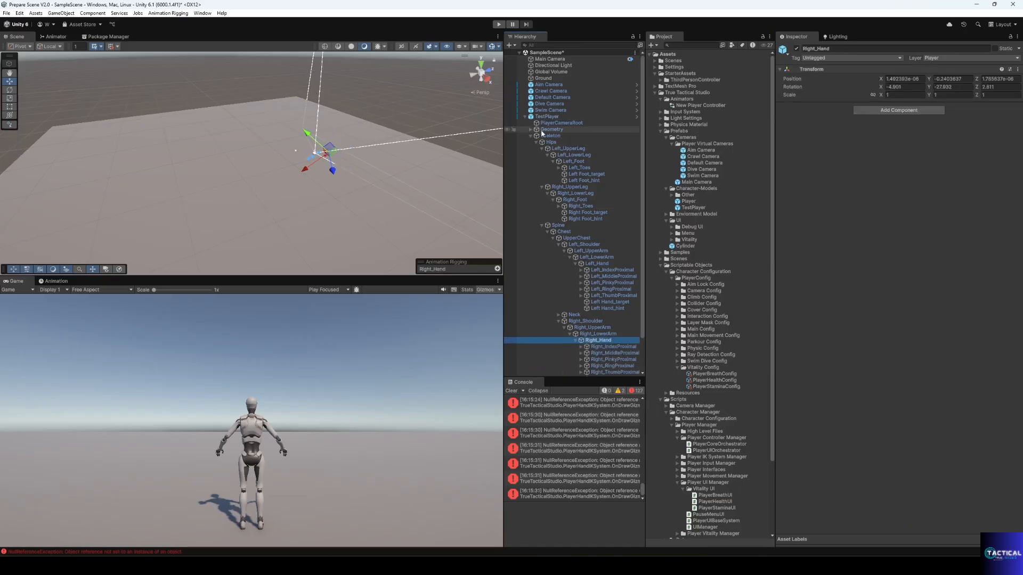
pyautogui.click(547, 116)
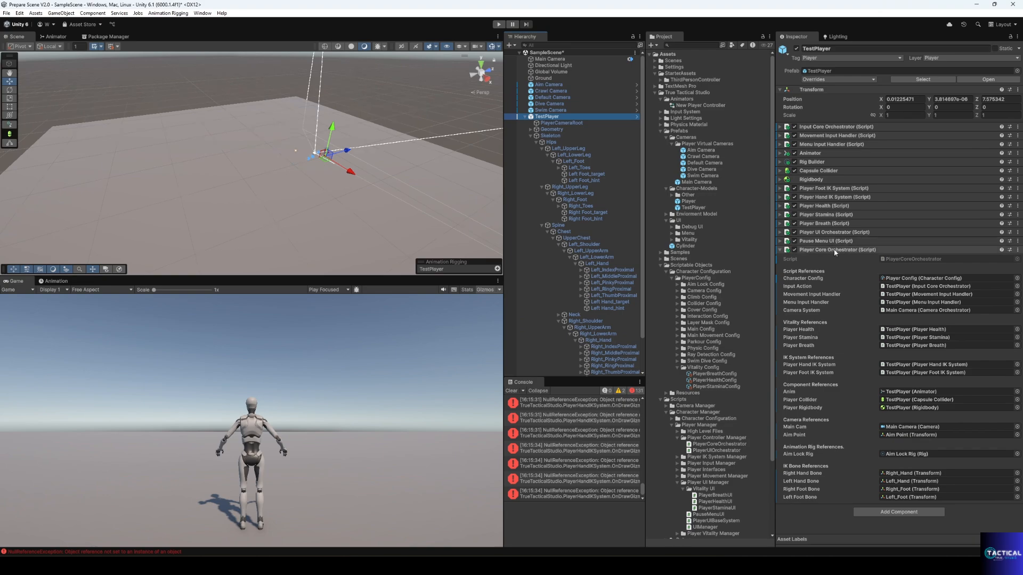
pyautogui.click(834, 250)
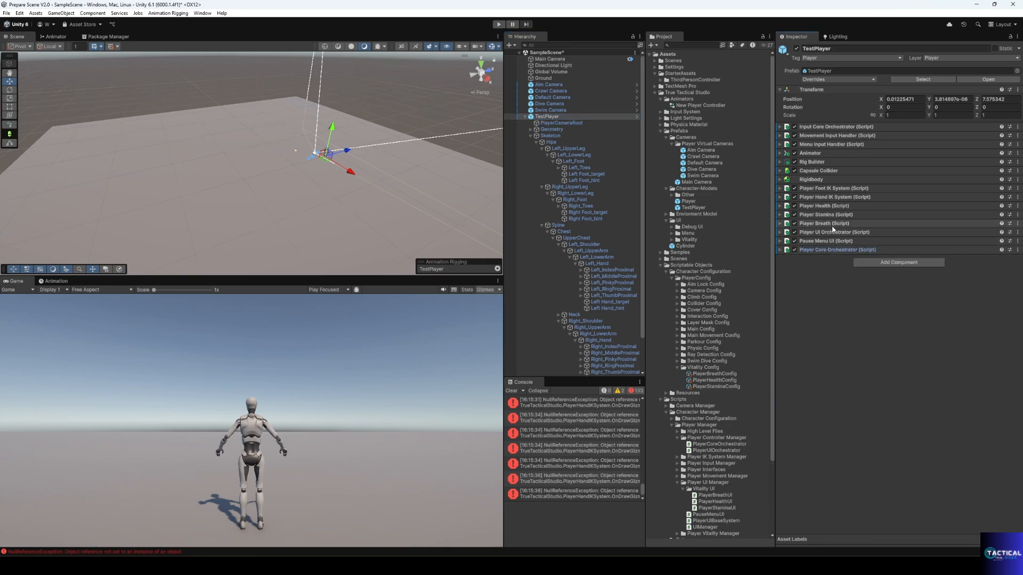
# - Set the Breath Config of TestPlayer's Player Breath component to PlayerBreathConfig
pyautogui.click(835, 224)
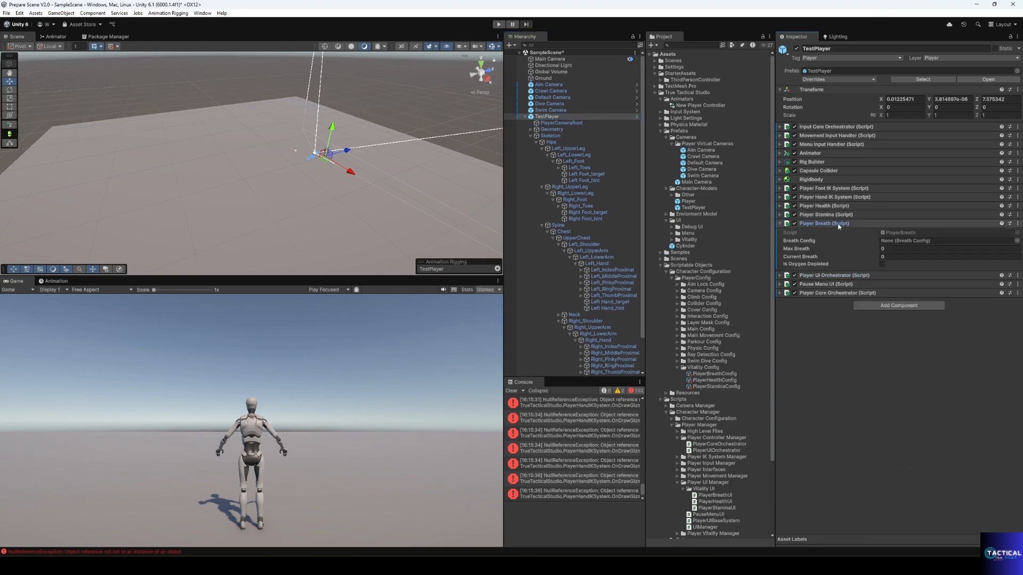
pyautogui.click(1015, 241)
pyautogui.click(961, 267)
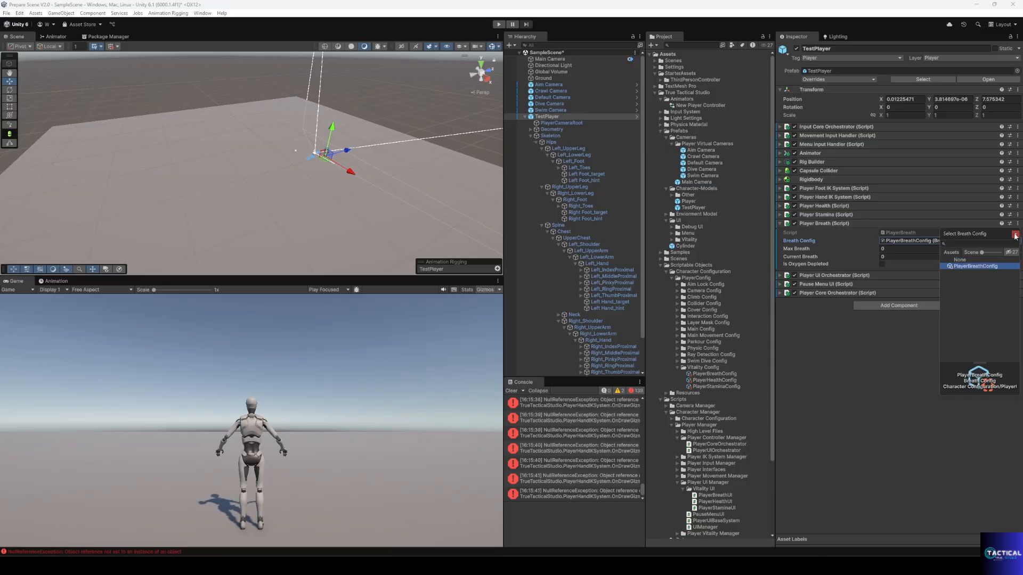
pyautogui.click(1015, 235)
# - Set the Stamina Config of TestPlayer's Player Stamina component to PlayerStaminaConfig
pyautogui.click(858, 215)
pyautogui.click(1015, 233)
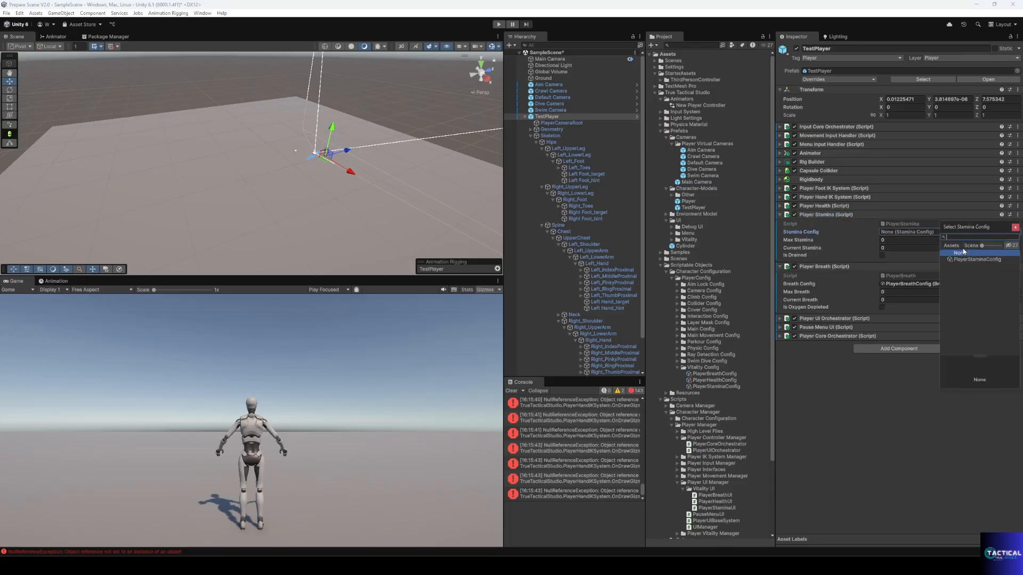
pyautogui.click(977, 259)
pyautogui.click(1015, 228)
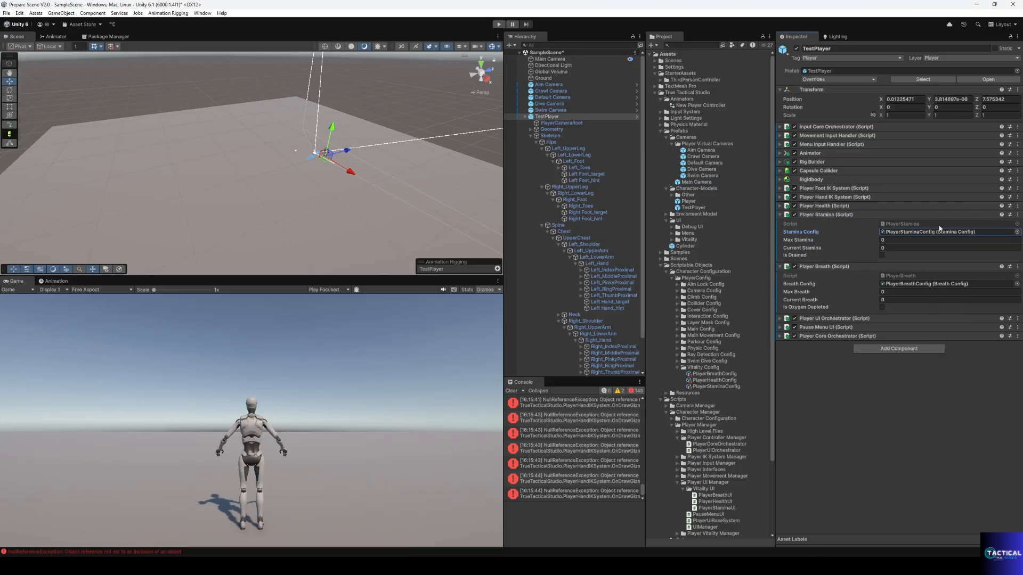
# - Set the Player Health component's Health Config to PlayerHealthConfig, and collapse the health, stamina and breath components
pyautogui.click(837, 206)
pyautogui.click(1015, 223)
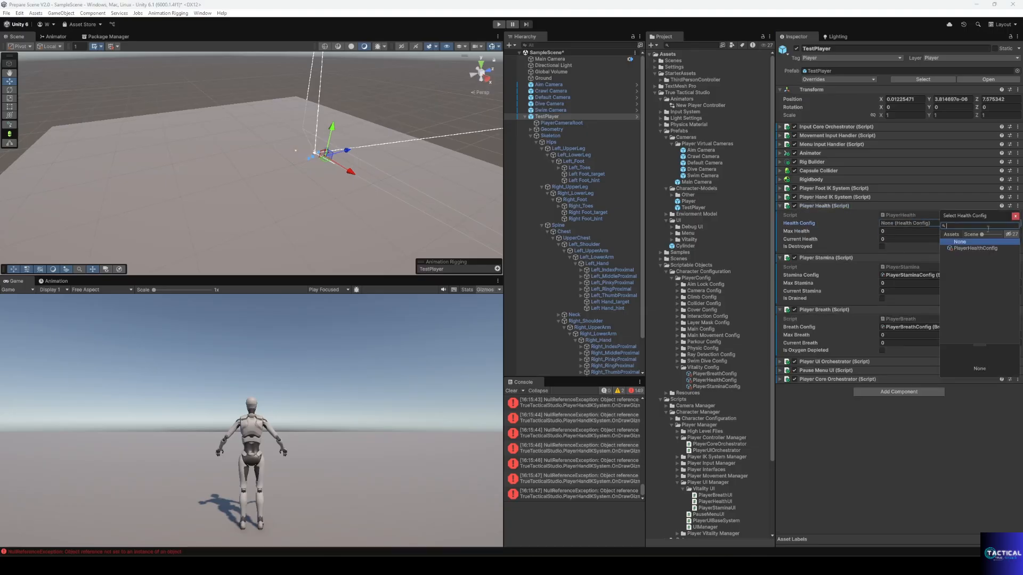
pyautogui.click(966, 249)
pyautogui.click(1015, 215)
pyautogui.click(827, 207)
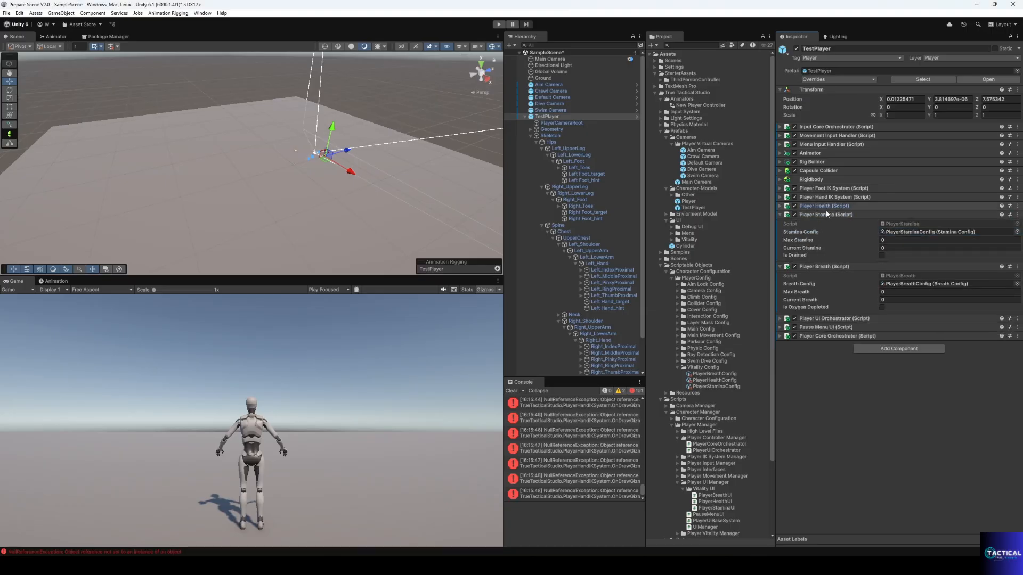
pyautogui.click(827, 214)
pyautogui.click(824, 223)
# - Assign TestPlayer to the Player Health, Player Stamina and Player Breath references of the Player UI Orchestrator
pyautogui.click(834, 232)
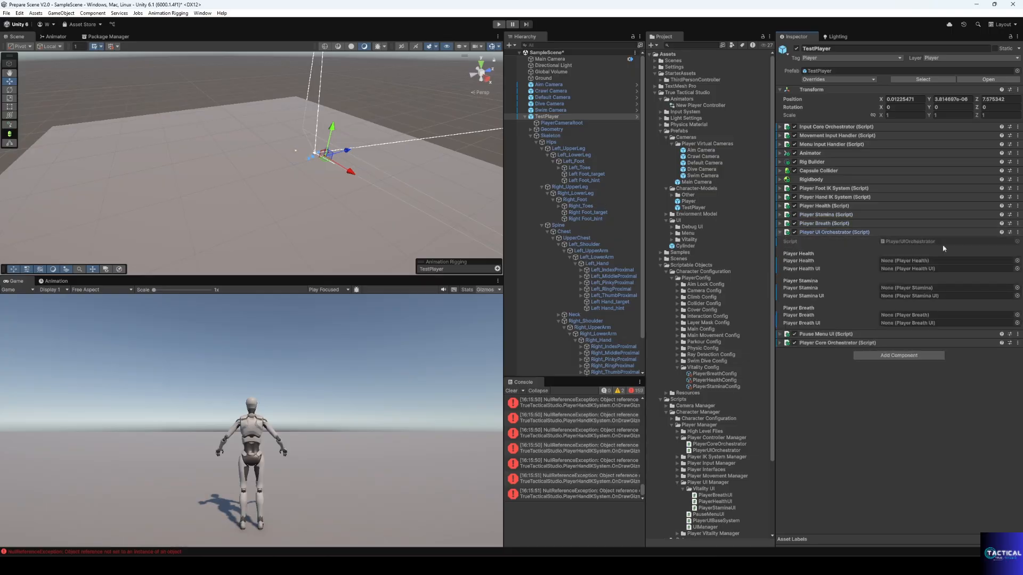
pyautogui.click(1017, 261)
pyautogui.click(966, 288)
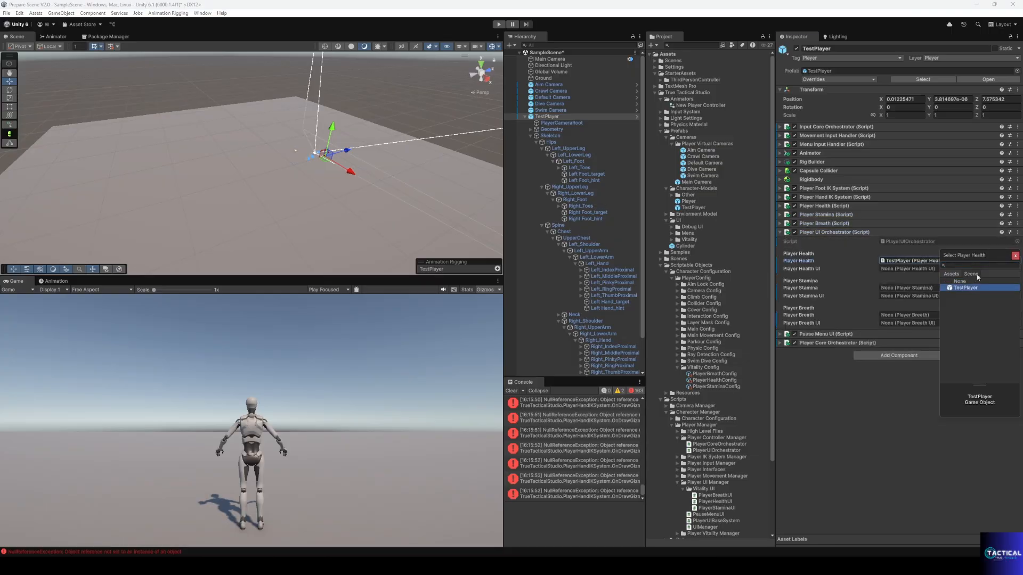
pyautogui.click(1017, 255)
pyautogui.click(1016, 288)
pyautogui.click(975, 311)
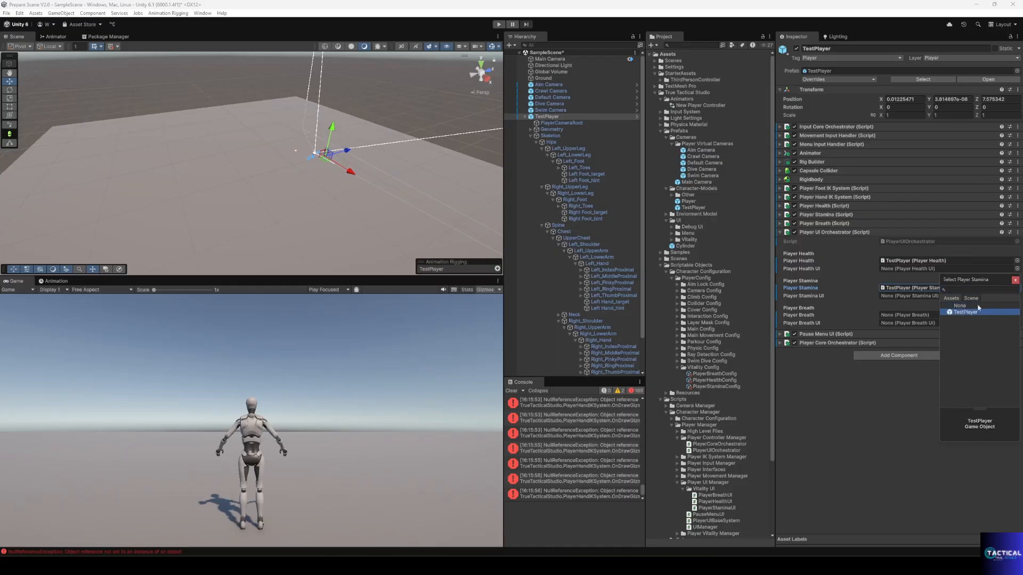
pyautogui.click(1015, 280)
pyautogui.click(1016, 315)
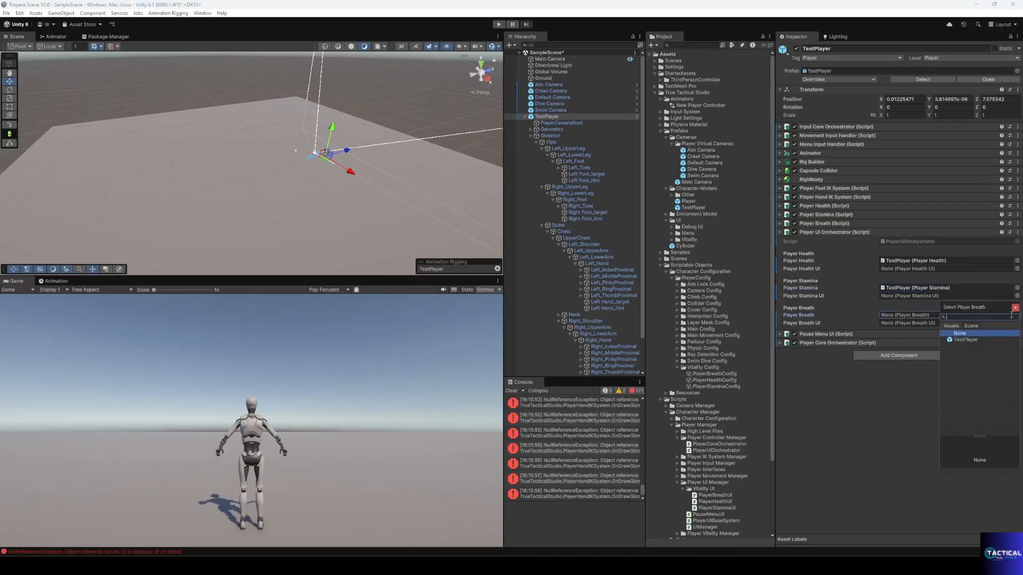
pyautogui.doubleClick(963, 341)
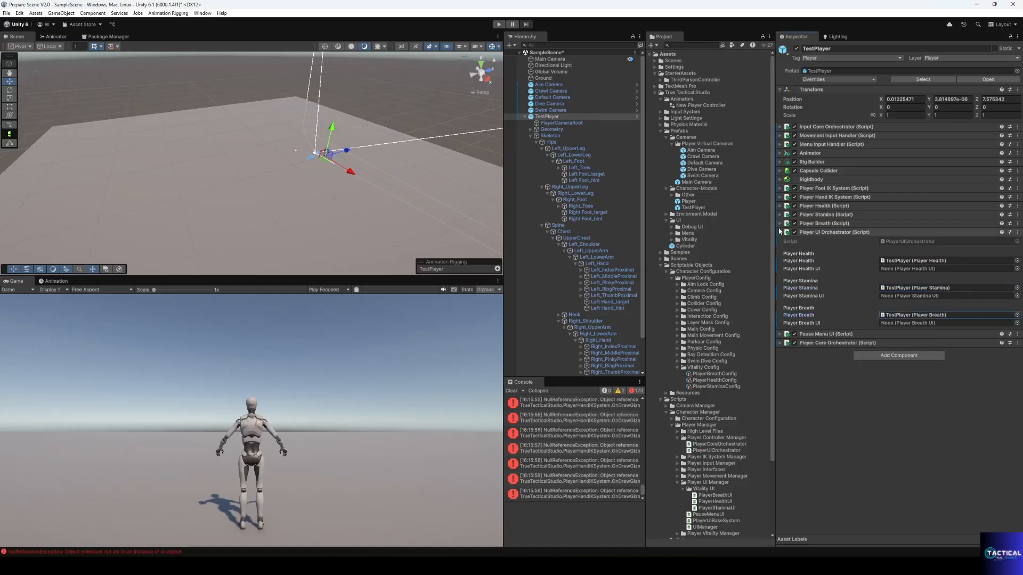
pyautogui.click(820, 231)
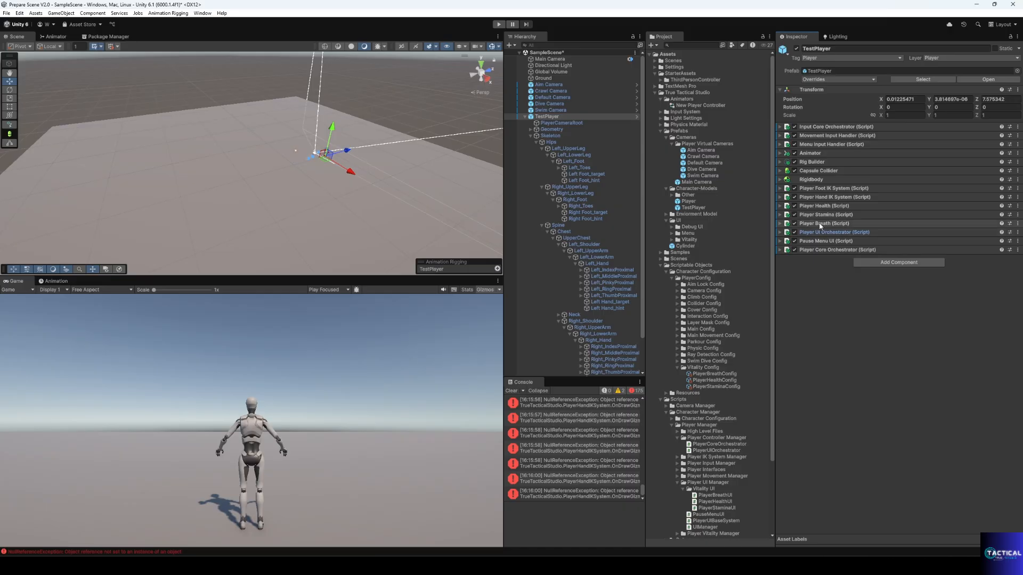
# - Set the Player Hand IK System's Ray Config to PlayerRayConfig and its Constants Config to Player Constants Config
pyautogui.click(817, 198)
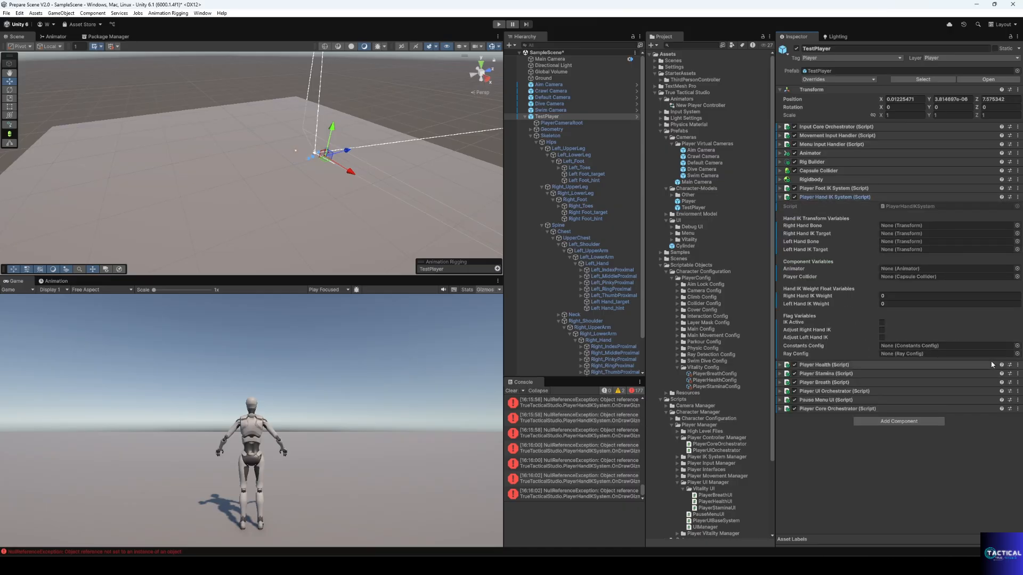
pyautogui.click(1017, 354)
pyautogui.click(971, 381)
pyautogui.click(904, 347)
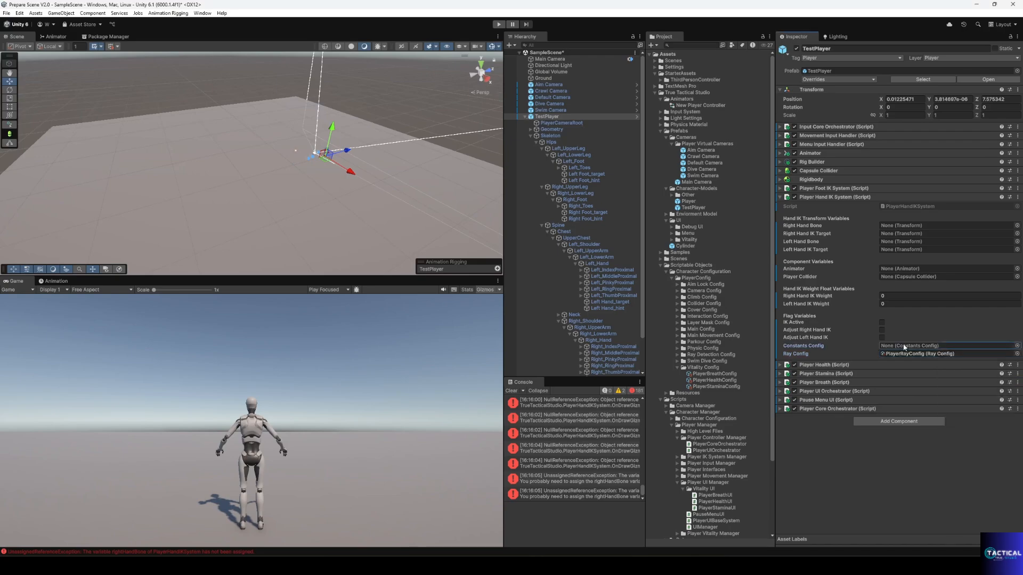
pyautogui.click(1017, 346)
pyautogui.click(979, 370)
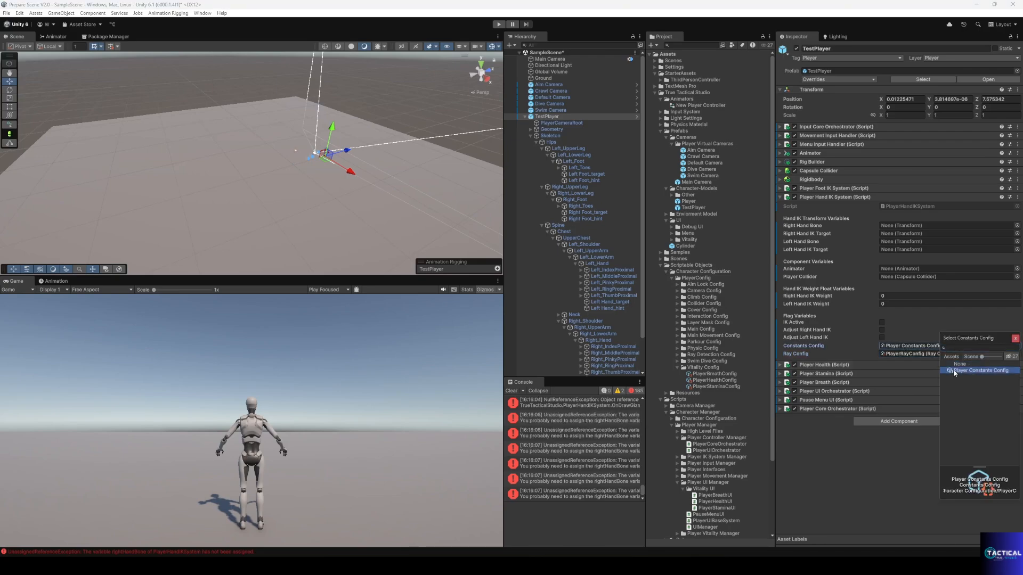
# - Assign TestPlayer to the Animator and Player Collider references of the Player Hand IK System
pyautogui.click(928, 271)
pyautogui.click(1017, 269)
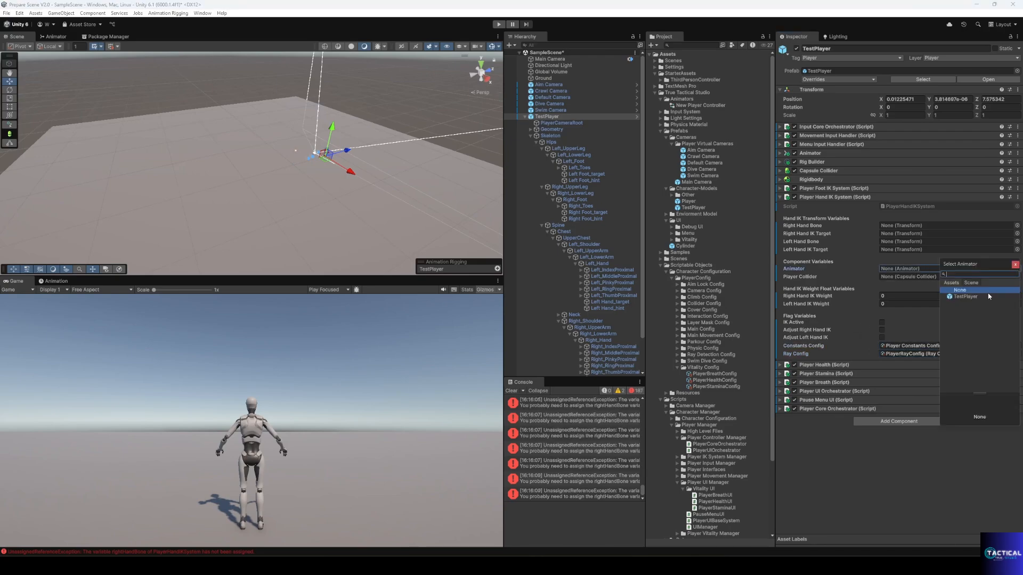
pyautogui.click(959, 297)
pyautogui.click(917, 278)
pyautogui.click(1017, 277)
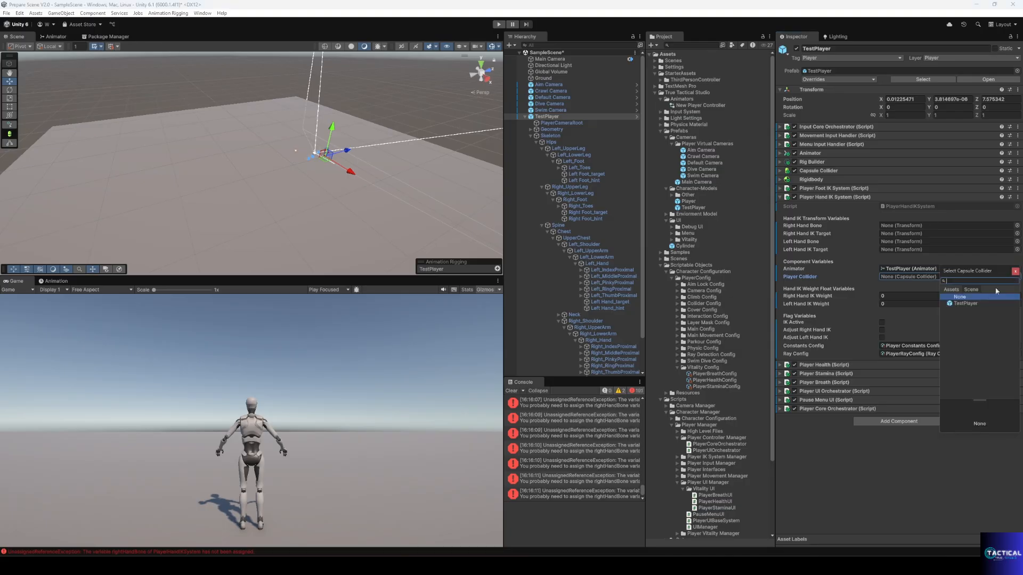
pyautogui.click(975, 296)
pyautogui.click(886, 282)
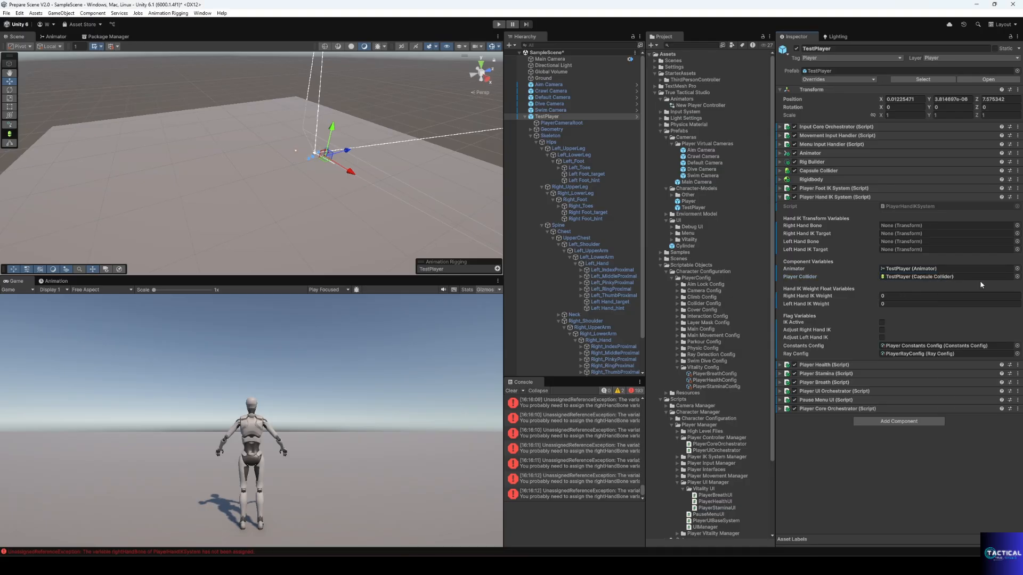
# - Assign Right_Hand, Right Hand_target, Left_Hand and Left Hand_target to the Player Hand IK System's matching hand bone and IK target references
pyautogui.scroll(-2, 586, 237)
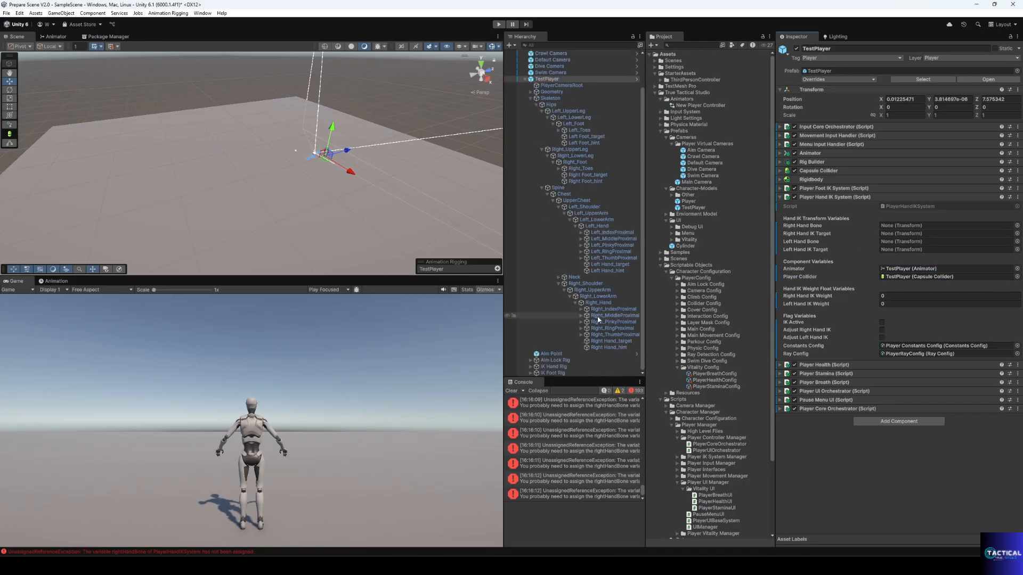
pyautogui.moveTo(598, 302); pyautogui.dragTo(898, 226)
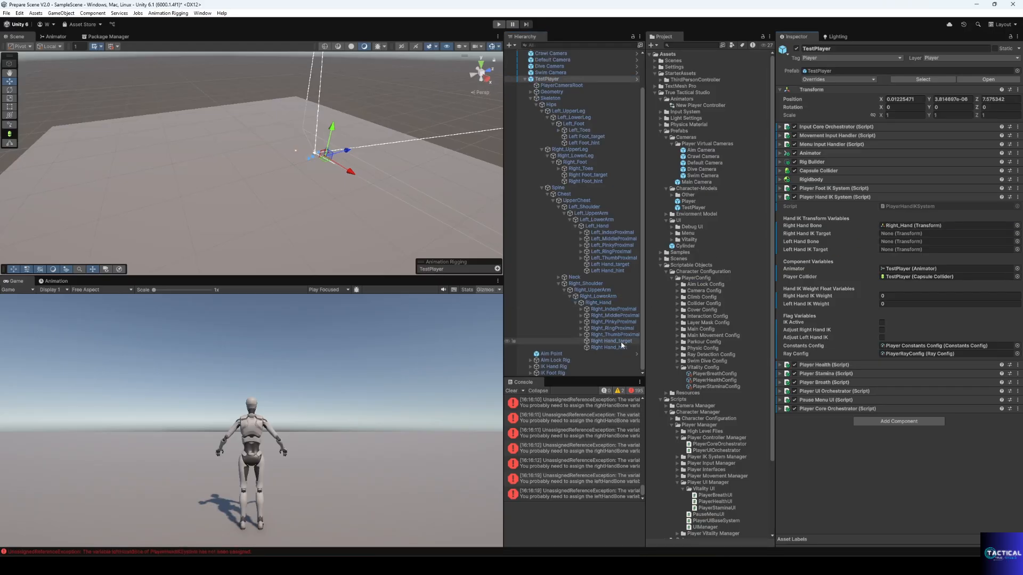
pyautogui.moveTo(622, 343); pyautogui.dragTo(911, 234)
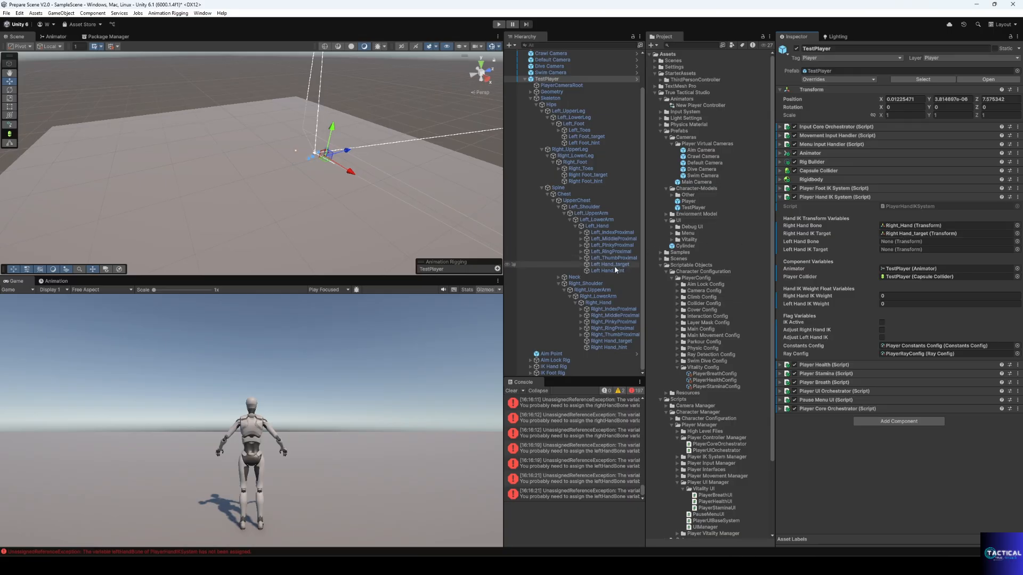
pyautogui.moveTo(612, 265); pyautogui.dragTo(907, 249)
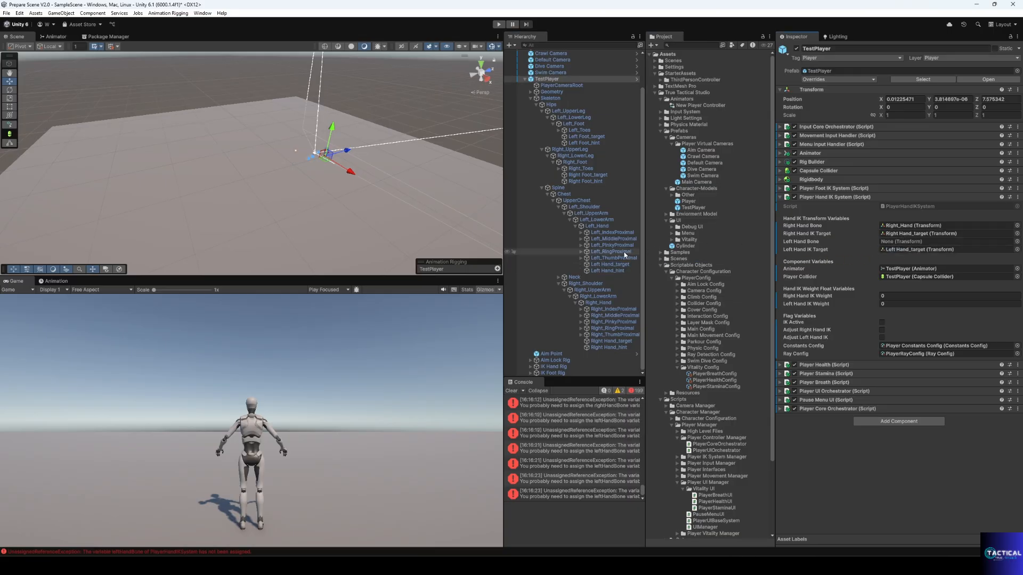
pyautogui.moveTo(607, 226); pyautogui.dragTo(906, 242)
pyautogui.click(823, 197)
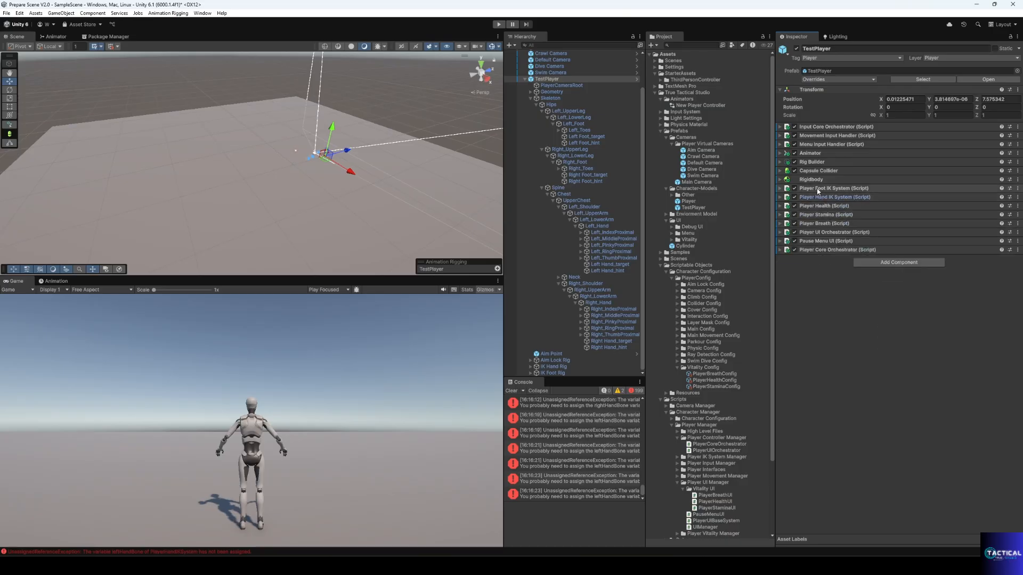
# - Set the Player Foot IK System's Ground Layer to Ground and its Animator to TestPlayer
pyautogui.click(819, 189)
pyautogui.click(899, 217)
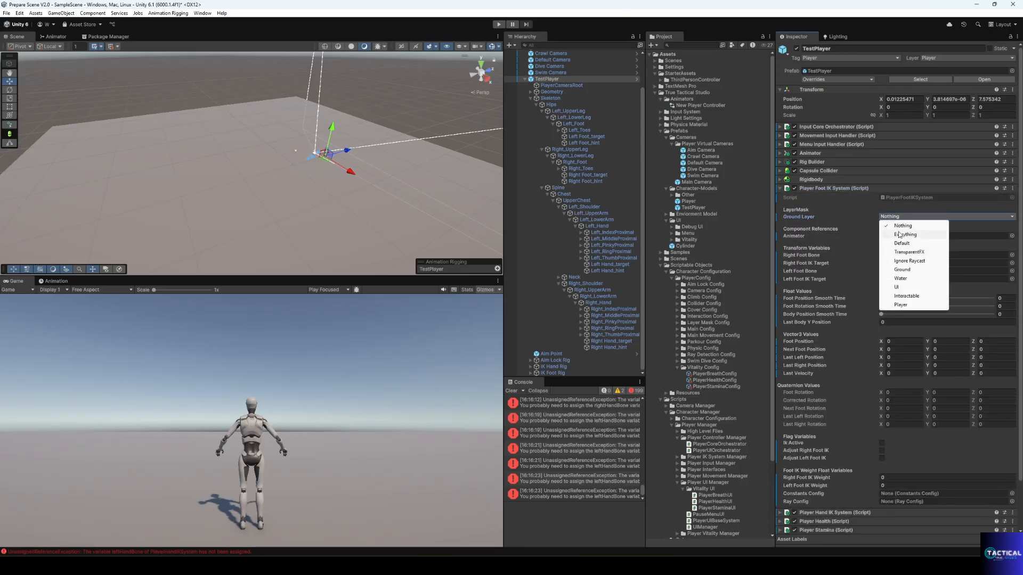
pyautogui.click(902, 271)
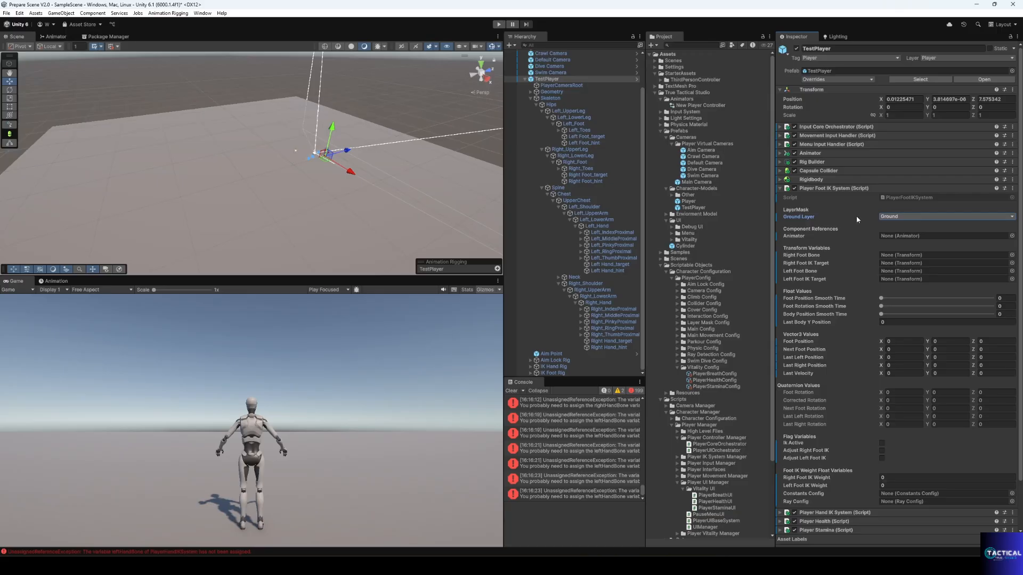
pyautogui.click(1012, 236)
pyautogui.click(954, 263)
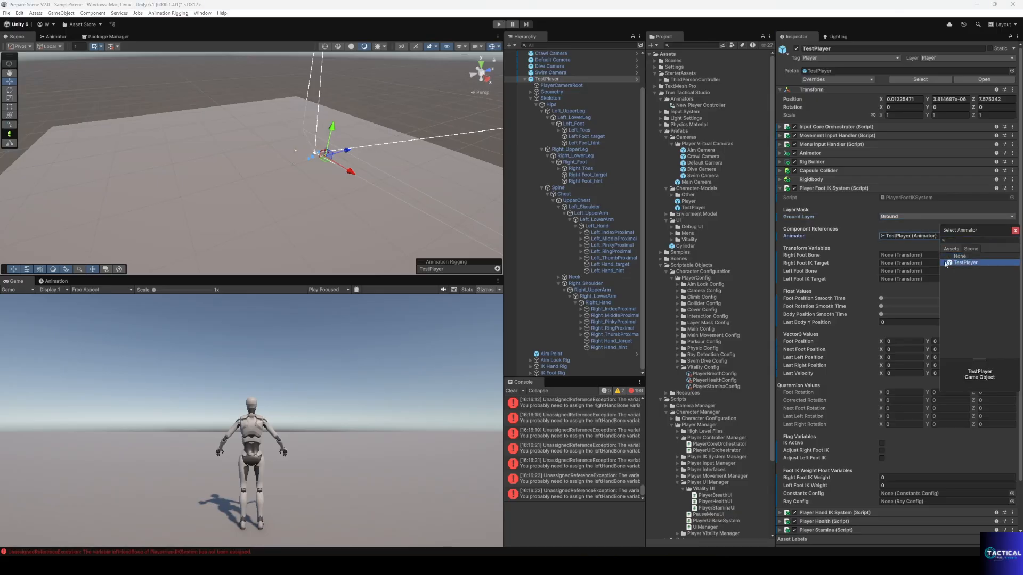
pyautogui.click(836, 233)
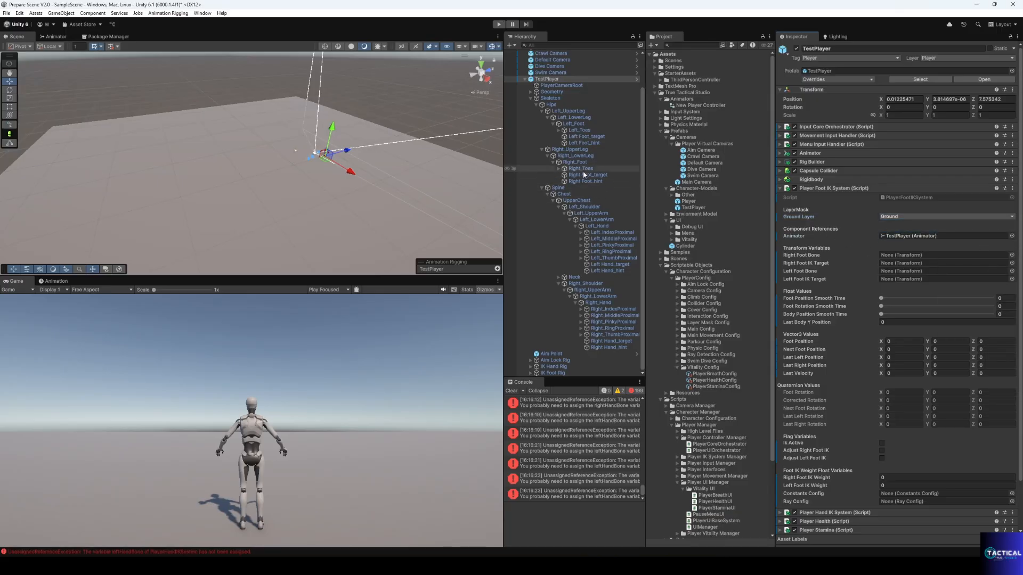
# - Assign Right_Foot, Right Foot_target, Left_Foot and Left Foot_target to the Player Foot IK System's matching foot bone and IK target references
pyautogui.moveTo(585, 175); pyautogui.dragTo(897, 263)
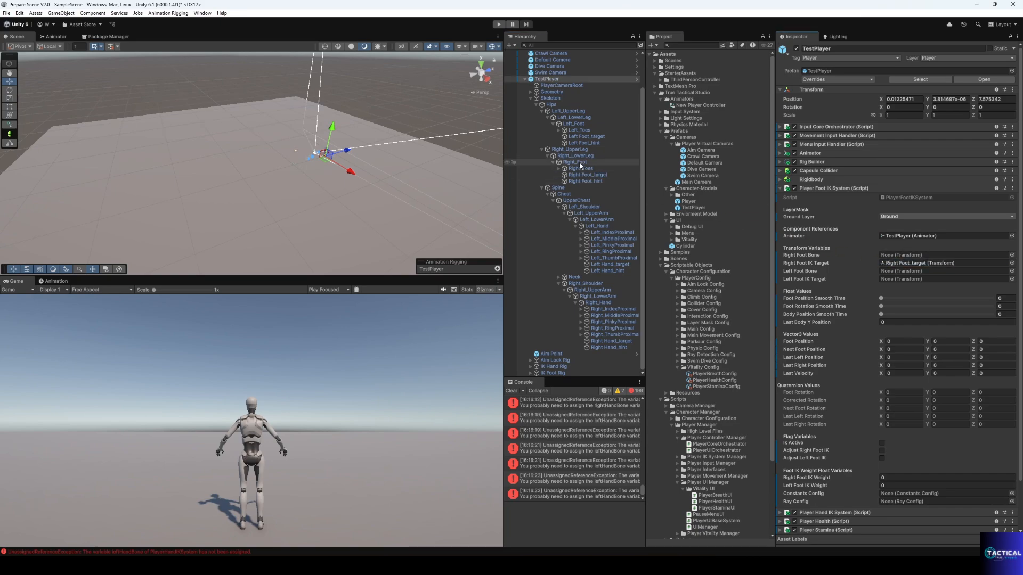
pyautogui.moveTo(580, 166); pyautogui.dragTo(905, 256)
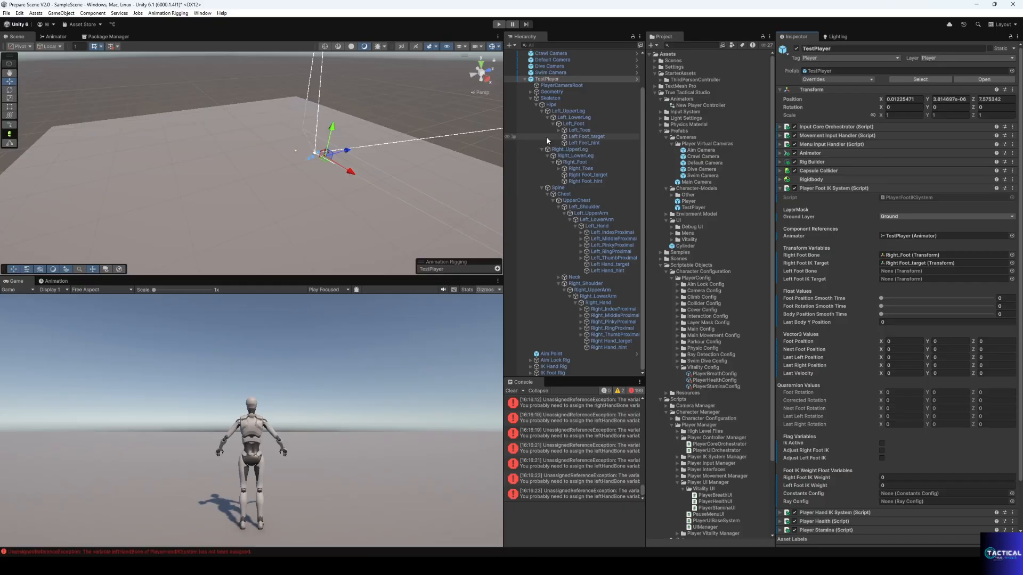
pyautogui.moveTo(576, 137); pyautogui.dragTo(905, 278)
pyautogui.moveTo(573, 123); pyautogui.dragTo(919, 271)
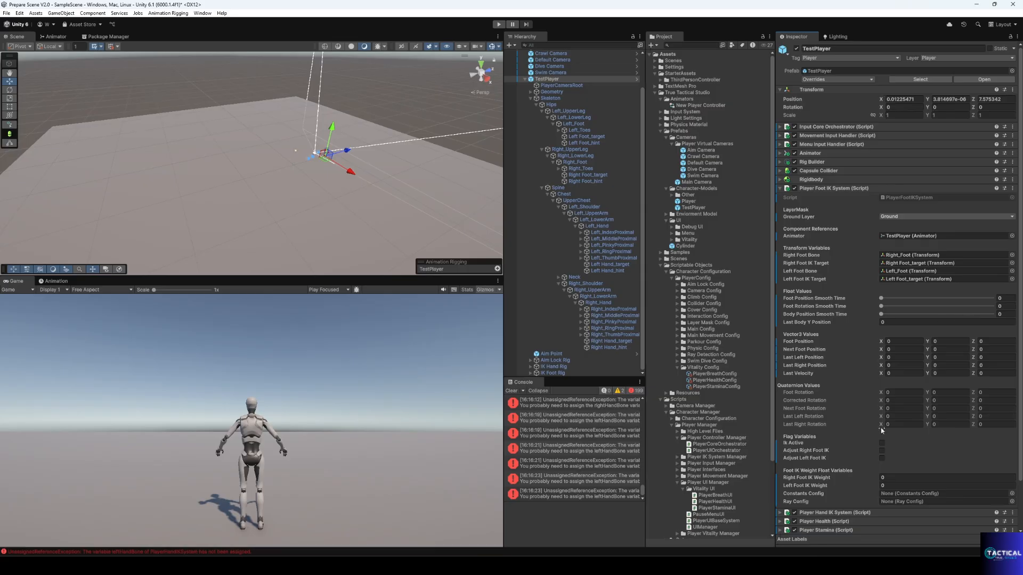
# - Assign Player Constants Config and PlayerRayConfig to the Player Foot IK System's Constants Config and Ray Config references
pyautogui.click(1012, 493)
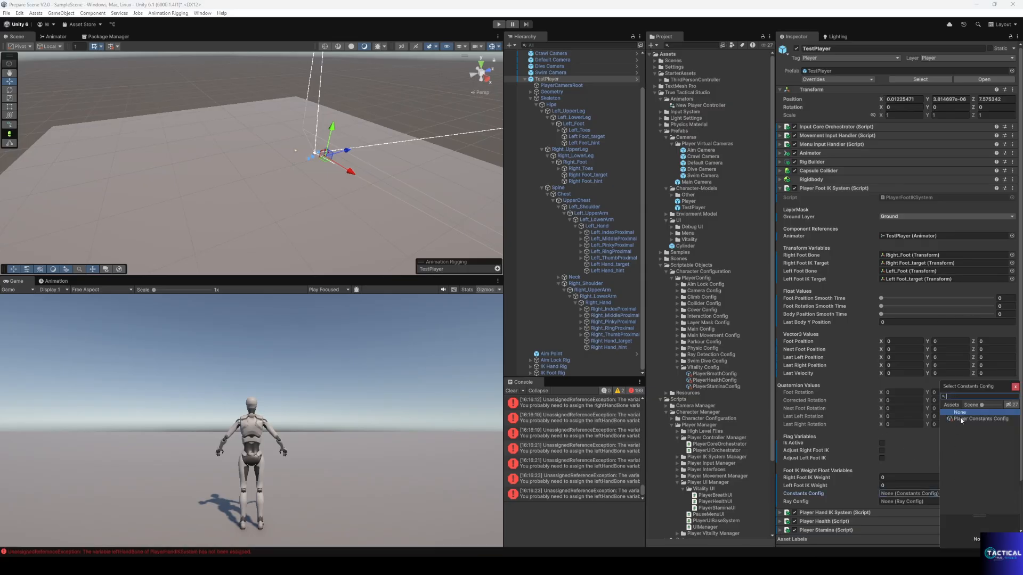
pyautogui.click(961, 419)
pyautogui.click(907, 500)
pyautogui.click(1012, 502)
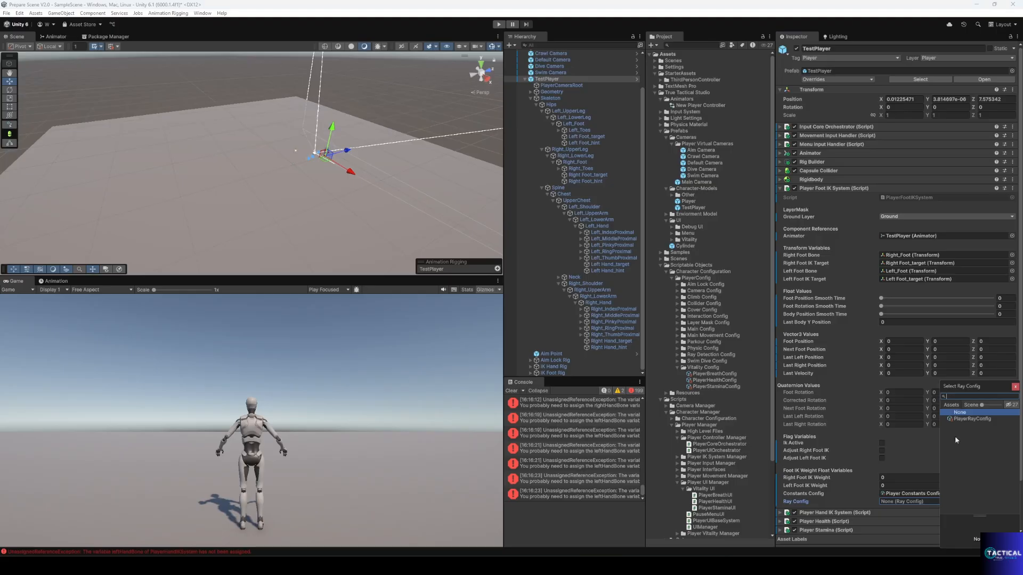
pyautogui.click(959, 419)
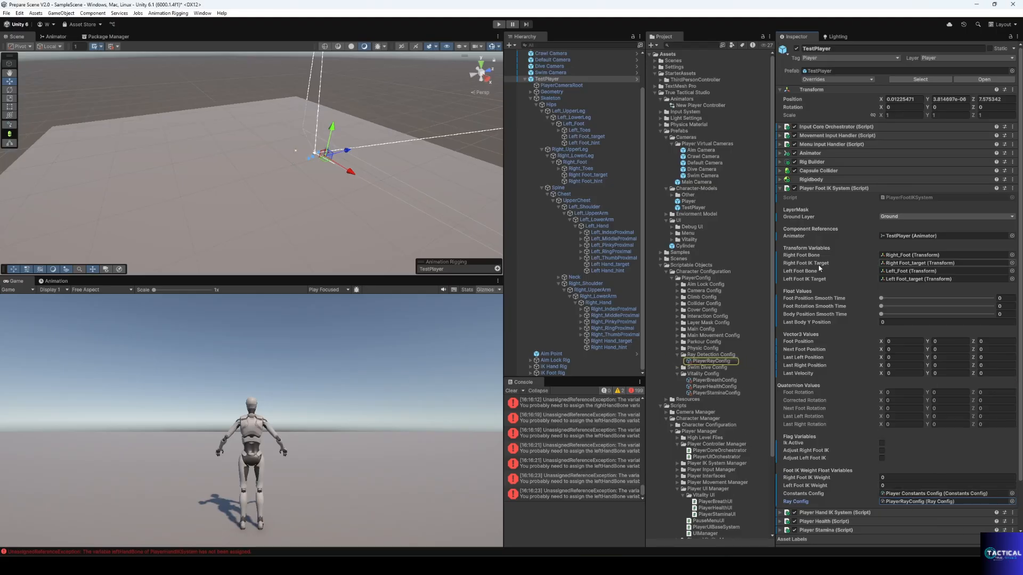
pyautogui.click(823, 188)
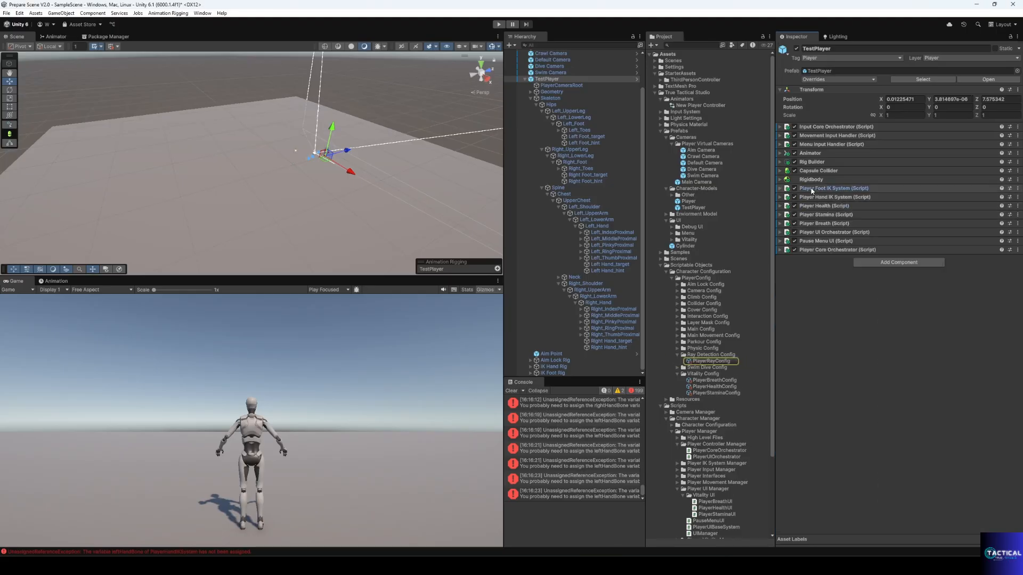
# - Fill the Rig Builder's rig layers with Aim Lock Rig, IK Hand Rig and IK Foot Rig, in that order
pyautogui.click(812, 162)
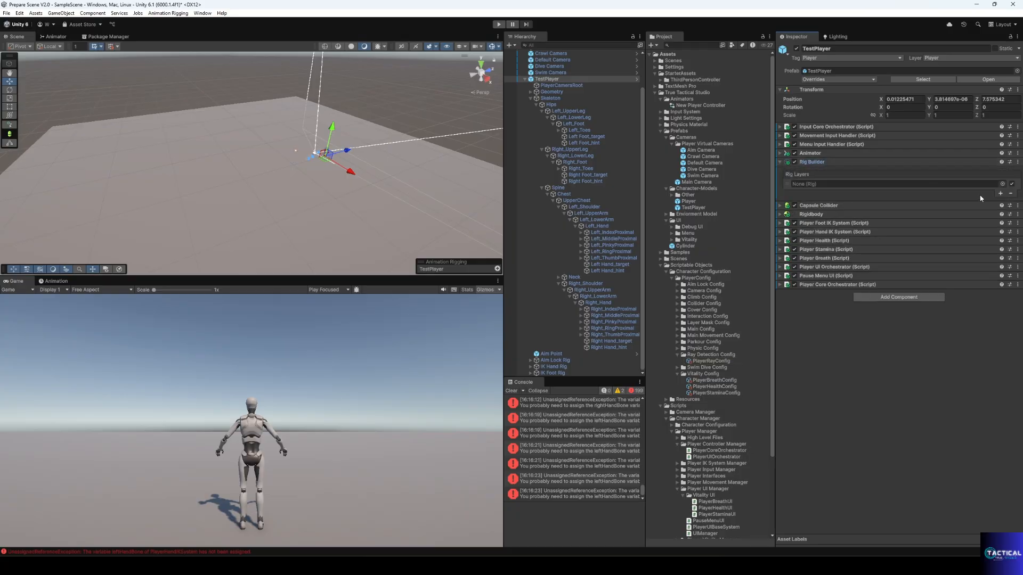
pyautogui.click(1000, 193)
pyautogui.click(1000, 203)
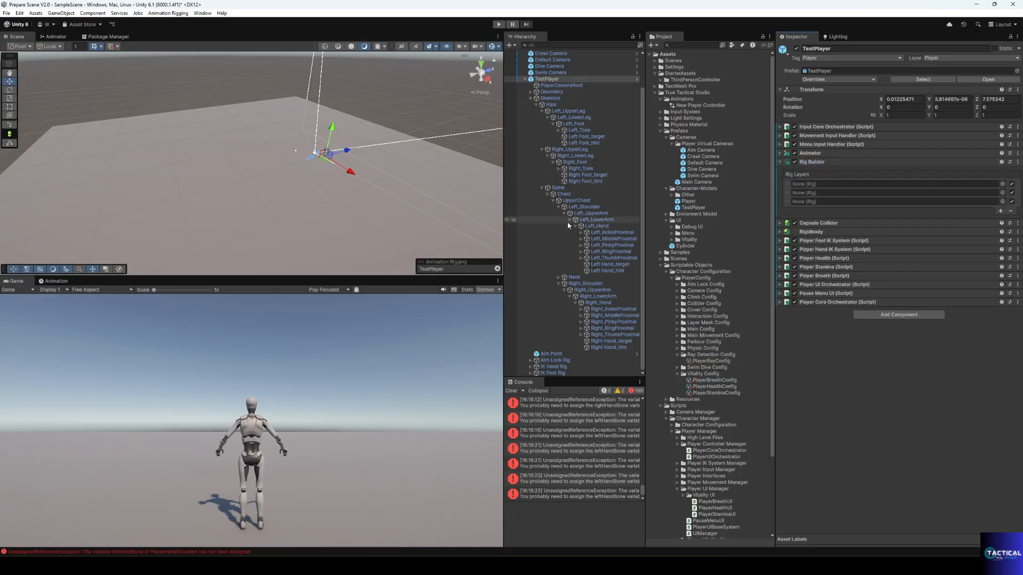
pyautogui.click(561, 361)
pyautogui.moveTo(561, 362); pyautogui.dragTo(831, 184)
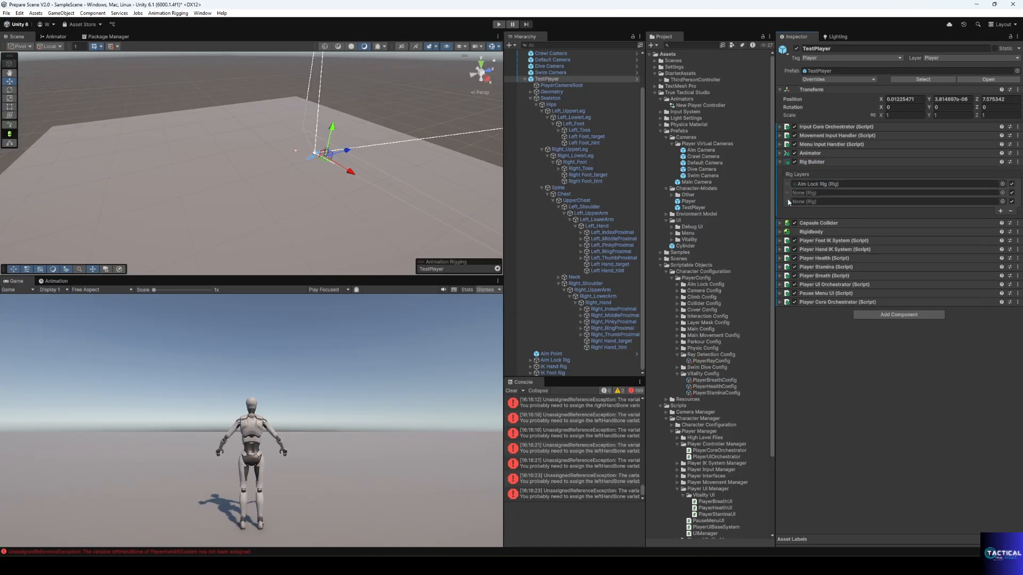
pyautogui.moveTo(561, 367); pyautogui.dragTo(842, 193)
pyautogui.click(570, 372)
pyautogui.moveTo(570, 370); pyautogui.dragTo(831, 201)
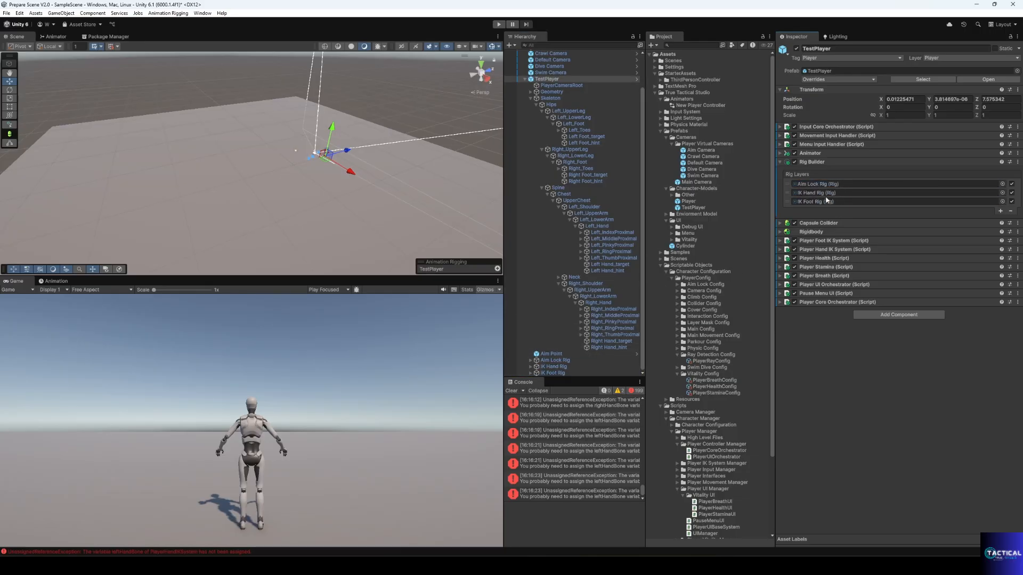
pyautogui.click(813, 162)
# - Set the Animator's Avatar to ArmatureAvatar and its Controller to New Player Controller
pyautogui.click(811, 153)
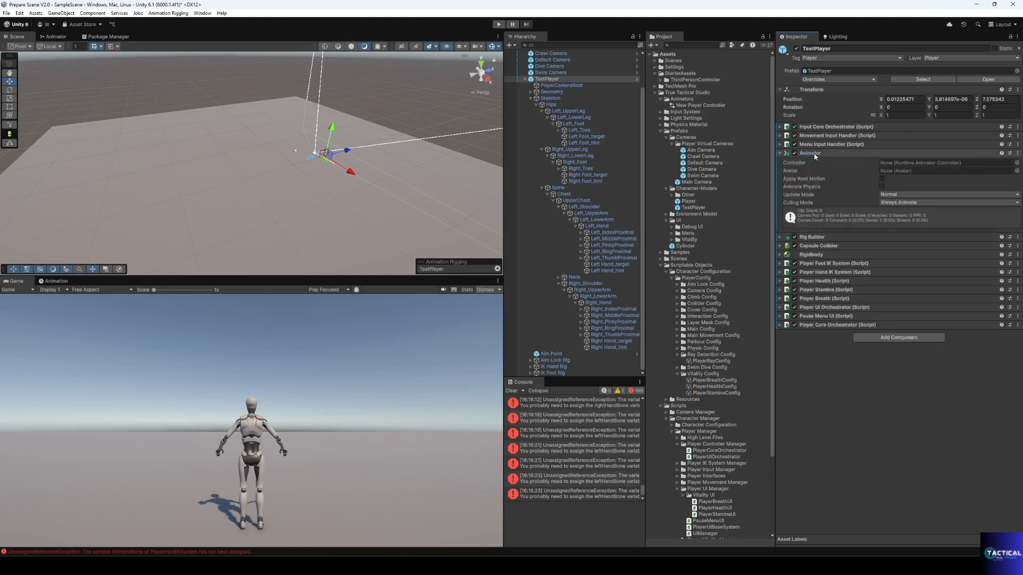
pyautogui.click(661, 80)
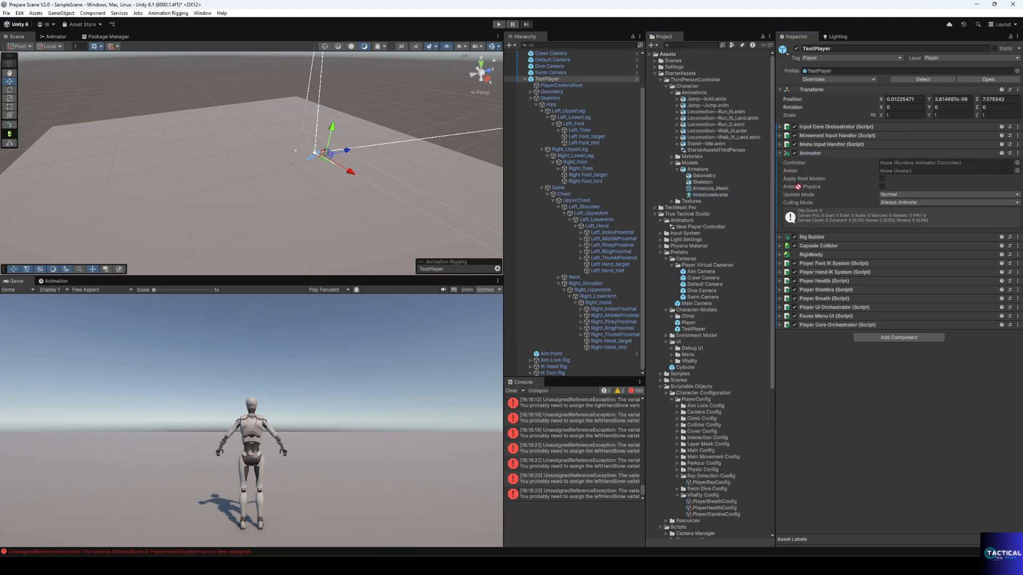
pyautogui.moveTo(798, 187); pyautogui.dragTo(901, 171)
pyautogui.moveTo(699, 227); pyautogui.dragTo(899, 164)
# - Add a binding to the Menu Input Handler's Pause Action with its path set to Escape [Keyboard]
pyautogui.click(817, 144)
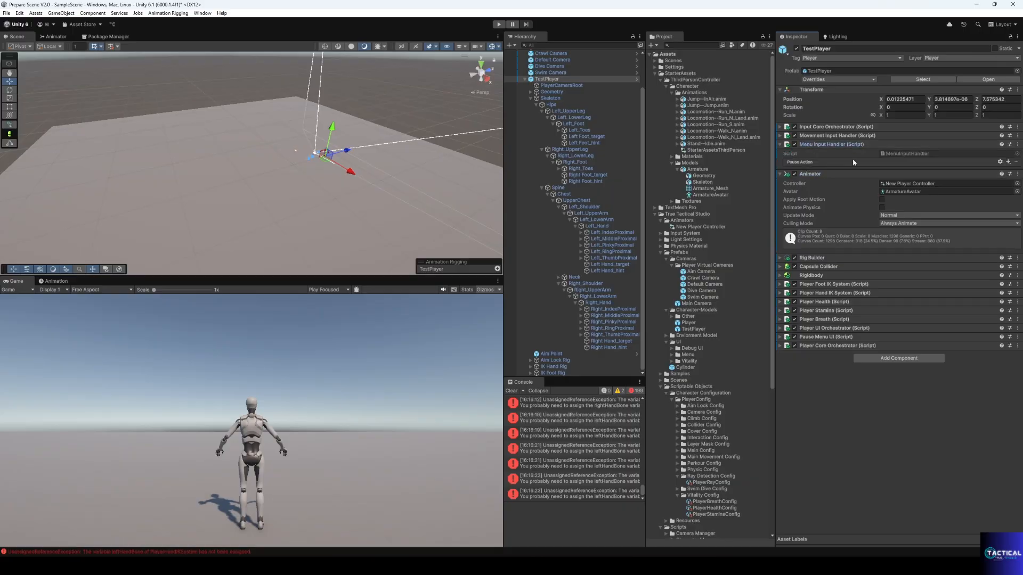
pyautogui.click(1009, 162)
pyautogui.click(920, 168)
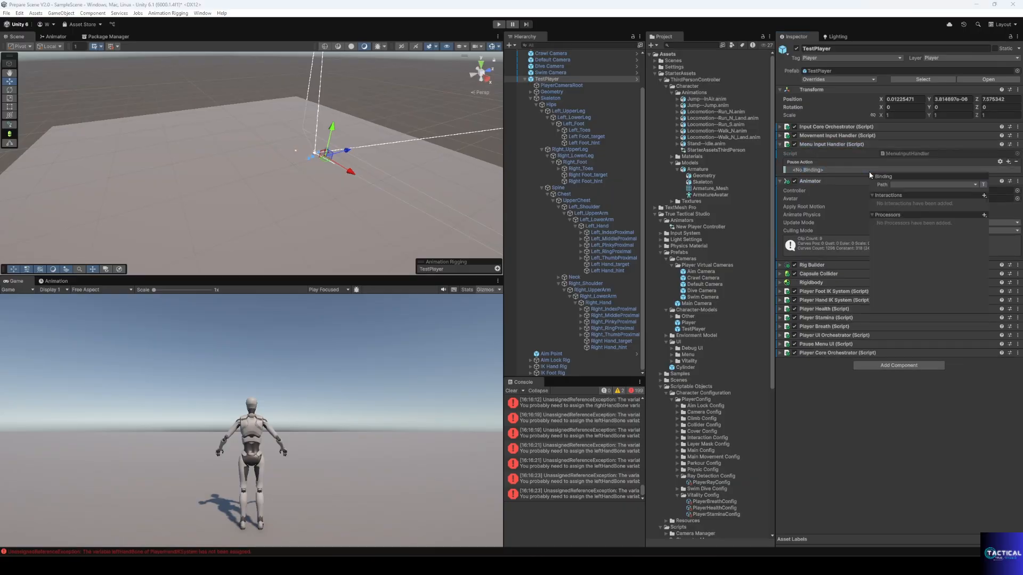
pyautogui.click(906, 185)
pyautogui.click(901, 194)
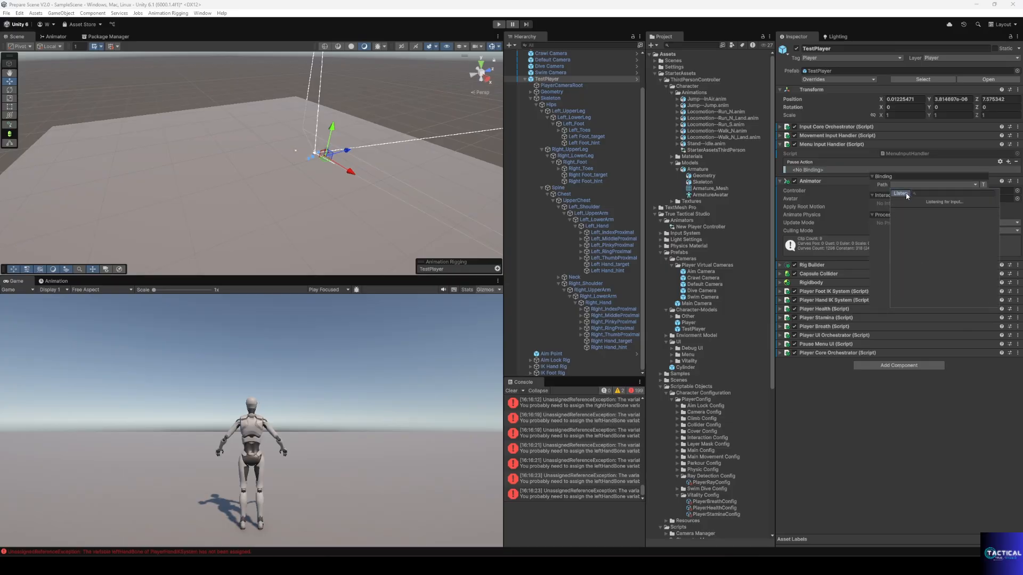
pyautogui.press('e')
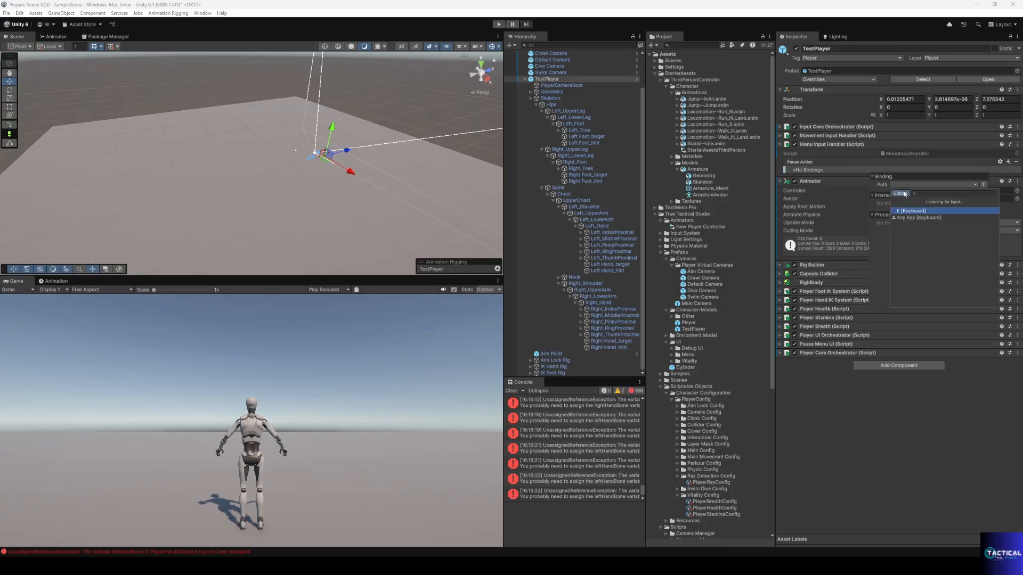
pyautogui.click(904, 194)
pyautogui.click(916, 227)
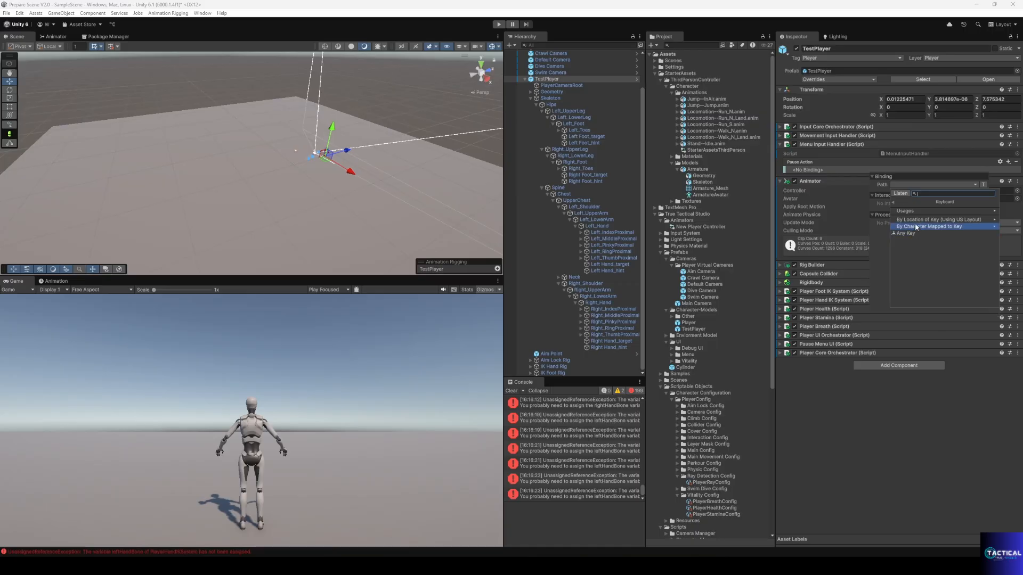
pyautogui.write('es')
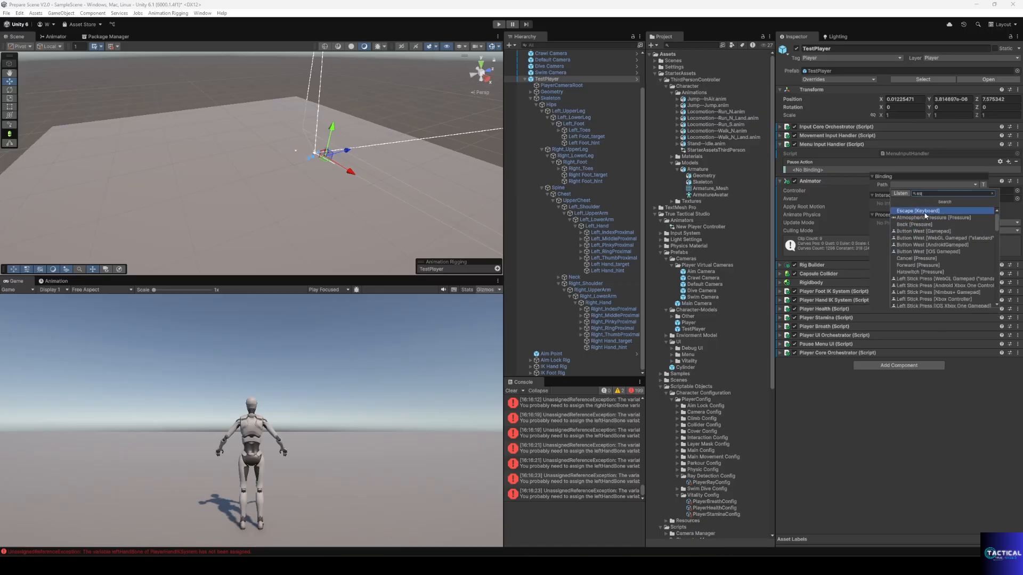
pyautogui.click(925, 212)
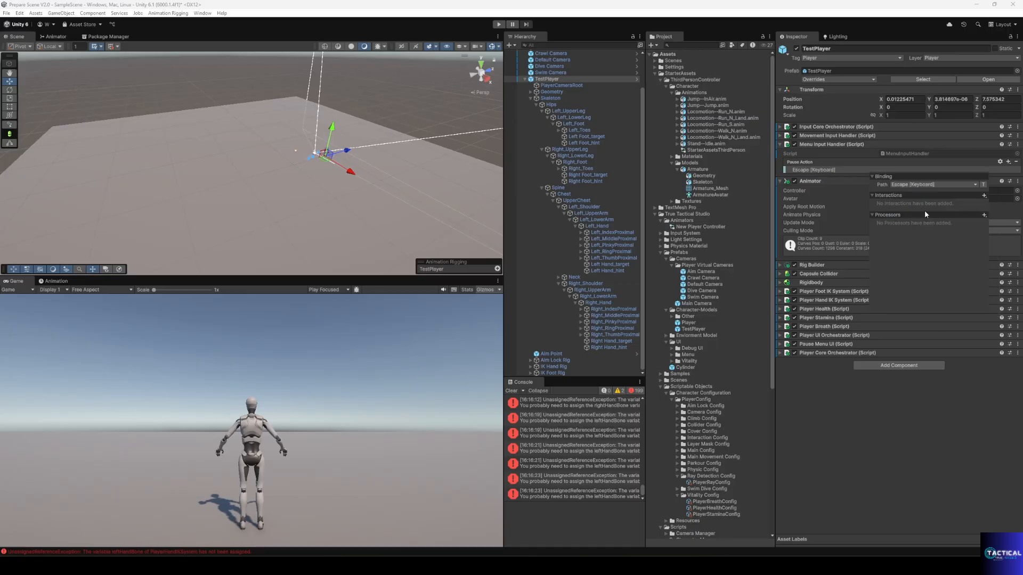
pyautogui.click(821, 145)
# - Add an Up/Down/Left/Right composite to the Movement Input Handler's Move Action and name it WASD
pyautogui.click(824, 135)
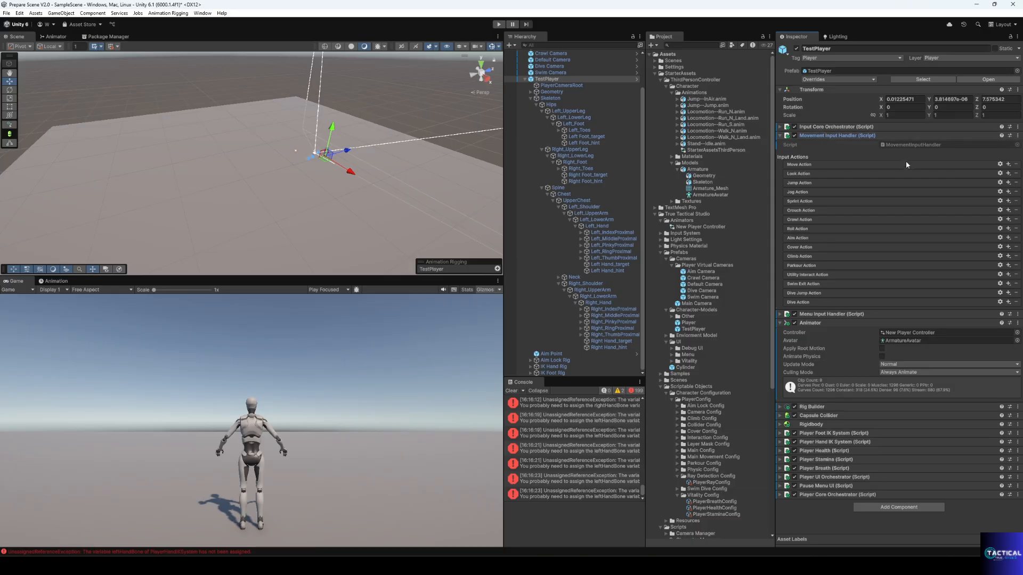
pyautogui.click(1009, 167)
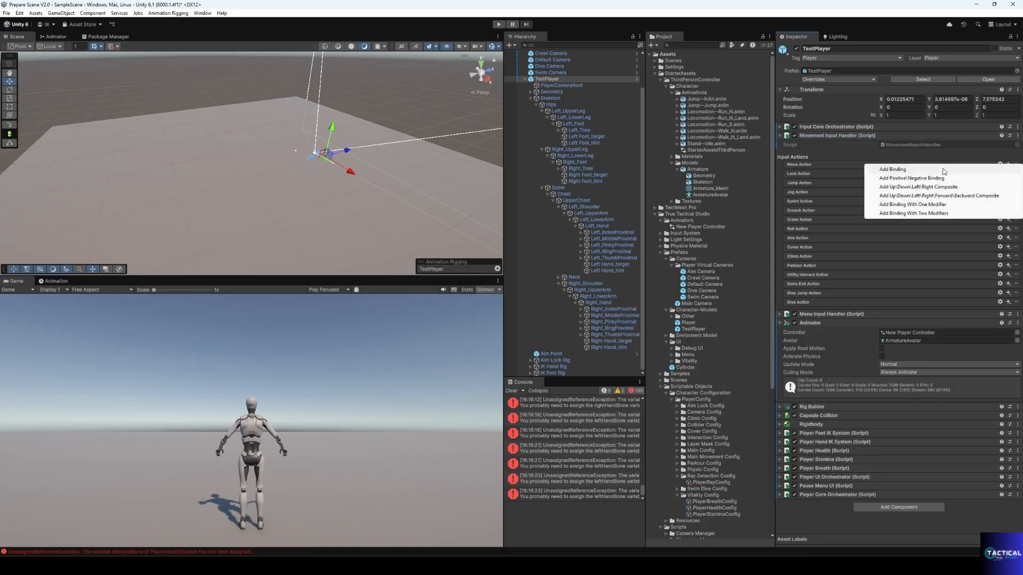
pyautogui.click(946, 191)
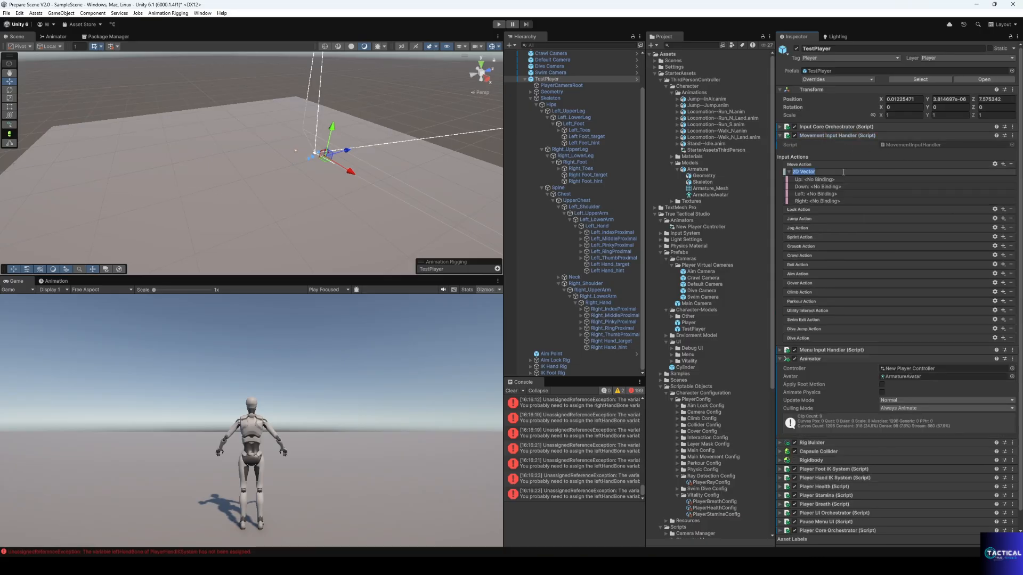
pyautogui.write('WASD')
pyautogui.press('Return')
# - Bind the WASD composite's Up part to W [Keyboard] and its Down part to S [Keyboard]
pyautogui.click(1003, 180)
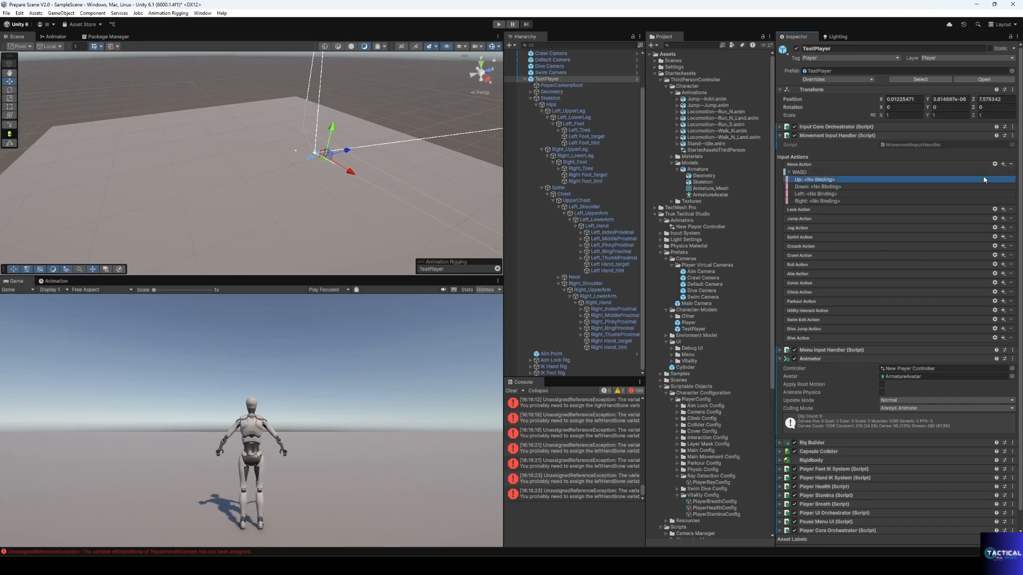
pyautogui.click(924, 198)
pyautogui.press('w')
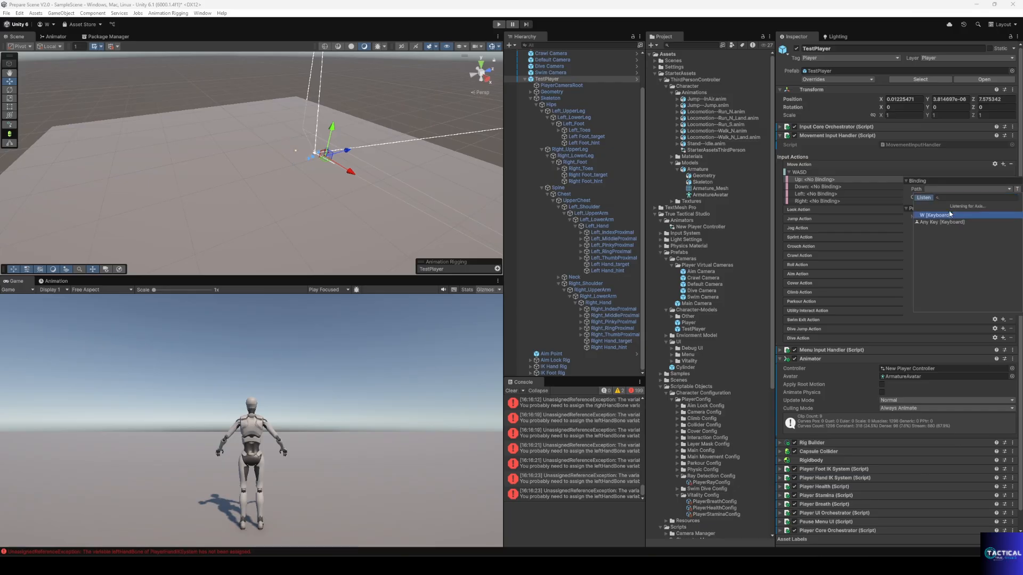
pyautogui.click(936, 218)
pyautogui.click(891, 186)
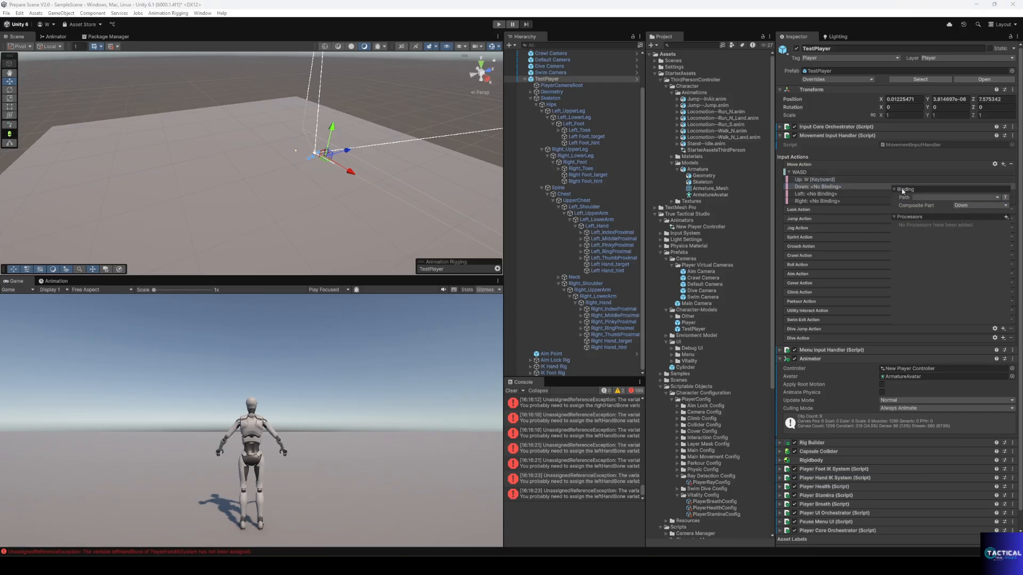
pyautogui.click(997, 197)
pyautogui.click(923, 206)
pyautogui.press('s')
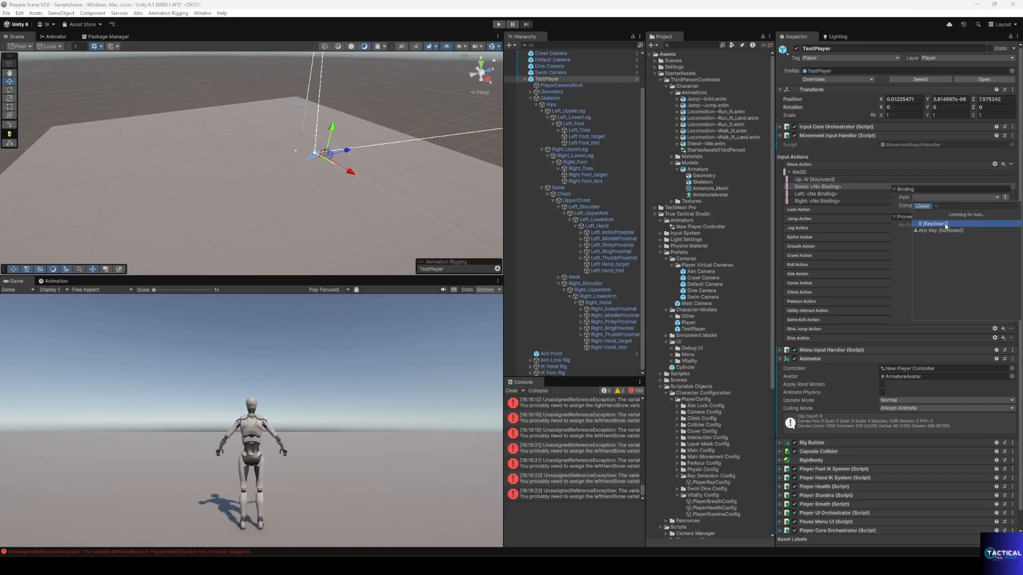
pyautogui.click(945, 223)
# - Bind the WASD composite's Left part to A [Keyboard] and its Right part to D [Keyboard]
pyautogui.click(886, 195)
pyautogui.click(928, 208)
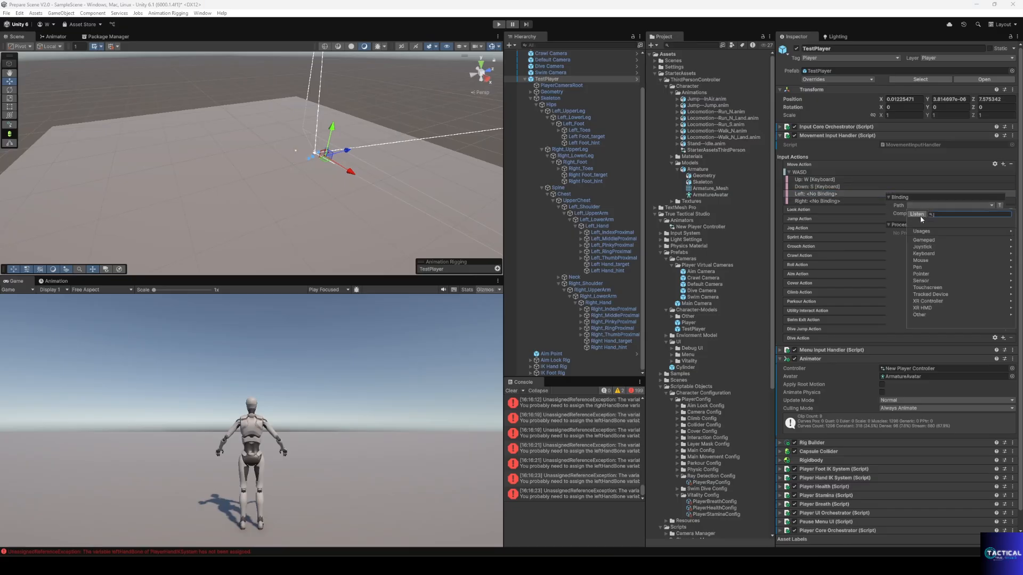
pyautogui.click(919, 216)
pyautogui.press('a')
pyautogui.click(932, 232)
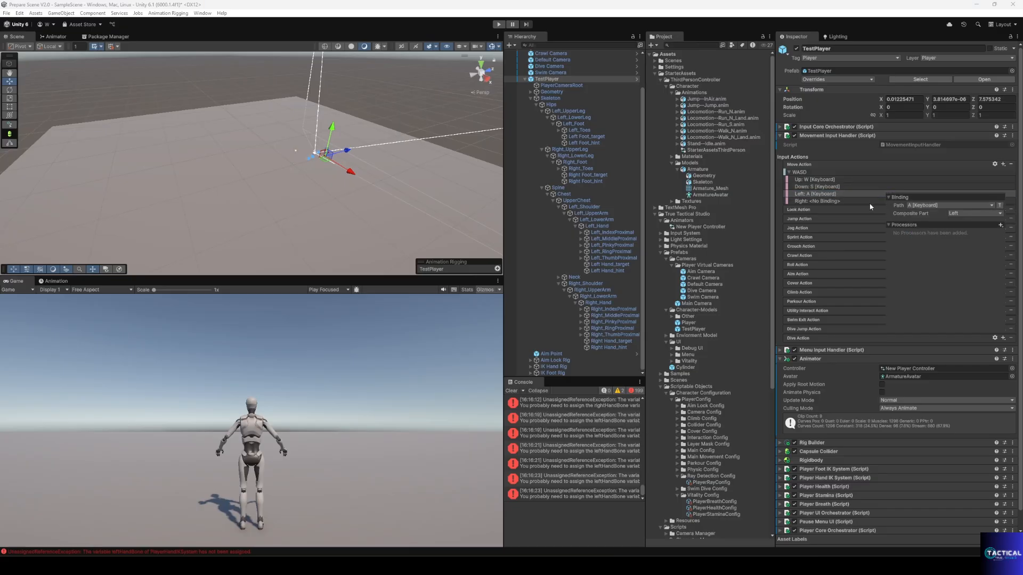
pyautogui.click(872, 201)
pyautogui.click(938, 214)
pyautogui.click(907, 222)
pyautogui.press('d')
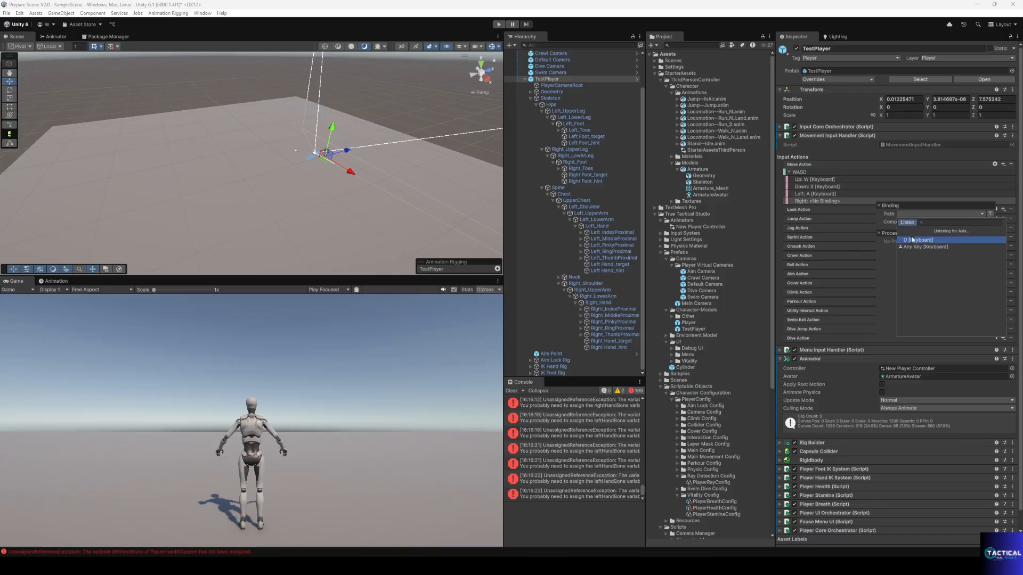
pyautogui.click(912, 240)
# - Examine the Mode options in the properties of the Move Action's WASD composite
pyautogui.click(840, 172)
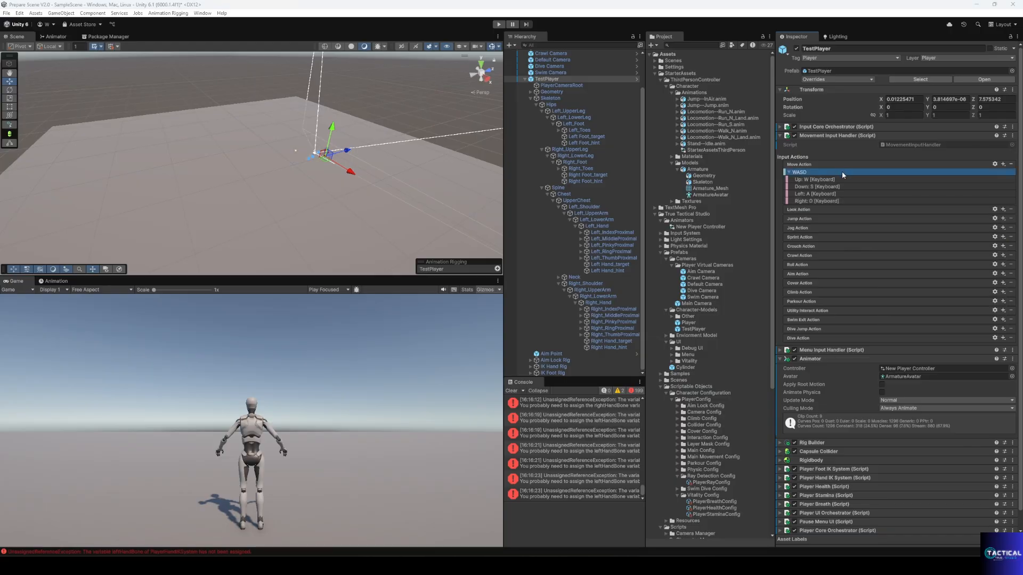
pyautogui.click(931, 192)
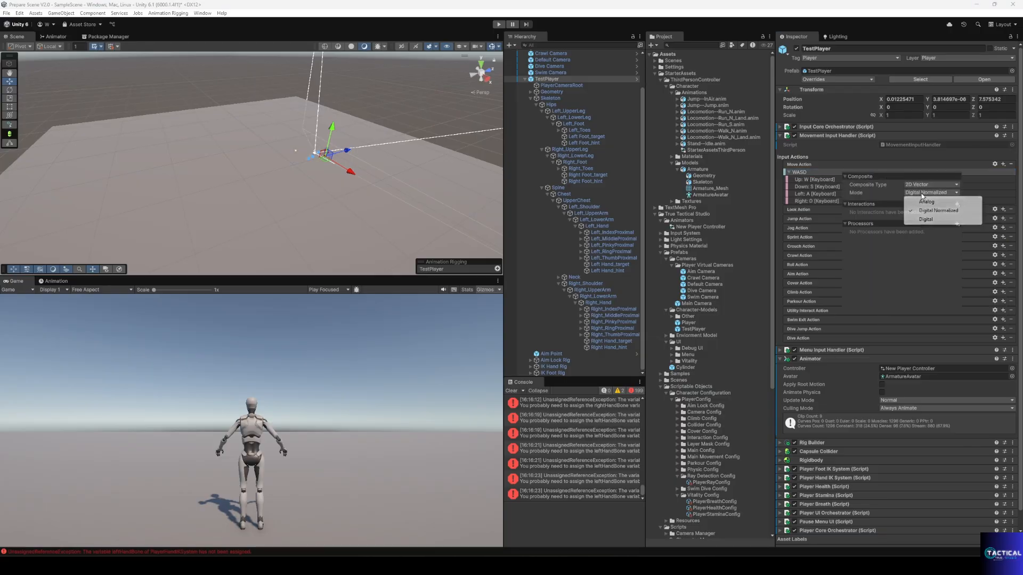
pyautogui.click(930, 219)
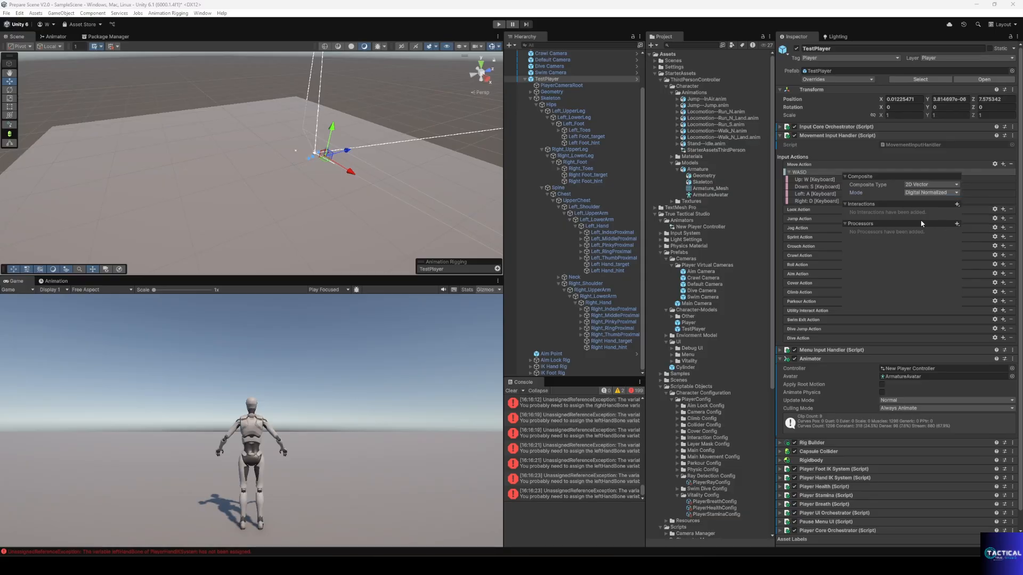
pyautogui.click(814, 172)
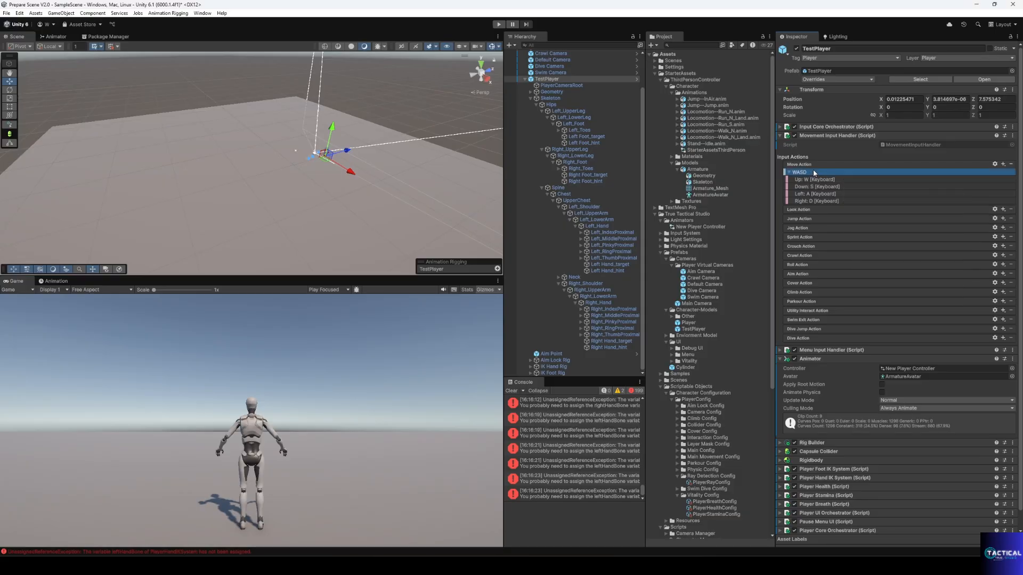
# - Add a binding to the Look Action with its path set to Delta [Pointer]
pyautogui.click(1003, 210)
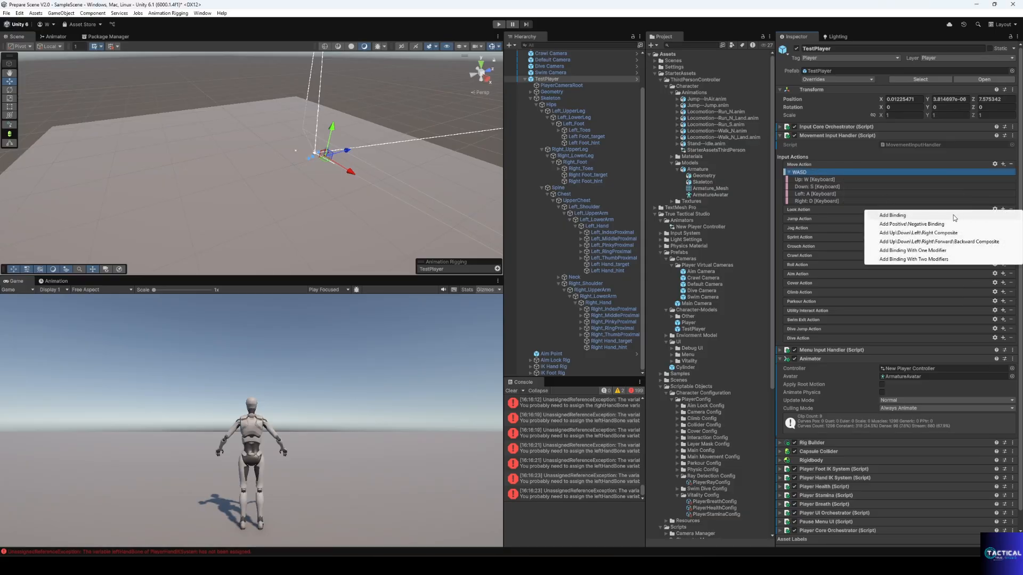
pyautogui.click(895, 215)
pyautogui.click(858, 218)
pyautogui.click(927, 230)
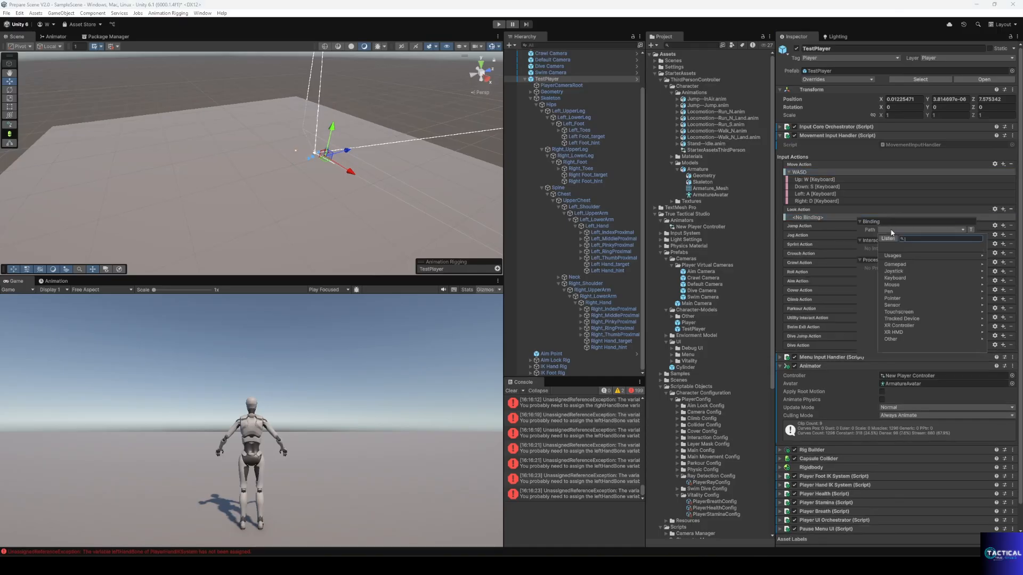
pyautogui.click(893, 298)
pyautogui.click(896, 265)
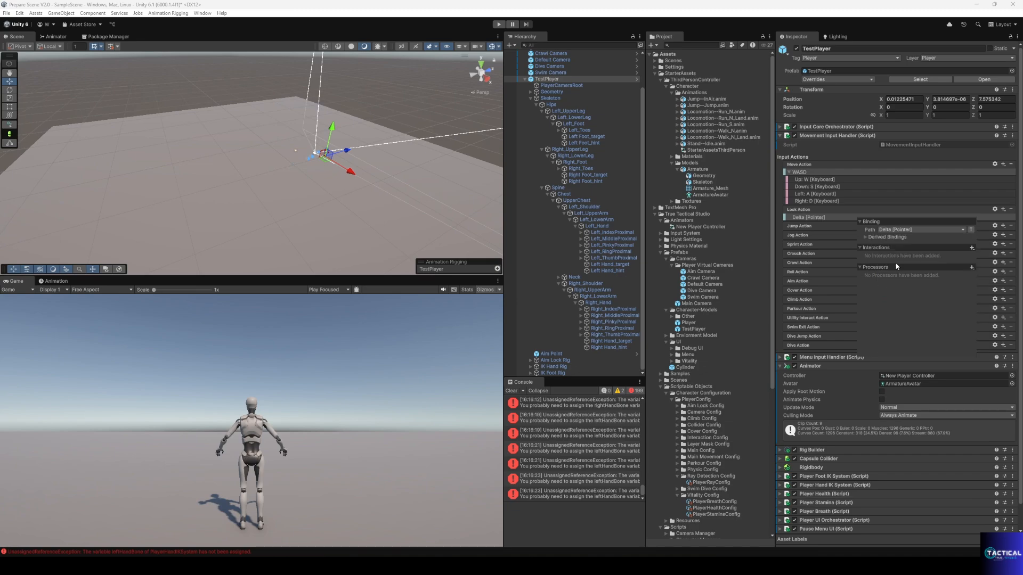
pyautogui.click(829, 218)
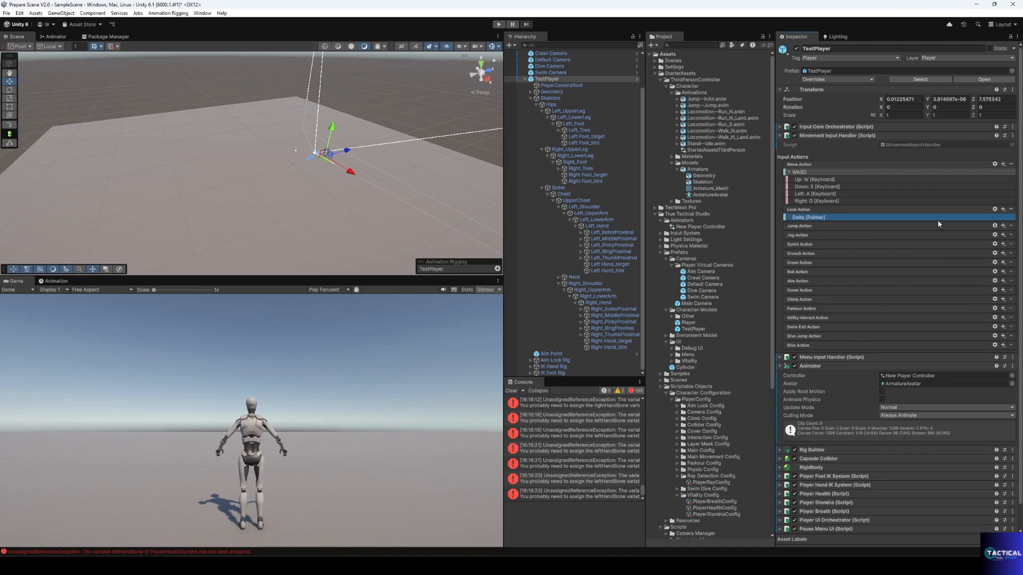
# - Add a binding to the Jump Action with its path set to Space [Keyboard]
pyautogui.click(1003, 227)
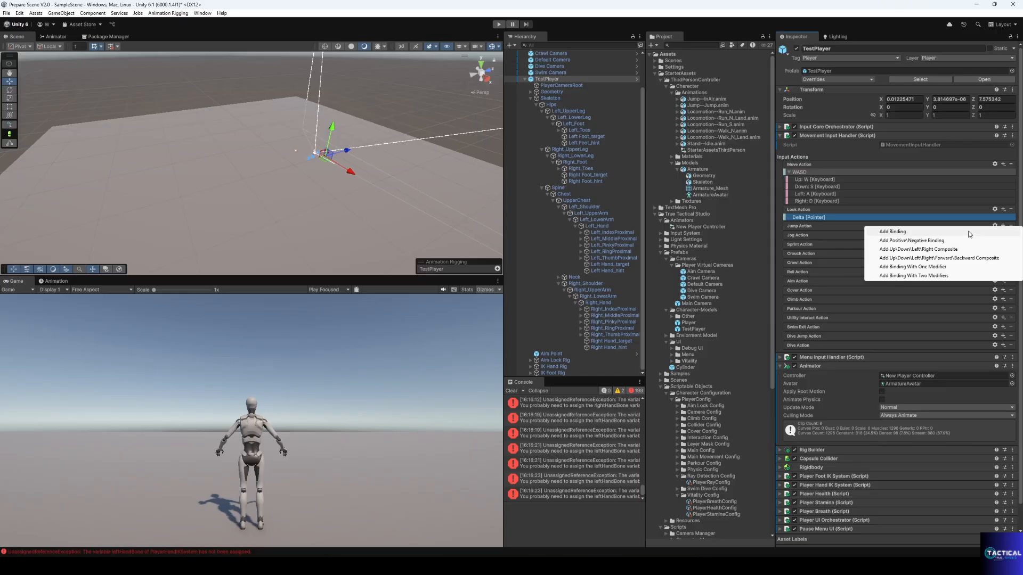
pyautogui.click(906, 232)
pyautogui.click(940, 249)
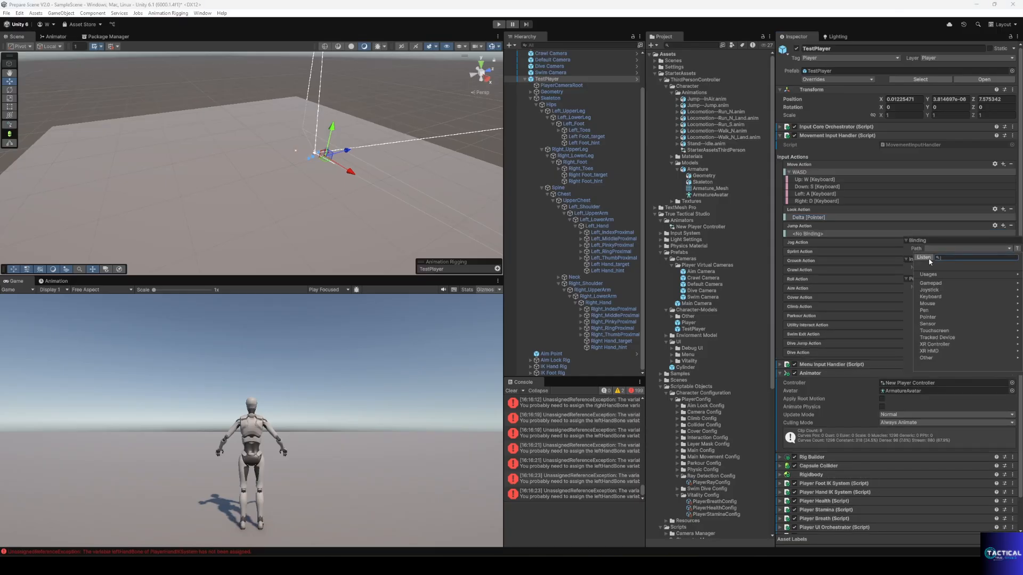
pyautogui.click(929, 260)
pyautogui.press('space')
pyautogui.click(936, 275)
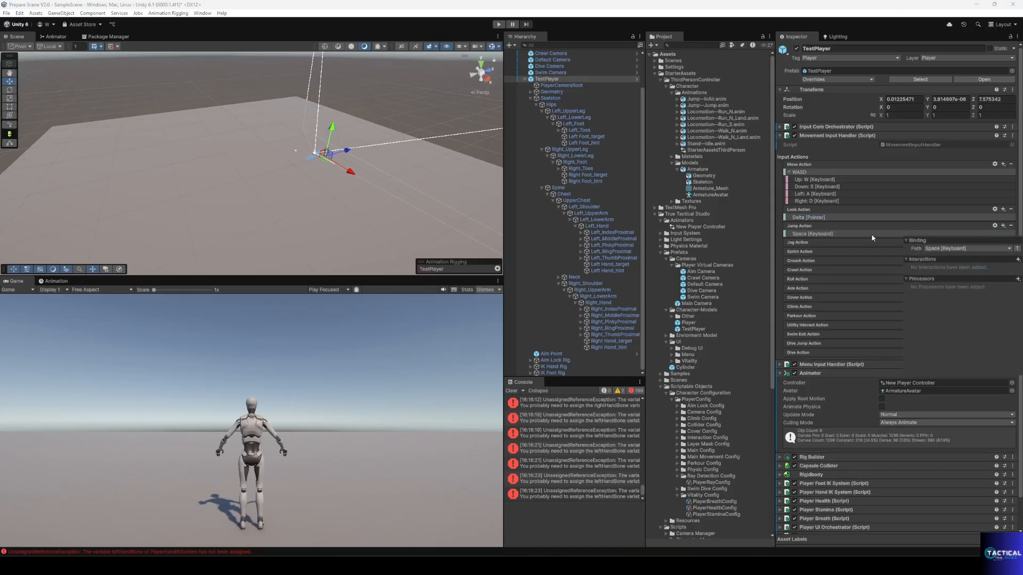
# - Set the Jump Action's Action Type to Button
pyautogui.click(996, 226)
pyautogui.click(971, 242)
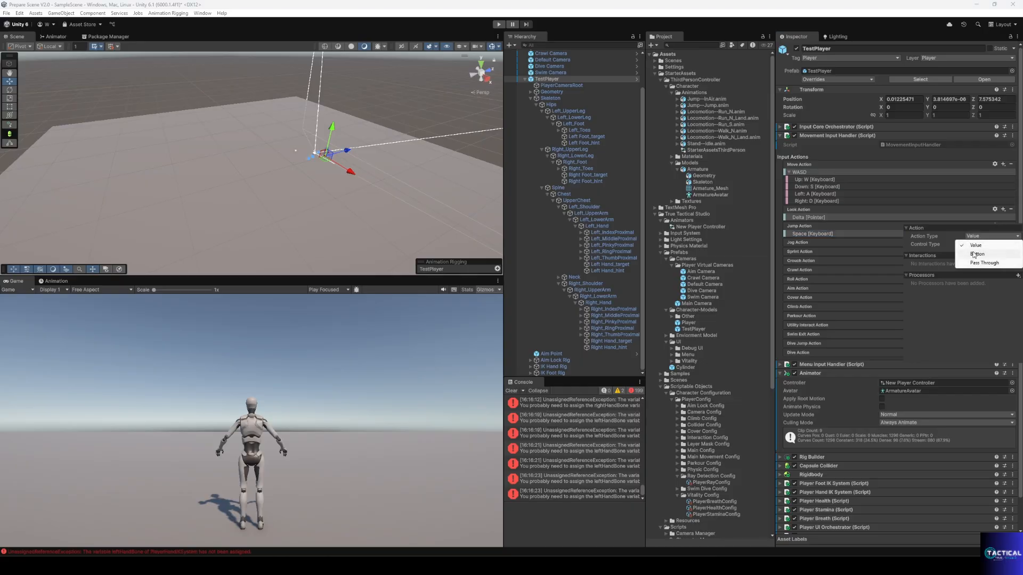
pyautogui.click(974, 255)
pyautogui.click(859, 238)
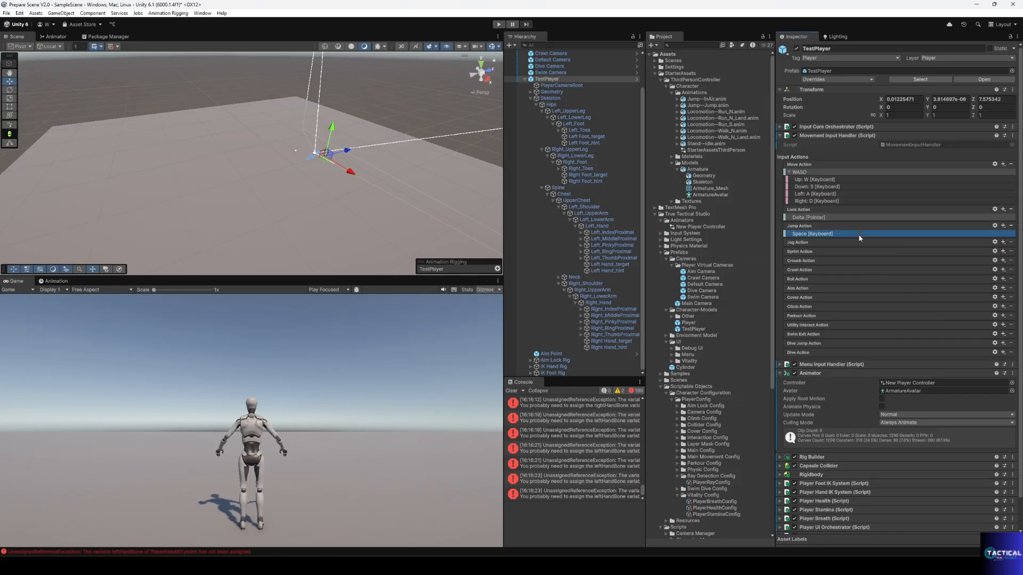
# - Add a binding to the Jog Action with its path set to Left Control [Keyboard]
pyautogui.click(1003, 242)
pyautogui.click(954, 247)
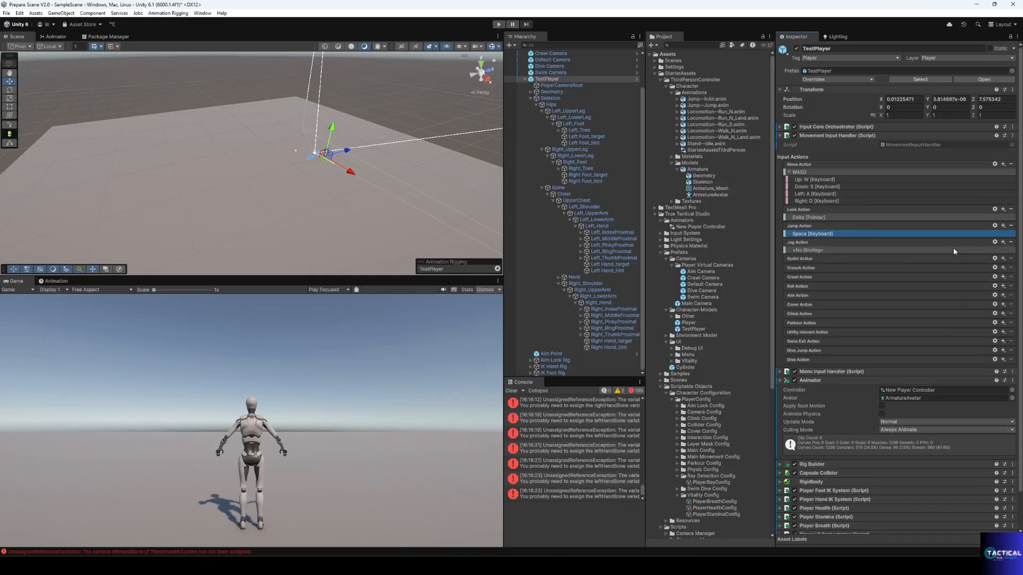
pyautogui.click(948, 251)
pyautogui.click(945, 250)
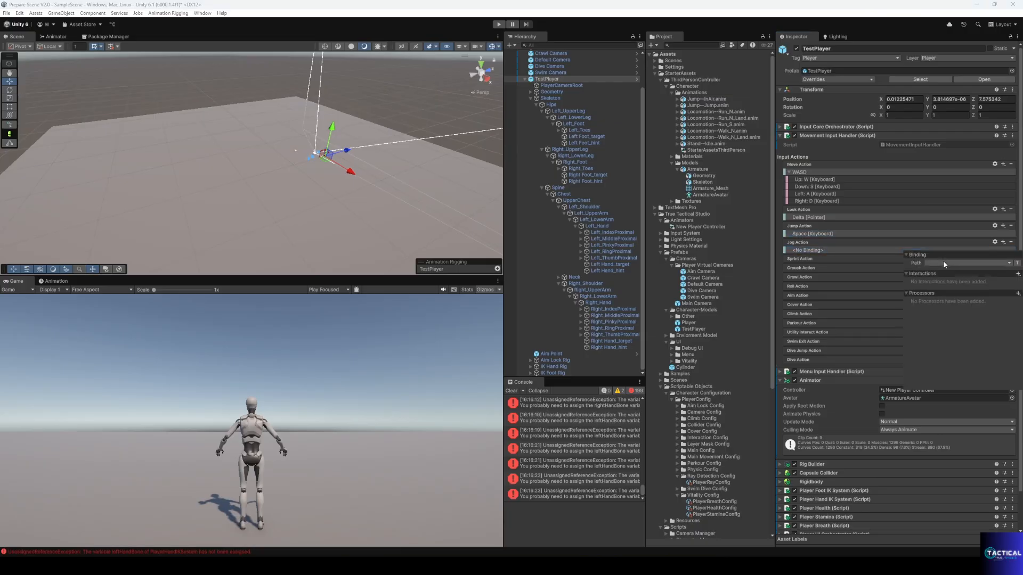
pyautogui.click(924, 272)
pyautogui.press('ctrl')
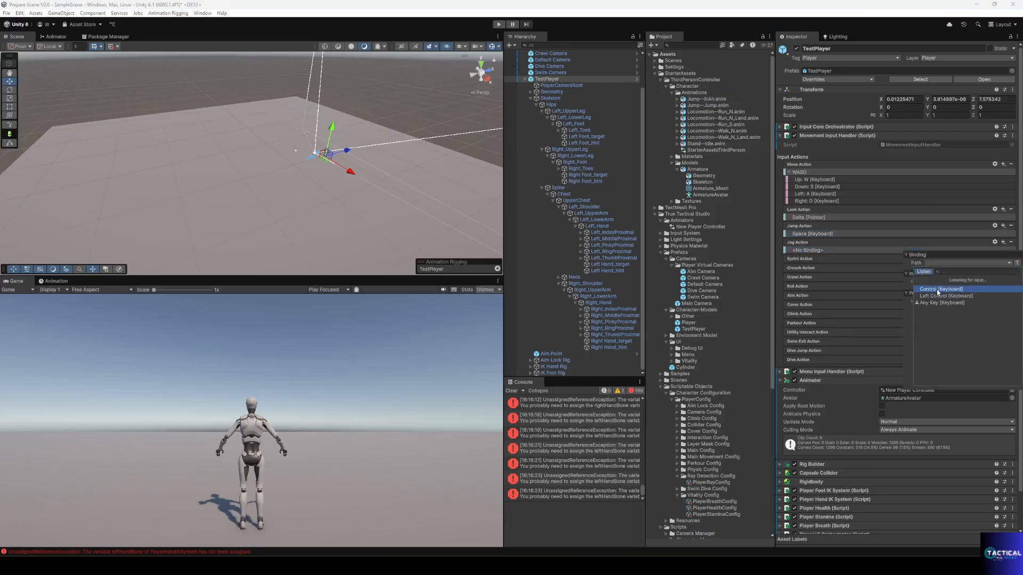
pyautogui.click(944, 296)
pyautogui.click(878, 253)
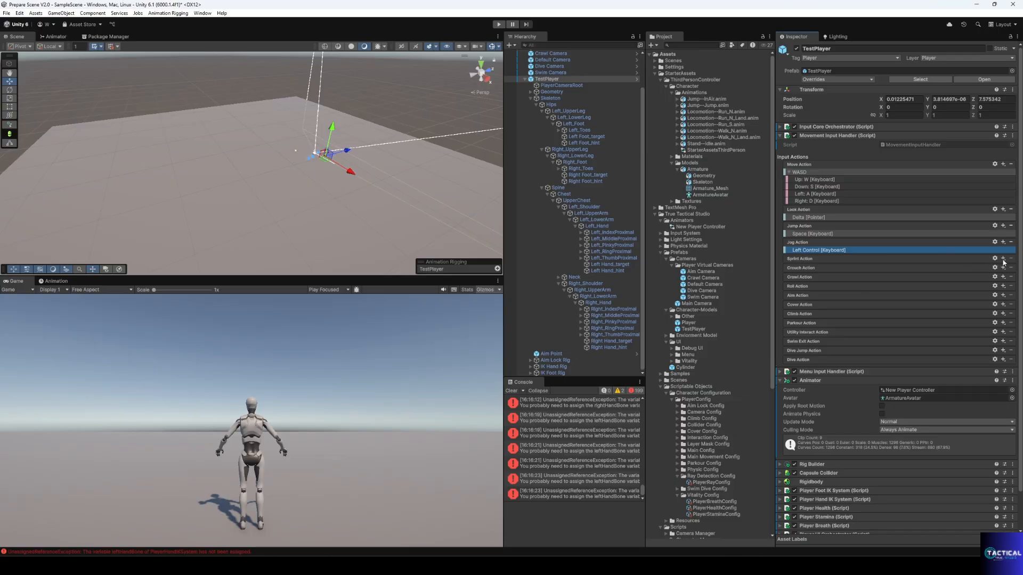
# - Add a binding to the Sprint Action with its path set to Left Shift [Keyboard]
pyautogui.click(1004, 261)
pyautogui.click(952, 264)
pyautogui.click(936, 268)
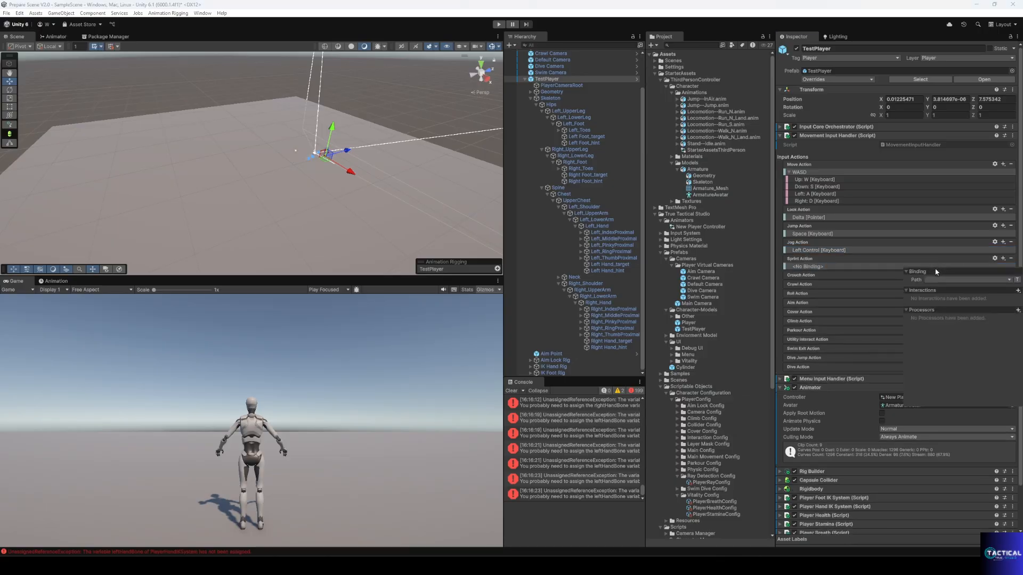
pyautogui.click(942, 280)
pyautogui.click(930, 288)
pyautogui.press('shift')
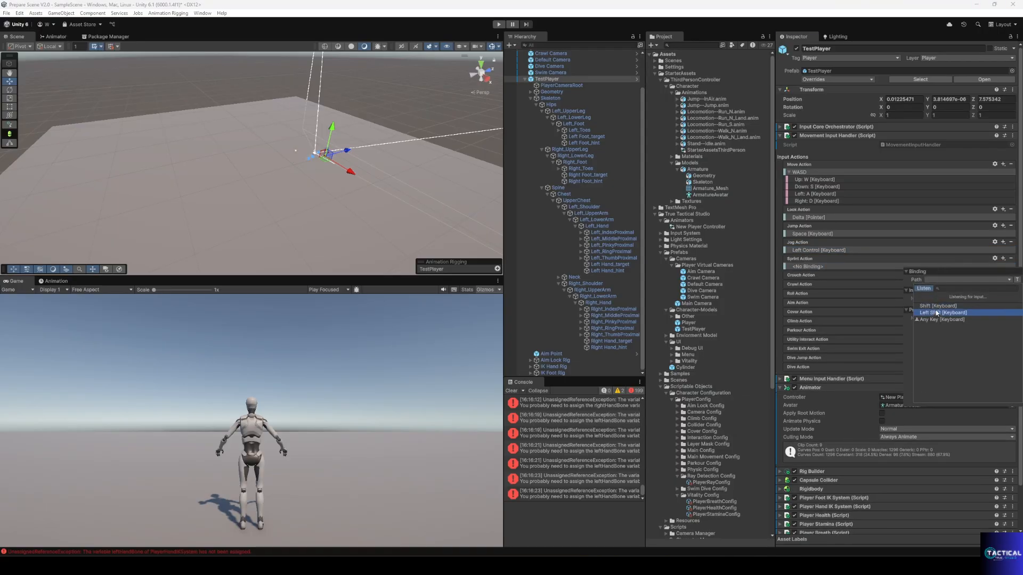
pyautogui.click(936, 315)
pyautogui.click(864, 274)
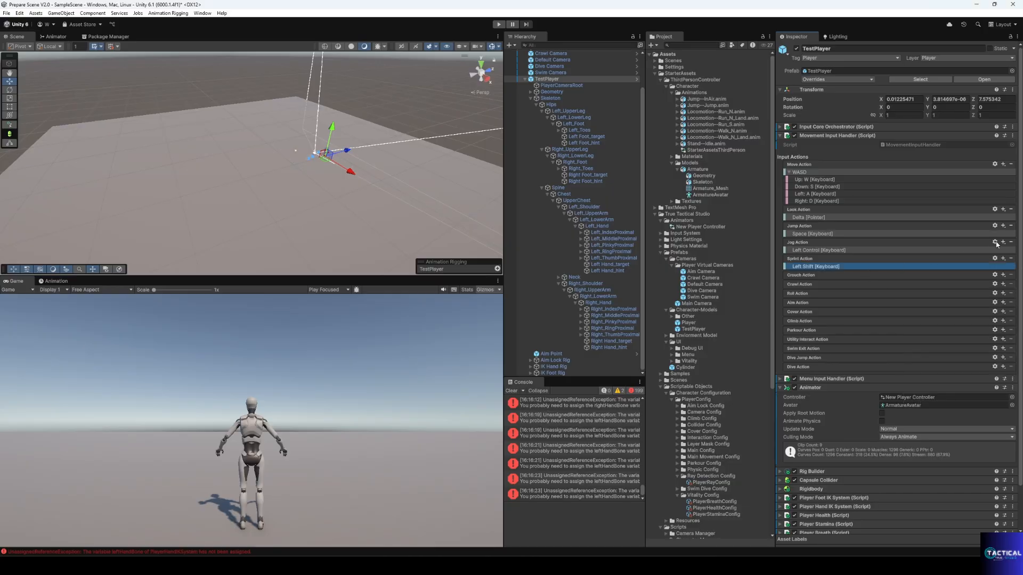
# - Set the Action Type of both the Jog Action and the Sprint Action to Pass Through
pyautogui.click(995, 242)
pyautogui.click(992, 255)
pyautogui.click(975, 279)
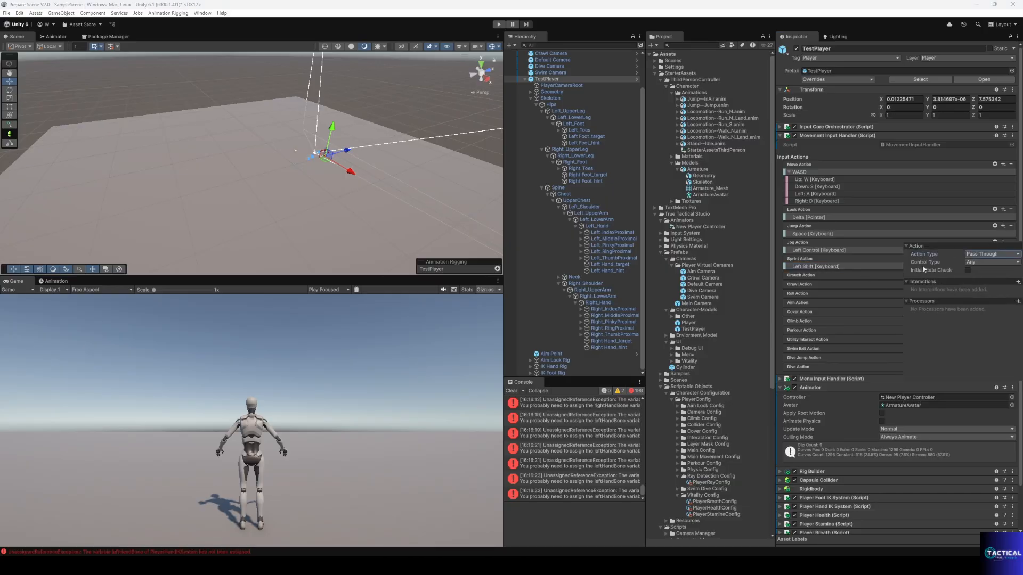
pyautogui.click(881, 251)
pyautogui.click(995, 258)
pyautogui.click(977, 273)
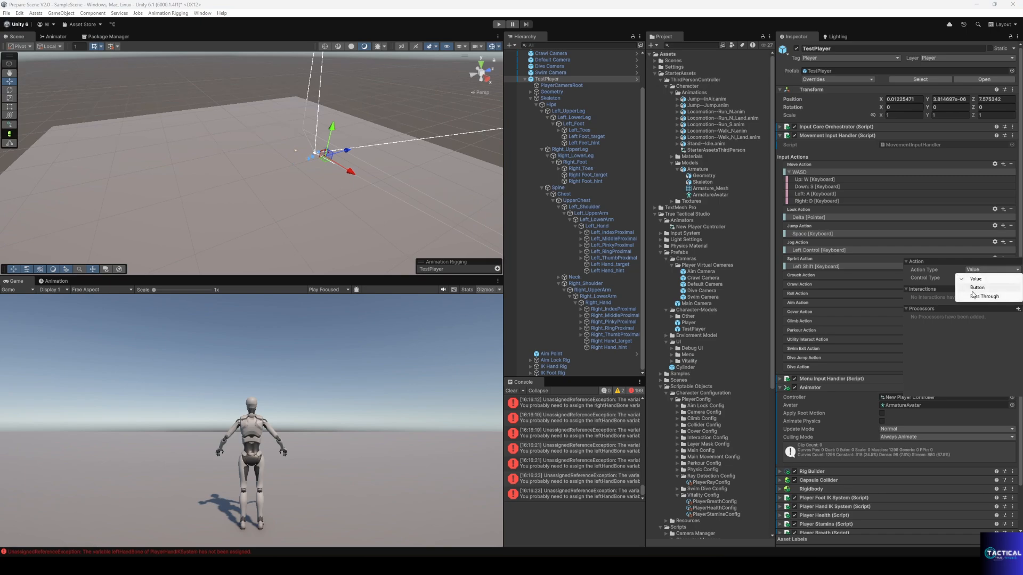
pyautogui.click(976, 297)
pyautogui.click(865, 268)
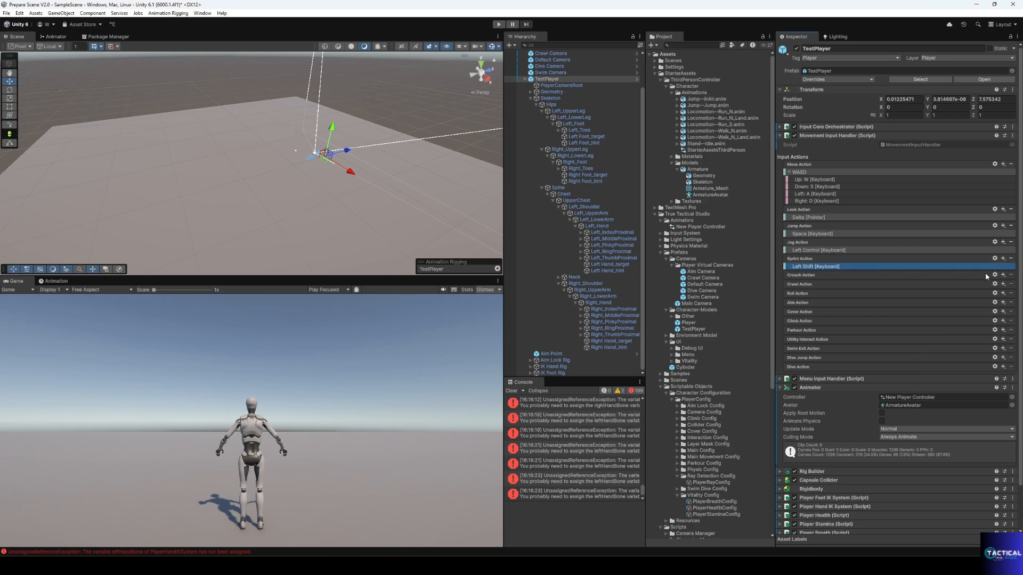
# - Add an empty binding to the Crouch Action and set the action's Action Type to Button
pyautogui.click(1003, 275)
pyautogui.click(983, 282)
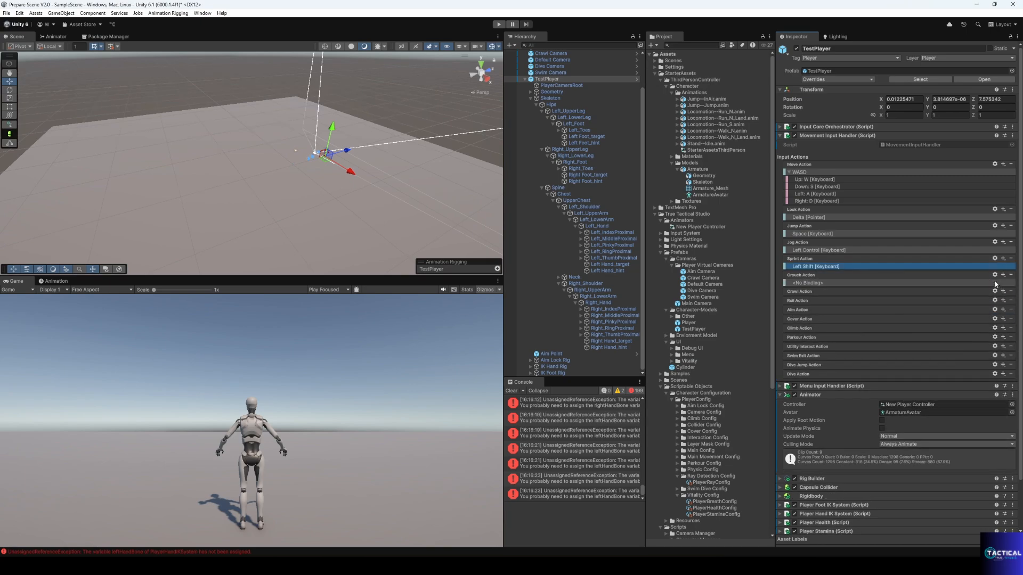
pyautogui.click(994, 276)
pyautogui.click(990, 288)
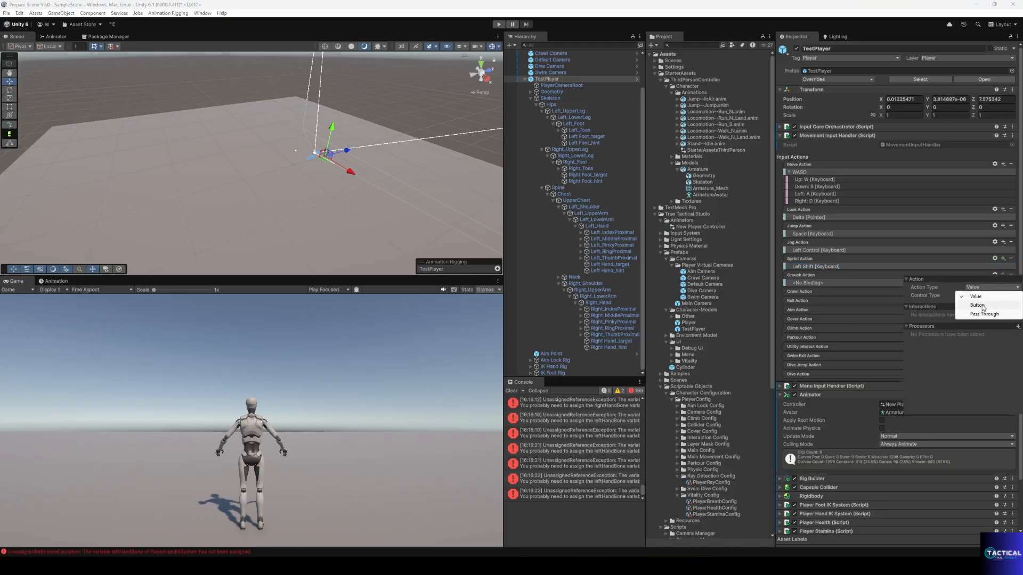
pyautogui.click(981, 306)
pyautogui.click(872, 284)
# - Set the path of the Crouch Action's empty binding to C [Keyboard]
pyautogui.doubleClick(882, 283)
pyautogui.click(917, 296)
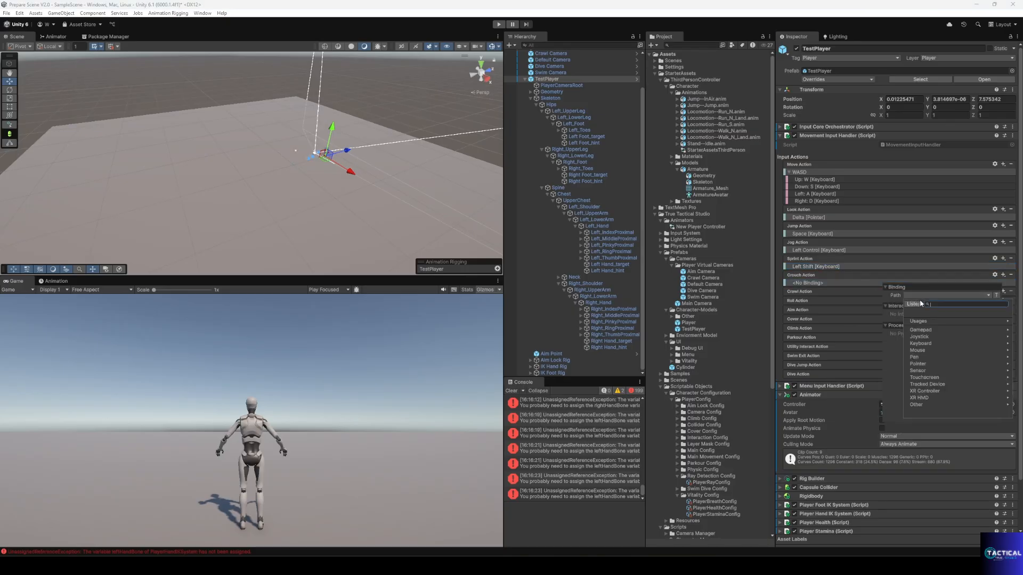
pyautogui.click(920, 305)
pyautogui.press('c')
pyautogui.click(920, 321)
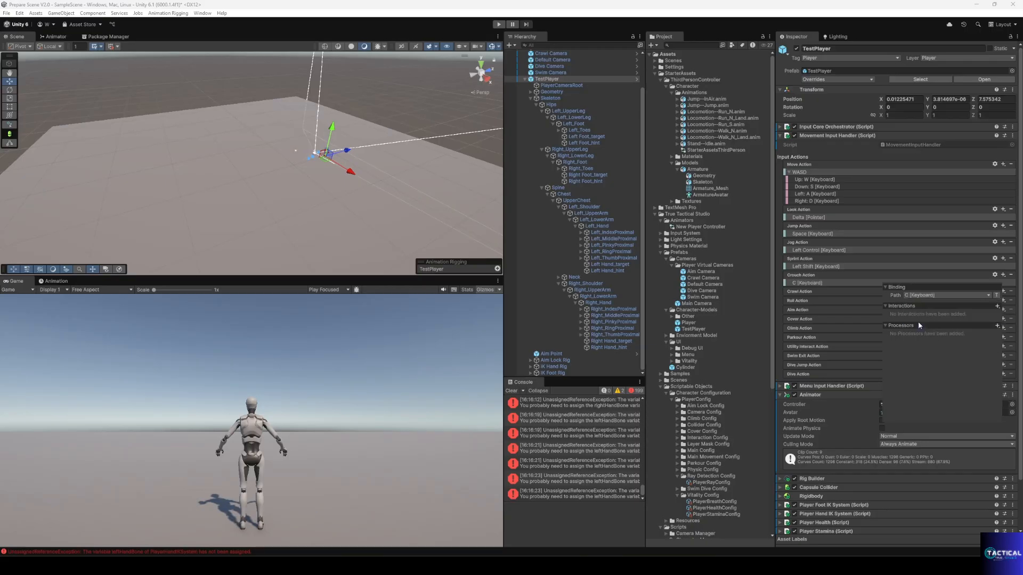
pyautogui.click(843, 300)
# - Set the Crawl Action's Action Type to Button
pyautogui.click(986, 303)
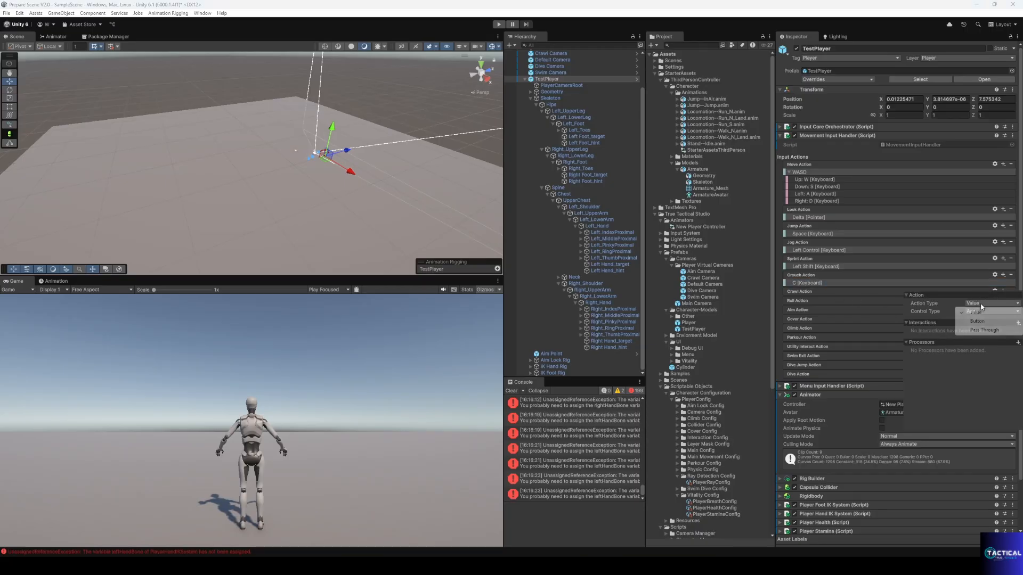
pyautogui.click(982, 320)
pyautogui.click(896, 295)
# - Add a binding to the Crawl Action with its path set to V [Keyboard]
pyautogui.click(1004, 291)
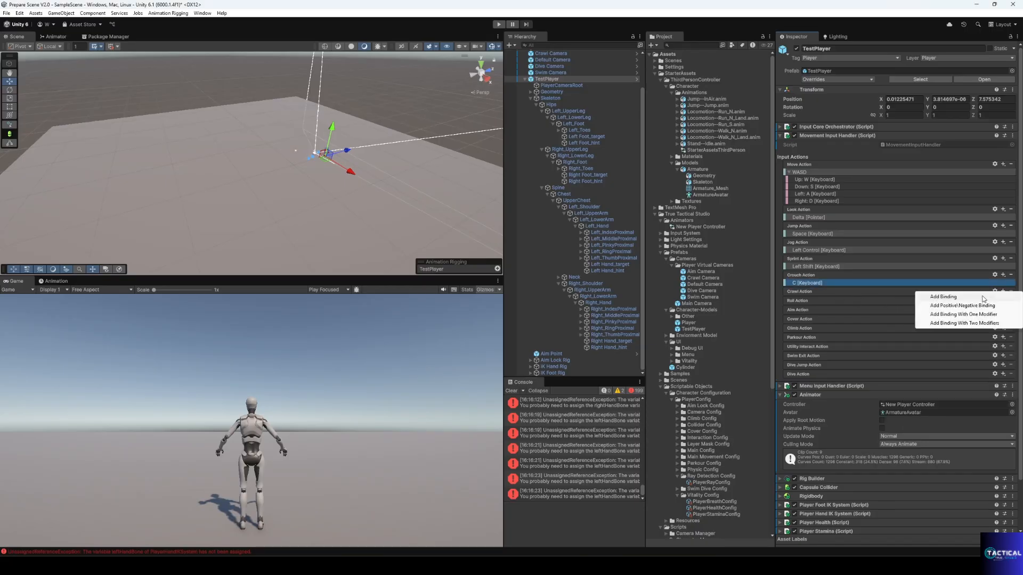
pyautogui.click(967, 295)
pyautogui.click(957, 299)
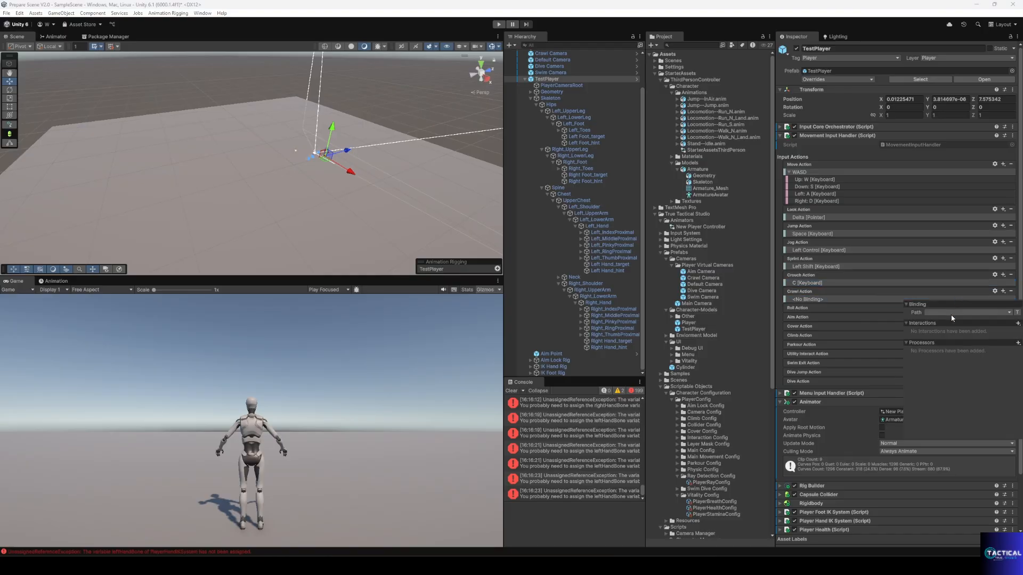
pyautogui.click(965, 312)
pyautogui.click(925, 322)
pyautogui.press('v')
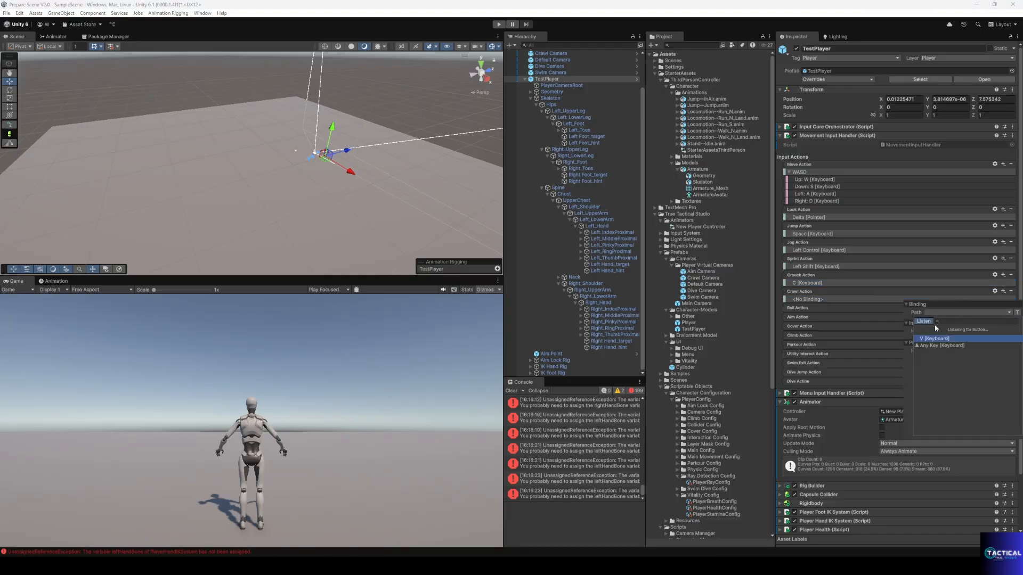
pyautogui.click(941, 339)
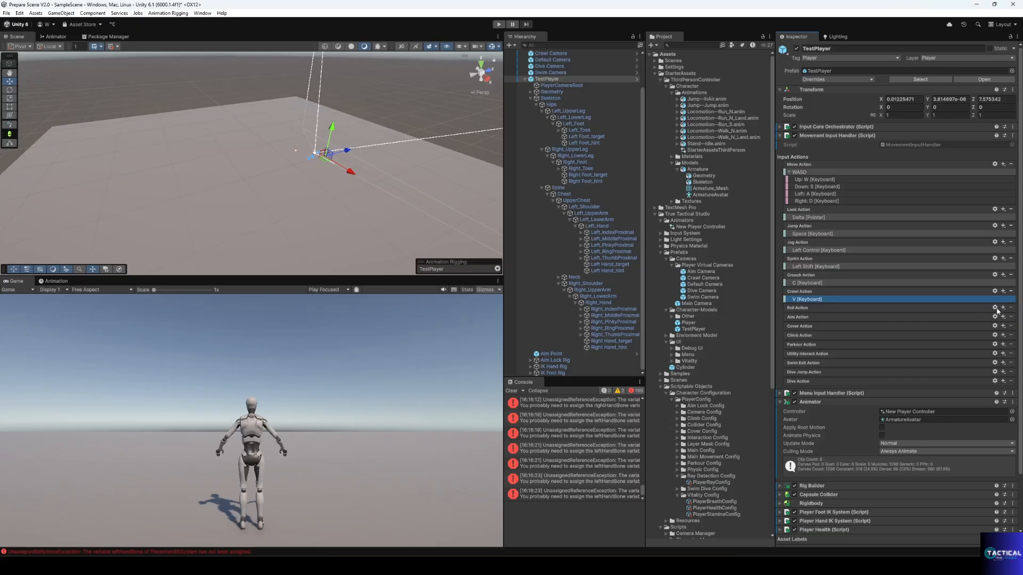
# - Add a binding to the Roll Action with its path set to Left Alt [Keyboard]
pyautogui.click(1003, 308)
pyautogui.click(975, 316)
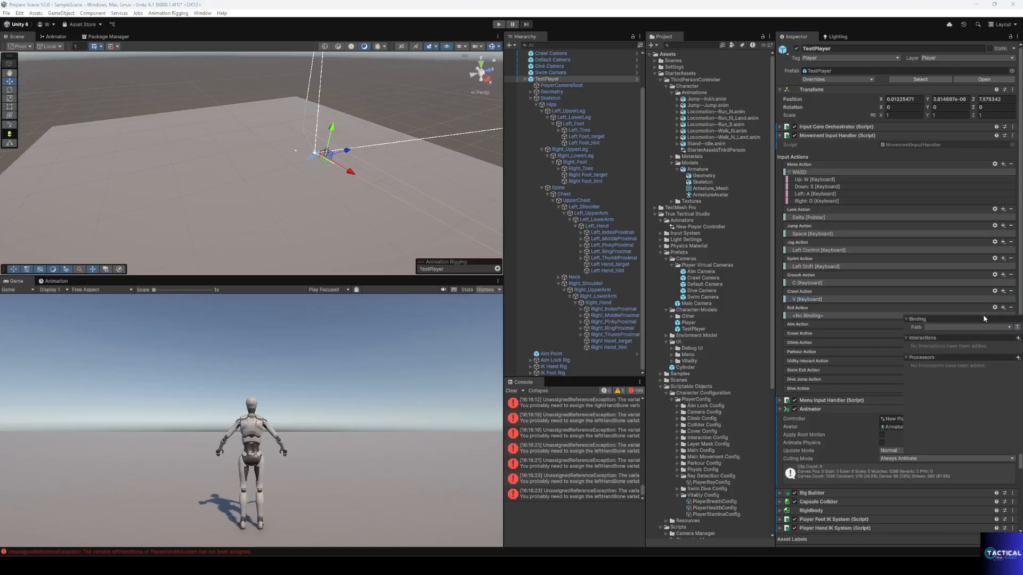
pyautogui.click(983, 327)
pyautogui.click(925, 336)
pyautogui.press('alt')
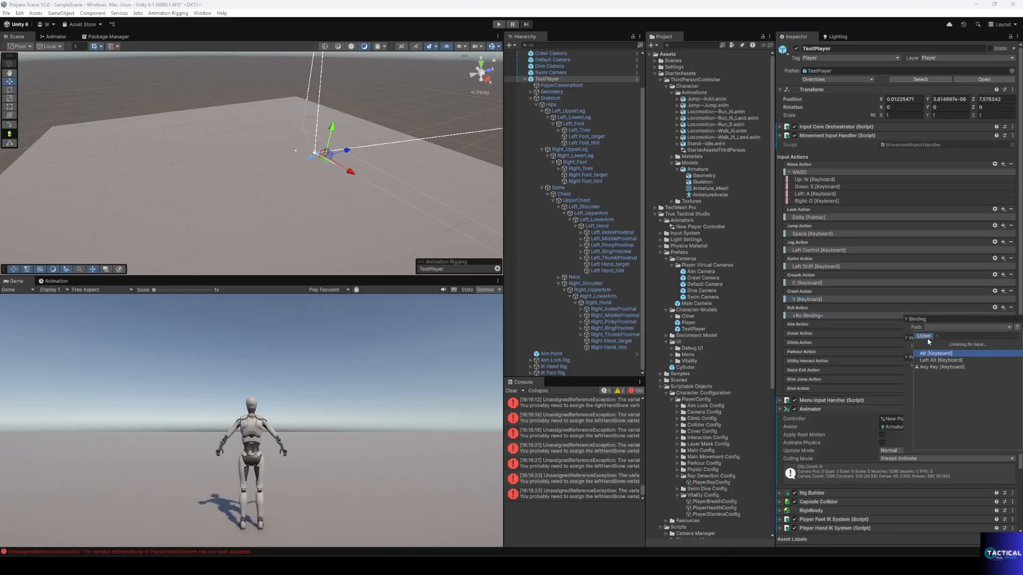
pyautogui.click(932, 361)
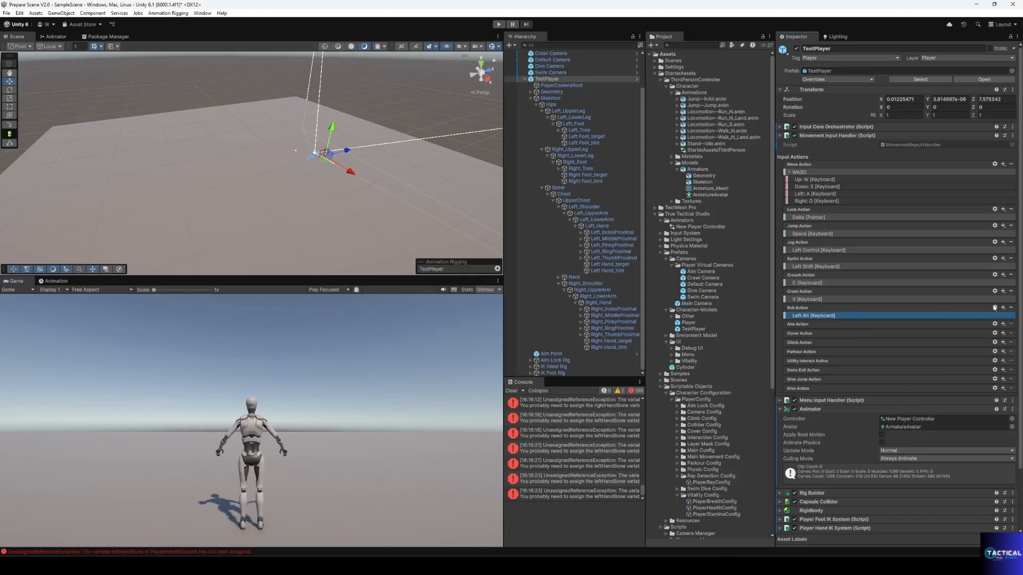
# - Set the Roll Action's Action Type to Button
pyautogui.click(995, 308)
pyautogui.click(987, 318)
pyautogui.click(968, 337)
pyautogui.click(868, 323)
# - Add a binding to the Aim Action with its path set to Right Button [Mouse]
pyautogui.click(1002, 324)
pyautogui.click(940, 331)
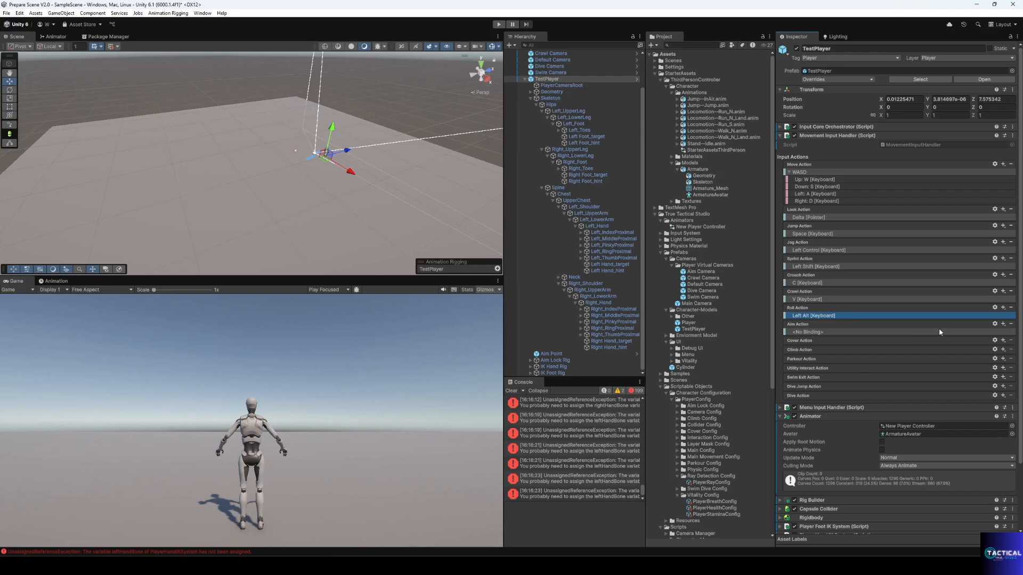
pyautogui.doubleClick(940, 332)
pyautogui.click(936, 344)
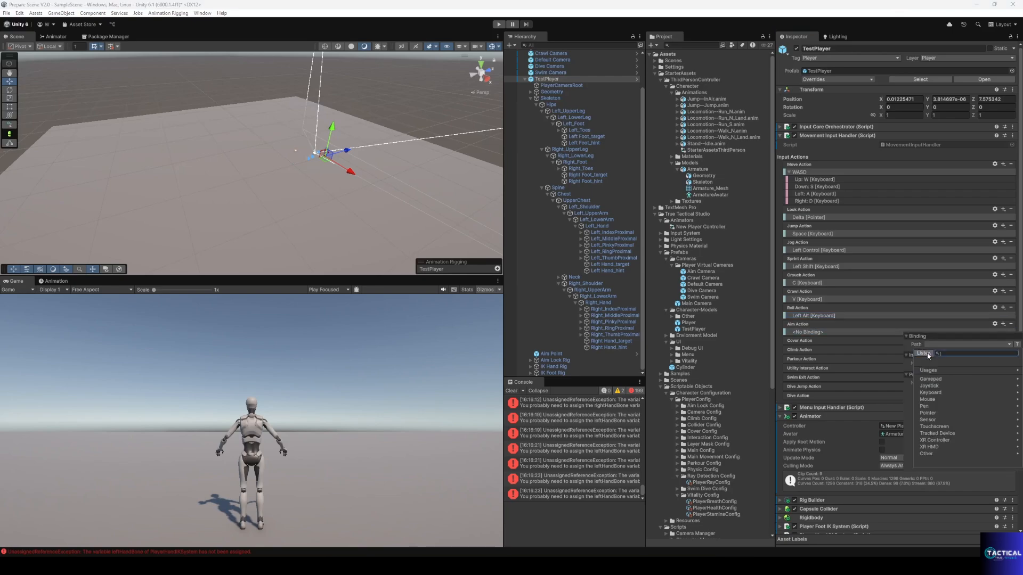
pyautogui.click(925, 355)
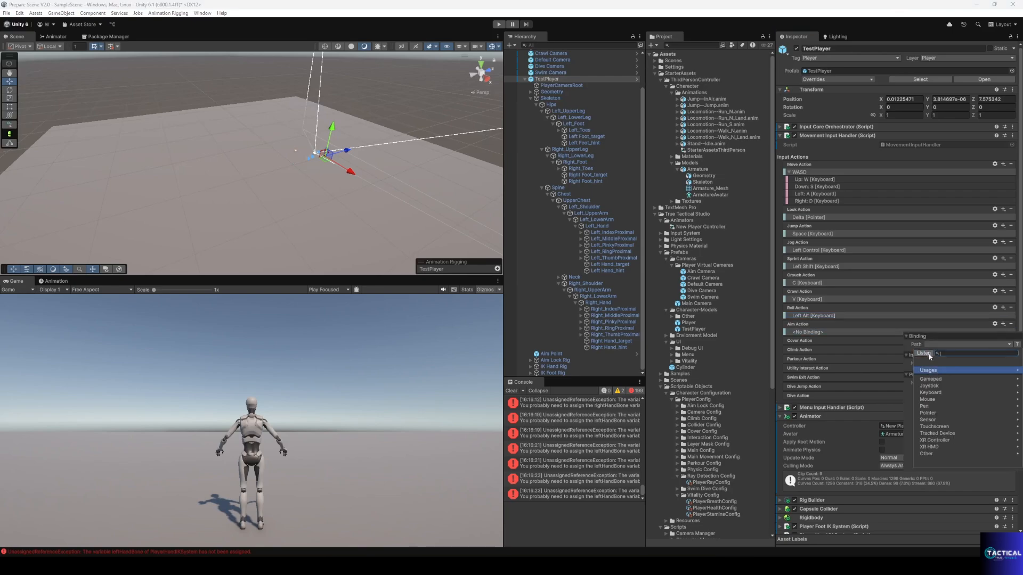
pyautogui.rightClick(945, 382)
pyautogui.click(944, 370)
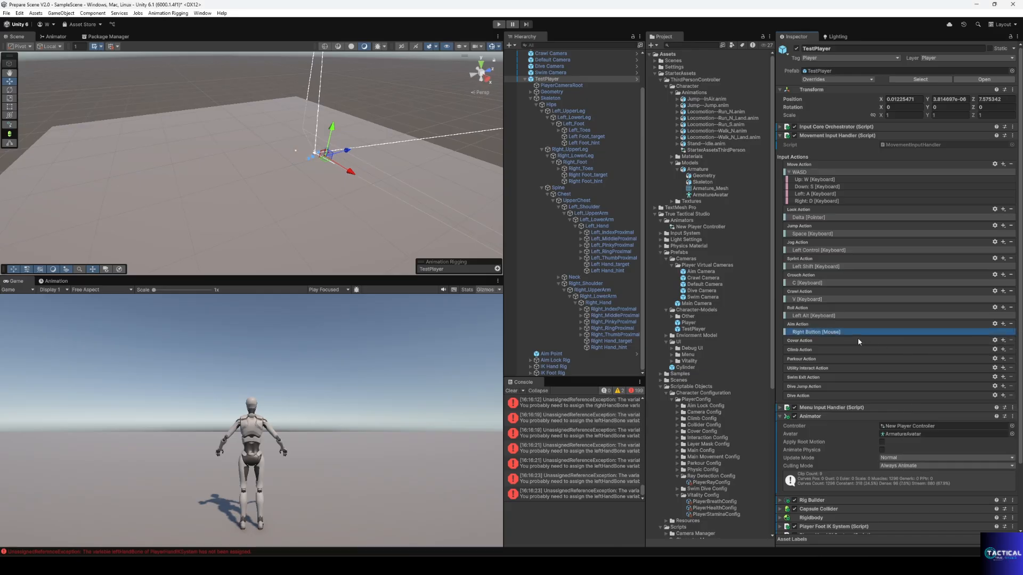
# - Set the Aim Action's Action Type to Button
pyautogui.click(995, 325)
pyautogui.click(973, 337)
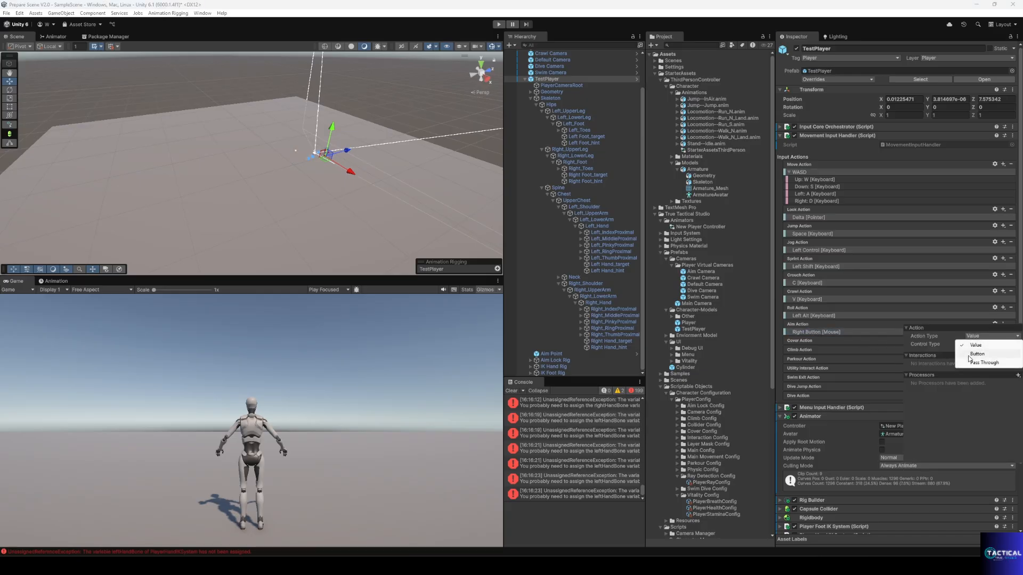
pyautogui.click(970, 354)
pyautogui.click(868, 338)
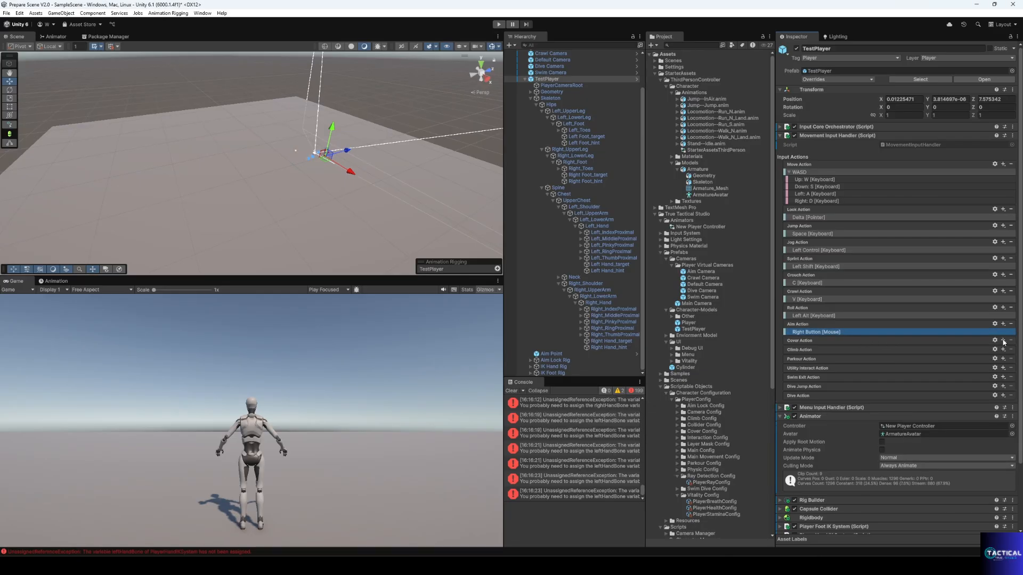
# - Add a binding to the Cover Action with its path set to E [Keyboard]
pyautogui.click(1003, 342)
pyautogui.click(966, 347)
pyautogui.click(955, 356)
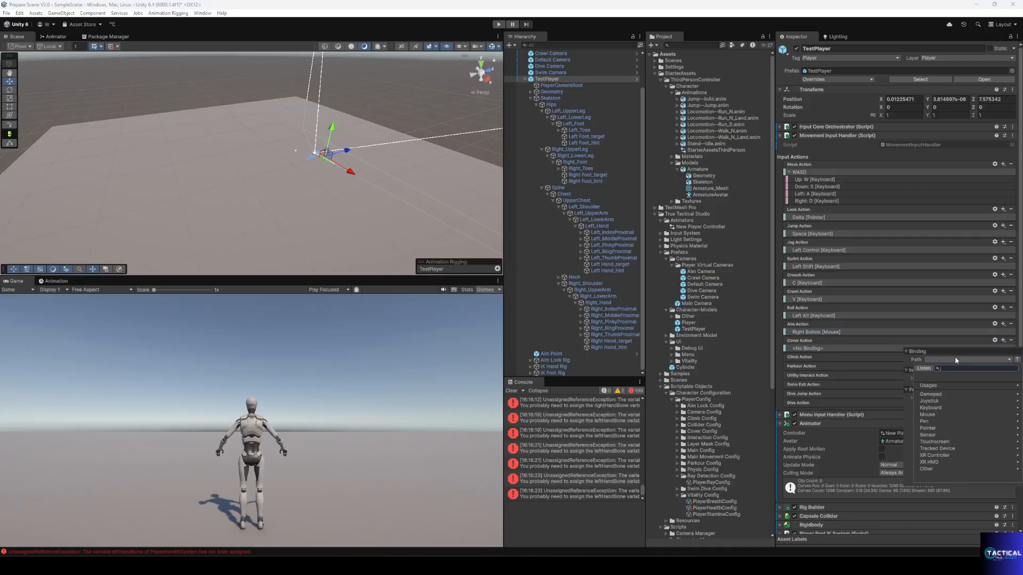
pyautogui.click(924, 368)
pyautogui.press('e')
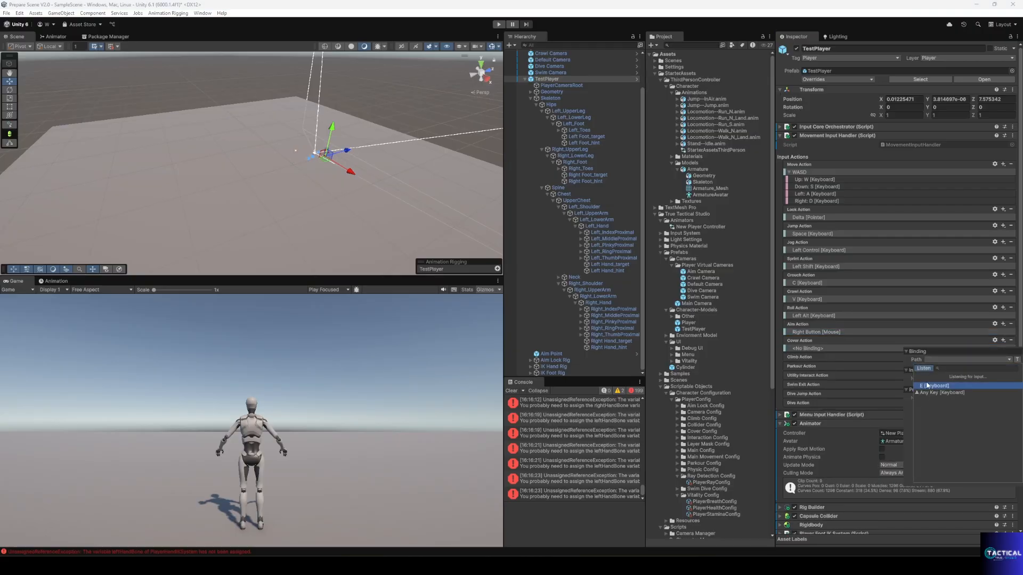
pyautogui.click(927, 385)
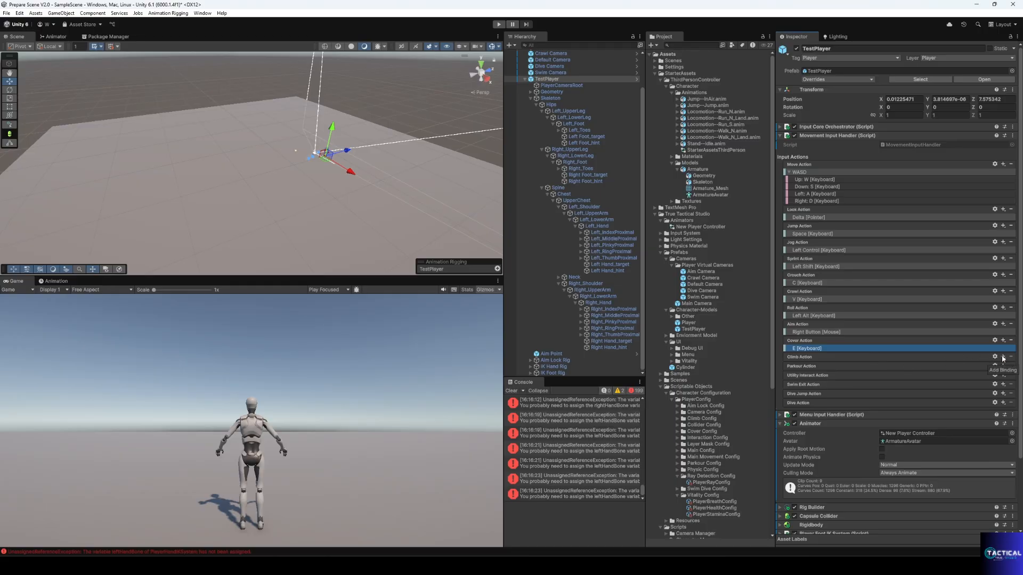
# - Add a binding to the Climb Action with its path set to E [Keyboard]
pyautogui.click(1004, 358)
pyautogui.click(934, 359)
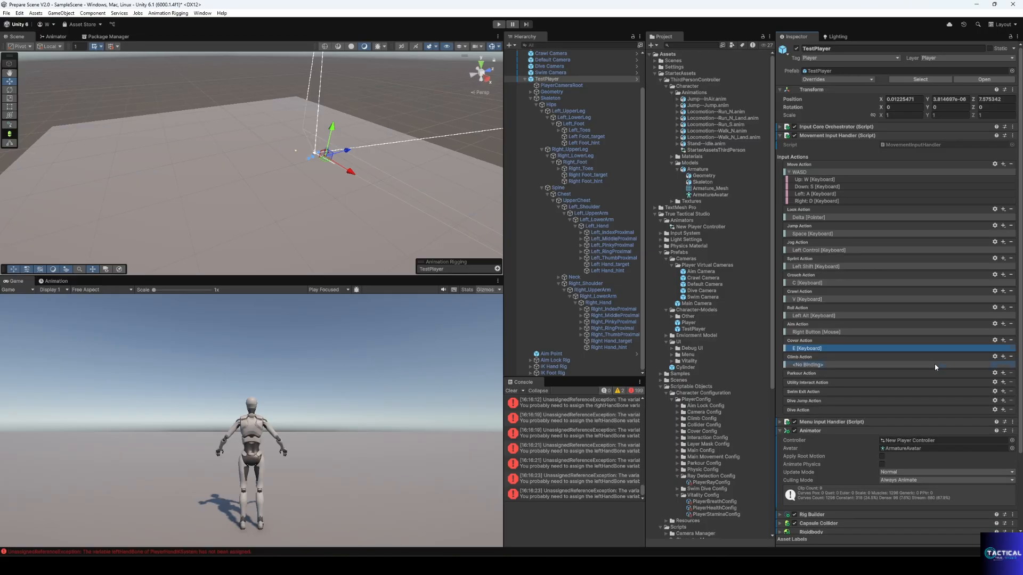
pyautogui.doubleClick(935, 366)
pyautogui.click(932, 376)
pyautogui.click(925, 386)
pyautogui.press('e')
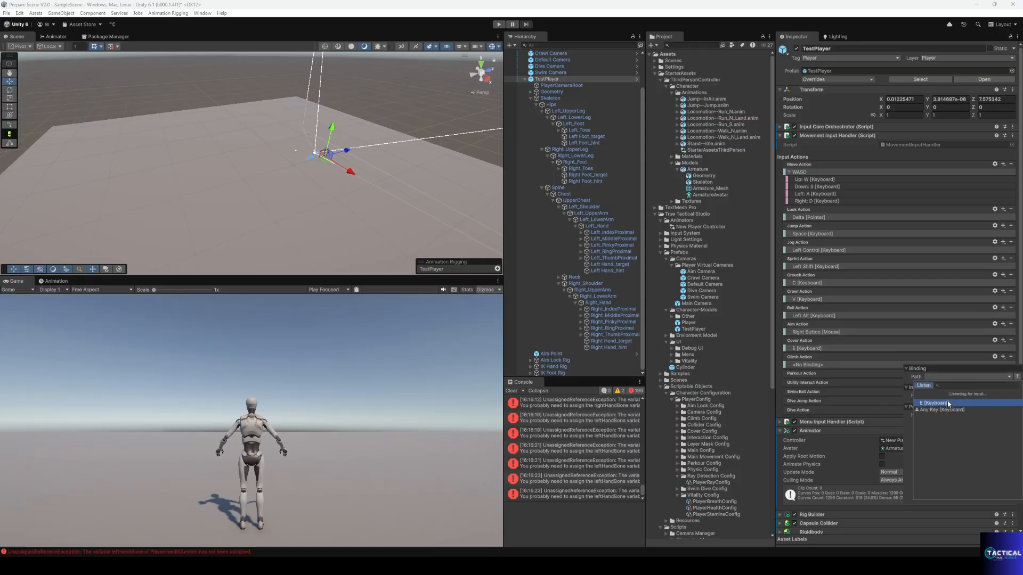
pyautogui.click(942, 403)
pyautogui.click(864, 376)
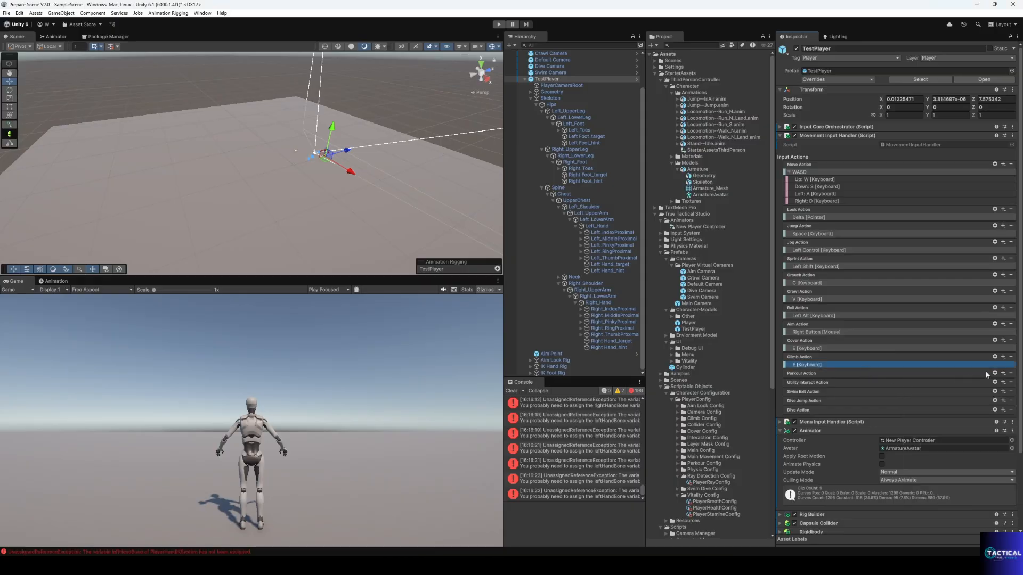
# - Add a binding to the Parkour Action with its path set to E [Keyboard]
pyautogui.click(1003, 373)
pyautogui.click(944, 381)
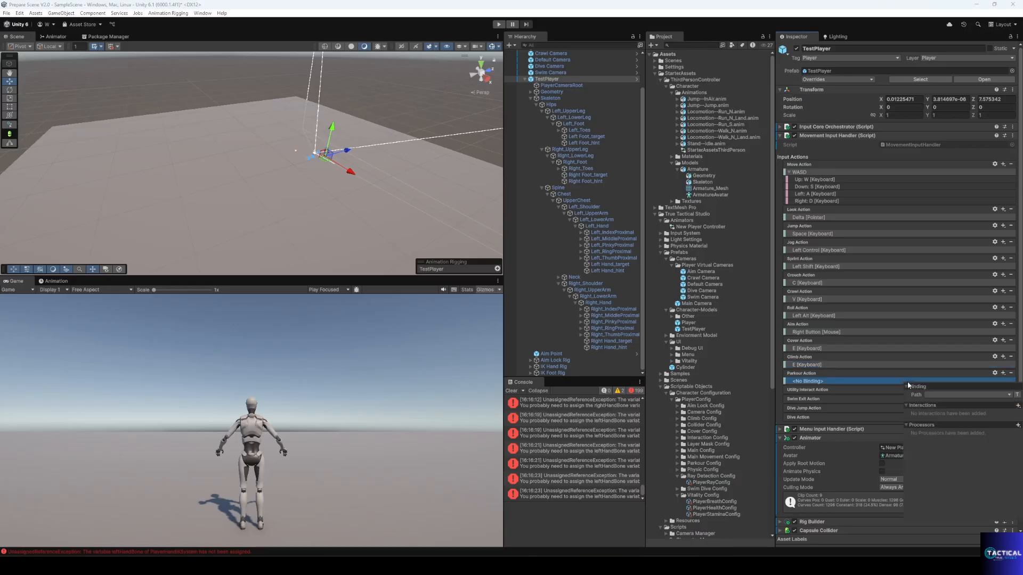
pyautogui.click(959, 394)
pyautogui.click(923, 403)
pyautogui.press('e')
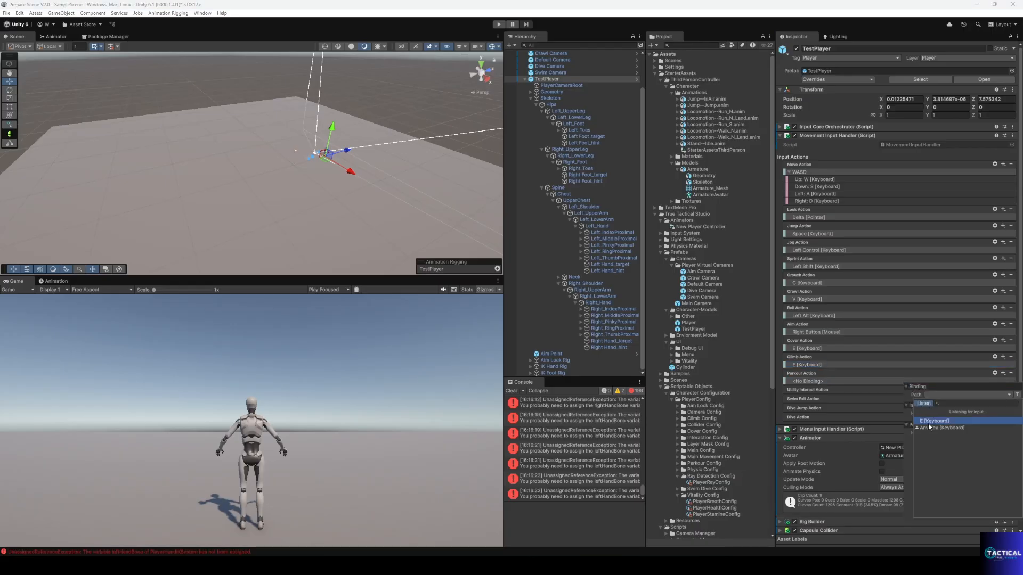
pyautogui.click(933, 422)
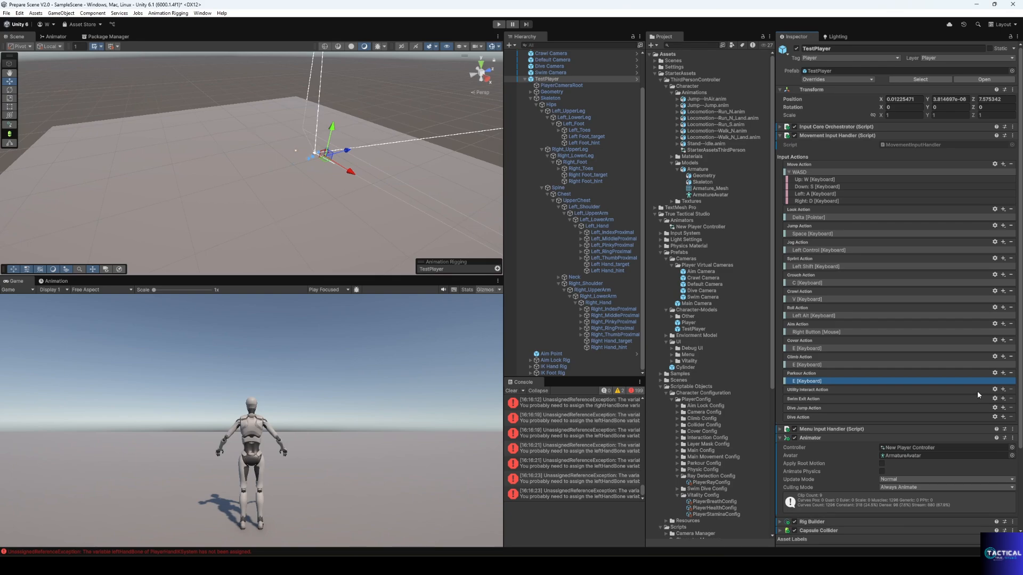
# - Add a binding to the Utility Interact Action with its path set to E [Keyboard]
pyautogui.click(1003, 390)
pyautogui.click(951, 395)
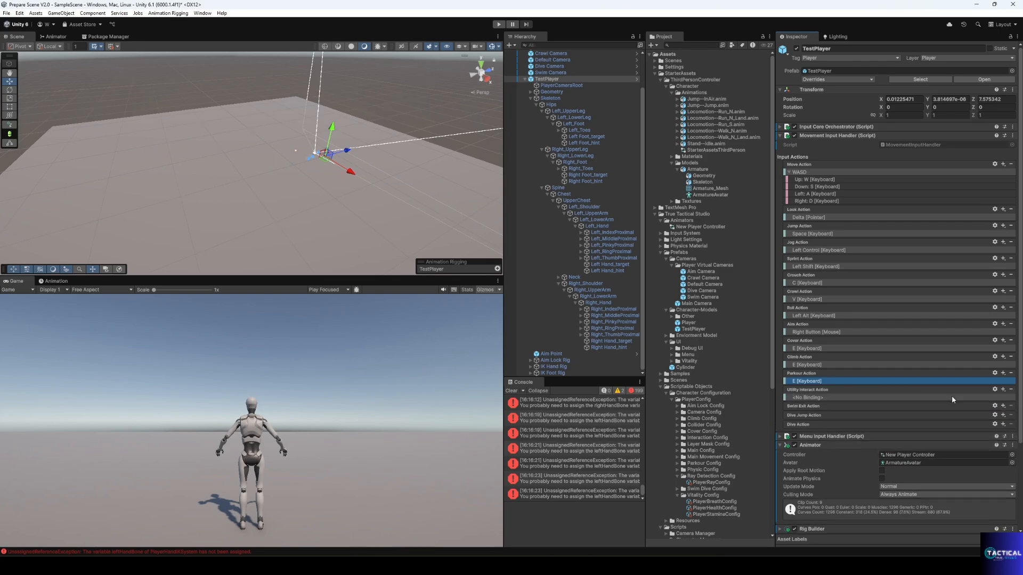
pyautogui.click(951, 398)
pyautogui.click(954, 412)
pyautogui.click(924, 421)
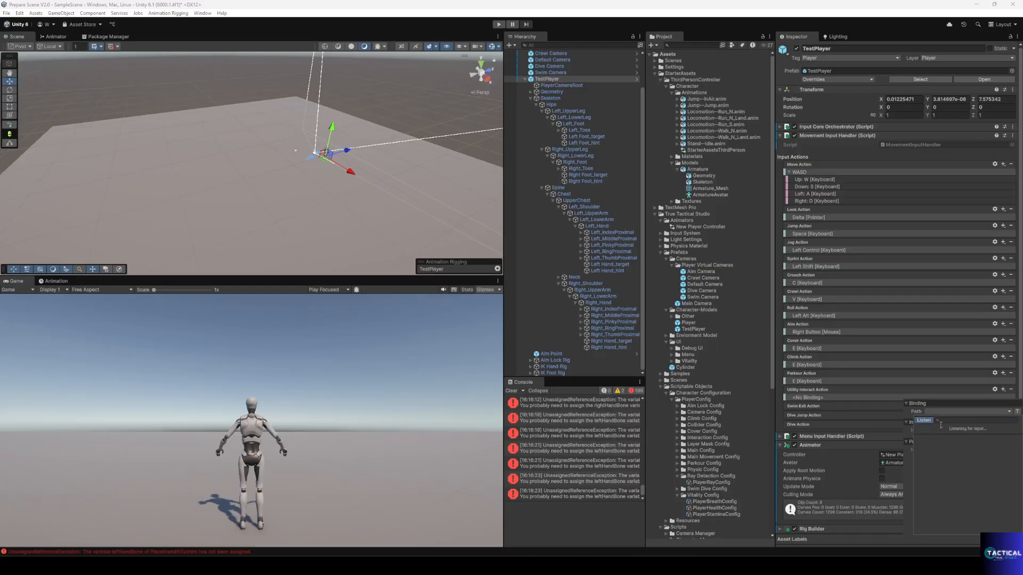
pyautogui.press('e')
pyautogui.click(934, 430)
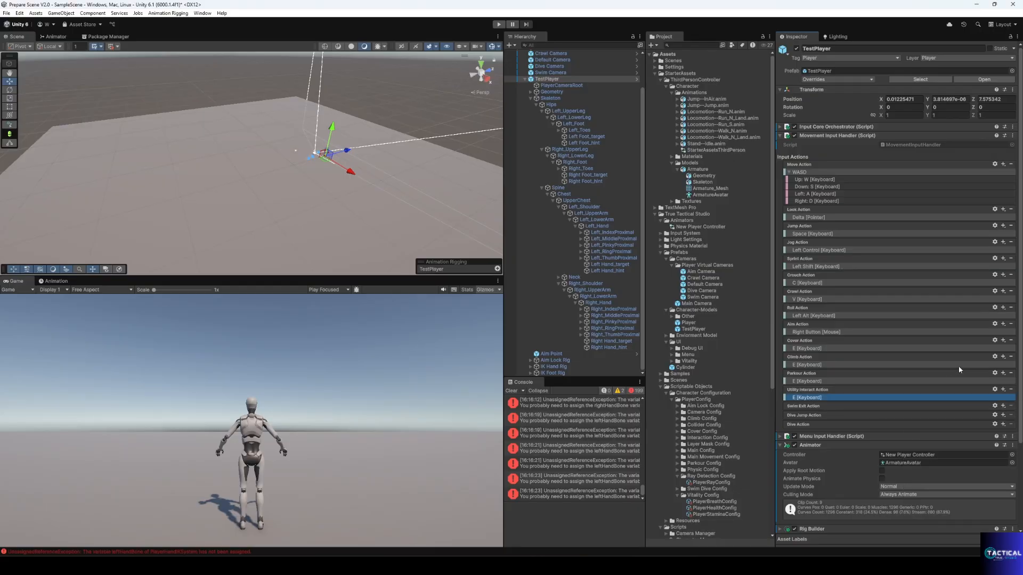
# - Set the Action Type of both the Climb Action and the Cover Action to Button
pyautogui.click(995, 357)
pyautogui.click(991, 367)
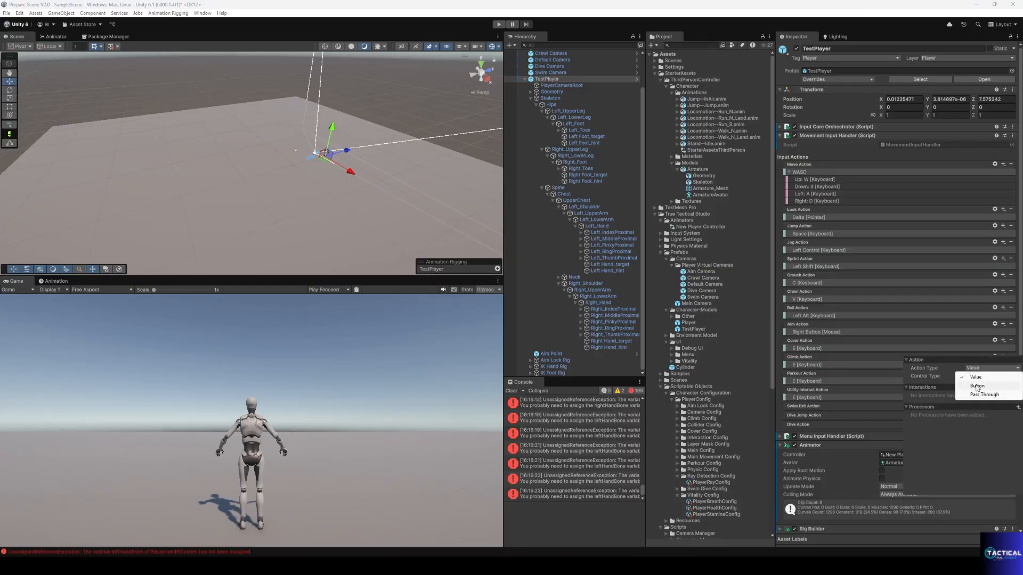
pyautogui.click(991, 384)
pyautogui.click(900, 348)
pyautogui.click(994, 340)
pyautogui.click(991, 352)
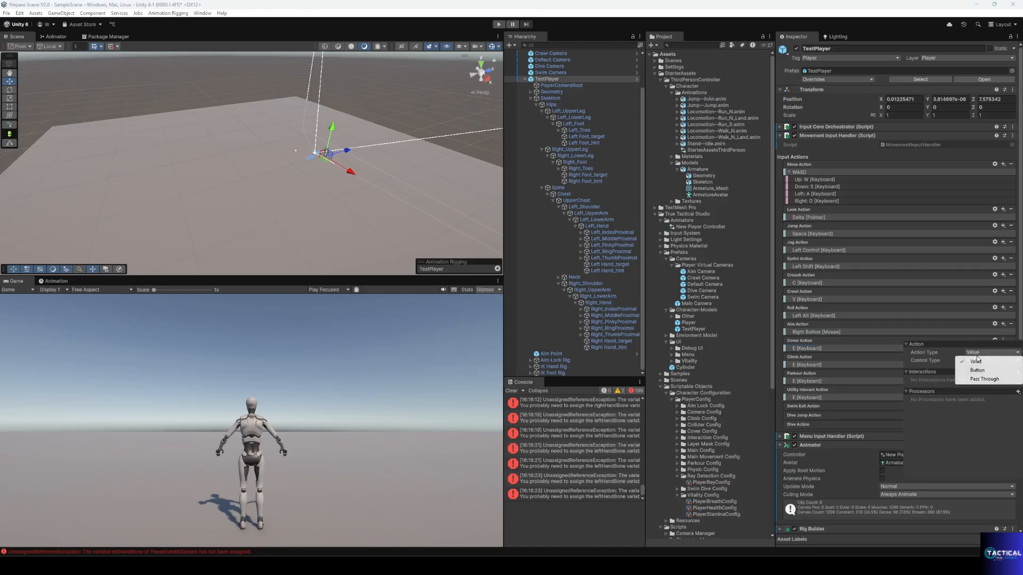
pyautogui.click(977, 371)
pyautogui.click(959, 332)
pyautogui.click(995, 324)
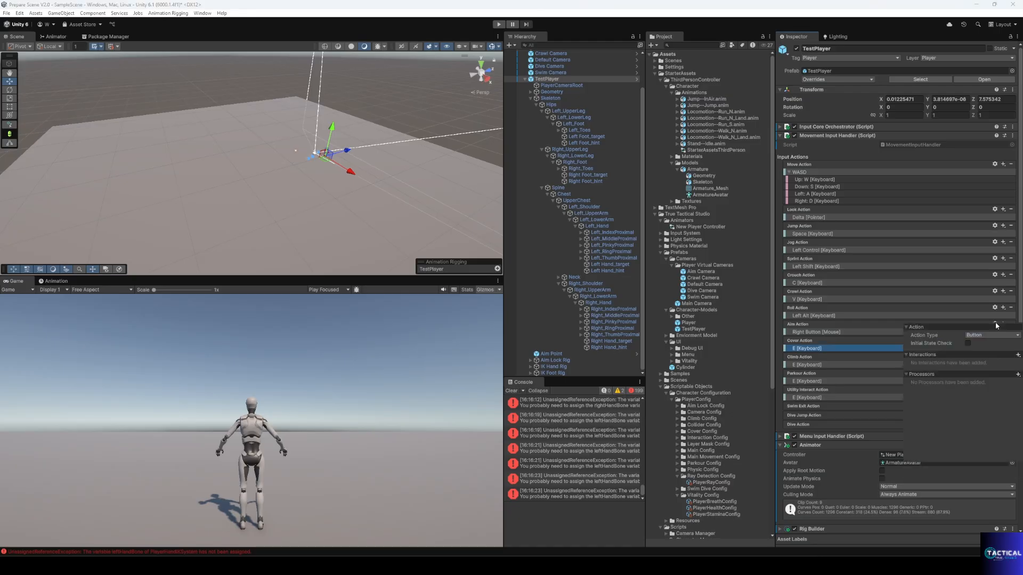
pyautogui.click(802, 349)
# - Set the Action Type of both the Parkour Action and the Utility Interact Action to Button
pyautogui.click(995, 374)
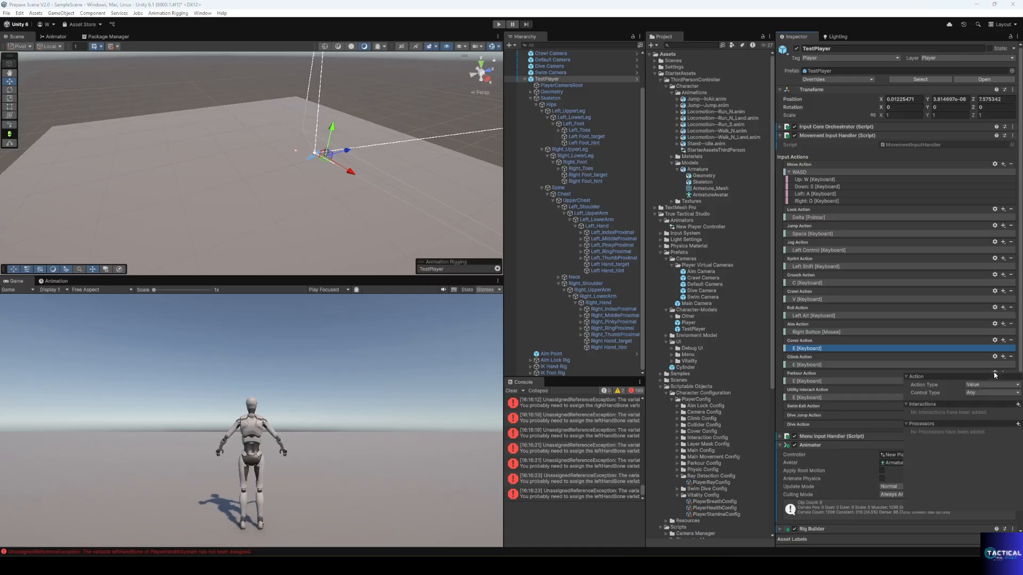
pyautogui.click(976, 386)
pyautogui.click(976, 403)
pyautogui.click(862, 388)
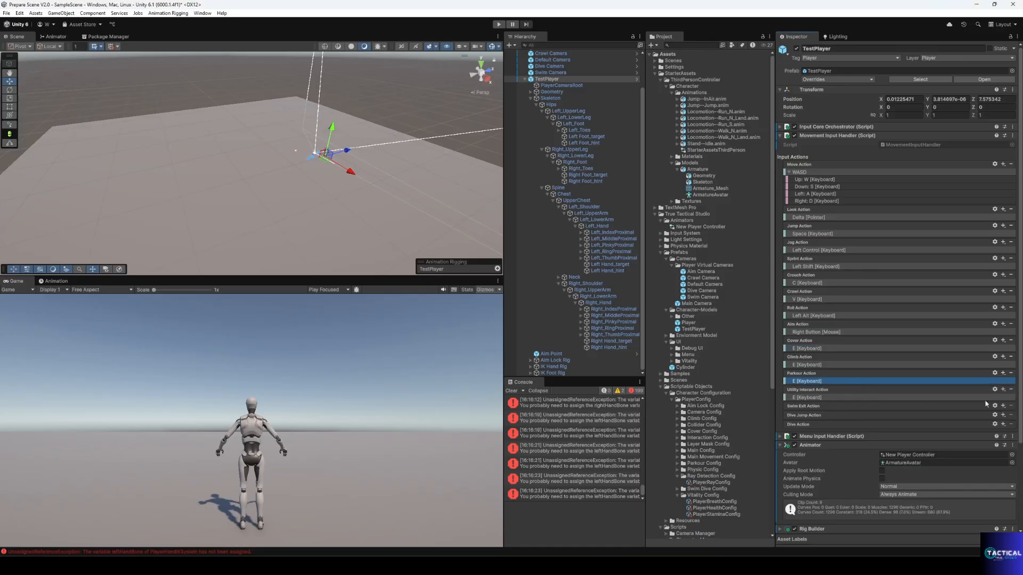
pyautogui.click(995, 389)
pyautogui.click(991, 402)
pyautogui.click(977, 412)
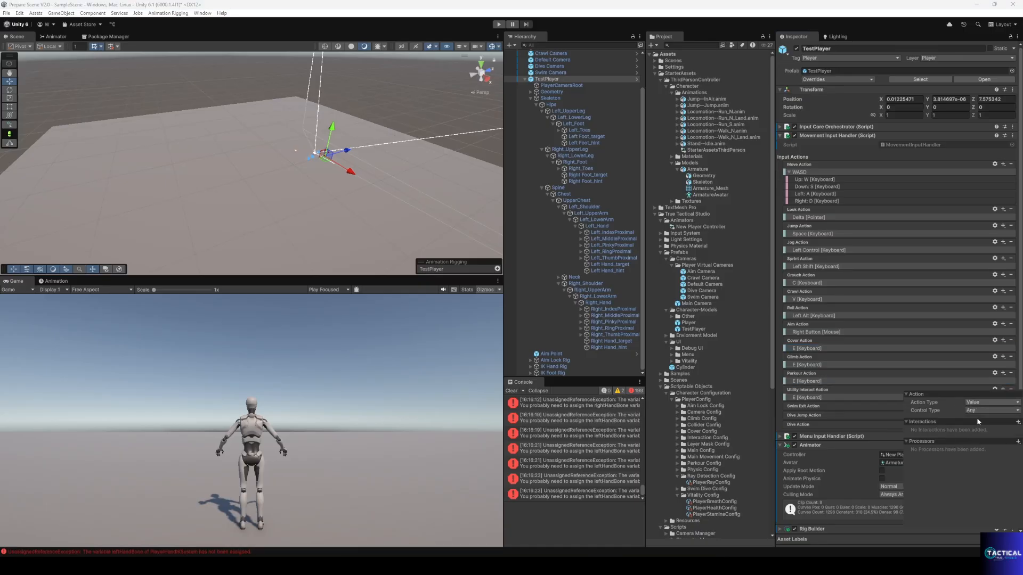
pyautogui.click(852, 405)
# - Add a binding to the Swim Exit Action with its path set to E [Keyboard]
pyautogui.click(1003, 409)
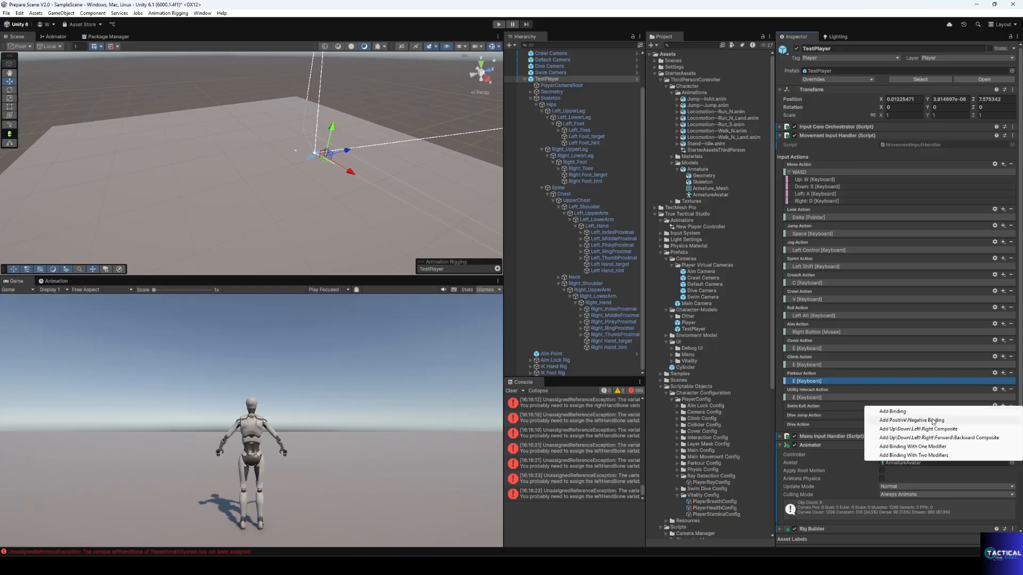
pyautogui.click(919, 415)
pyautogui.click(928, 416)
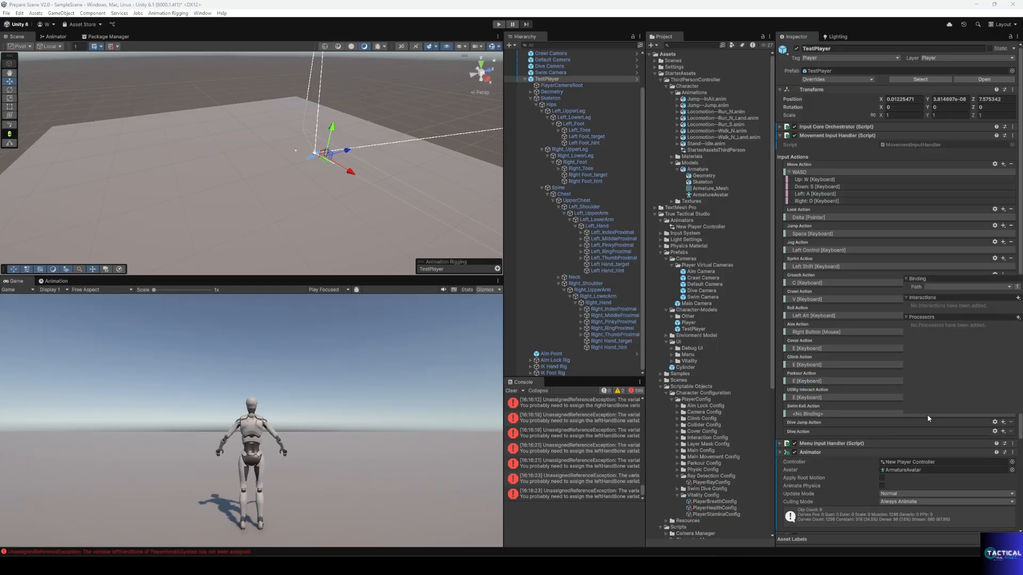
pyautogui.click(946, 287)
pyautogui.click(928, 296)
pyautogui.press('e')
pyautogui.click(942, 315)
pyautogui.click(845, 415)
# - Set the Swim Exit Action's Action Type to Button
pyautogui.click(994, 407)
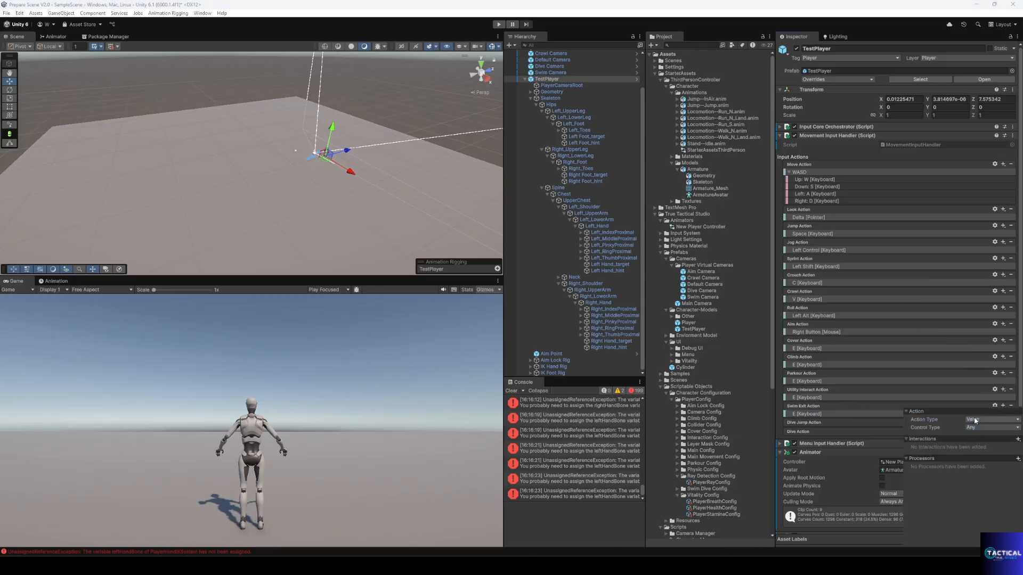
pyautogui.click(974, 420)
pyautogui.click(975, 437)
pyautogui.click(857, 414)
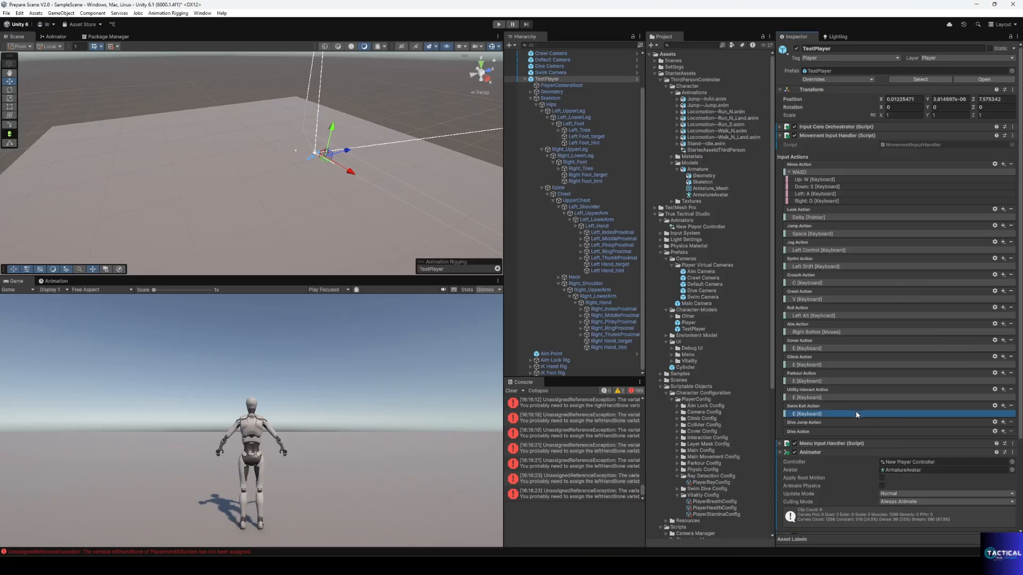
# - Add an empty binding to the Dive Jump Action and set the action's Action Type to Button
pyautogui.click(1004, 423)
pyautogui.click(975, 427)
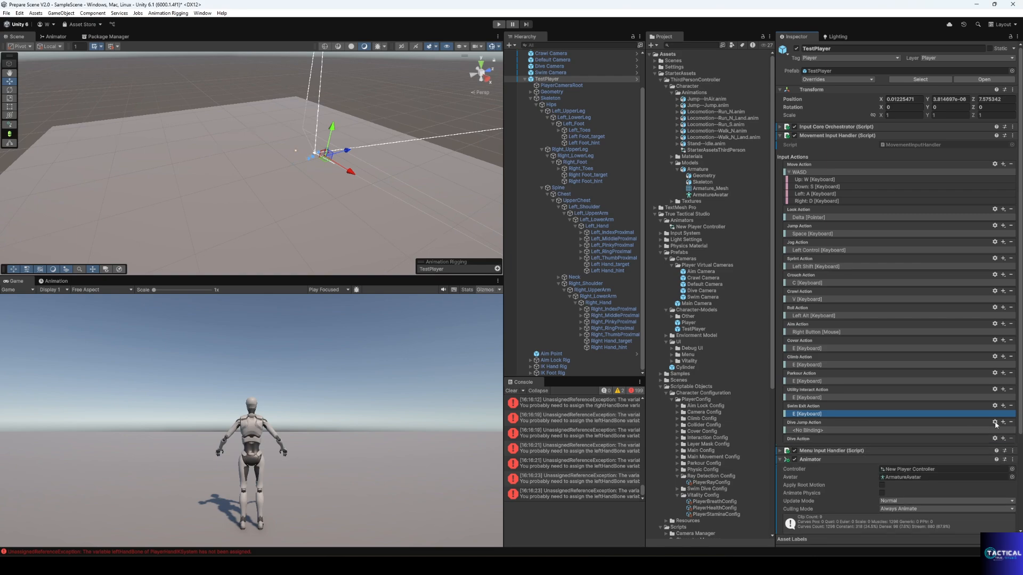
pyautogui.click(994, 423)
pyautogui.click(976, 297)
pyautogui.click(977, 314)
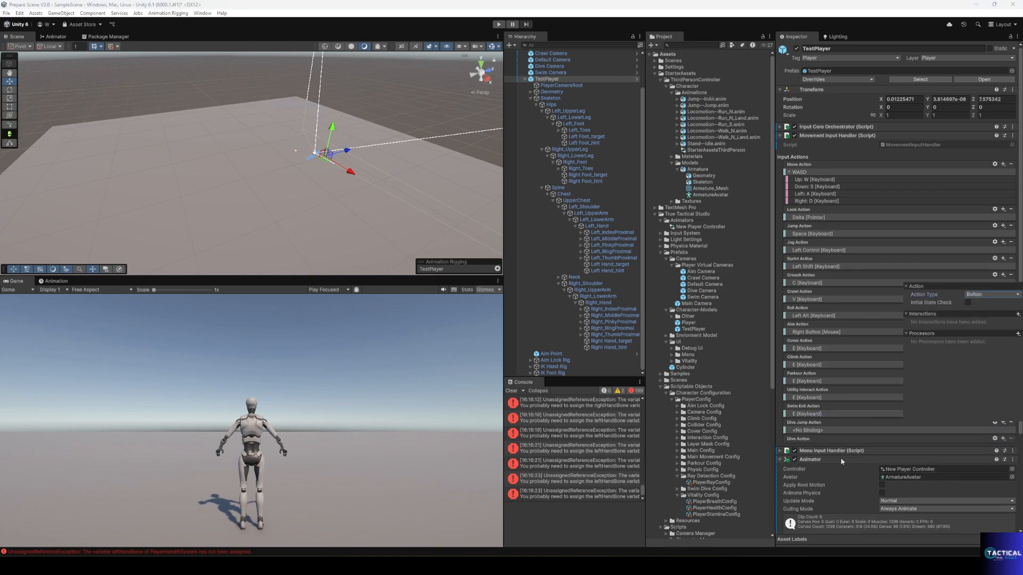
pyautogui.click(874, 425)
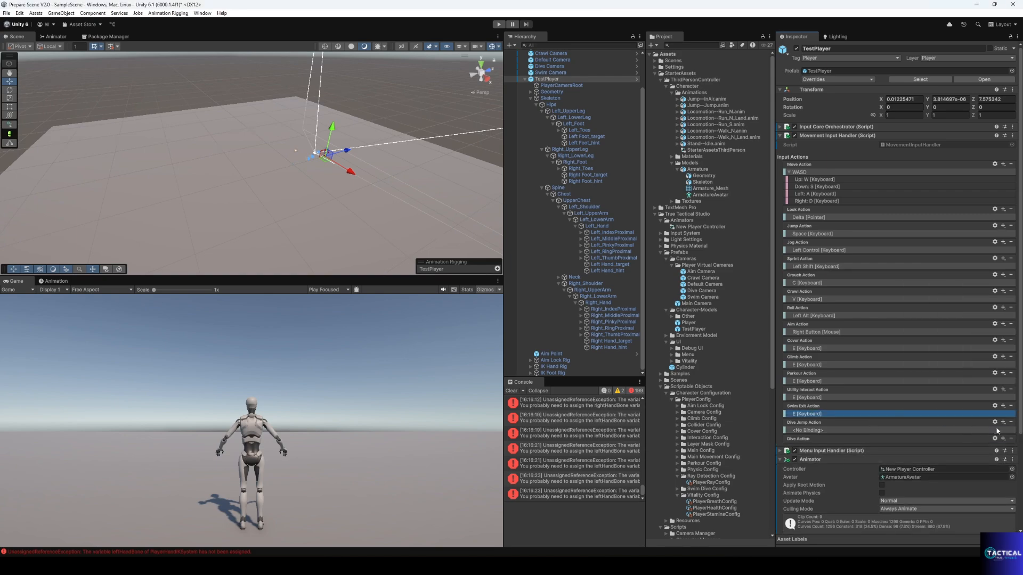
# - Set the path of the Dive Jump Action's empty binding to E [Keyboard]
pyautogui.click(955, 430)
pyautogui.click(940, 307)
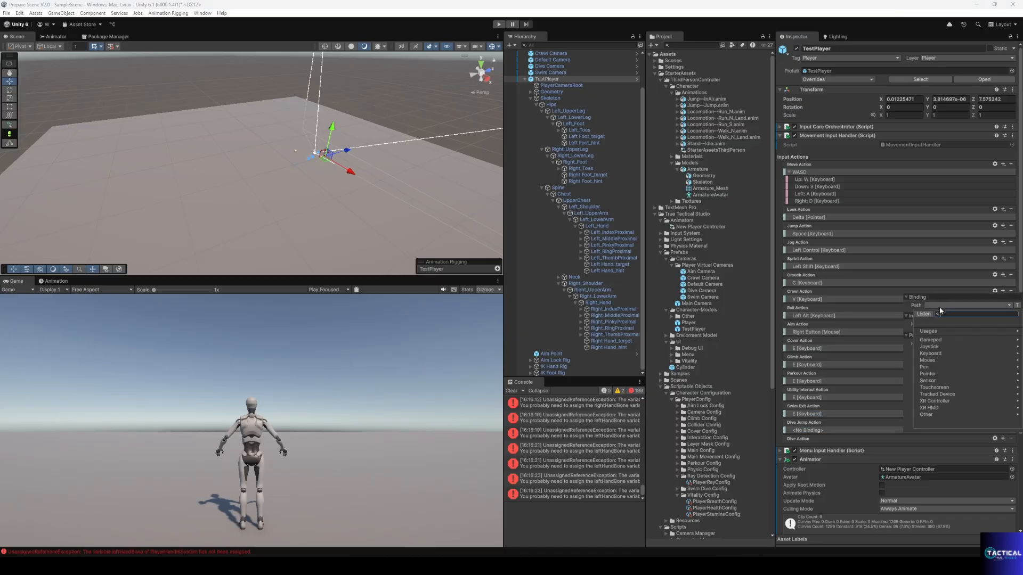
pyautogui.click(925, 315)
pyautogui.press('e')
pyautogui.click(943, 336)
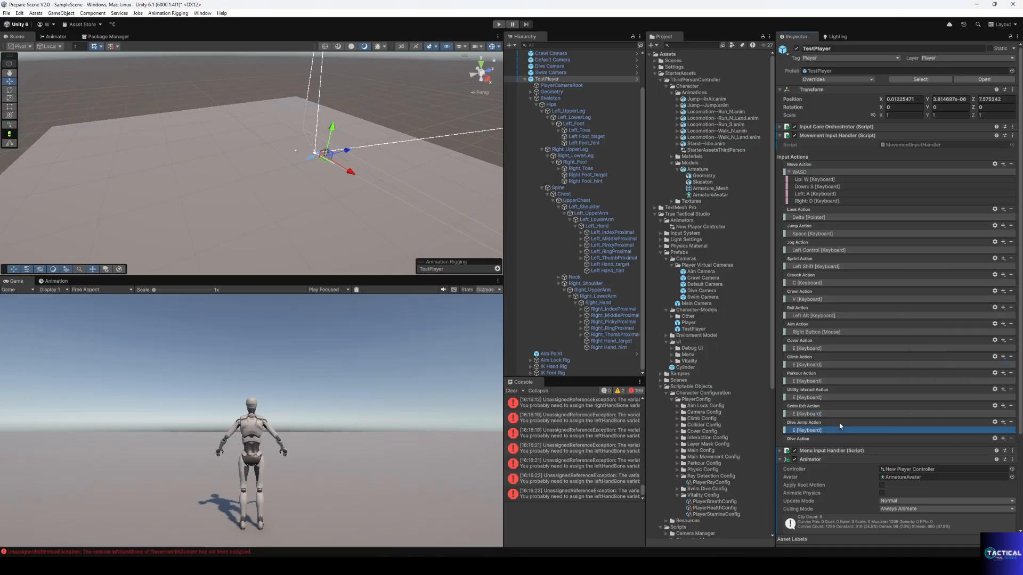
# - Set the Dive Action's Action Type to Button
pyautogui.click(995, 439)
pyautogui.click(975, 312)
pyautogui.click(976, 329)
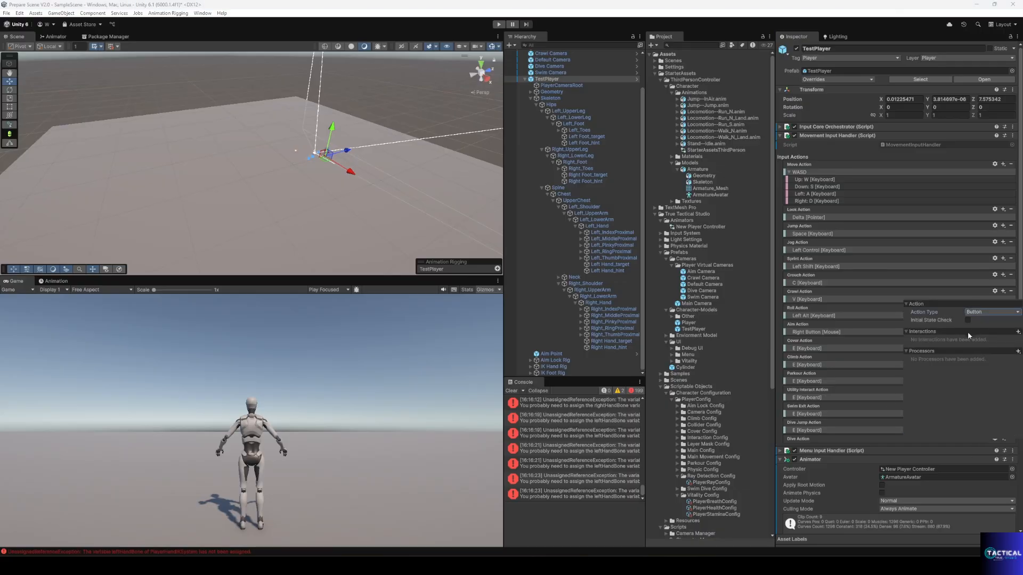
pyautogui.click(859, 431)
# - Add a binding to the Dive Action with its path set to E [Keyboard]
pyautogui.click(1002, 439)
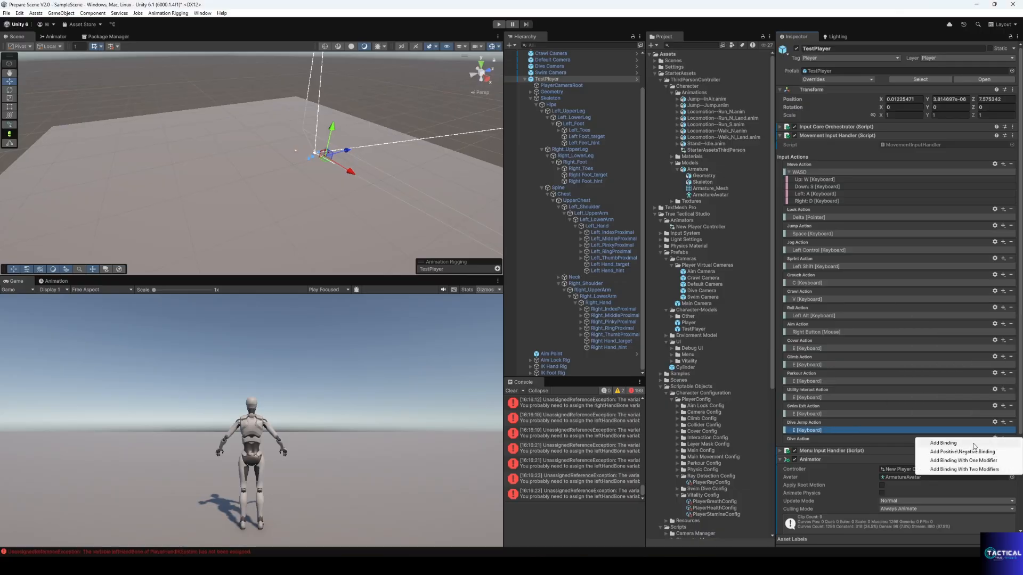
pyautogui.click(920, 444)
pyautogui.click(931, 317)
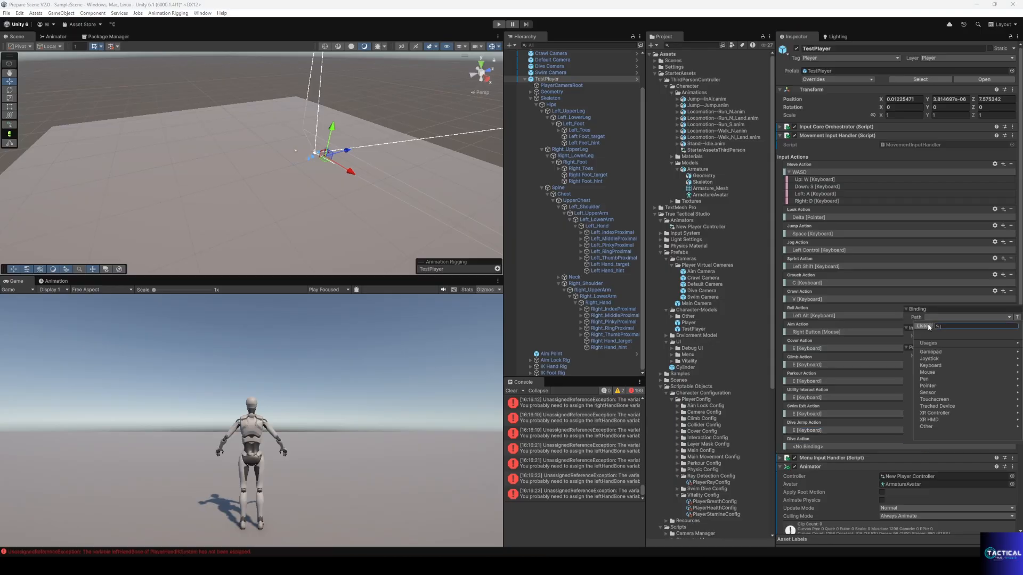
pyautogui.click(925, 325)
pyautogui.press('e')
pyautogui.click(934, 344)
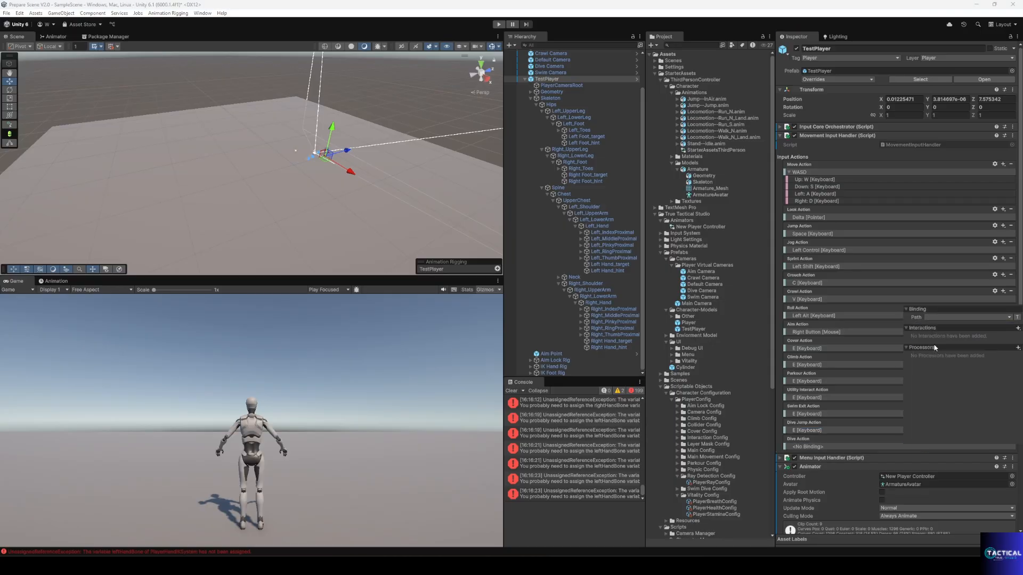
pyautogui.click(850, 415)
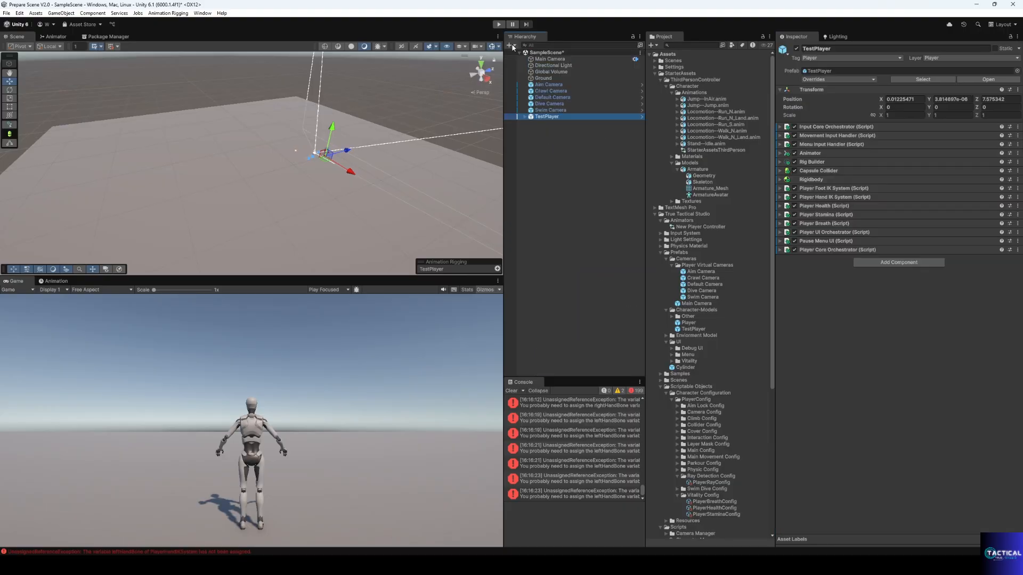
# - Create a UI Canvas in the SampleScene hierarchy and clear the selection
pyautogui.click(511, 46)
pyautogui.moveTo(554, 135)
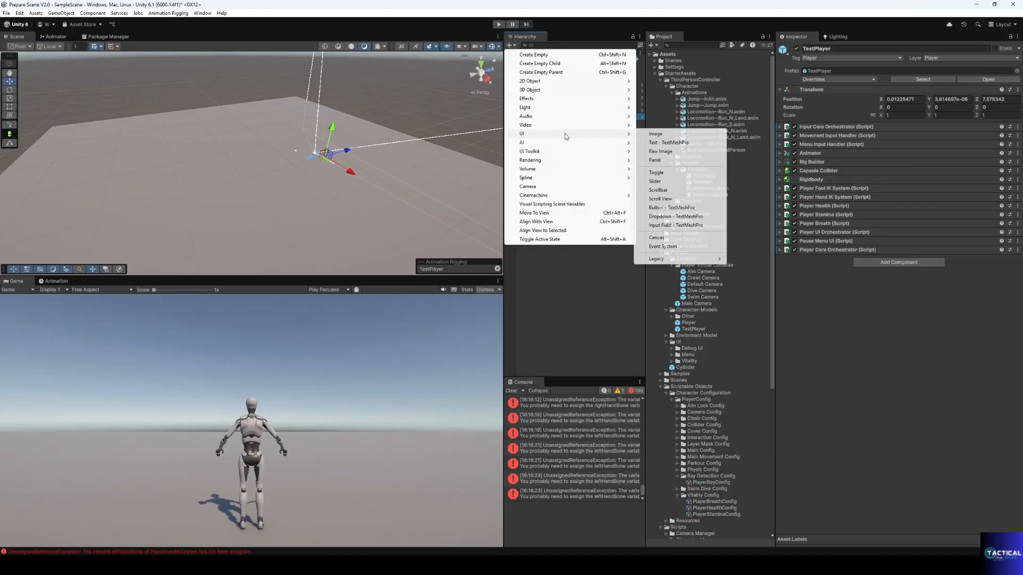
pyautogui.click(656, 238)
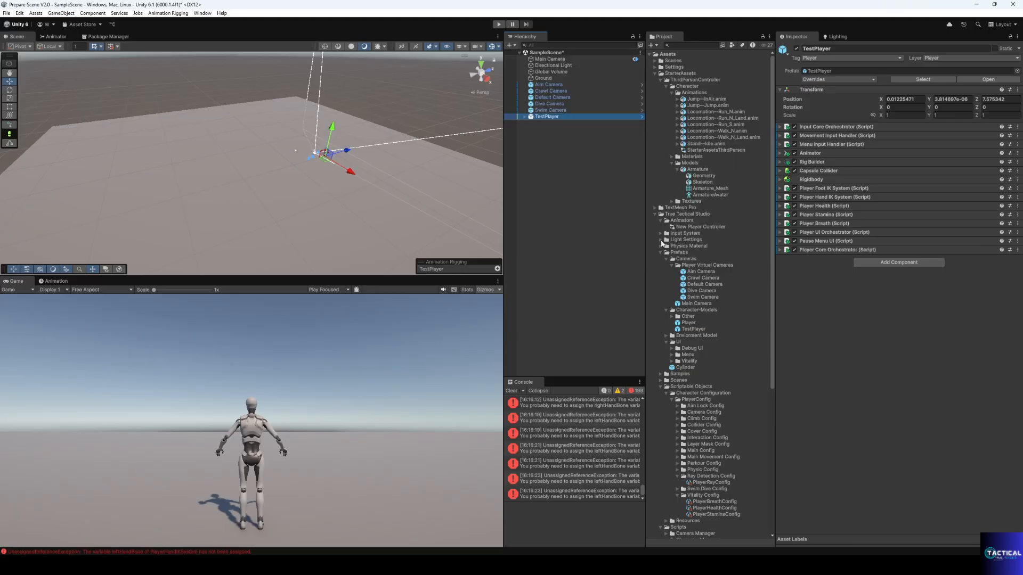
pyautogui.click(538, 155)
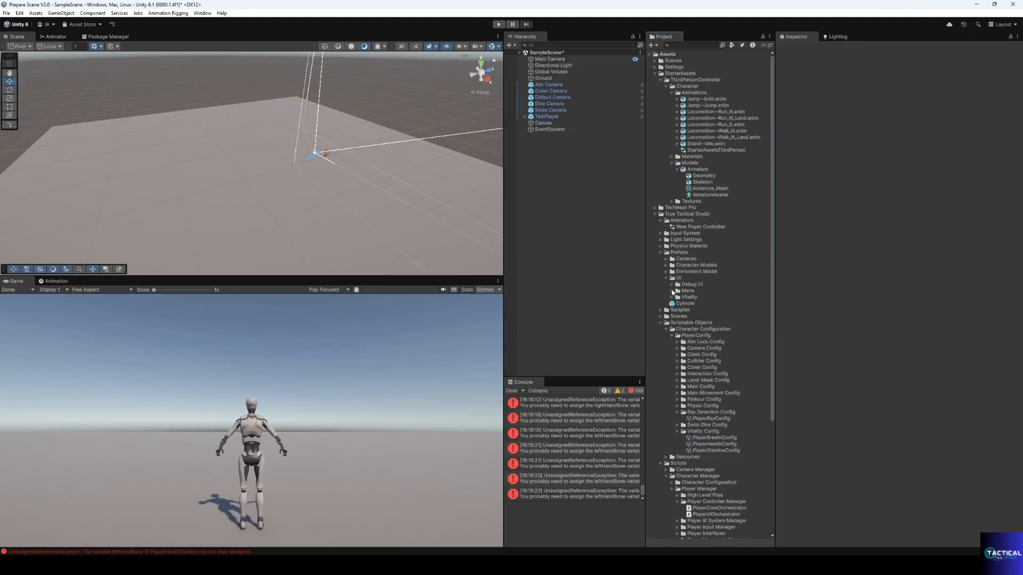
# - Place the Vitality Bars prefab under the Canvas and apply the bottom-left anchor preset, setting its position as well
pyautogui.click(672, 298)
pyautogui.moveTo(701, 324); pyautogui.dragTo(543, 123)
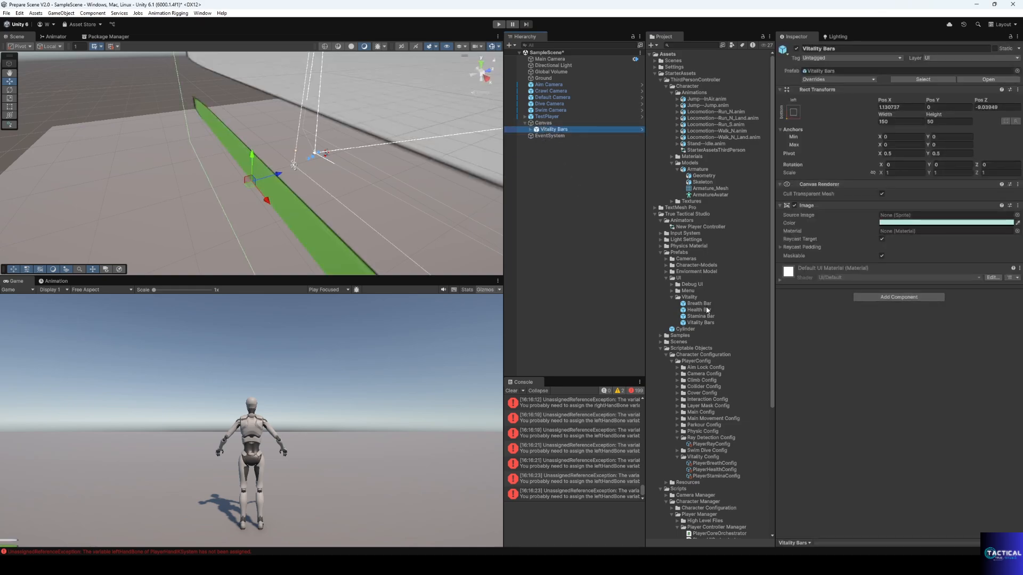
pyautogui.click(793, 113)
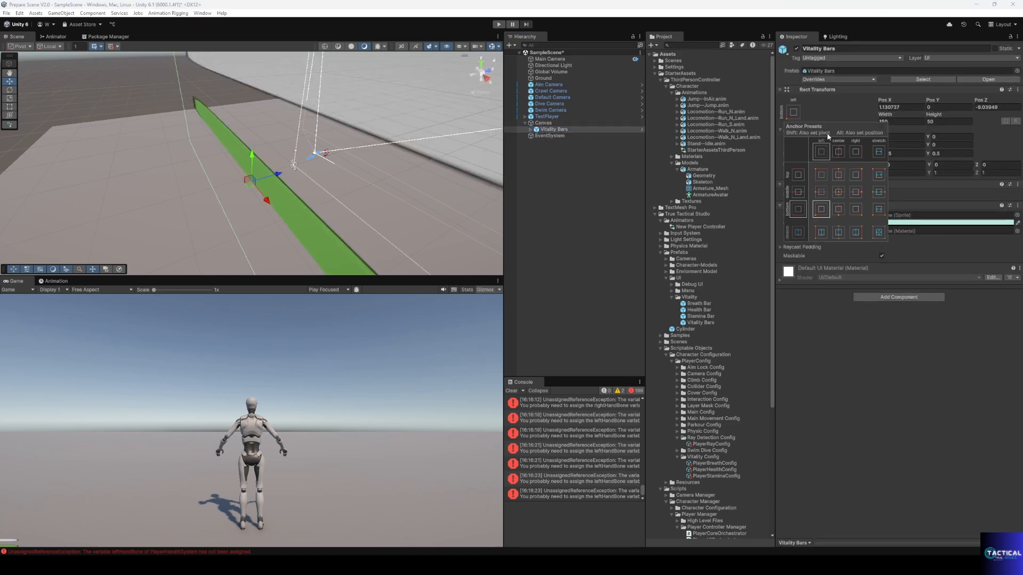
pyautogui.keyDown('alt'); pyautogui.click(821, 211); pyautogui.keyUp('alt')
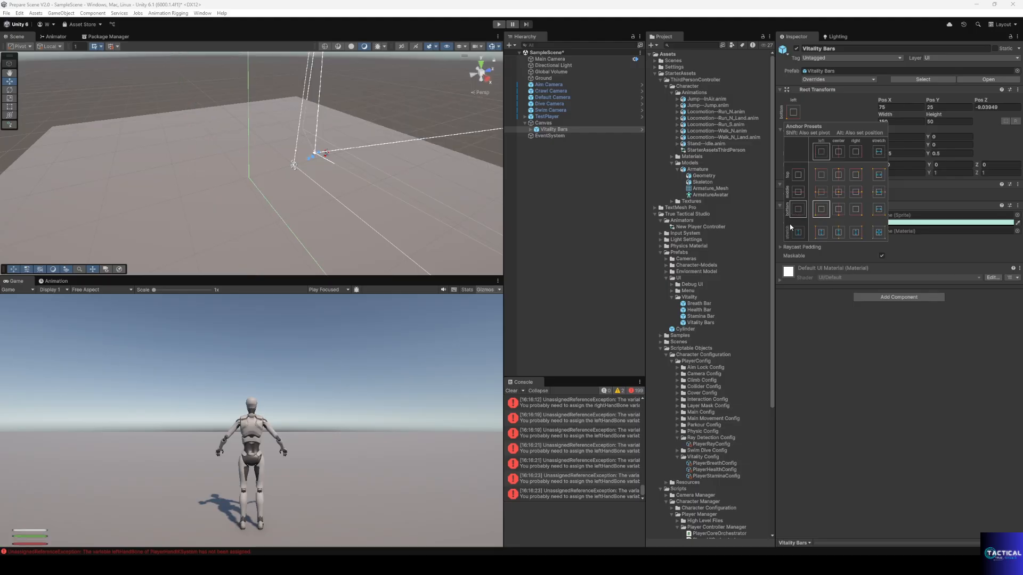
# - Add the Pause Menu and Controls Wizard prefabs from the UI Menu folder as children of the Canvas
pyautogui.click(671, 297)
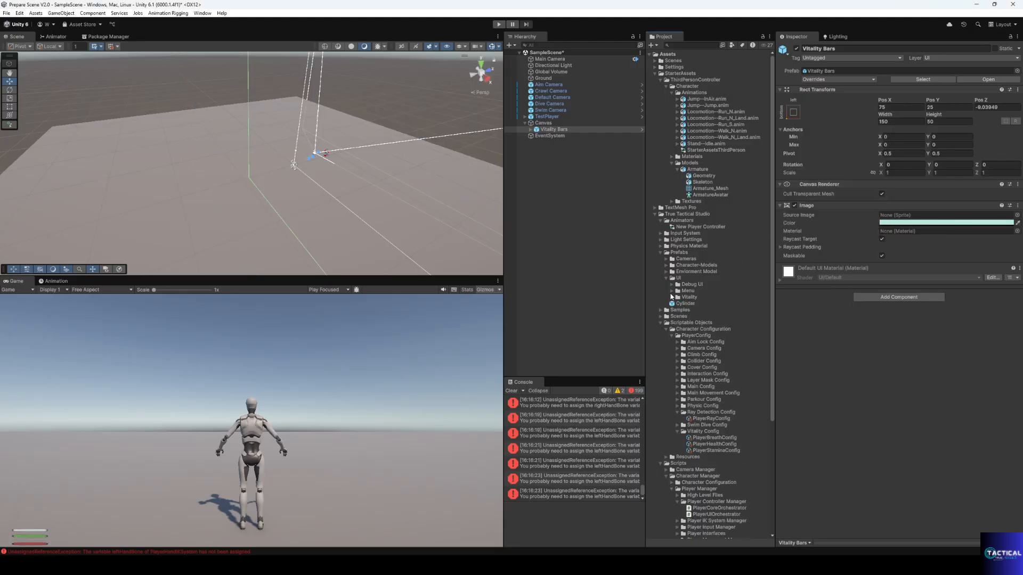
pyautogui.click(673, 291)
pyautogui.click(700, 304)
pyautogui.moveTo(701, 307); pyautogui.dragTo(549, 132)
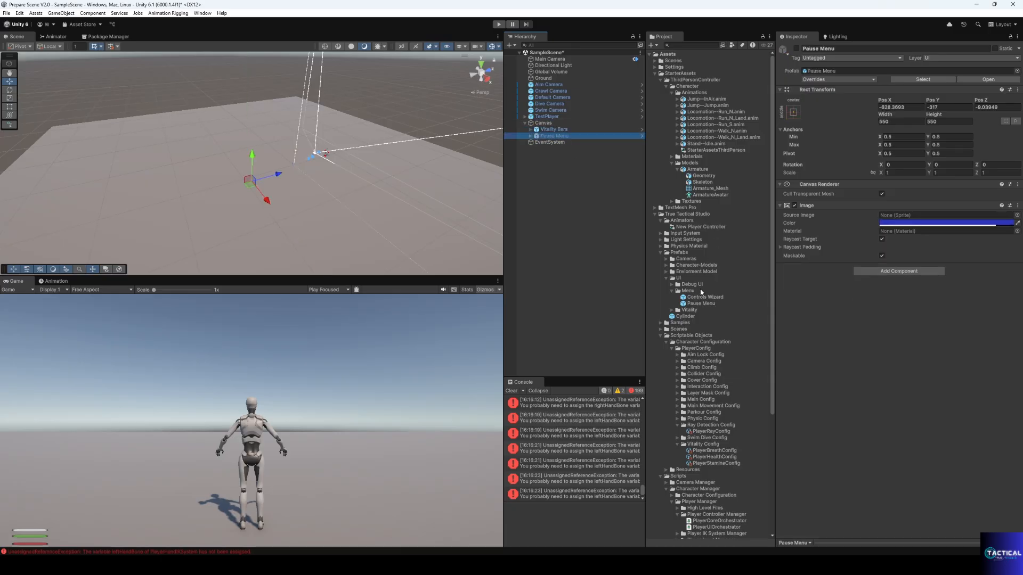
pyautogui.moveTo(705, 297); pyautogui.dragTo(544, 125)
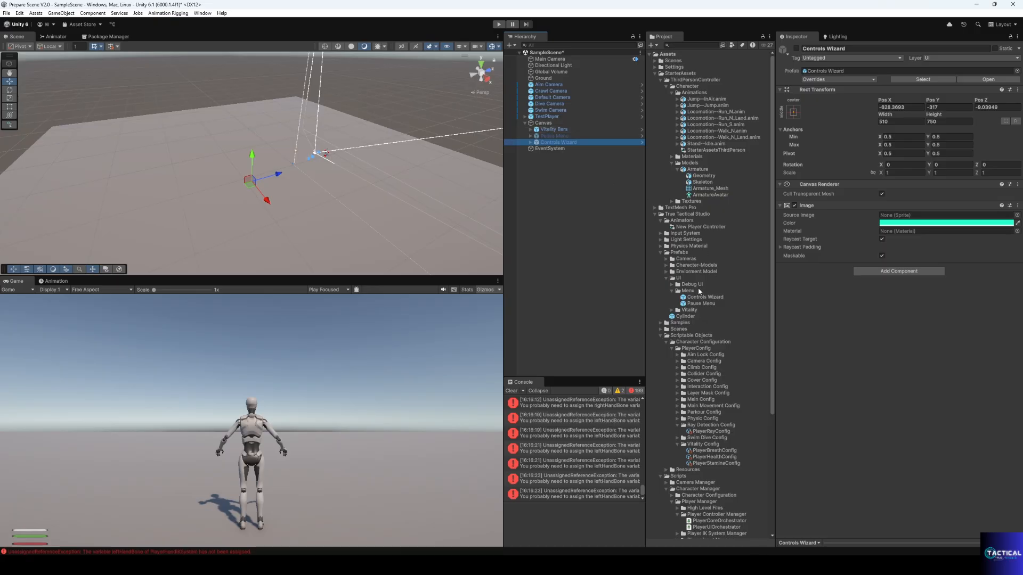
# - Add the Debug Panel prefab to the Canvas and anchor it top-left, setting both its pivot and position
pyautogui.click(672, 284)
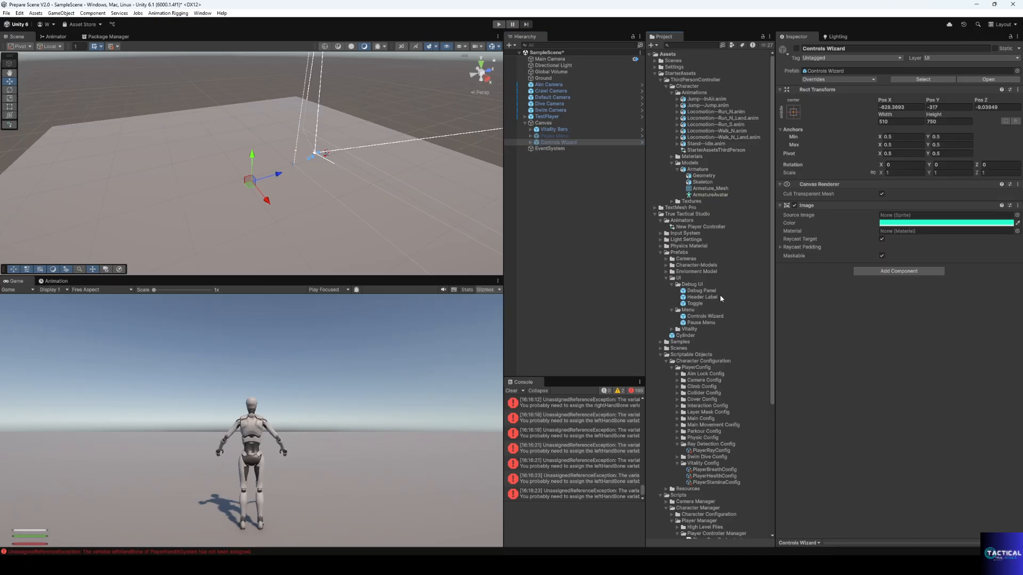
pyautogui.click(558, 142)
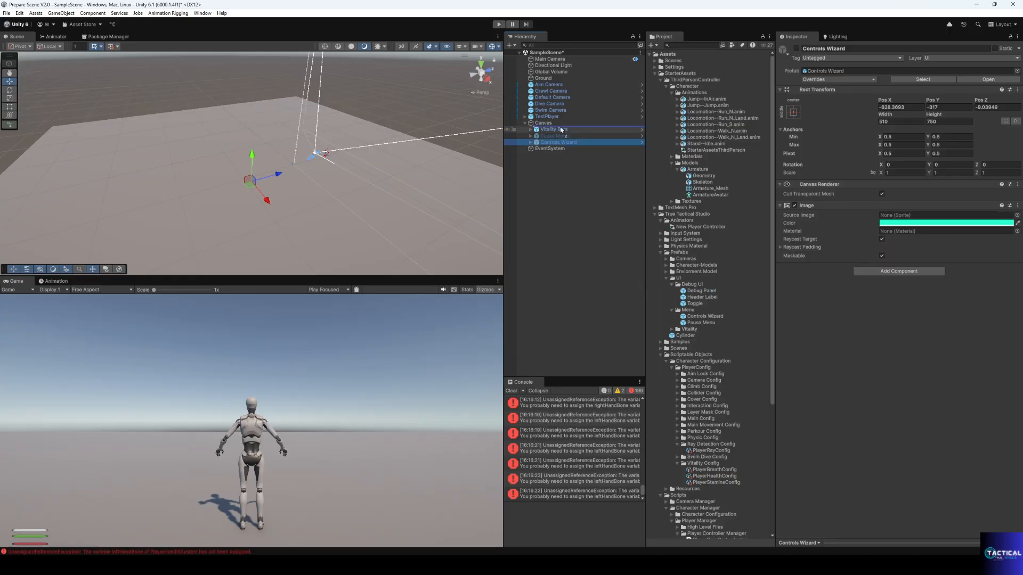
pyautogui.moveTo(546, 126); pyautogui.dragTo(546, 126)
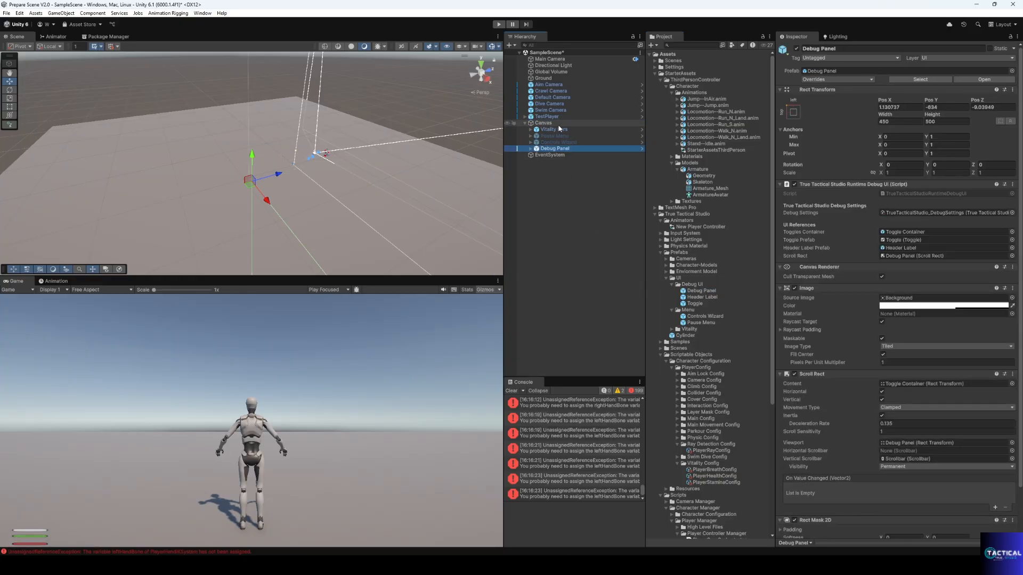
pyautogui.click(794, 113)
pyautogui.keyDown('alt'); pyautogui.keyDown('shift'); pyautogui.click(823, 176); pyautogui.keyUp('shift'); pyautogui.keyUp('alt')
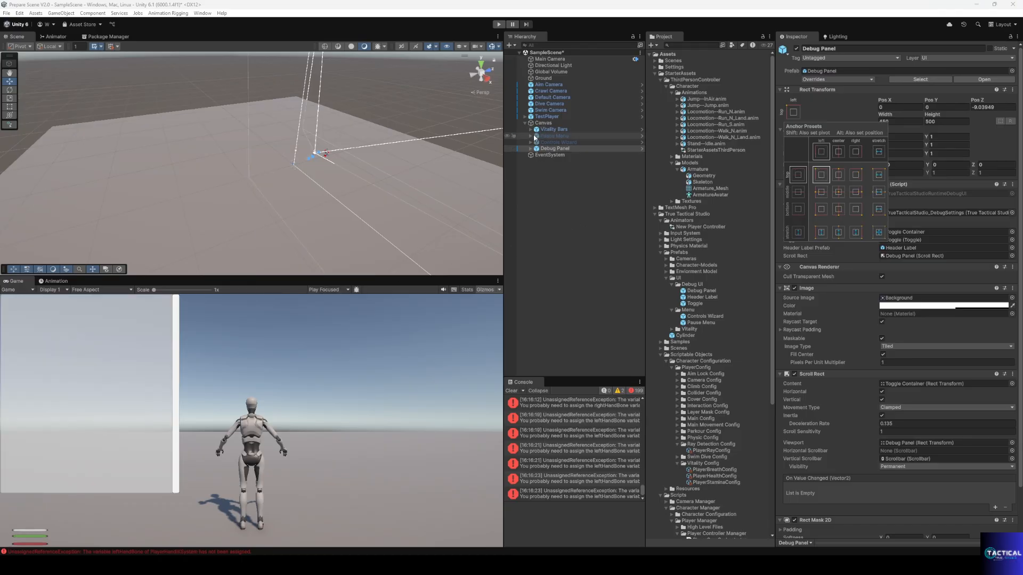
# - Assign Health Bar as the Player Health UI in TestPlayer's Player UI Orchestrator component
pyautogui.click(534, 131)
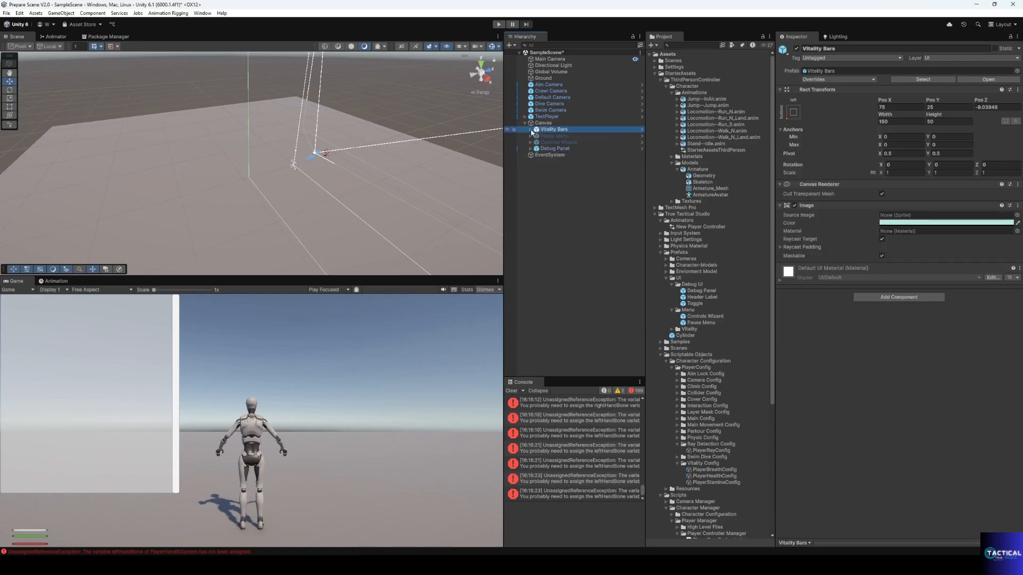
pyautogui.click(531, 129)
pyautogui.click(559, 135)
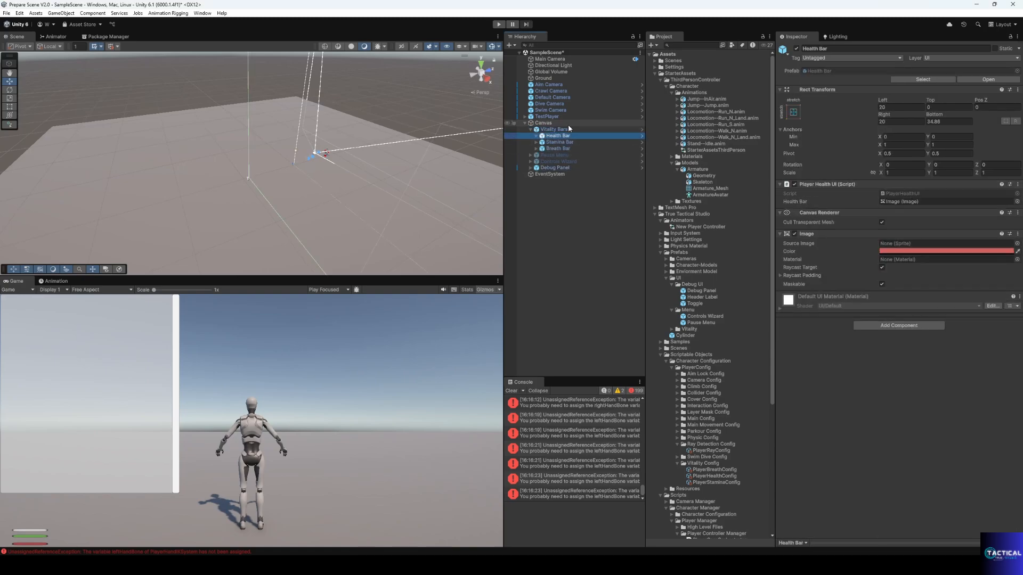
pyautogui.click(531, 130)
pyautogui.click(547, 116)
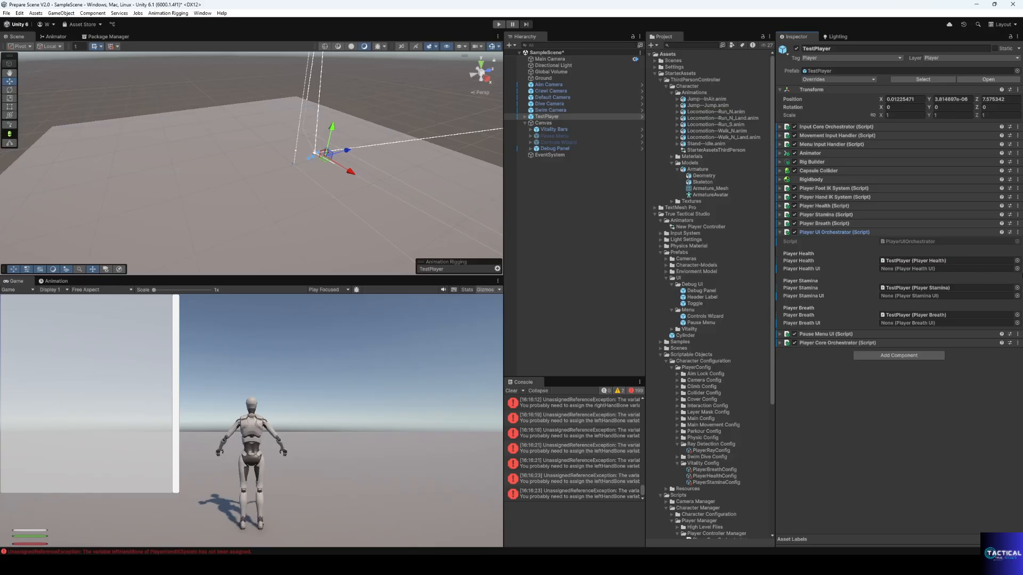
pyautogui.click(1017, 268)
pyautogui.doubleClick(969, 297)
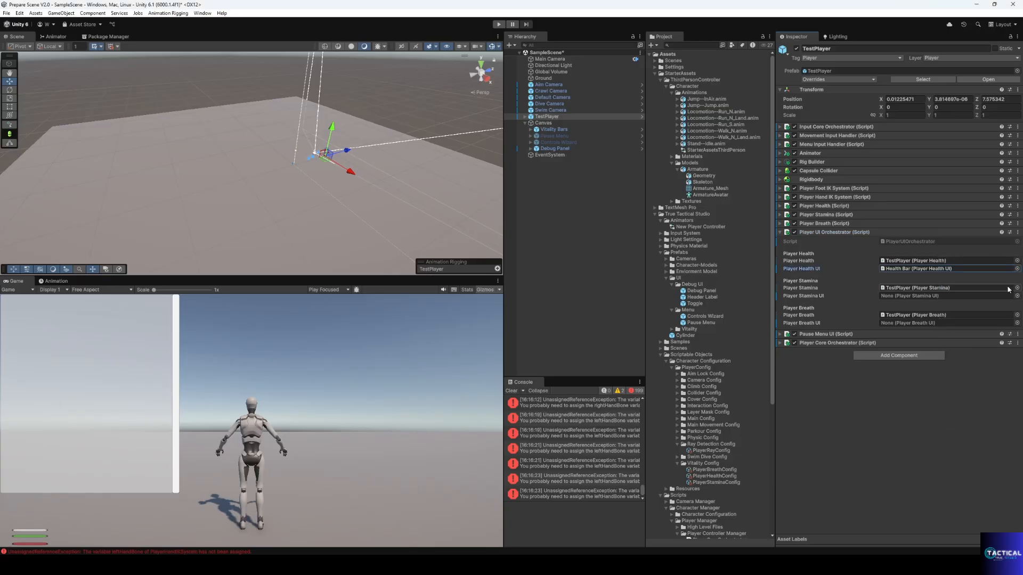
# - Assign Stamina Bar as the Player Stamina UI and Breath Bar as the Player Breath UI on TestPlayer
pyautogui.click(1017, 296)
pyautogui.click(969, 323)
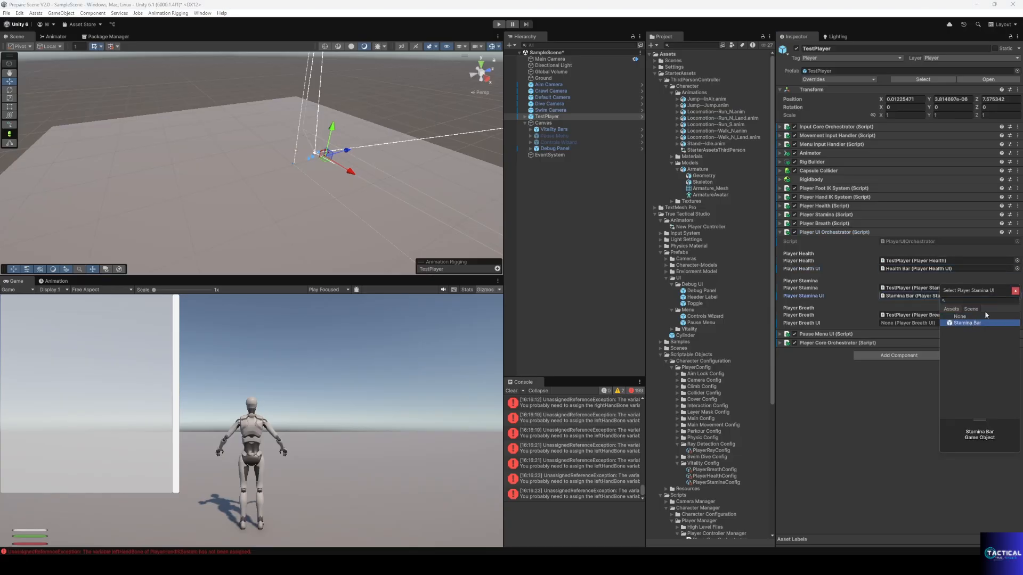
pyautogui.click(1016, 292)
pyautogui.click(1018, 323)
pyautogui.click(958, 350)
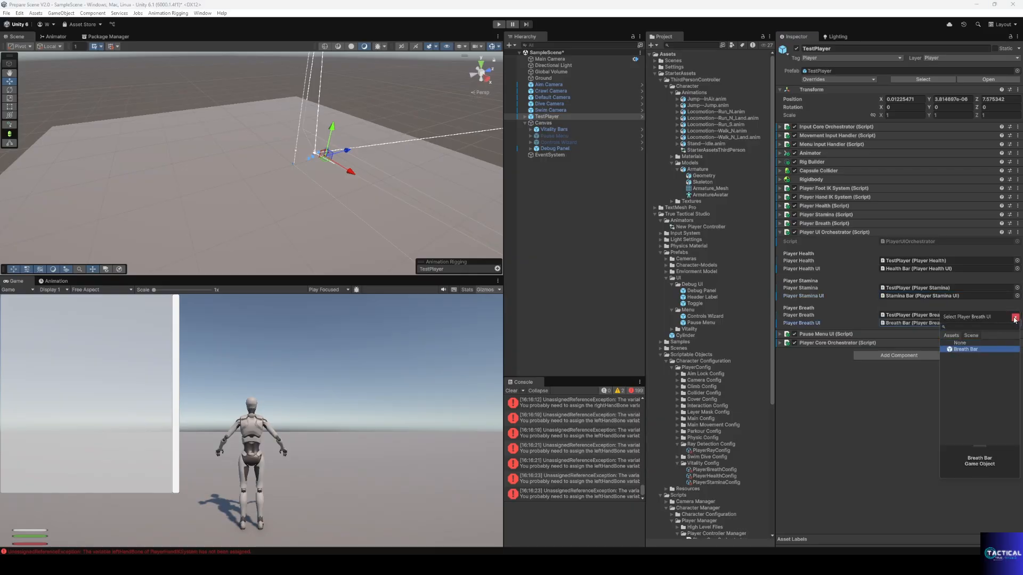
pyautogui.click(1015, 317)
# - Deactivate the Debug Panel object in the Canvas
pyautogui.click(555, 149)
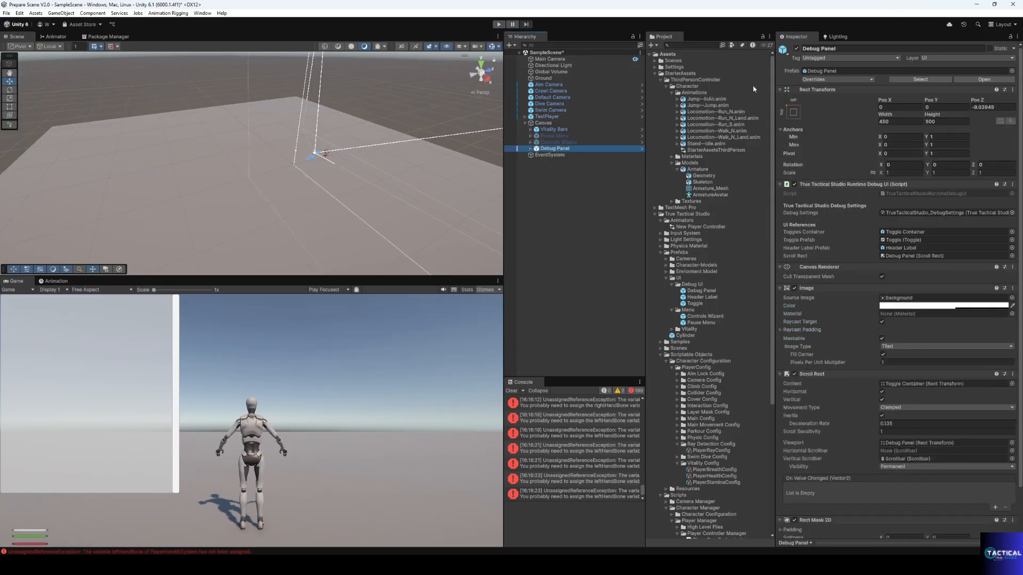
pyautogui.hotkey('alt', 'shift', 'a')
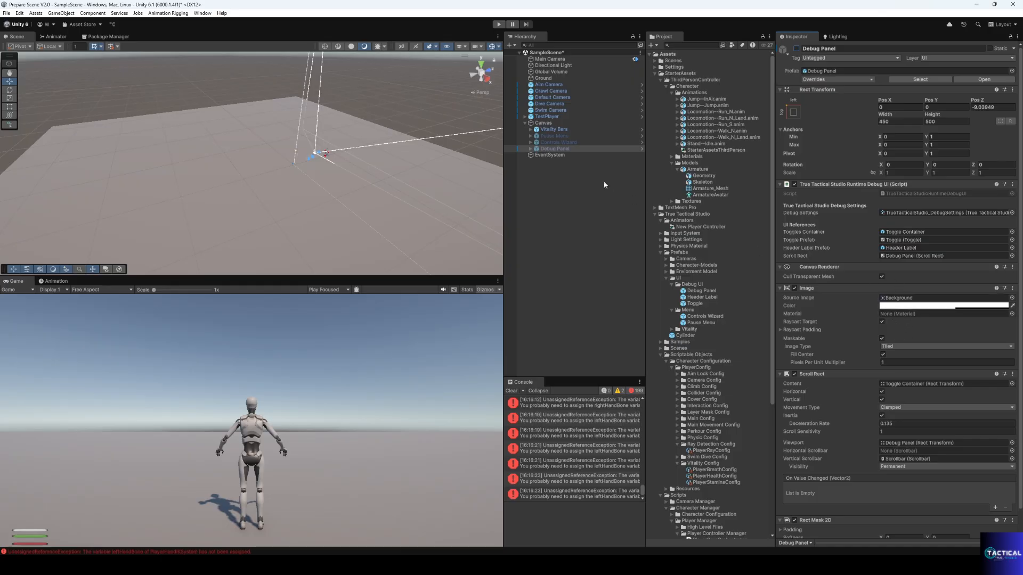
# - Set the On Click event of the Controls Wizard's Close Control Window button to TestPlayer's PauseMenuUI.HideControls function
pyautogui.click(554, 143)
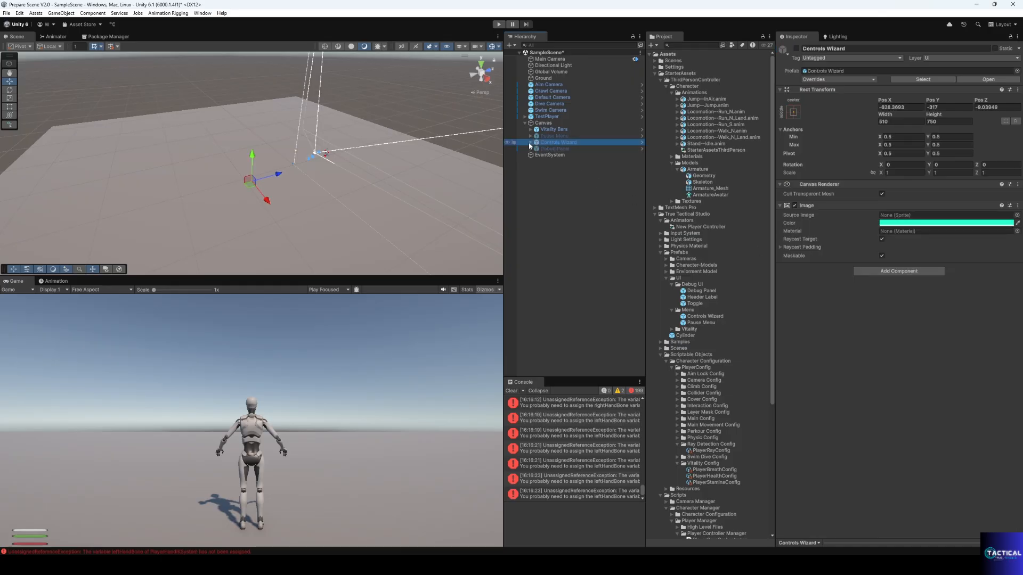
pyautogui.click(530, 142)
pyautogui.click(555, 149)
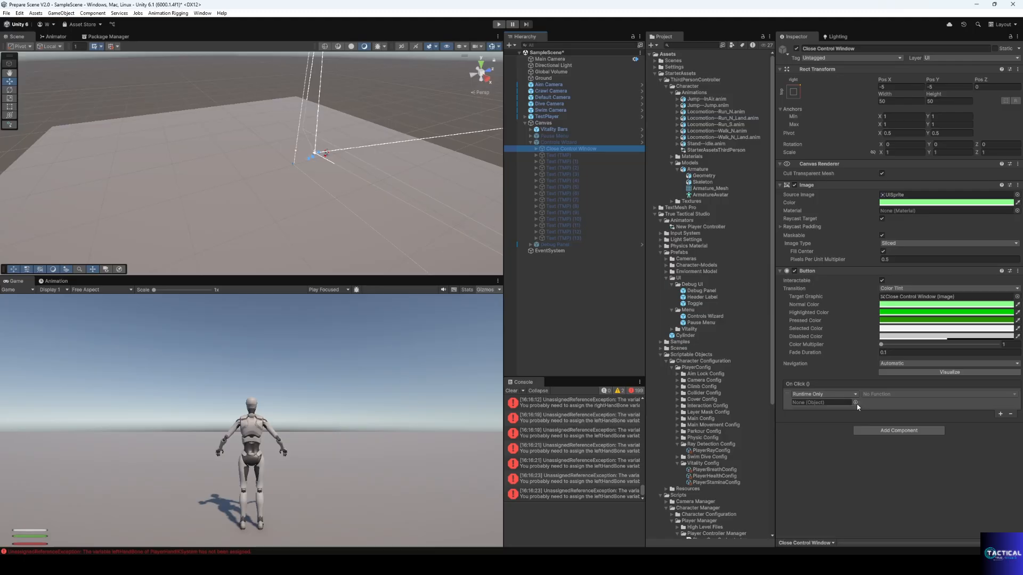
pyautogui.moveTo(539, 117); pyautogui.dragTo(814, 403)
pyautogui.click(895, 395)
pyautogui.moveTo(889, 383)
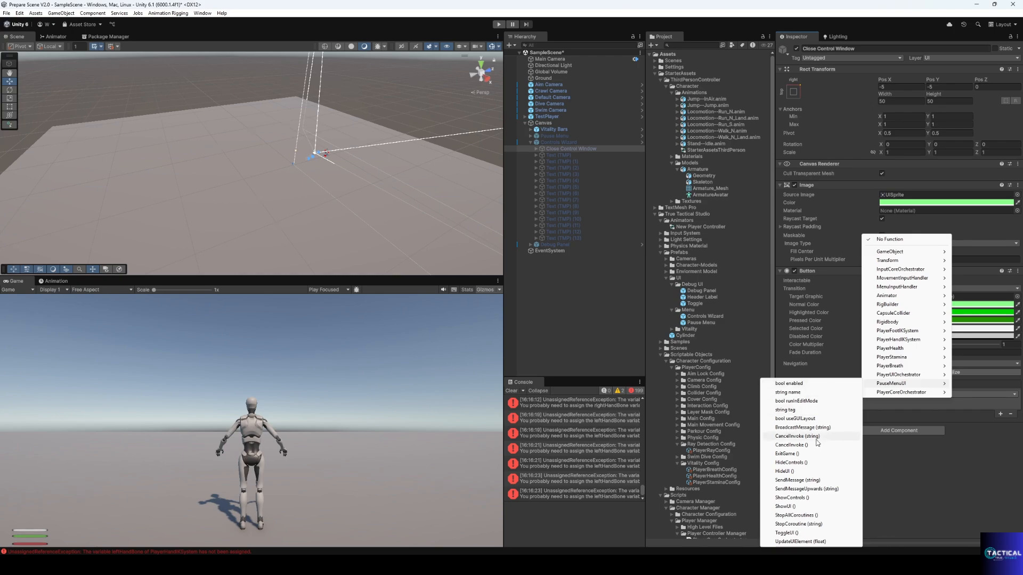
pyautogui.click(807, 463)
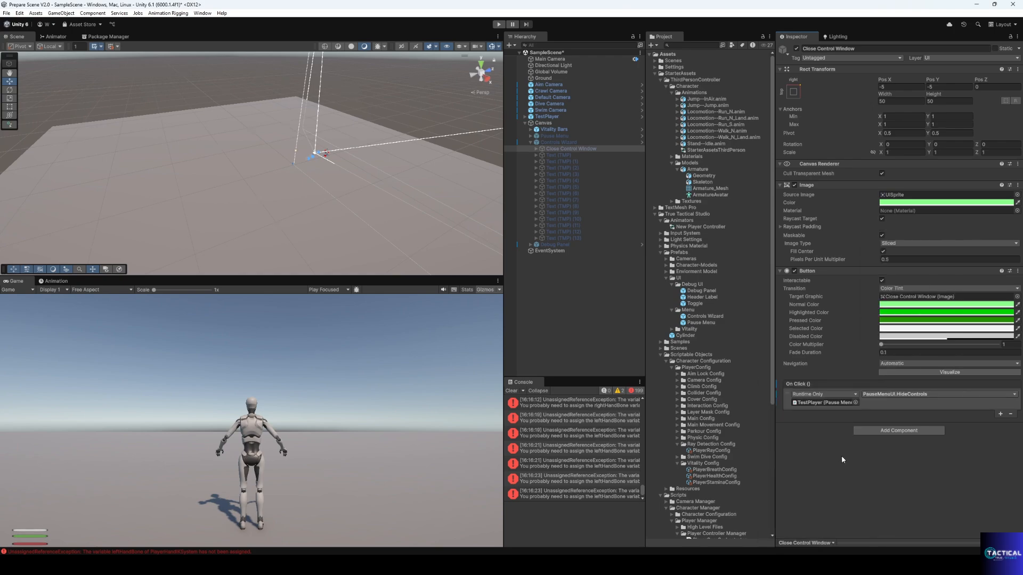
pyautogui.click(531, 143)
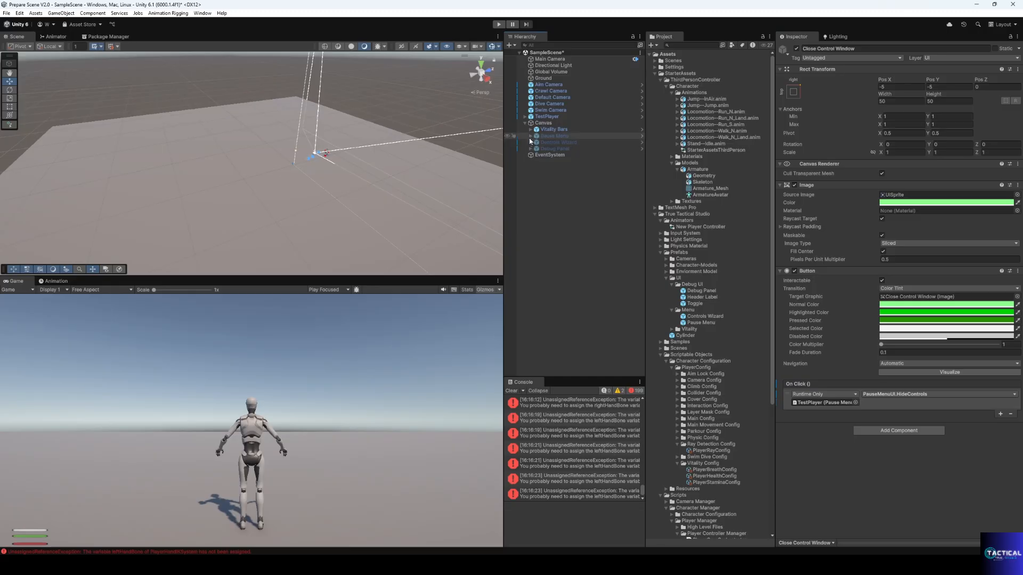
# - Set the On Click event of the Pause Menu's ResumeGame button to TestPlayer's PauseMenuUI.HideUI function
pyautogui.click(531, 137)
pyautogui.click(551, 143)
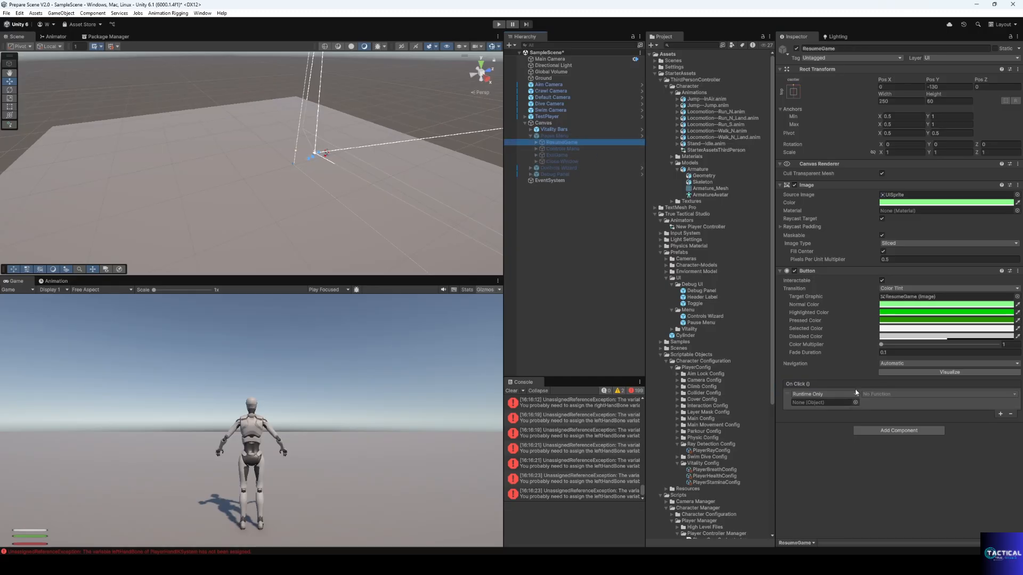
pyautogui.moveTo(552, 122); pyautogui.dragTo(830, 404)
pyautogui.click(876, 394)
pyautogui.moveTo(876, 383)
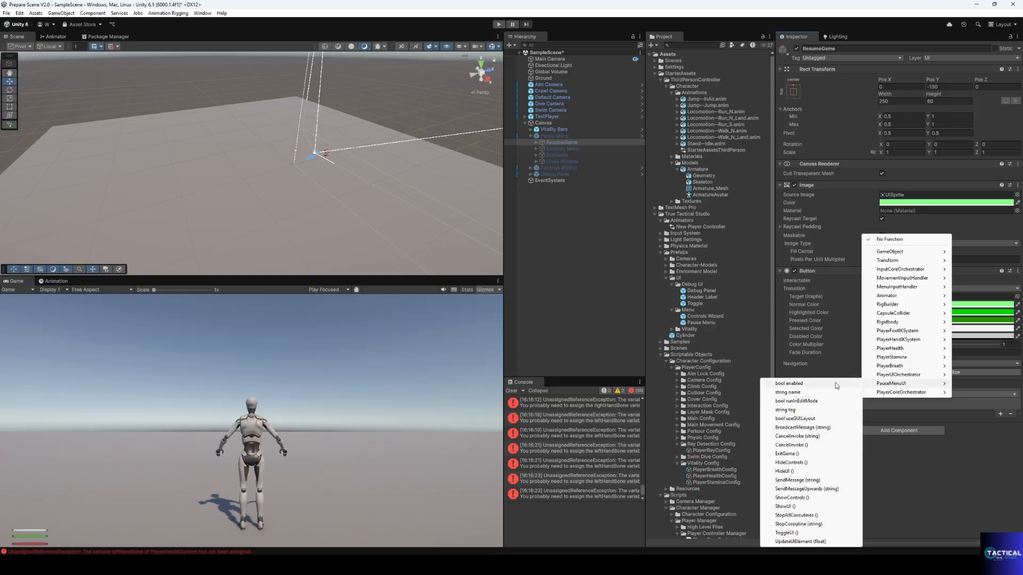
pyautogui.click(791, 472)
# - Set the On Click event of the Pause Menu's Controls Menu button to TestPlayer's PauseMenuUI.ShowControls function
pyautogui.click(565, 149)
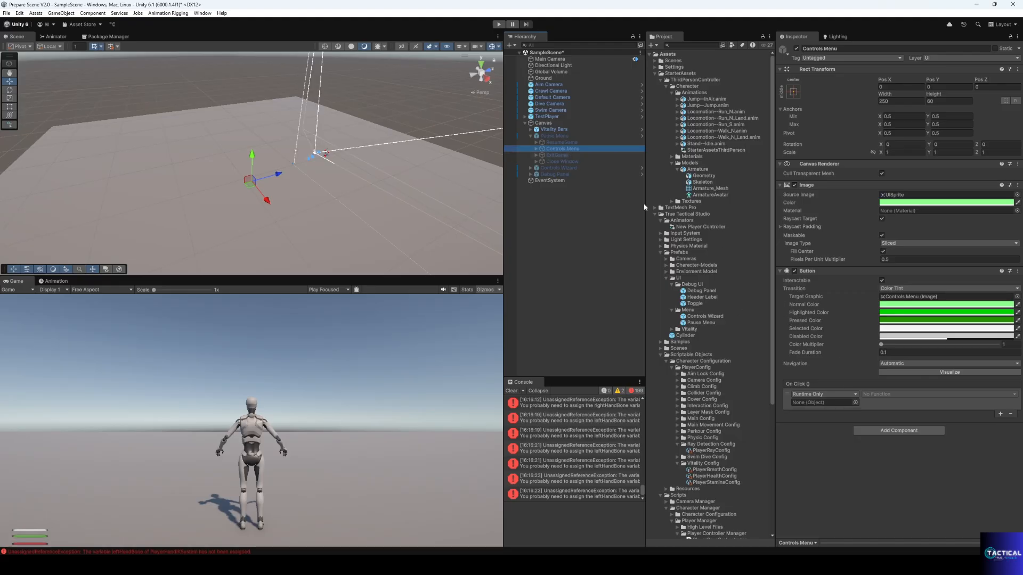
pyautogui.moveTo(554, 118); pyautogui.dragTo(823, 403)
pyautogui.click(884, 394)
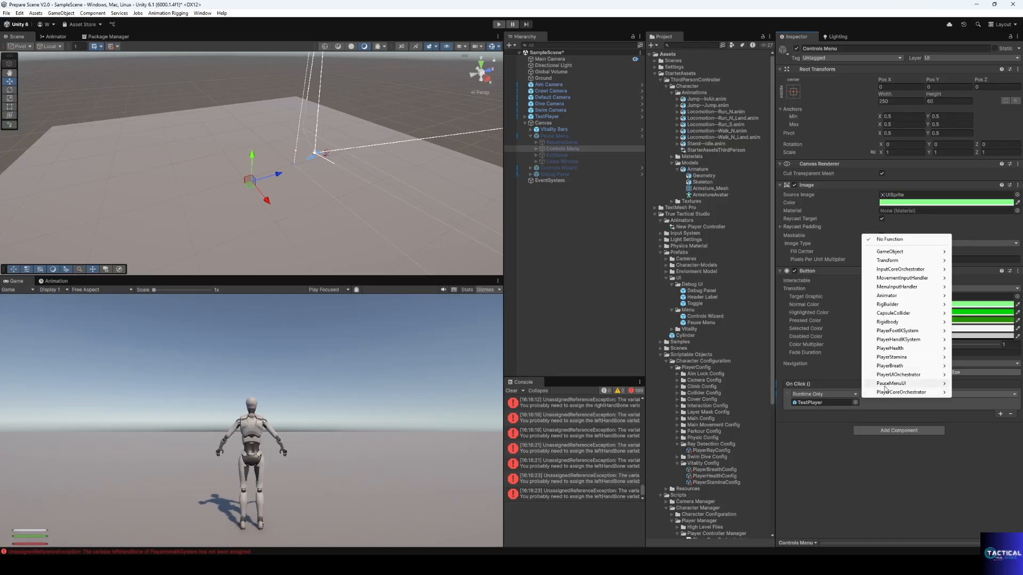
pyautogui.moveTo(886, 385)
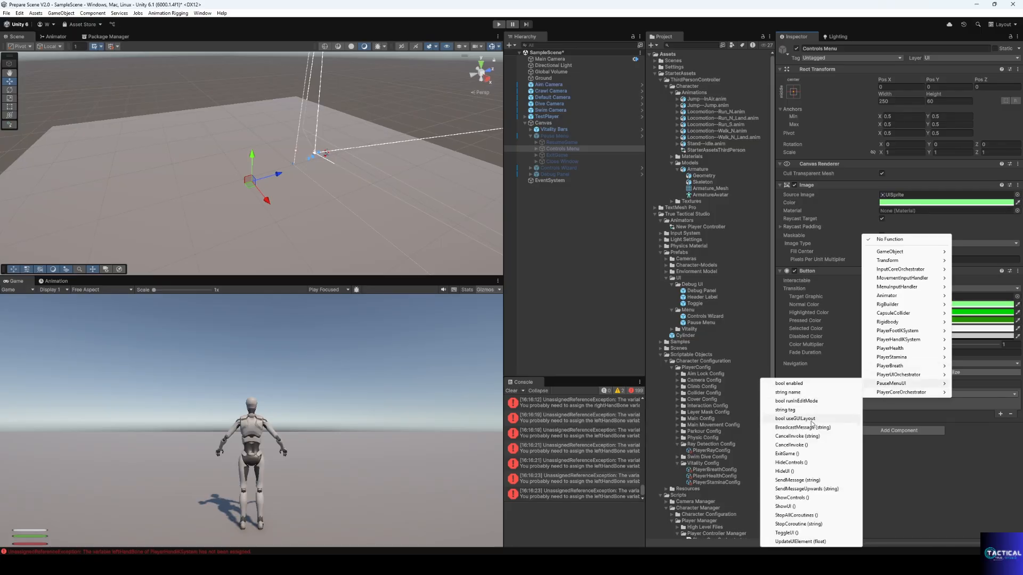
pyautogui.click(804, 497)
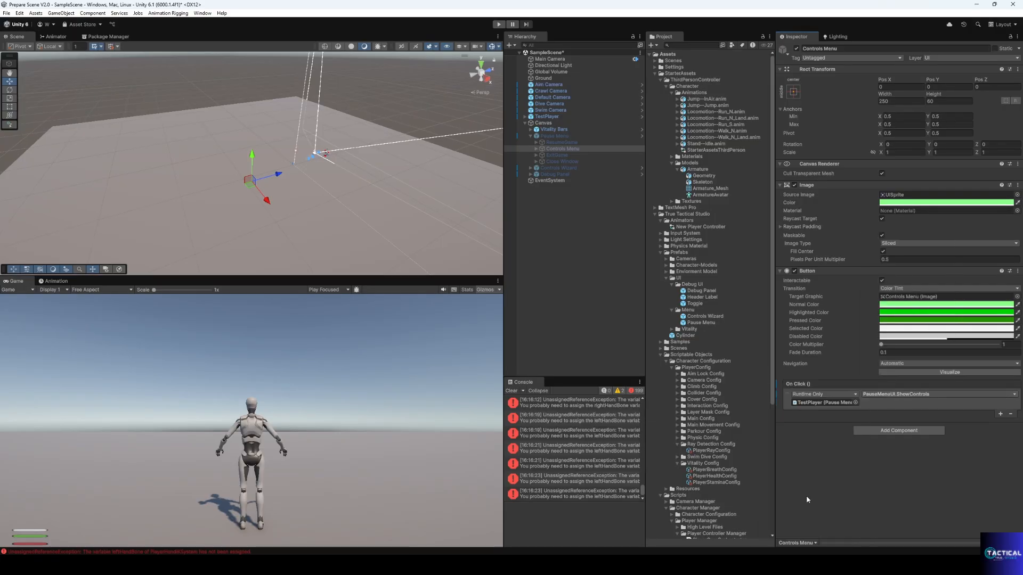
# - Set the On Click event of the Pause Menu's ExitGame button to TestPlayer's PauseMenuUI.ExitGame function
pyautogui.click(586, 155)
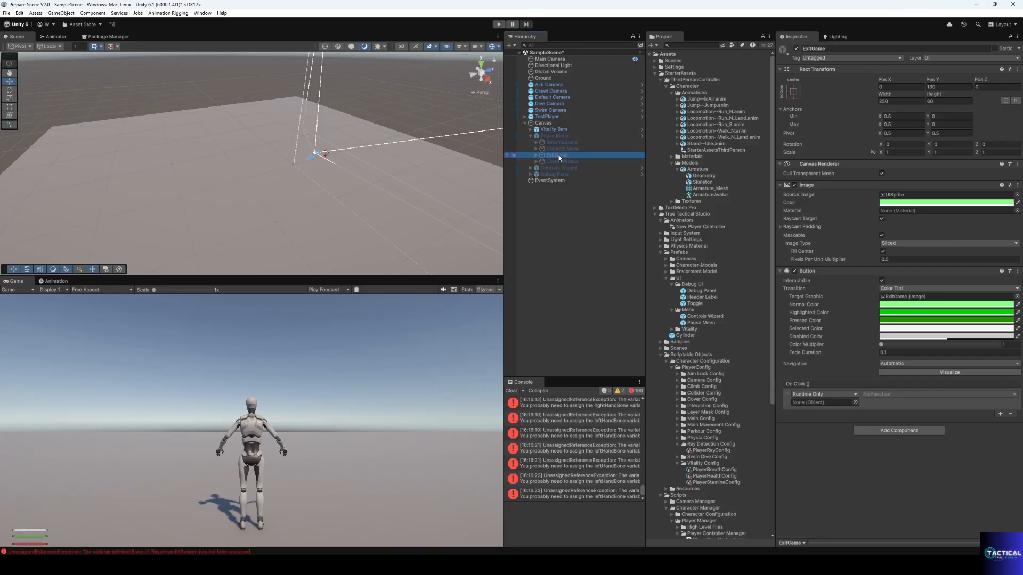
pyautogui.moveTo(627, 155); pyautogui.dragTo(823, 404)
pyautogui.click(887, 394)
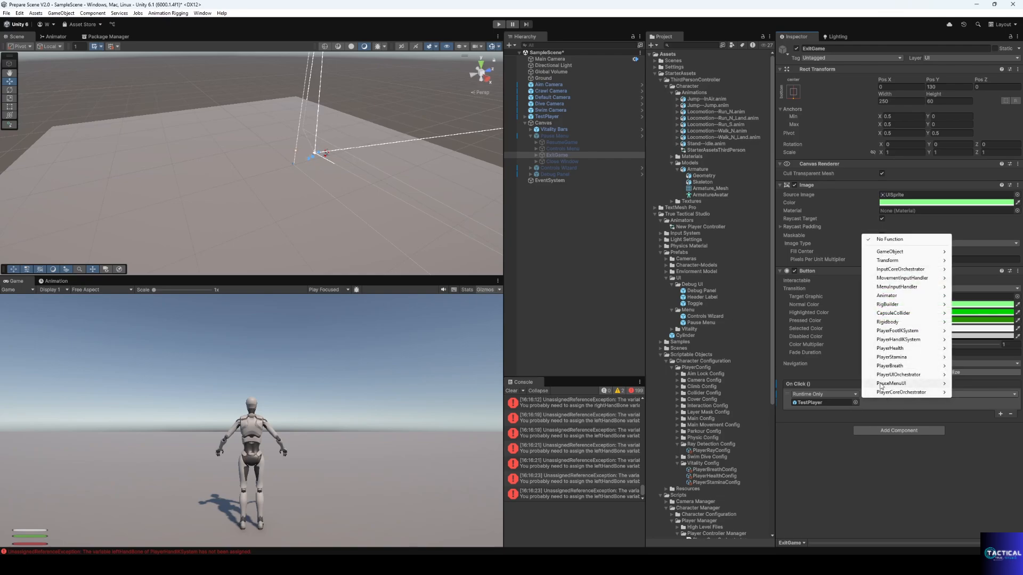
pyautogui.moveTo(887, 383)
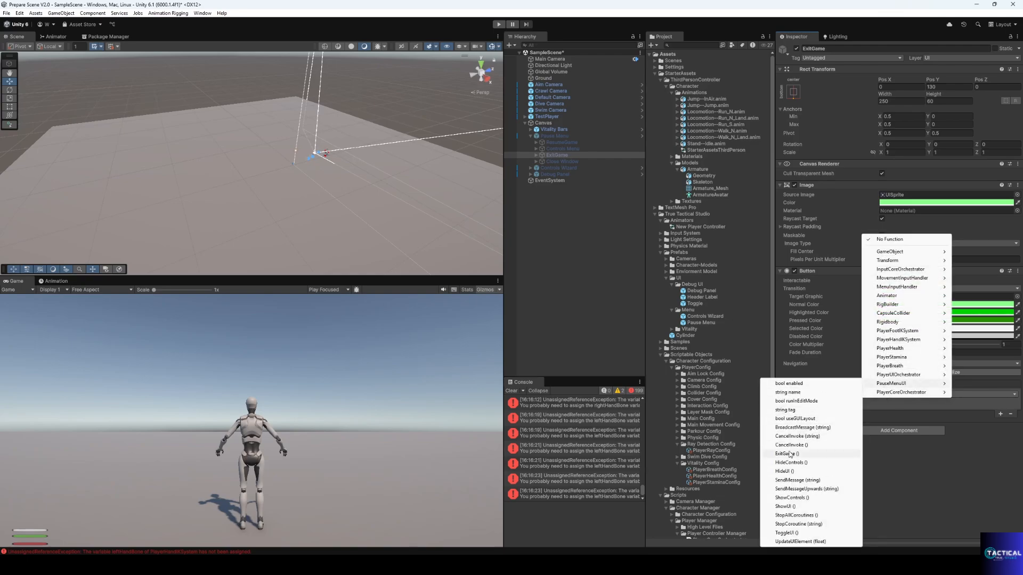
pyautogui.click(789, 453)
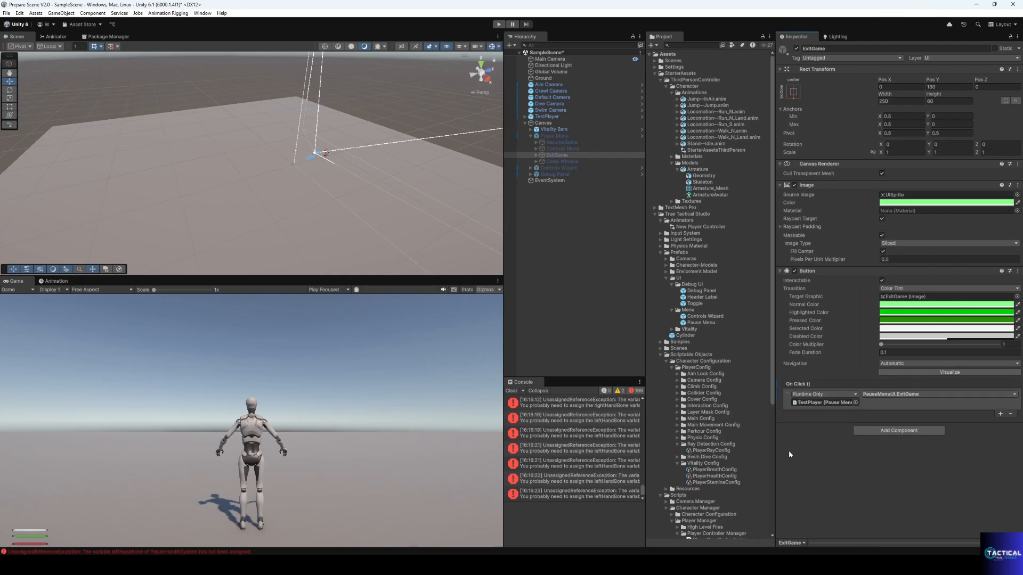
# - Set the On Click event of the Pause Menu's Close Window button to TestPlayer's PauseMenuUI.HideUI function
pyautogui.click(555, 162)
pyautogui.moveTo(540, 116); pyautogui.dragTo(821, 404)
pyautogui.click(874, 394)
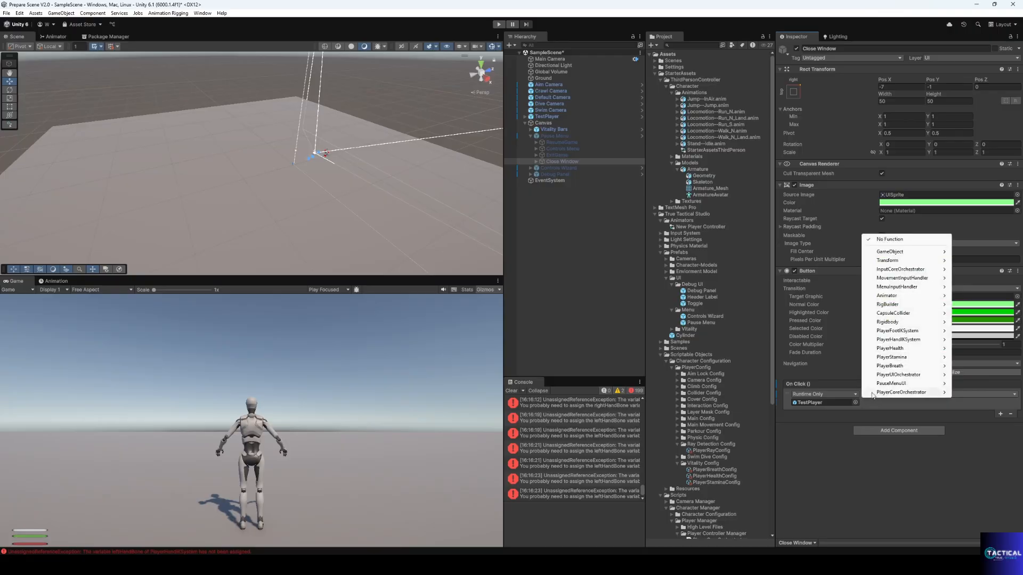
pyautogui.moveTo(876, 383)
pyautogui.click(794, 471)
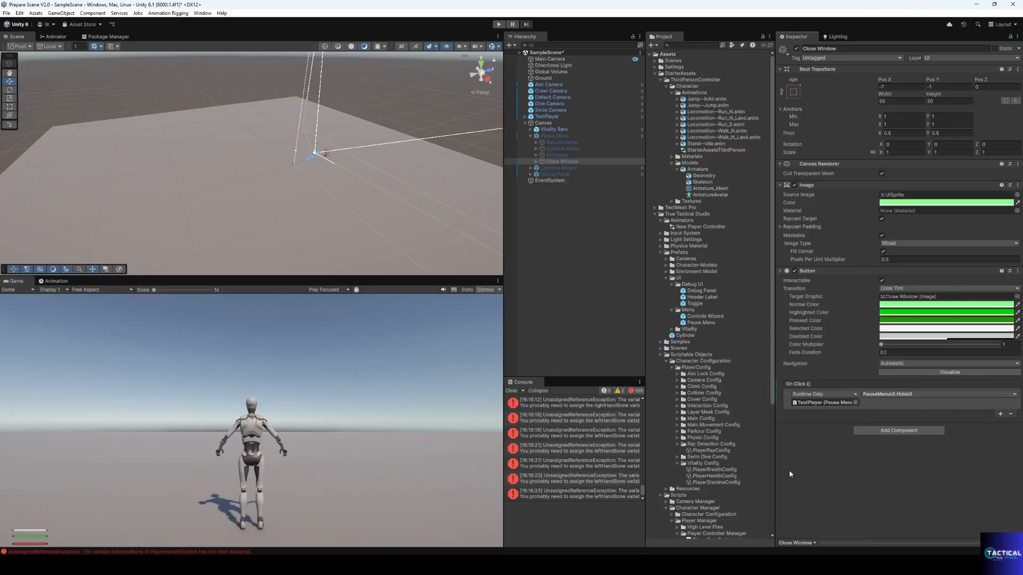
pyautogui.click(530, 137)
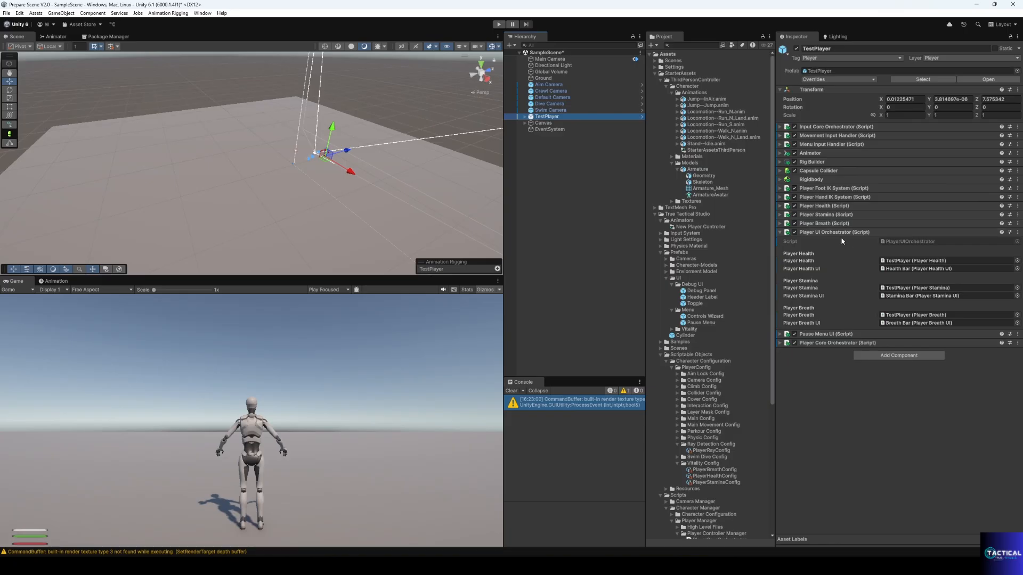
# - Assign TestPlayer as the Menu Input Handler of TestPlayer's Pause Menu UI component
pyautogui.click(839, 233)
pyautogui.click(834, 241)
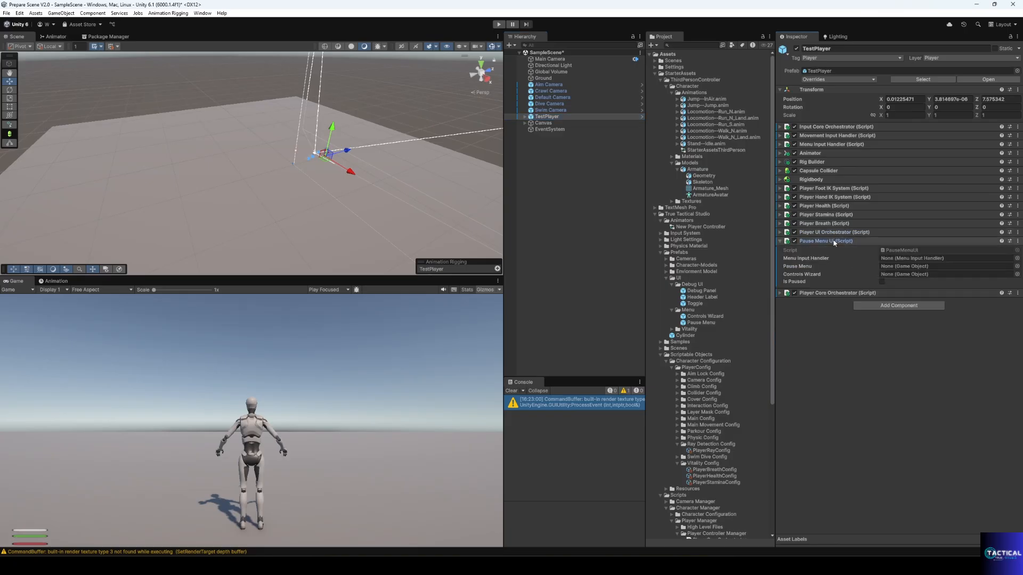
pyautogui.click(1017, 258)
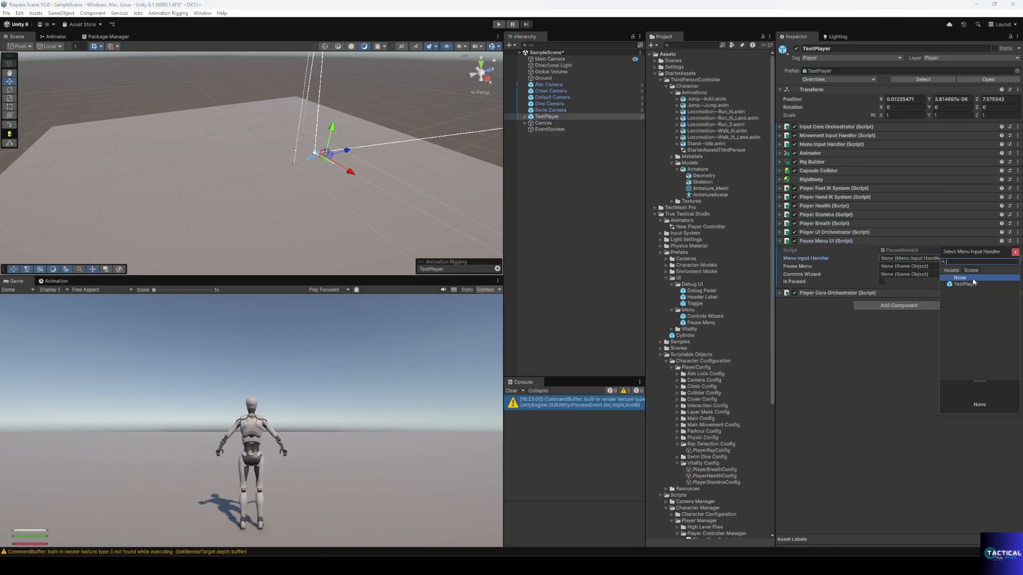
pyautogui.click(965, 284)
pyautogui.click(1016, 253)
# - Assign the canvas's Pause Menu and Controls Wizard objects to the matching references of TestPlayer's Pause Menu UI component
pyautogui.click(1016, 266)
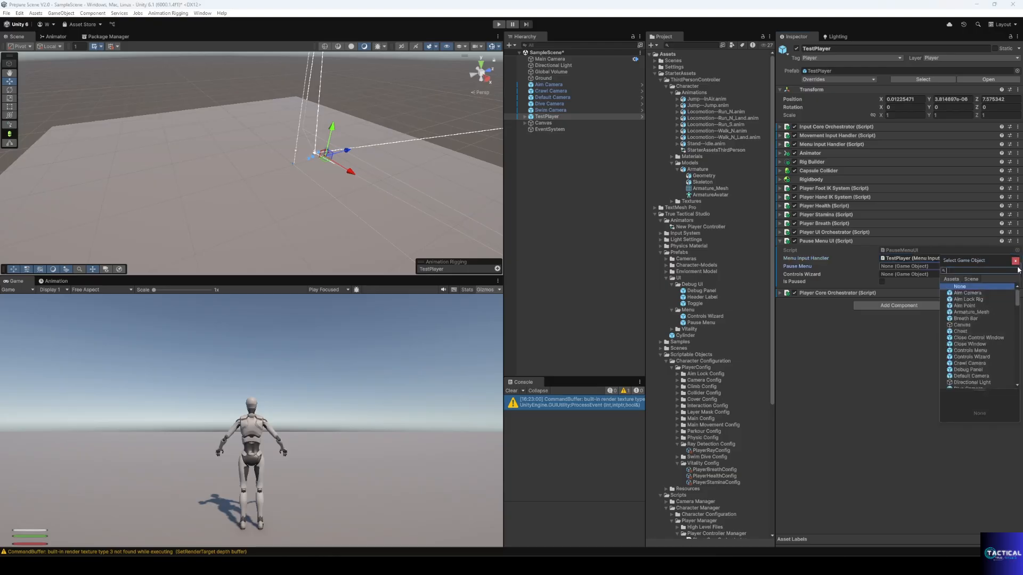
pyautogui.click(1016, 261)
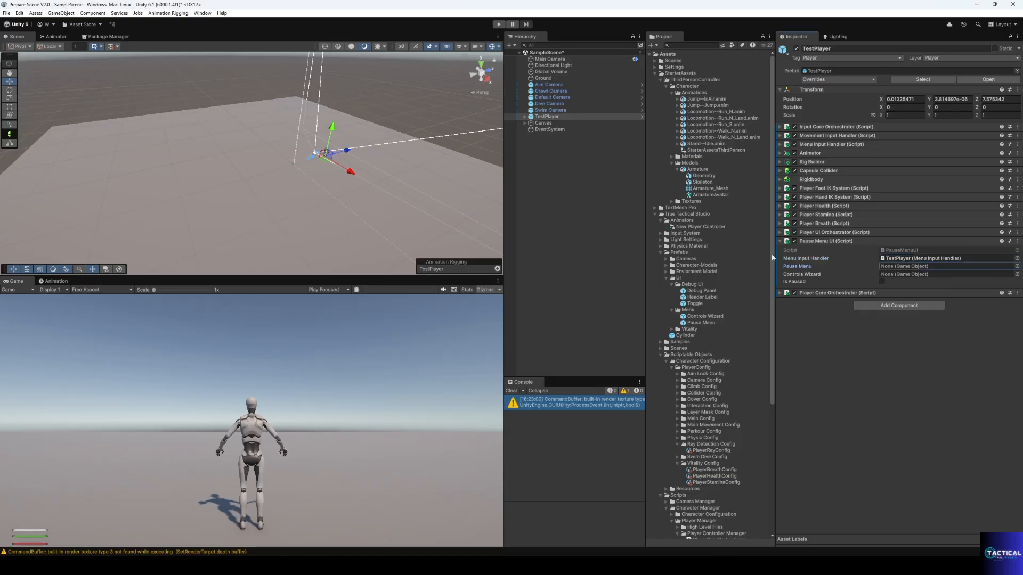
pyautogui.click(525, 123)
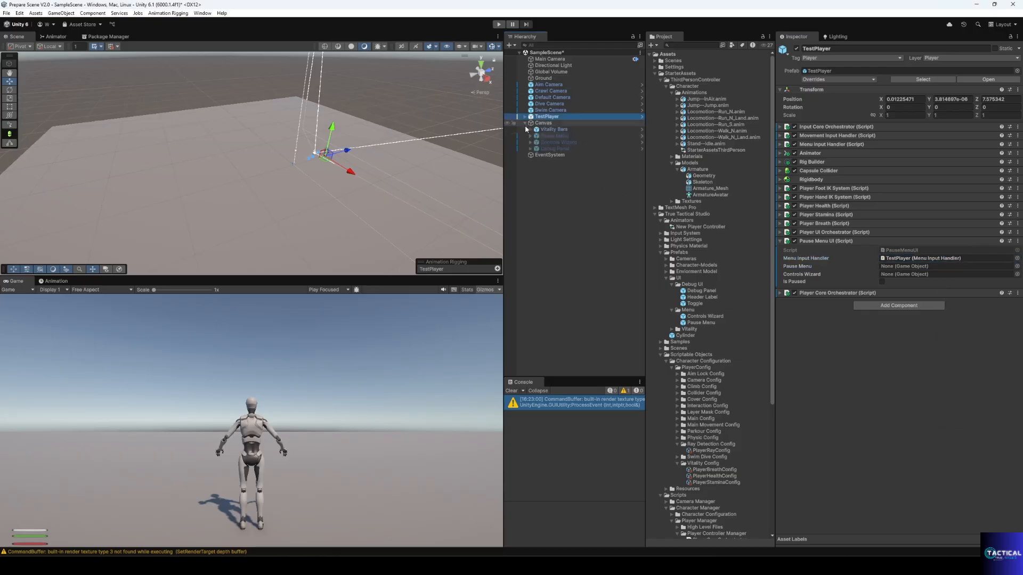
pyautogui.moveTo(554, 136); pyautogui.dragTo(908, 269)
pyautogui.moveTo(554, 143); pyautogui.dragTo(910, 277)
pyautogui.click(815, 240)
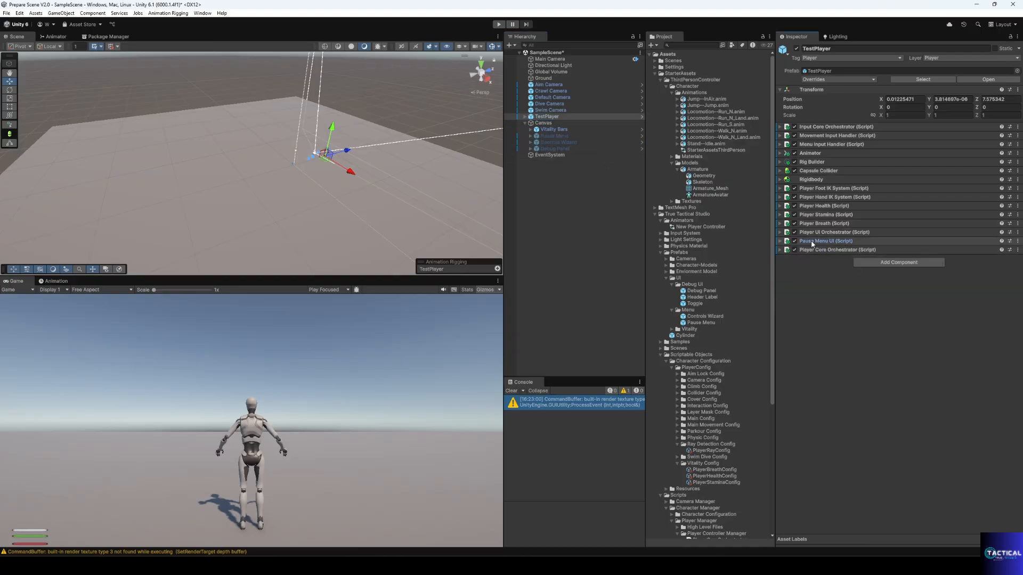
# - Run the scene, move the player and camera around to test the controls, and stop play mode
pyautogui.hotkey('ctrl', 'p')
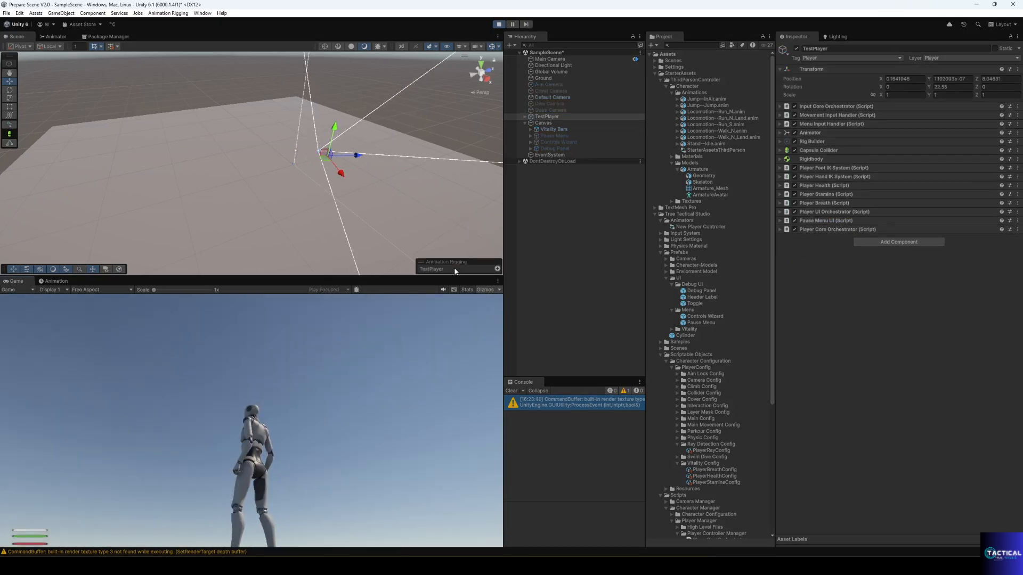
pyautogui.press('w')
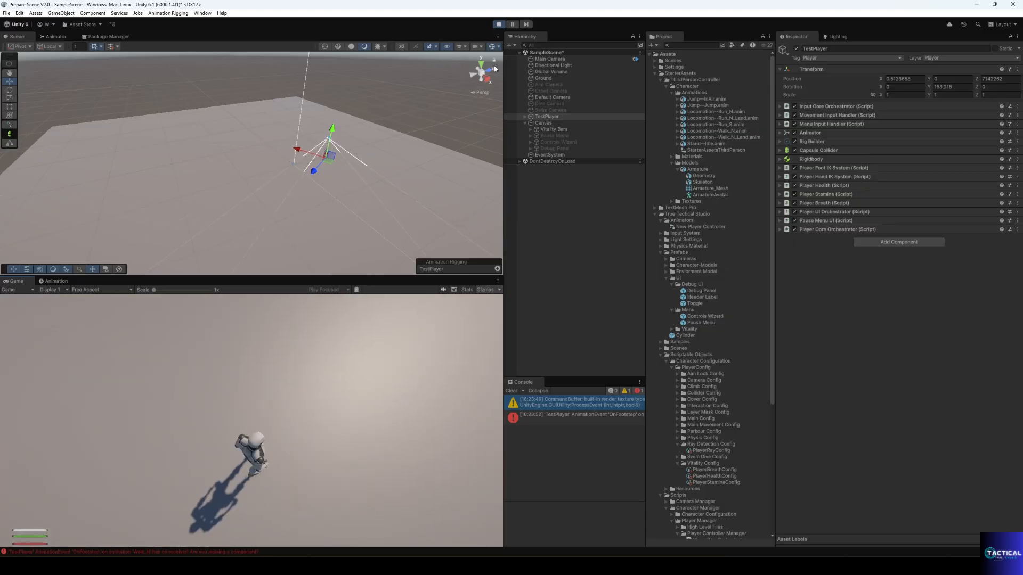
pyautogui.click(500, 25)
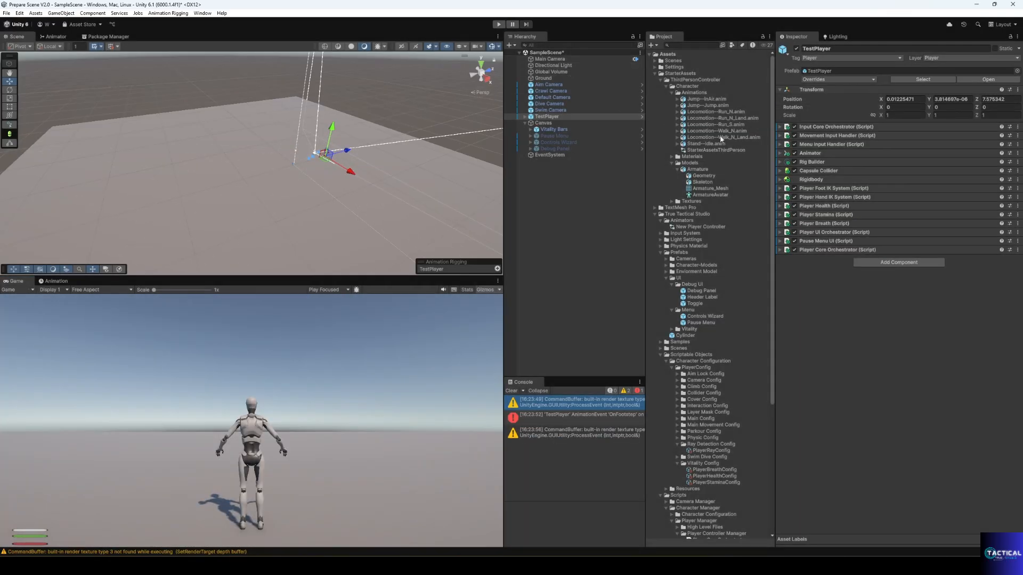
# - Add a Scale Vector 2 processor to the Look Action in TestPlayer's Movement Input Handler
pyautogui.click(819, 137)
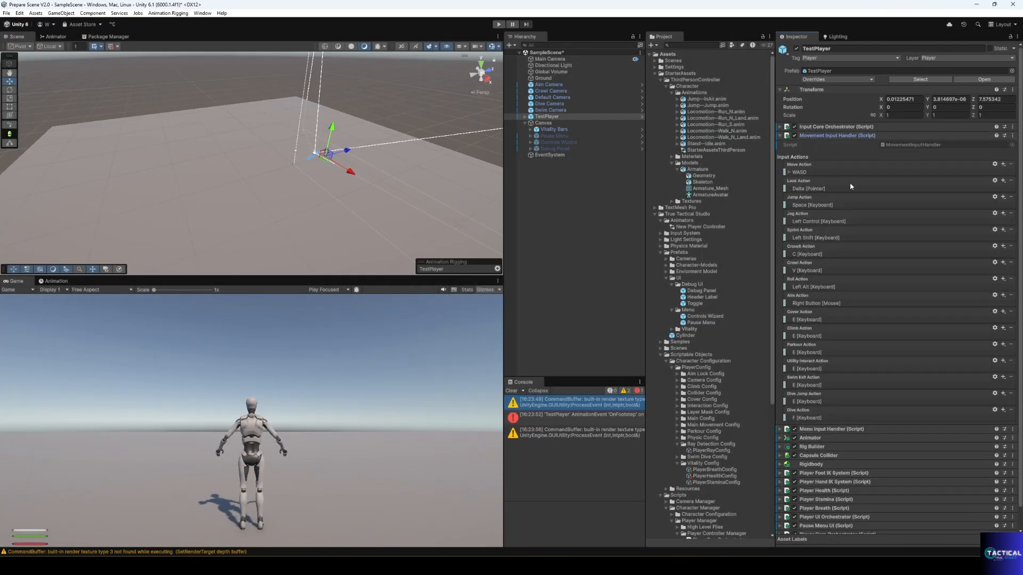
pyautogui.rightClick(932, 187)
pyautogui.click(942, 180)
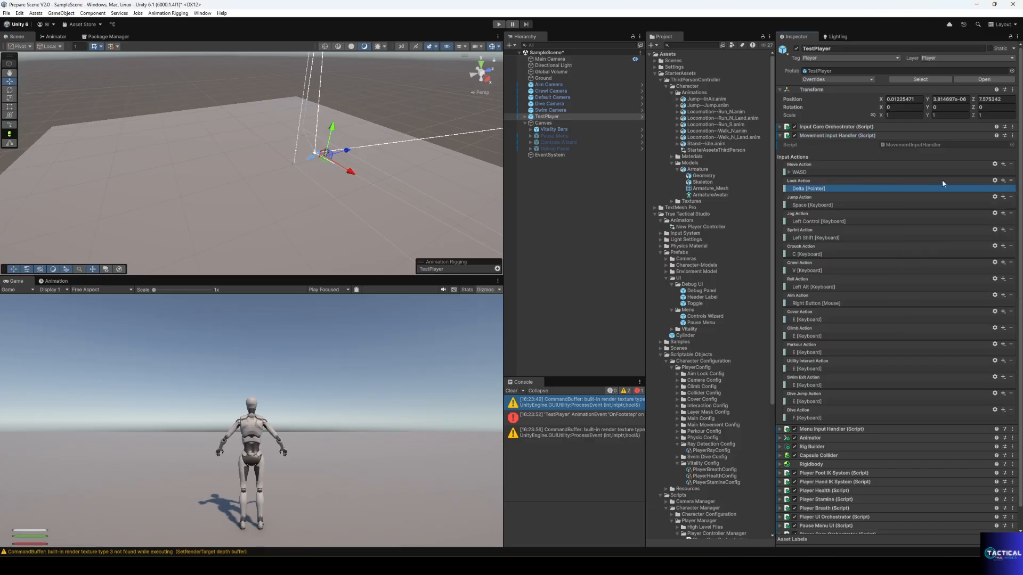
pyautogui.click(996, 181)
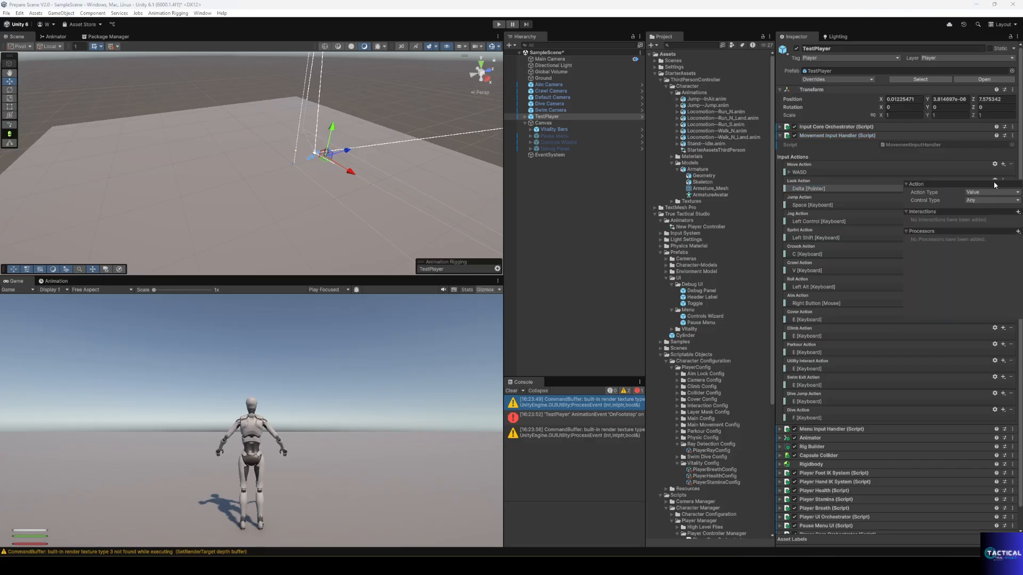
pyautogui.click(1017, 231)
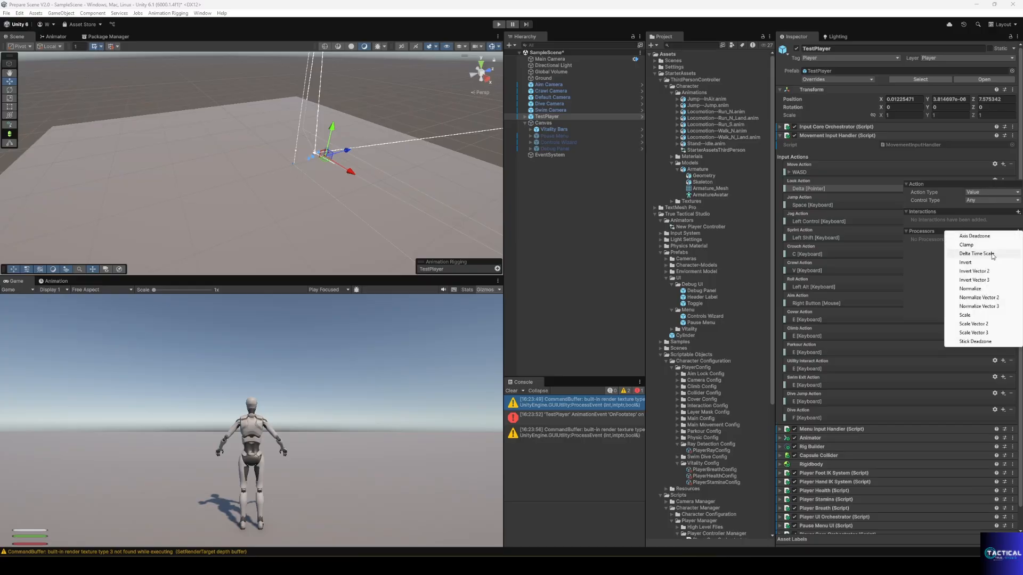
pyautogui.click(981, 324)
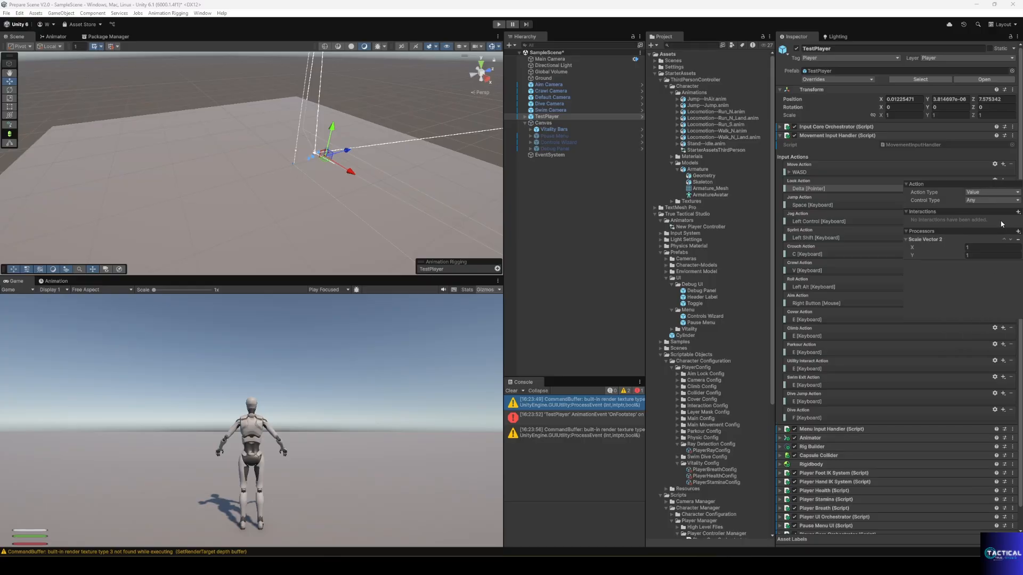
# - Add an Invert Vector 2 processor to the Look Action and set the Scale Vector 2 X value to 0.3
pyautogui.click(1019, 235)
pyautogui.click(984, 276)
pyautogui.click(976, 249)
pyautogui.click(968, 273)
pyautogui.click(972, 247)
pyautogui.write('0.3')
pyautogui.click(973, 255)
# - Playtest walking and sprinting with the adjusted look input, stop the scene, and inspect an OnFootstep error in the console
pyautogui.hotkey('ctrl', 'p')
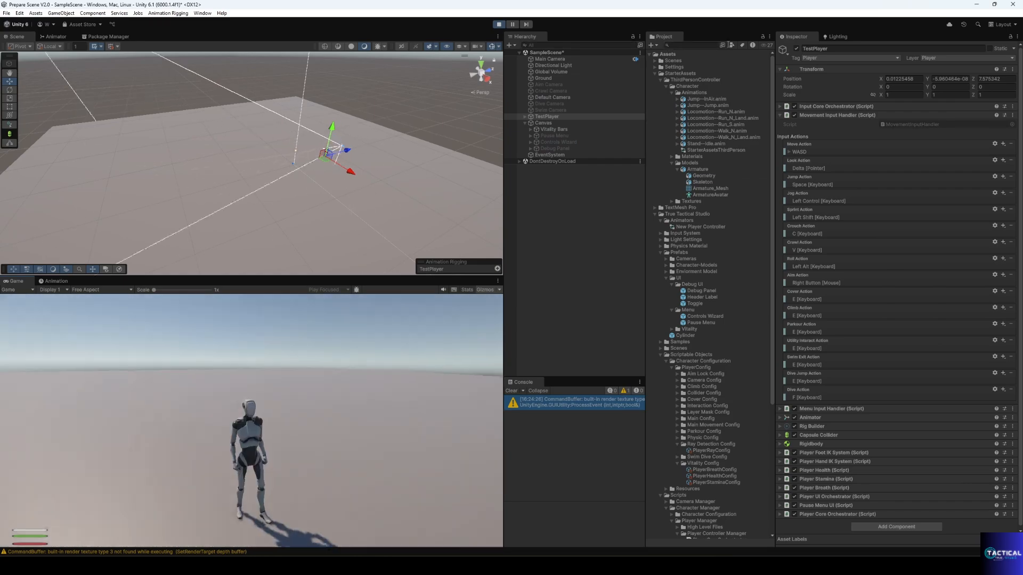
pyautogui.press('w')
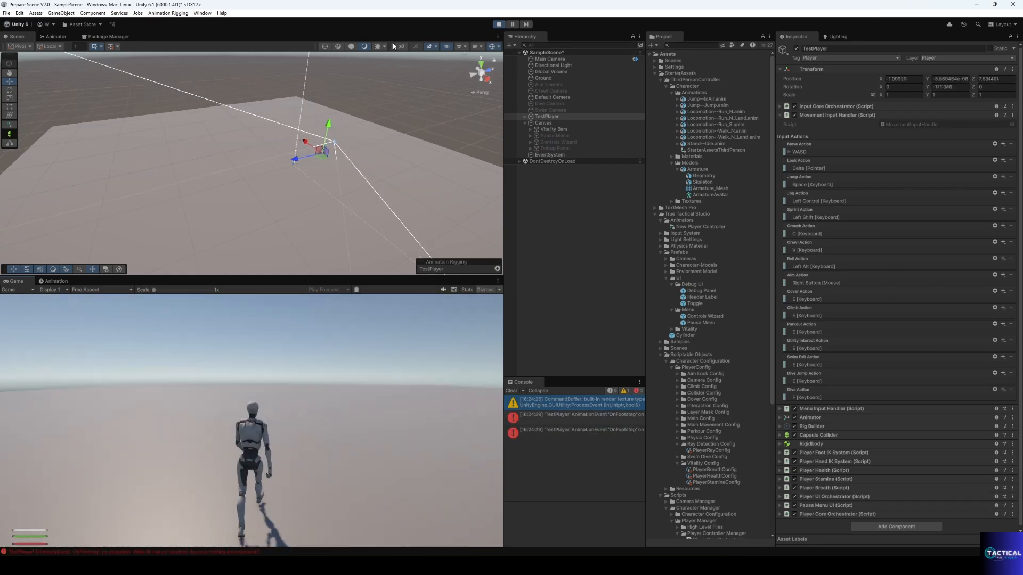
pyautogui.hotkey('shift', 'w')
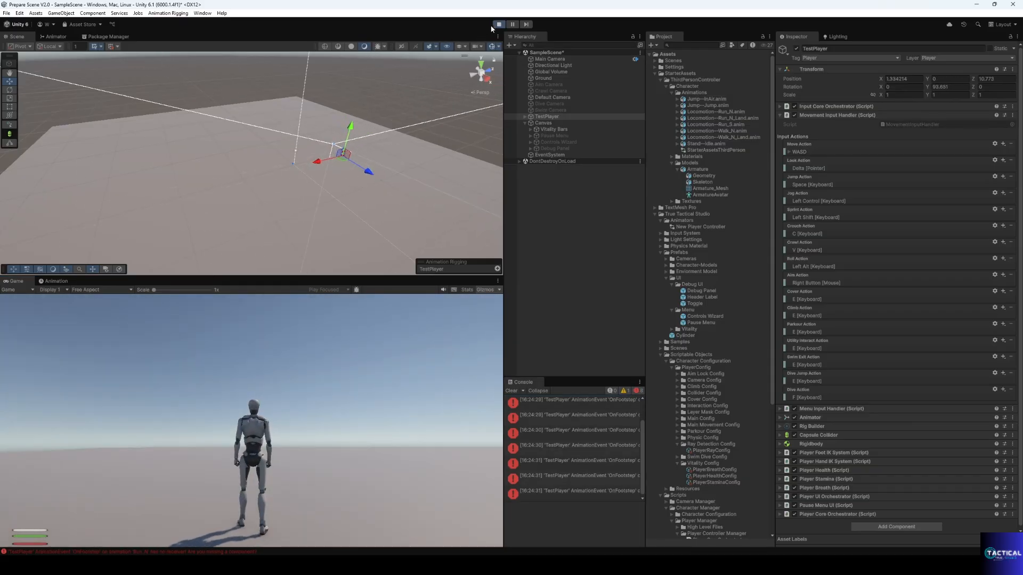
pyautogui.click(499, 25)
pyautogui.click(566, 407)
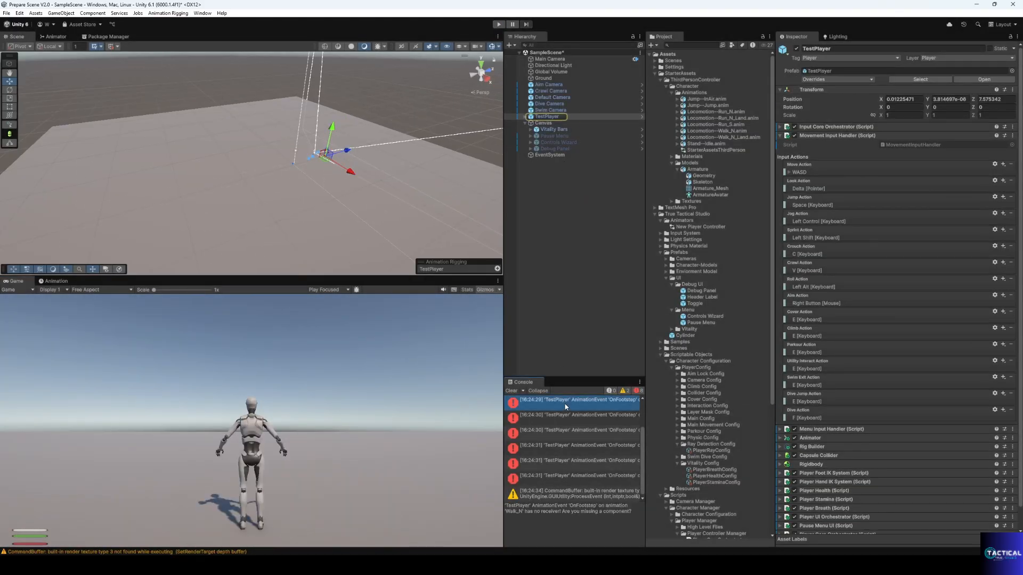
# - Delete the animation event from the JumpLand clip of Jump--Jump.anim and apply the import settings
pyautogui.click(703, 105)
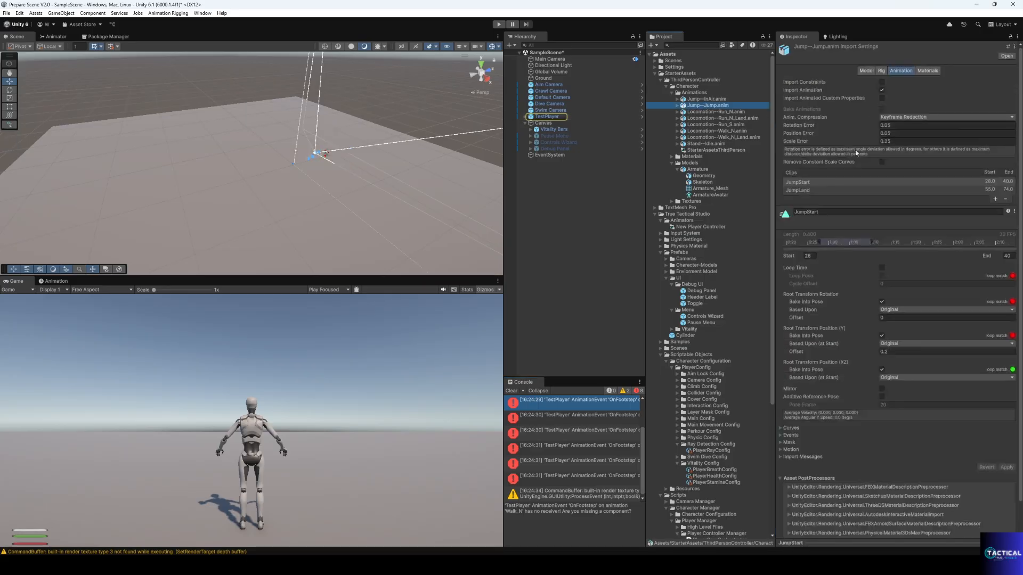
pyautogui.scroll(-2, 811, 193)
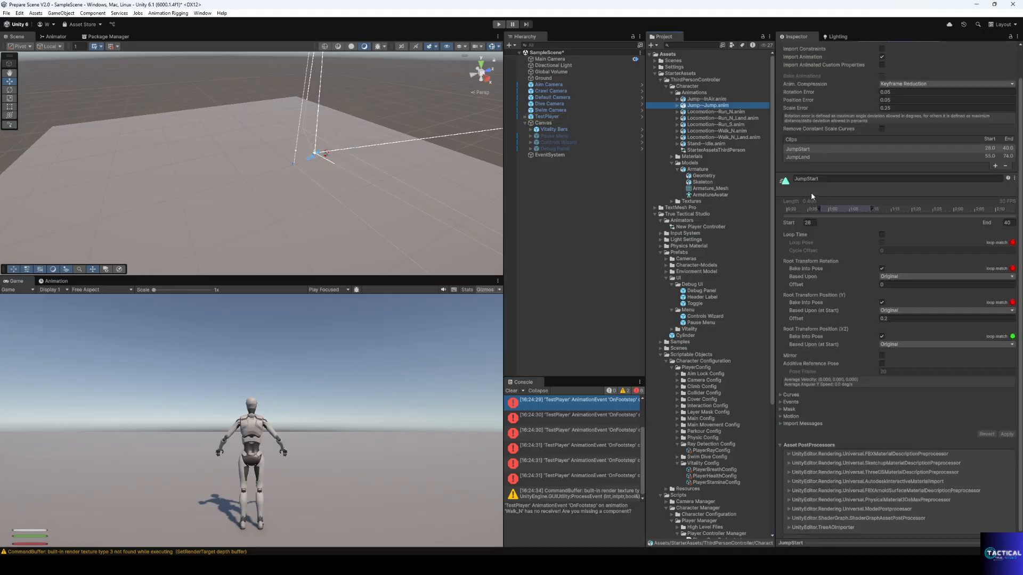
pyautogui.click(795, 156)
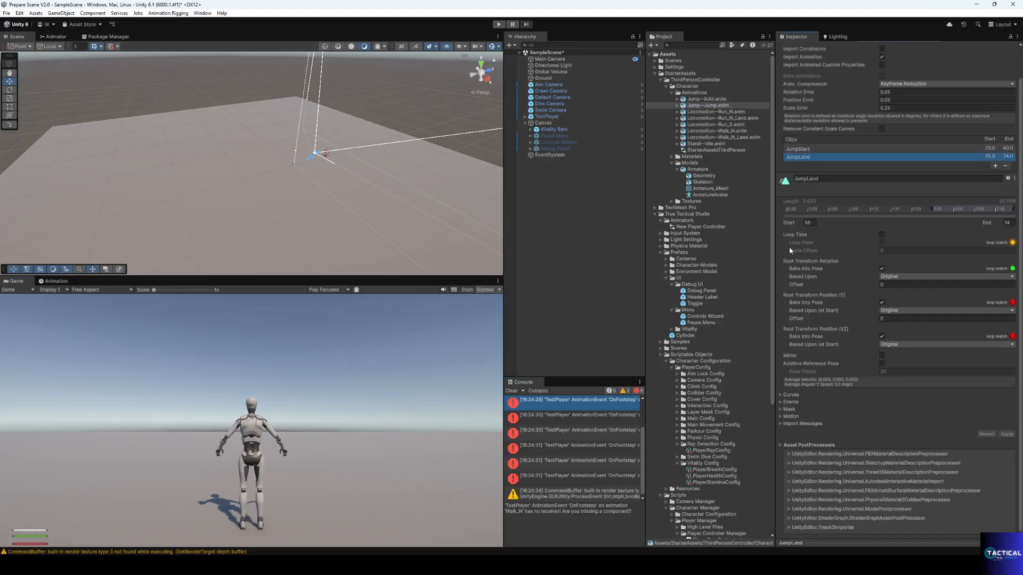
pyautogui.click(780, 402)
pyautogui.rightClick(834, 411)
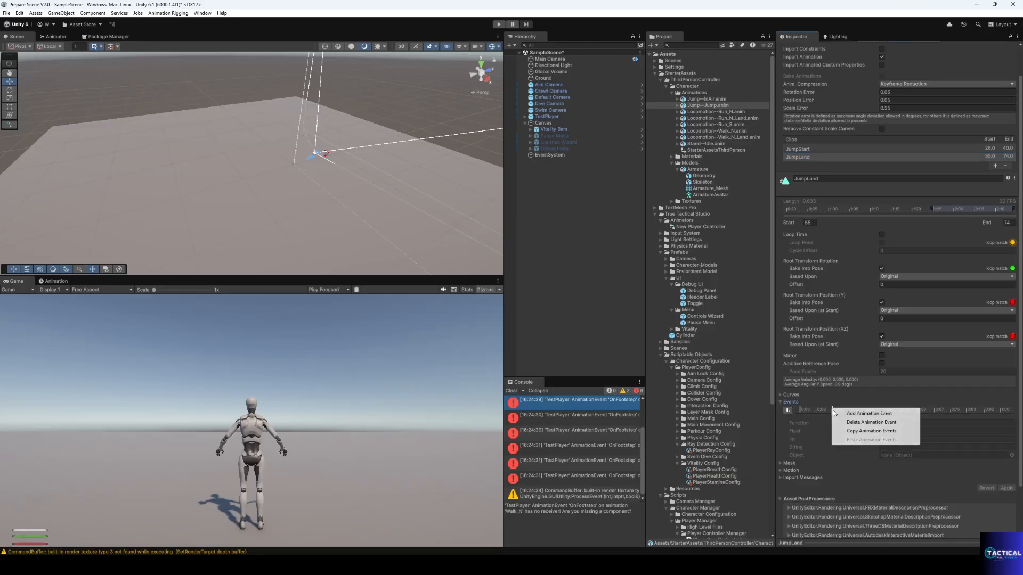
pyautogui.click(851, 425)
pyautogui.click(1006, 487)
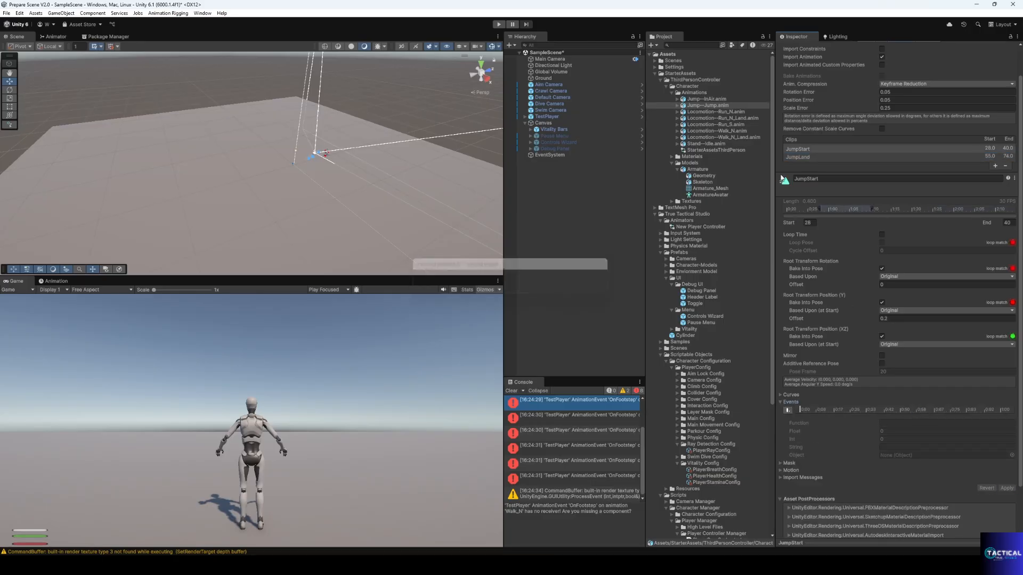
# - Delete both animation events from the Run_N clip of Locomotion--Run_N.anim
pyautogui.click(722, 111)
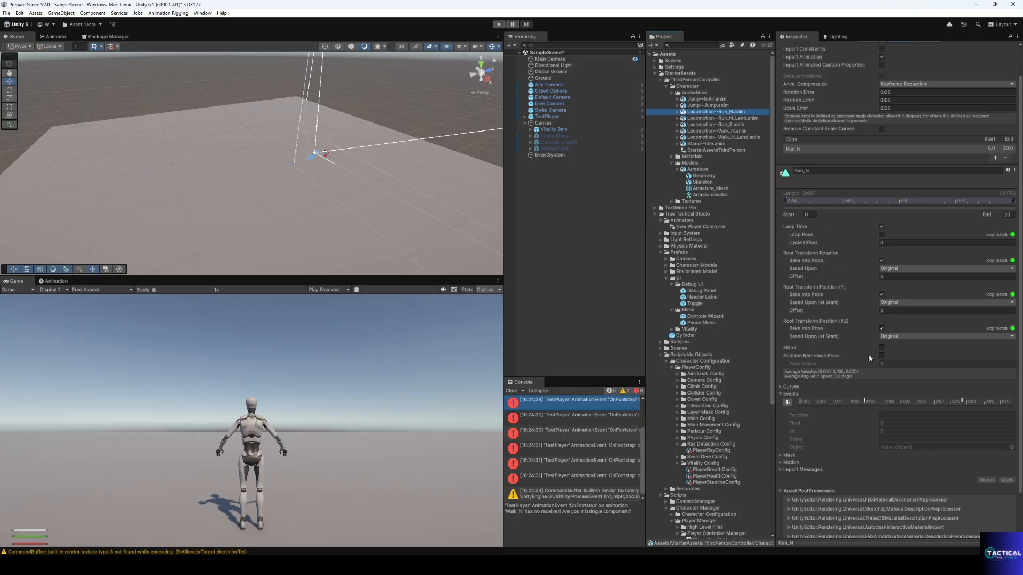
pyautogui.rightClick(867, 406)
pyautogui.click(887, 421)
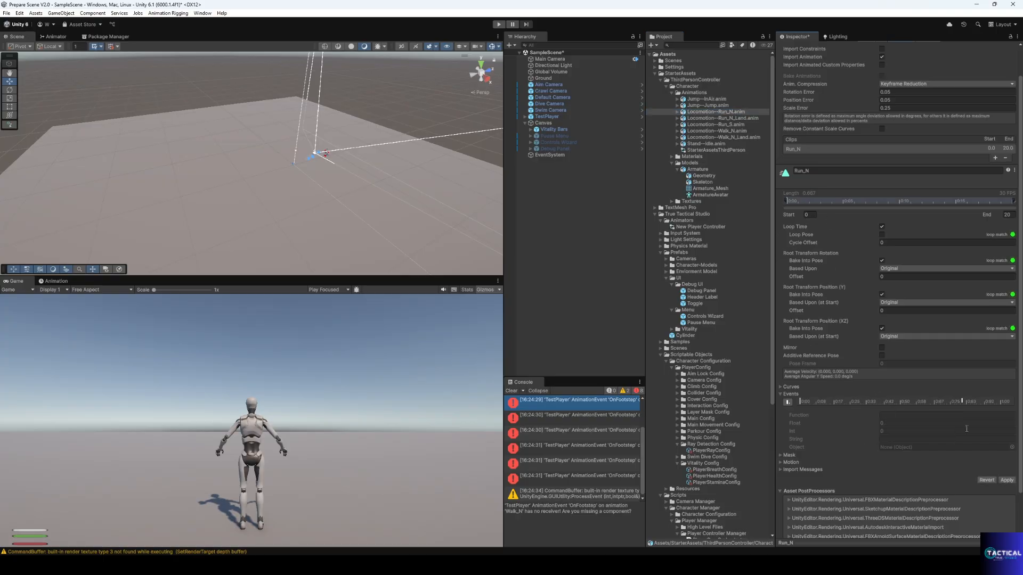
pyautogui.rightClick(963, 403)
pyautogui.click(967, 416)
# - Delete the animation event from the Run_N_Land clip of Locomotion--Run_N_Land.anim
pyautogui.click(706, 118)
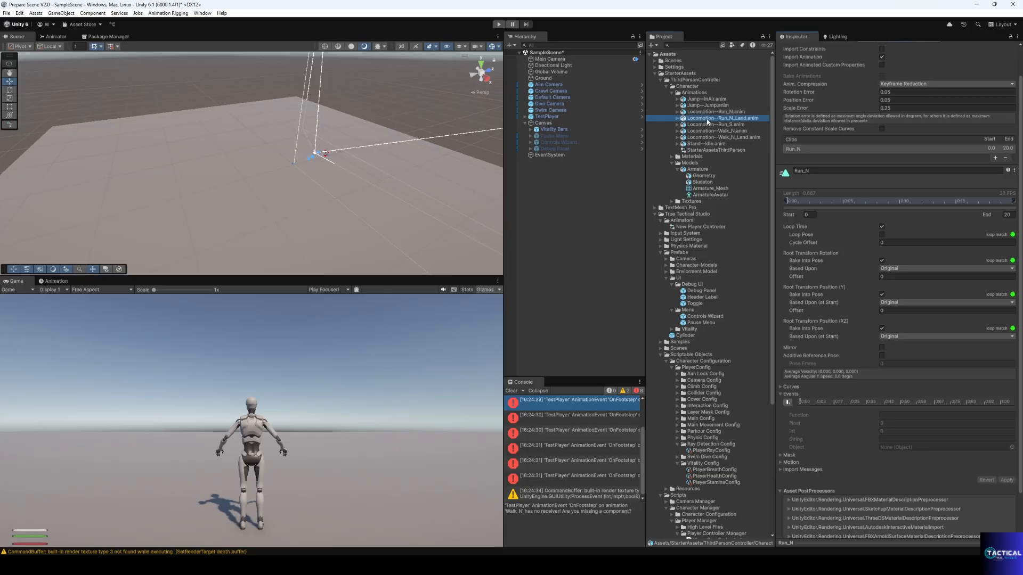
pyautogui.rightClick(837, 403)
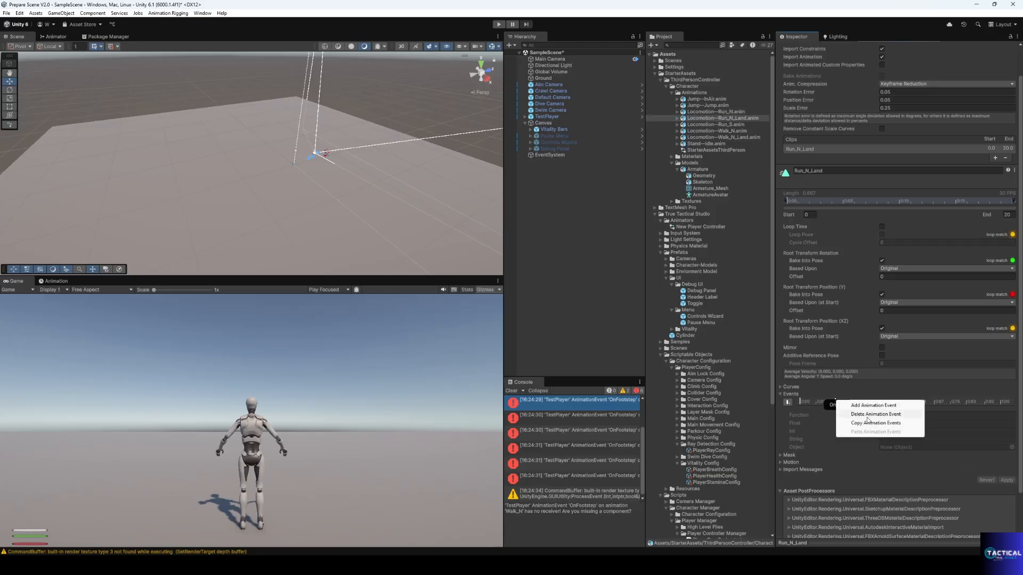
pyautogui.click(875, 414)
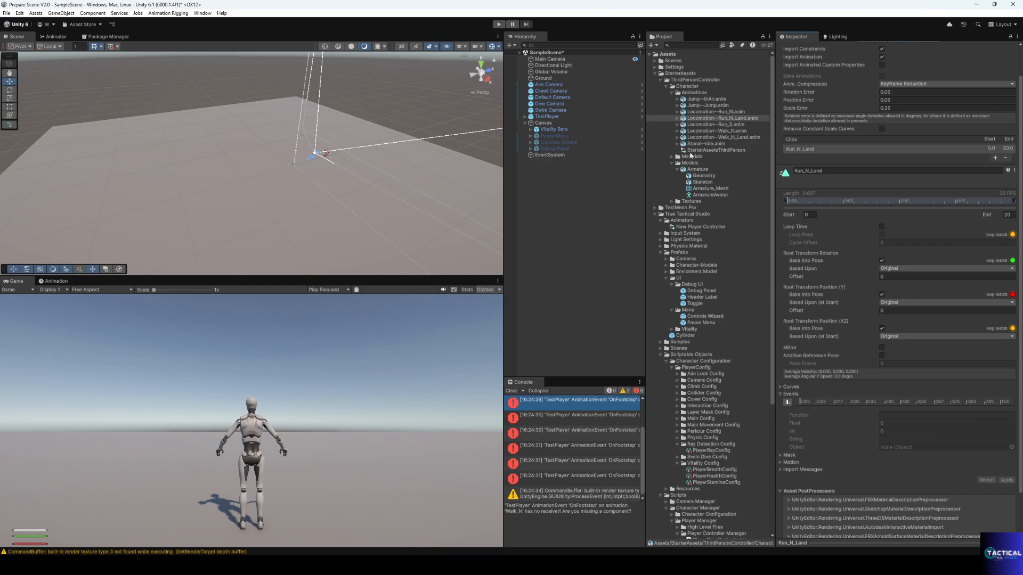
# - Delete both animation events from the Run_S clip of Locomotion--Run_S.anim
pyautogui.click(715, 124)
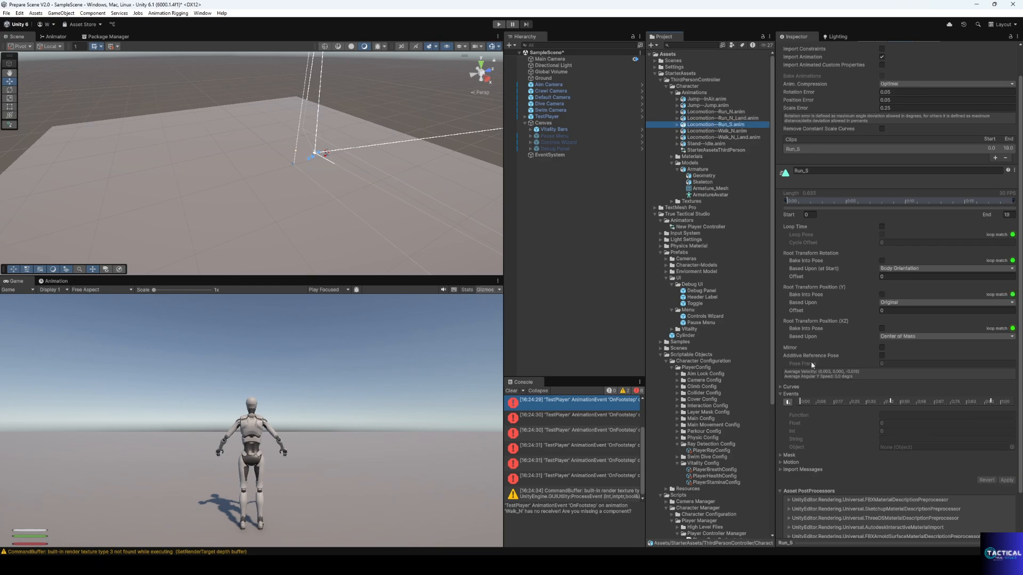
pyautogui.rightClick(890, 403)
pyautogui.click(912, 416)
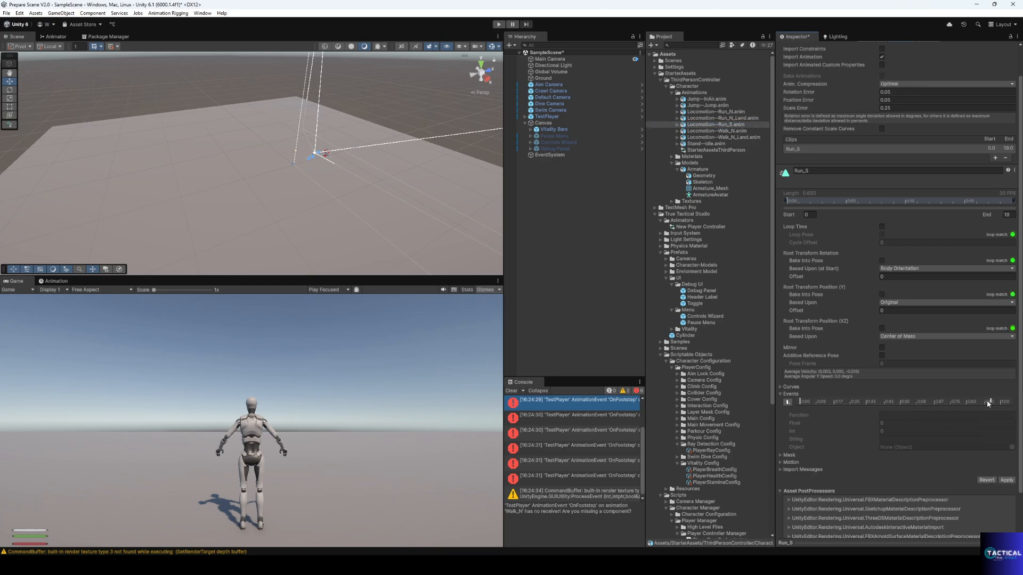
pyautogui.rightClick(987, 403)
pyautogui.click(996, 416)
# - Delete both animation events from the Walk_N clip of Locomotion--Walk_N.anim and apply the import settings
pyautogui.click(709, 131)
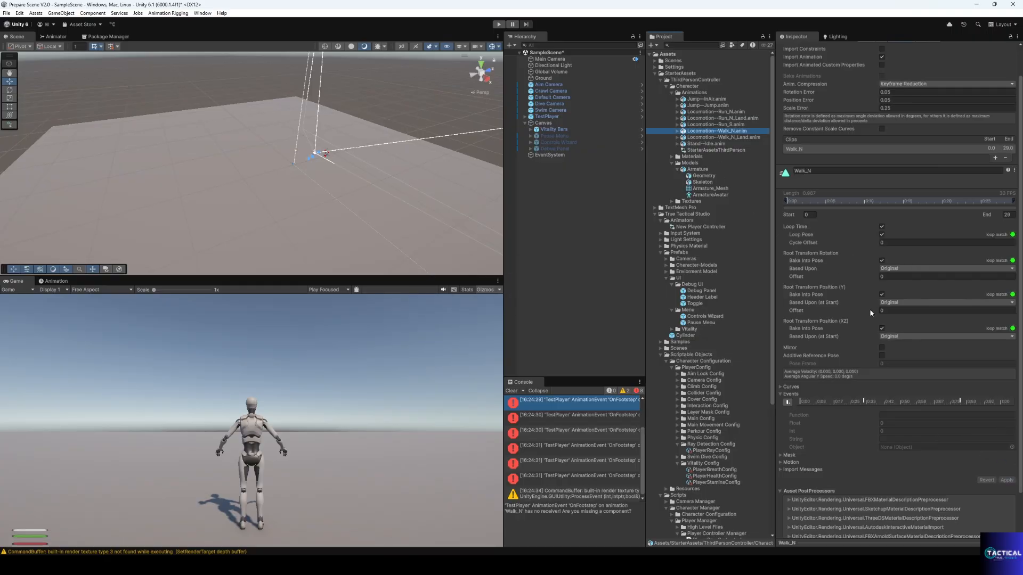
pyautogui.rightClick(863, 401)
pyautogui.click(948, 413)
pyautogui.rightClick(959, 403)
pyautogui.click(970, 415)
pyautogui.click(1014, 479)
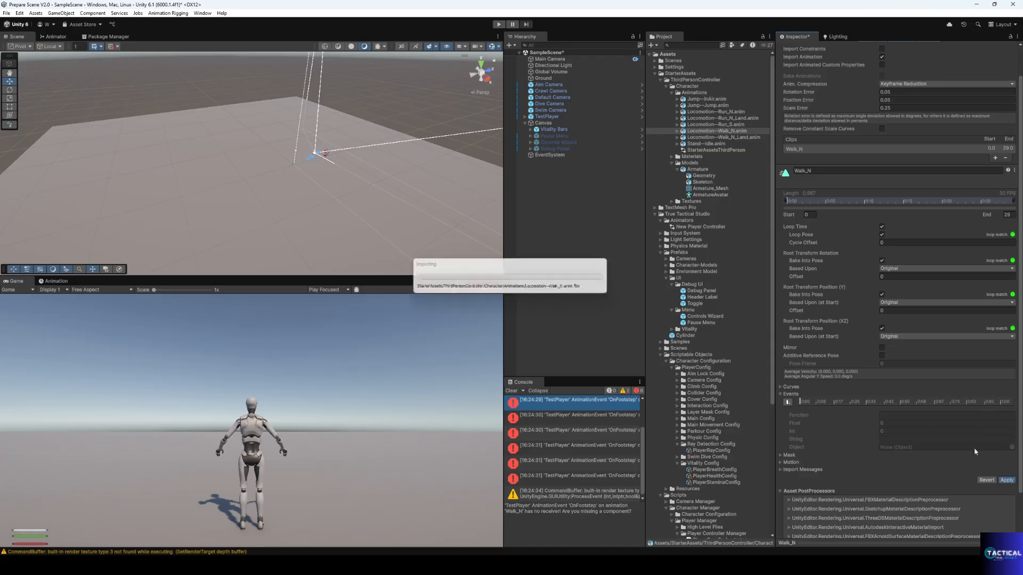
# - Delete the animation event from the Walk_N_Land clip of Locomotion--Walk_N_Land.anim and apply the import settings
pyautogui.click(712, 137)
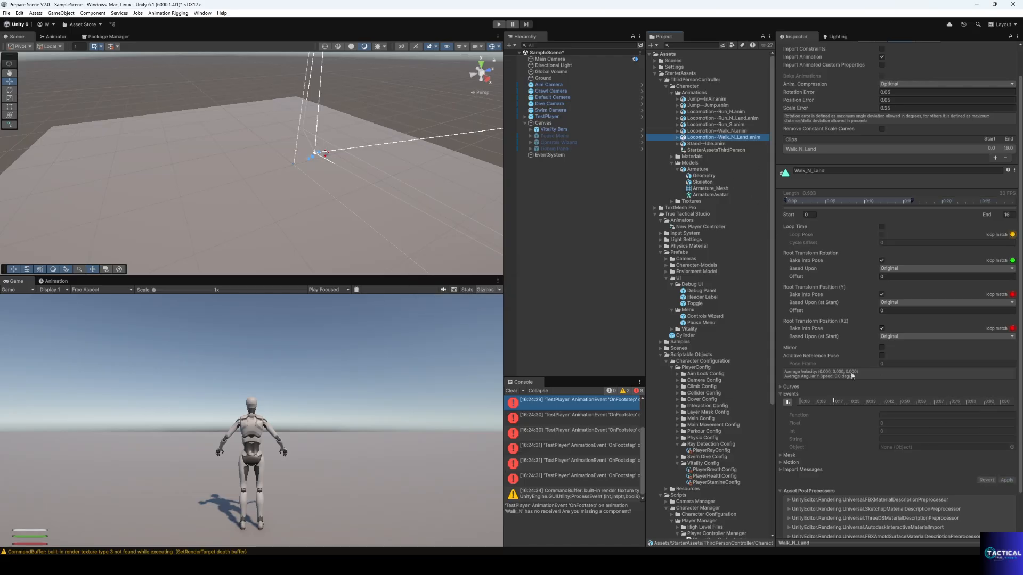
pyautogui.rightClick(835, 402)
pyautogui.click(878, 410)
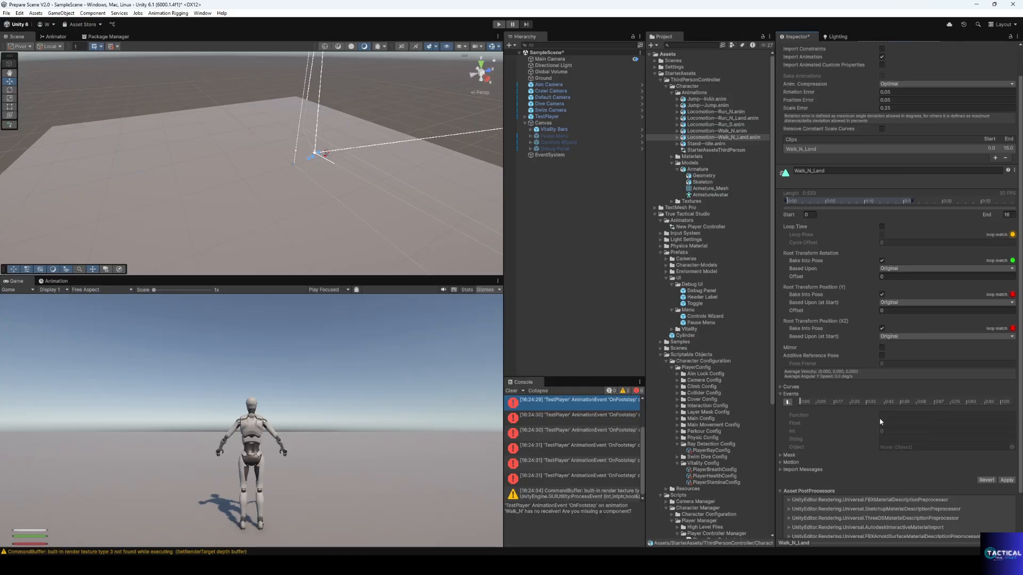
pyautogui.click(1008, 480)
# - Playtest the scene, walking TestPlayer in several directions and jumping to check the movement, and end the playtest
pyautogui.click(499, 24)
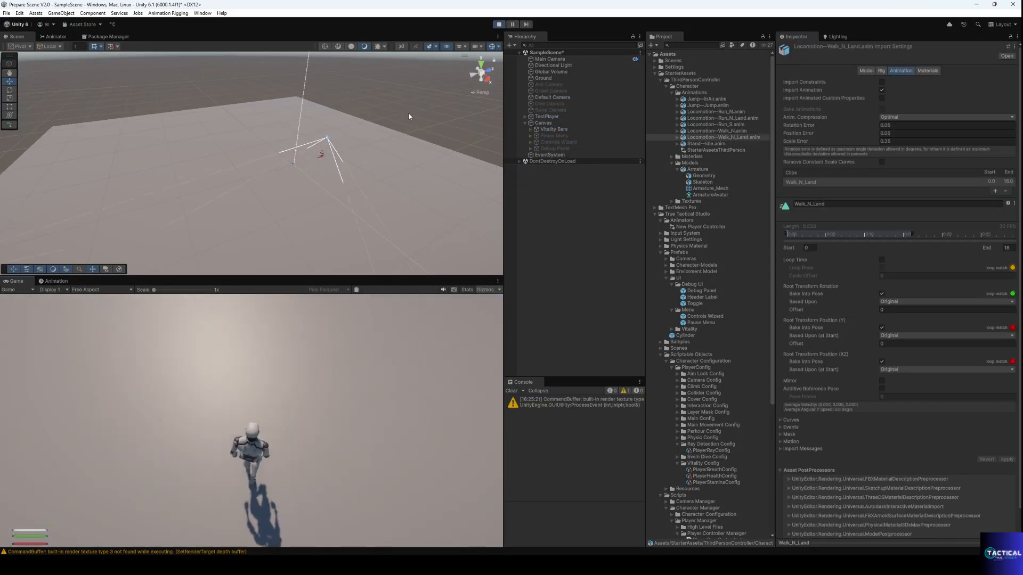
pyautogui.press('w')
pyautogui.press('space')
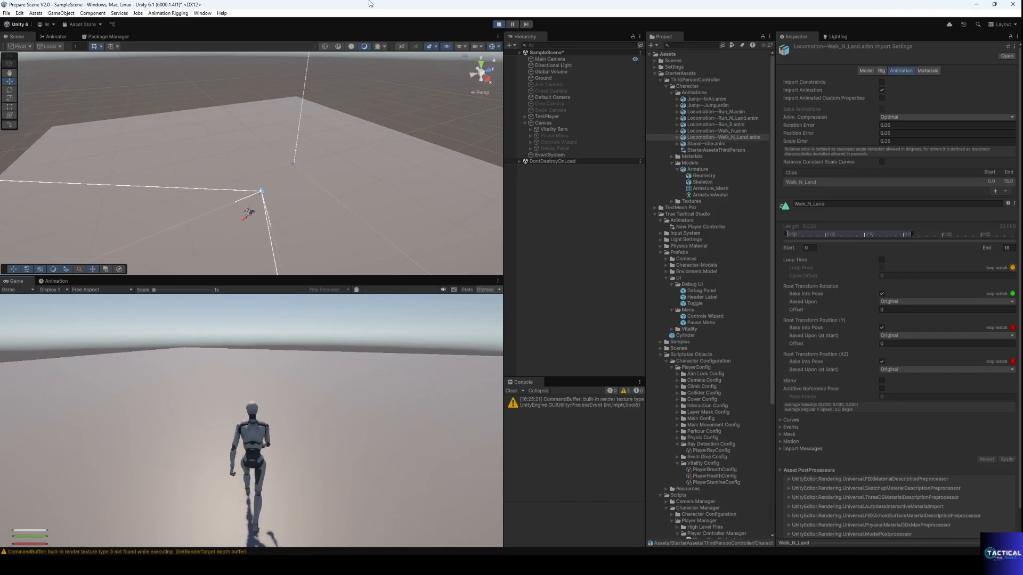
pyautogui.press('d')
pyautogui.press('s')
pyautogui.press('w')
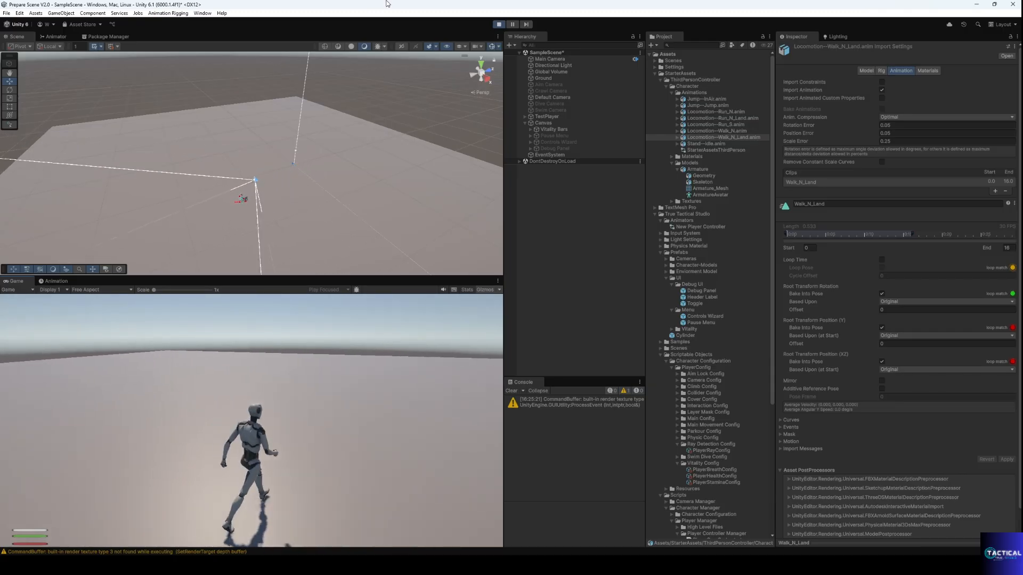
pyautogui.click(497, 24)
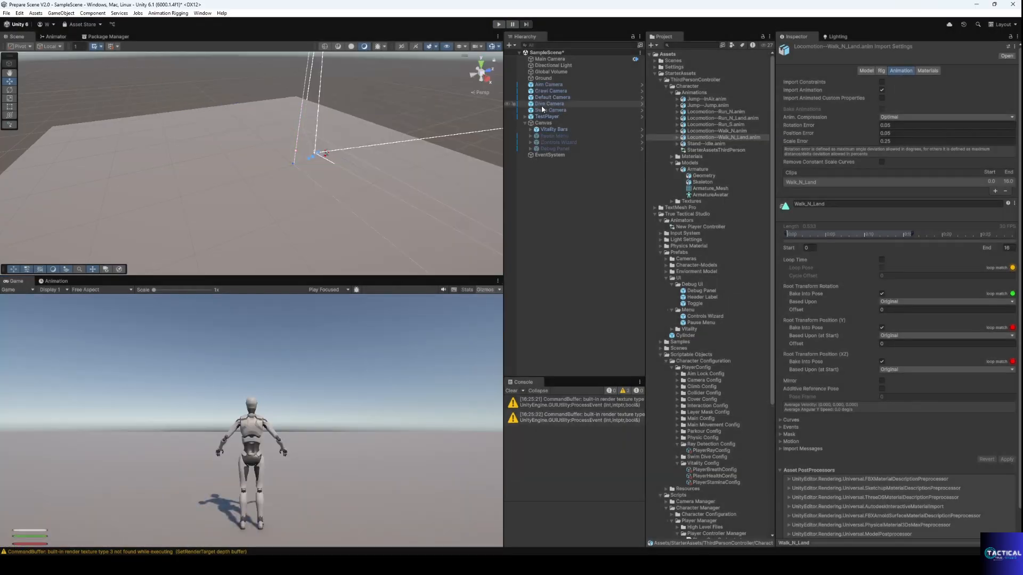
# - Centre both the Pause Menu and Controls Wizard on the canvas, using the middle-center anchor preset with position
pyautogui.click(554, 136)
pyautogui.keyDown('shift'); pyautogui.click(557, 142); pyautogui.keyUp('shift')
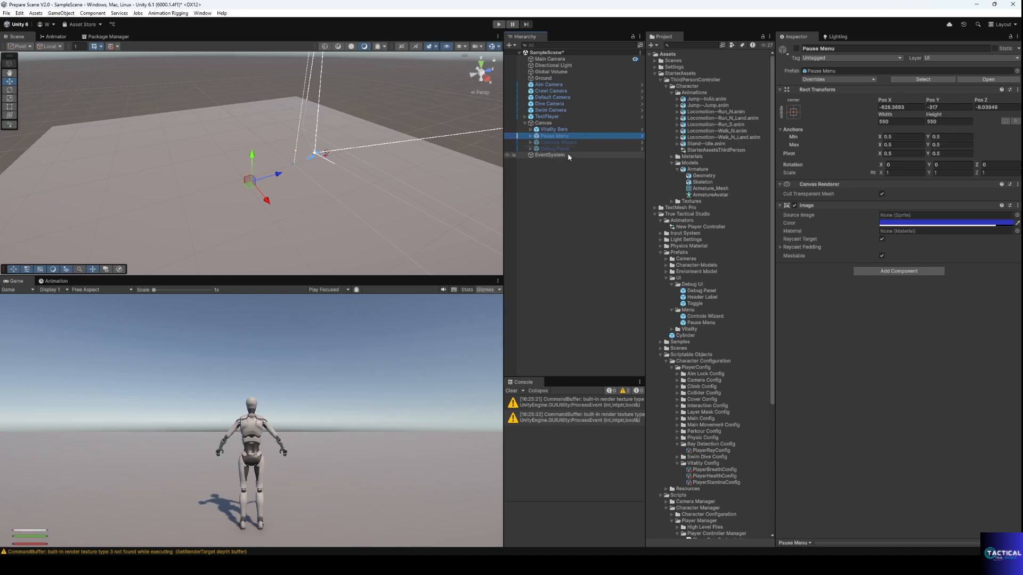
pyautogui.click(793, 112)
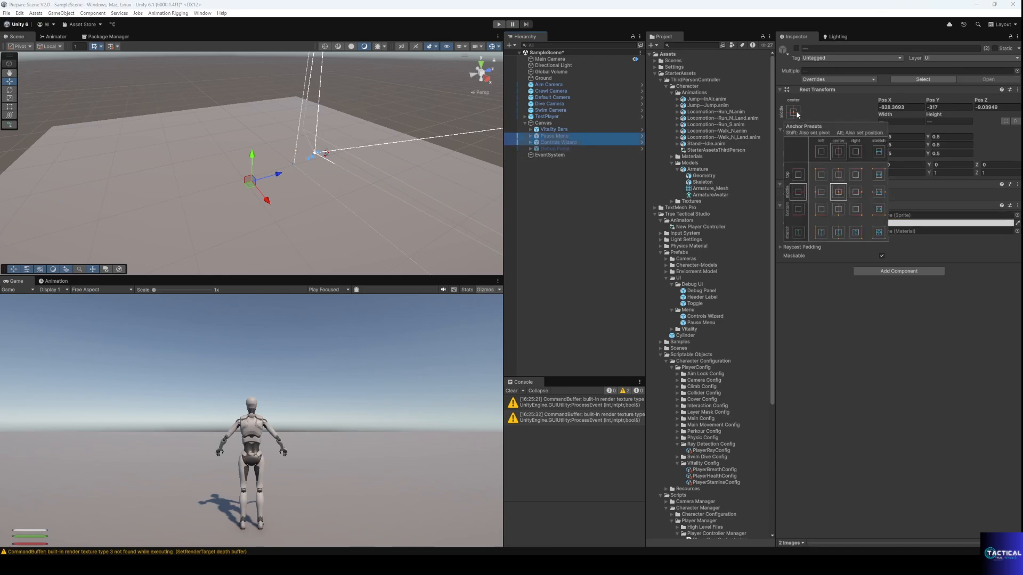
pyautogui.keyDown('alt'); pyautogui.click(838, 192); pyautogui.keyUp('alt')
# - Playtest the pause menu by trying Resume Game, Controls and Exit Game, moving the character in between
pyautogui.hotkey('ctrl', 'p')
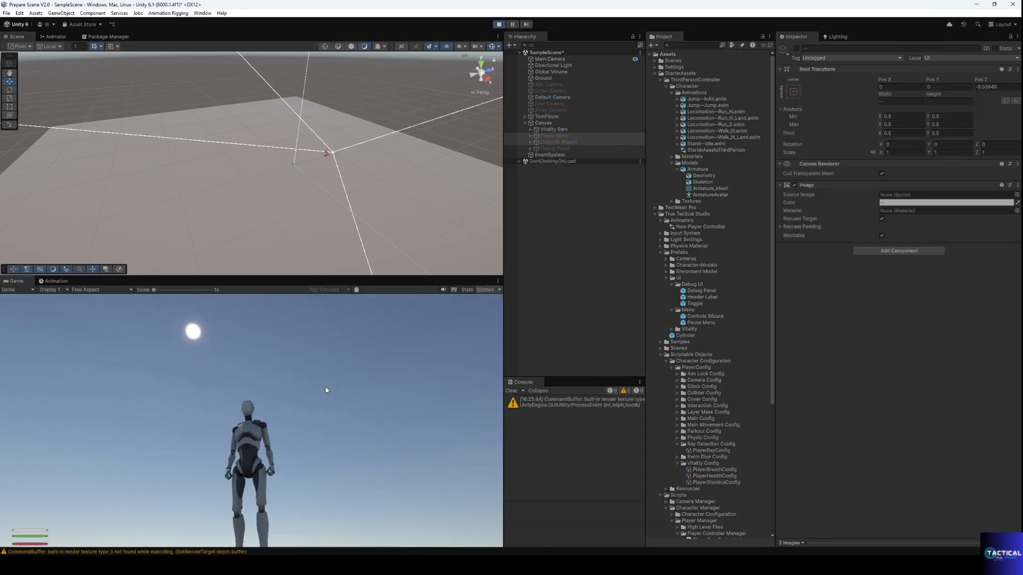
pyautogui.press('Escape')
pyautogui.click(223, 362)
pyautogui.press('Escape')
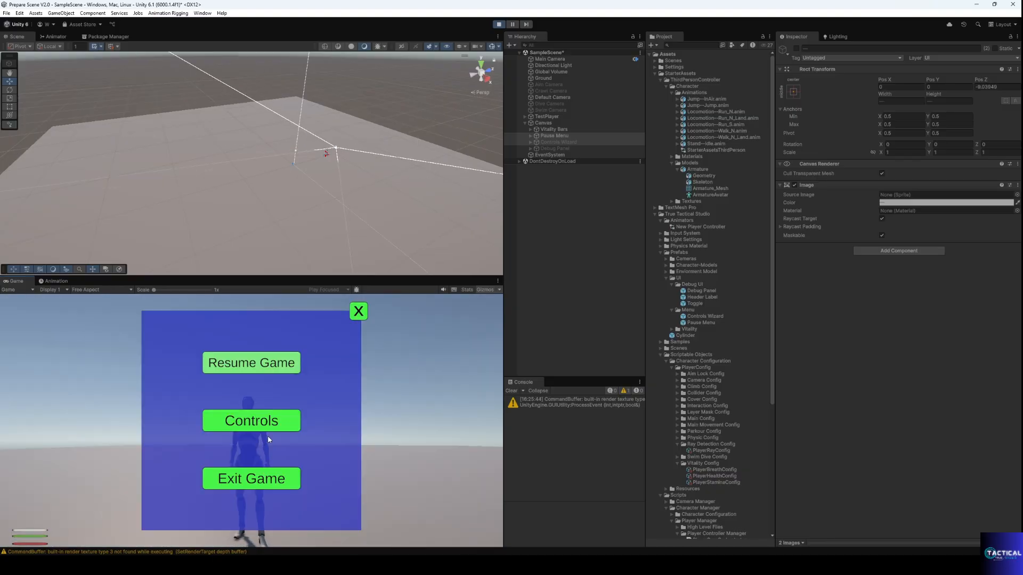
pyautogui.click(261, 423)
pyautogui.press('Escape')
pyautogui.press('w')
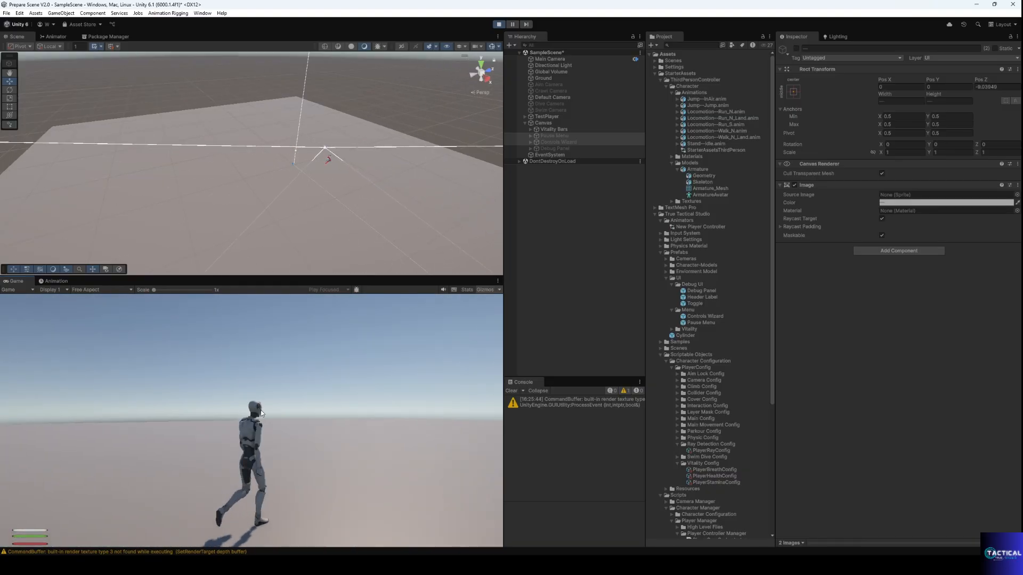
pyautogui.press('Escape')
pyautogui.click(251, 478)
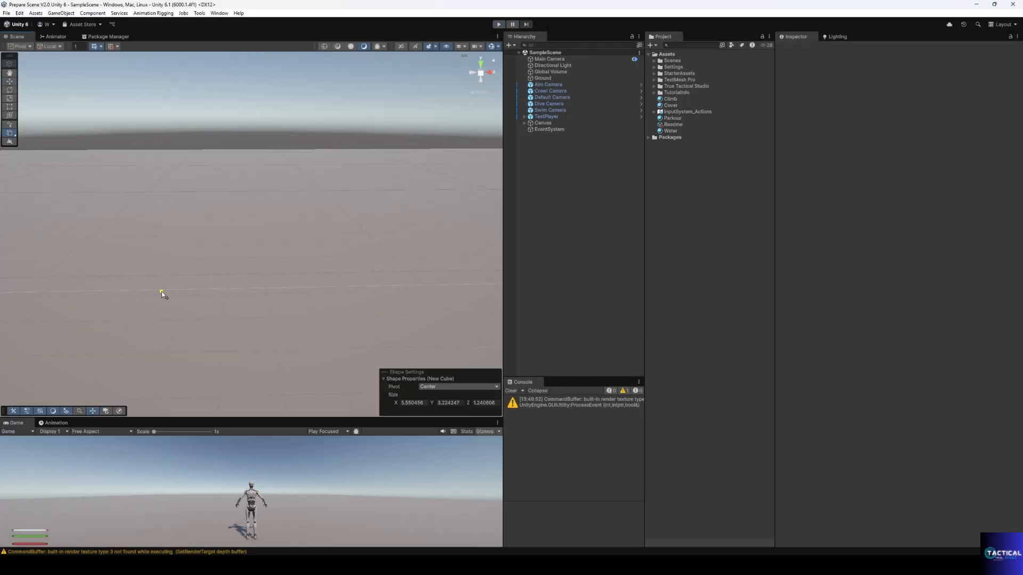
# - Draw a ProBuilder cube about 5.6 × 4.1 × 0.8 on the ground and name it HighCover
pyautogui.moveTo(162, 292); pyautogui.dragTo(370, 271)
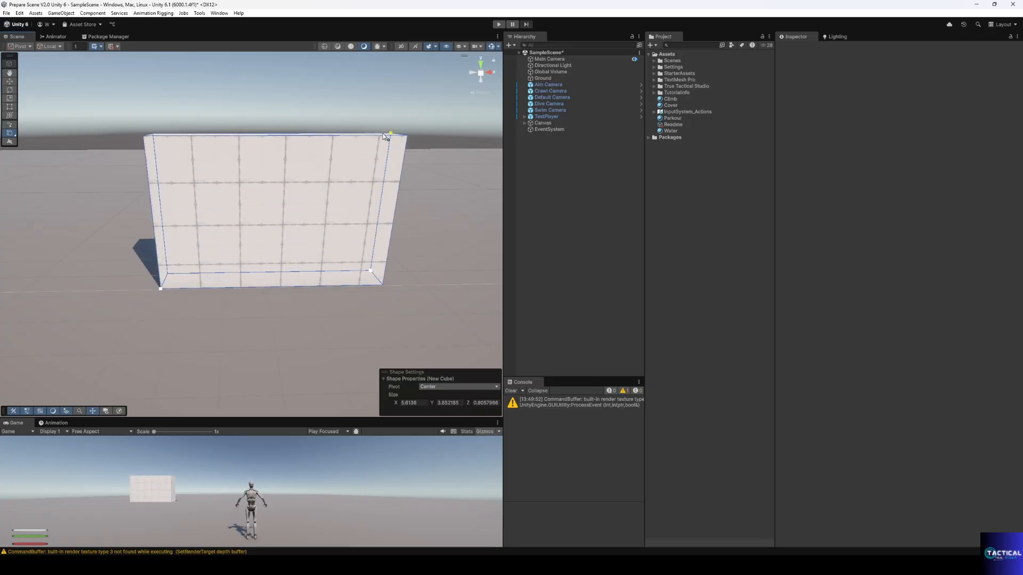
pyautogui.click(387, 111)
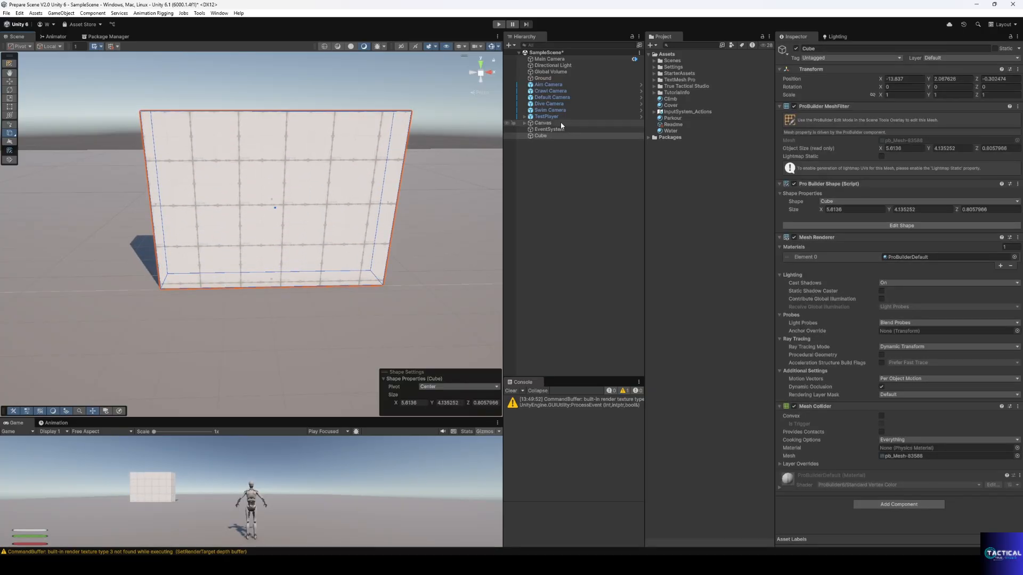
pyautogui.click(563, 137)
pyautogui.click(565, 137)
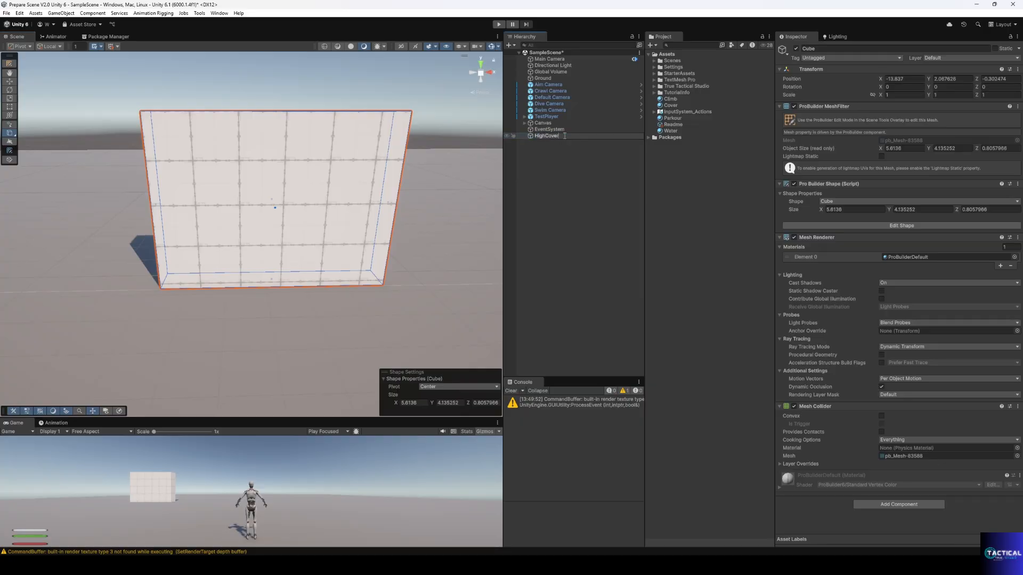
pyautogui.press('Return')
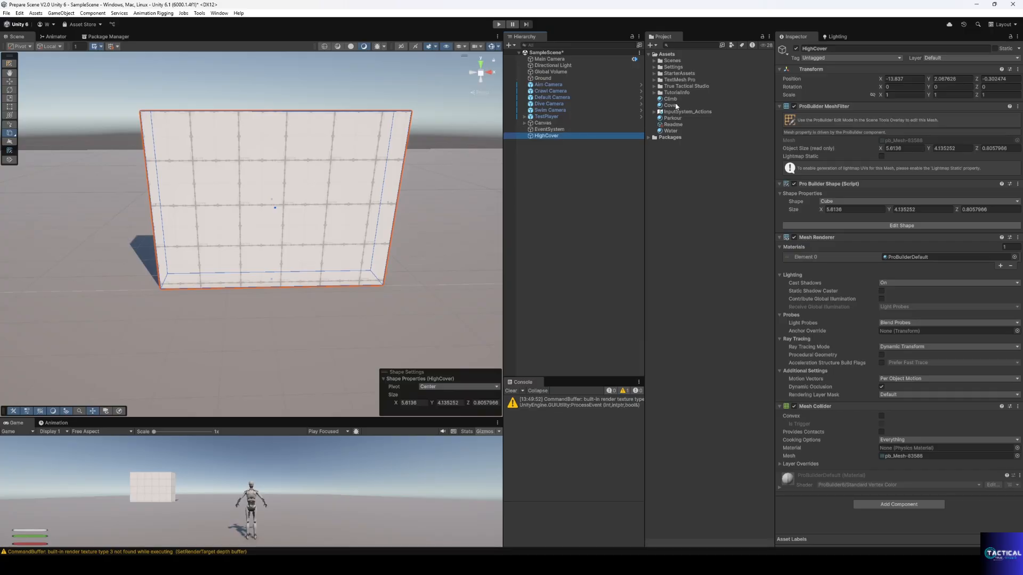
# - Apply the Cover material to HighCover and set its layer to Interactable
pyautogui.moveTo(674, 106); pyautogui.dragTo(542, 137)
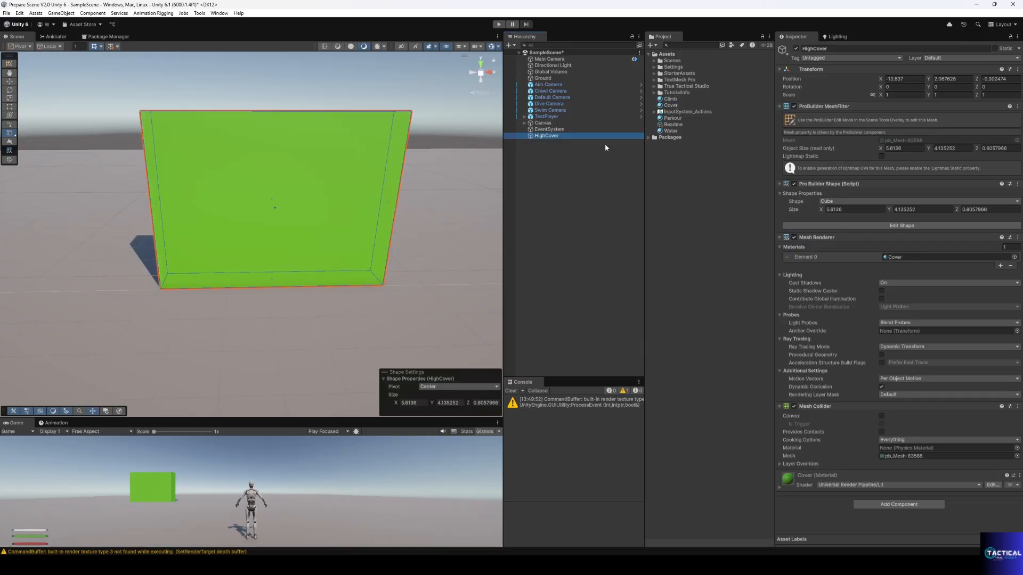
pyautogui.click(945, 58)
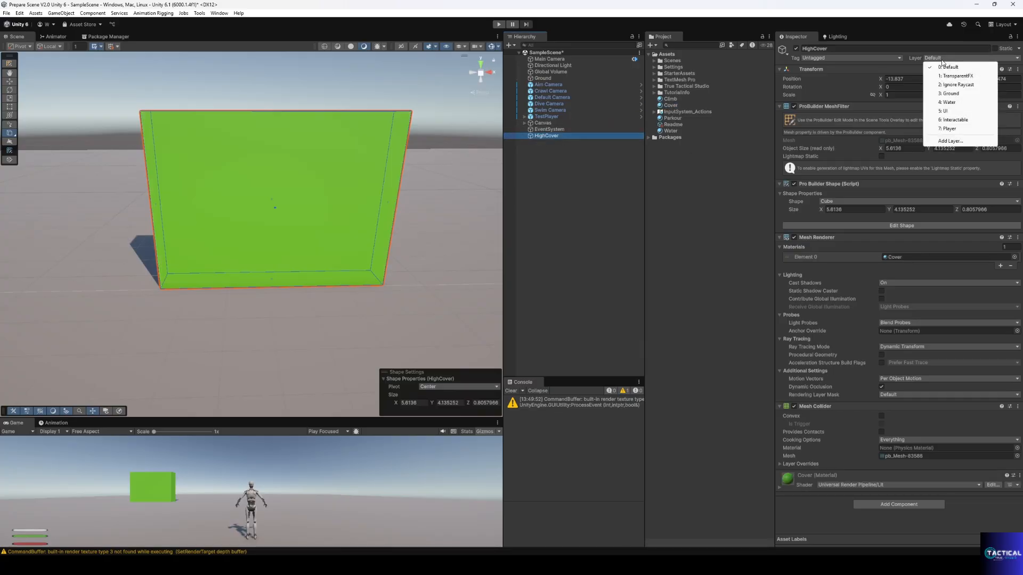
pyautogui.click(950, 120)
# - Add the Cover Object component to HighCover and deselect the object
pyautogui.click(898, 508)
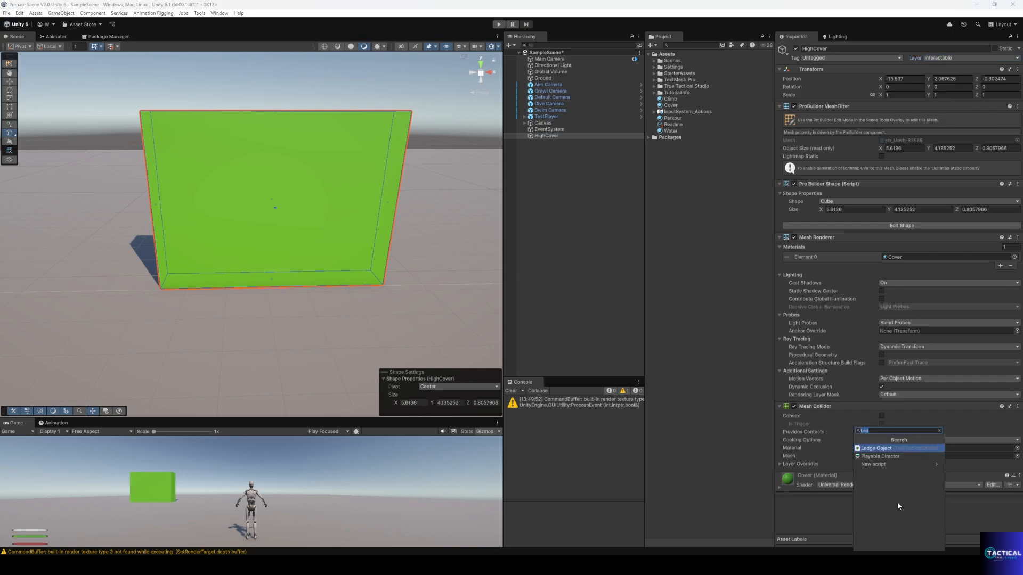
pyautogui.write('cover')
pyautogui.press('Return')
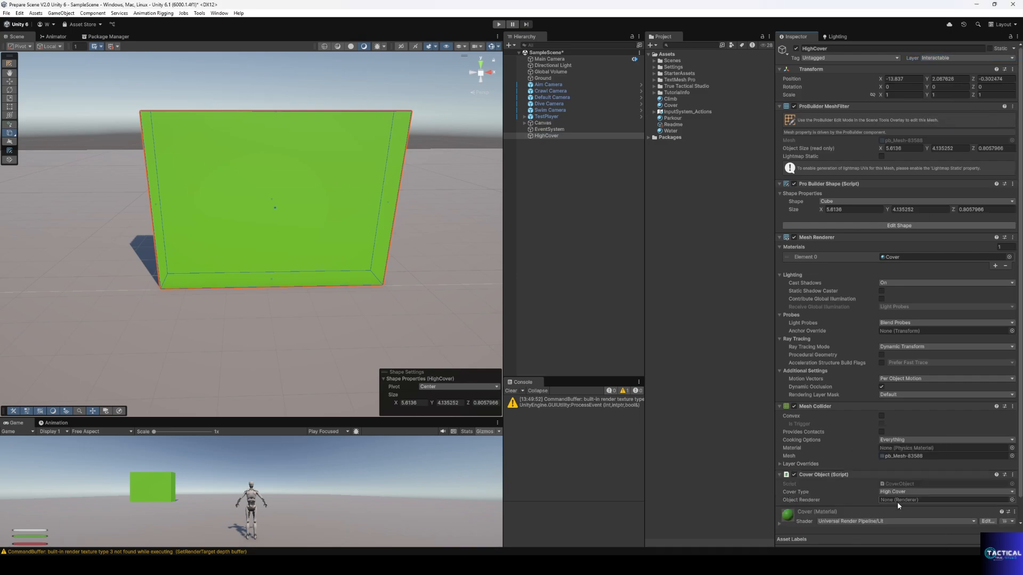
pyautogui.click(548, 155)
# - Draw a low ProBuilder cube about 4.5 × 0.9 × 1.0 beside HighCover and name it LowCover
pyautogui.moveTo(327, 300); pyautogui.dragTo(209, 329, button='right')
pyautogui.press('w')
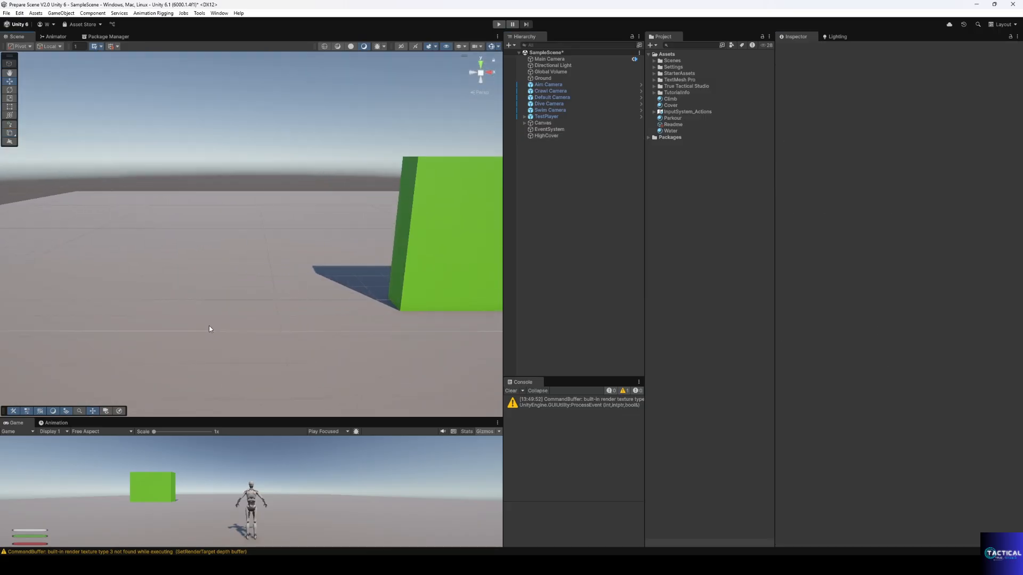
pyautogui.hotkey('ctrl', 'shift', 'k')
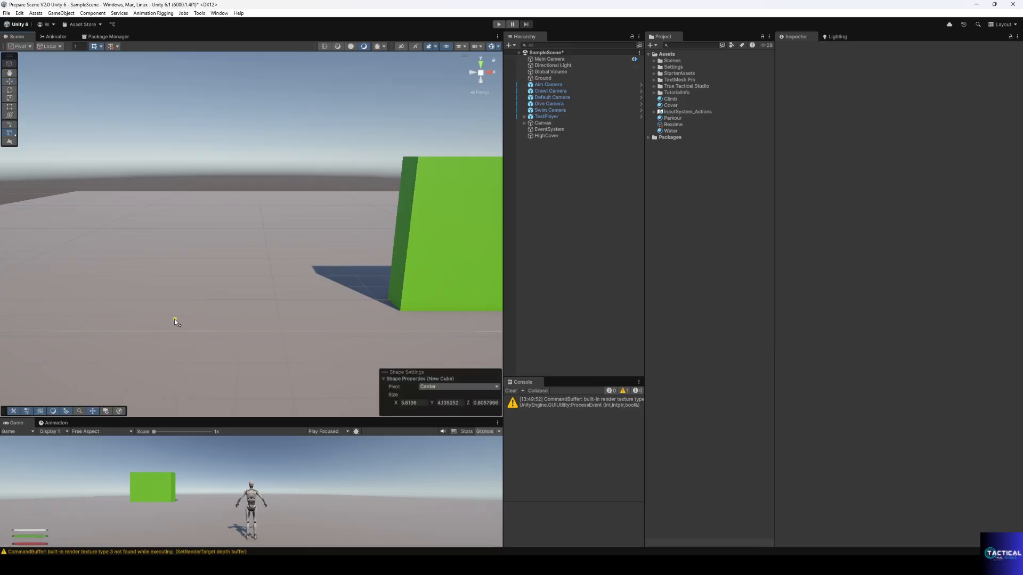
pyautogui.moveTo(145, 315); pyautogui.dragTo(306, 300)
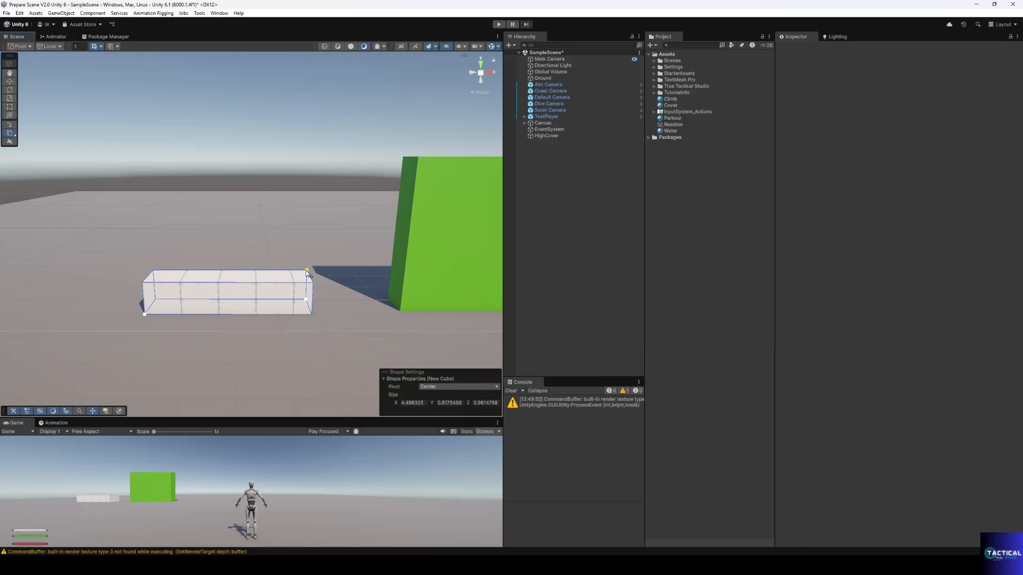
pyautogui.click(308, 273)
pyautogui.click(546, 141)
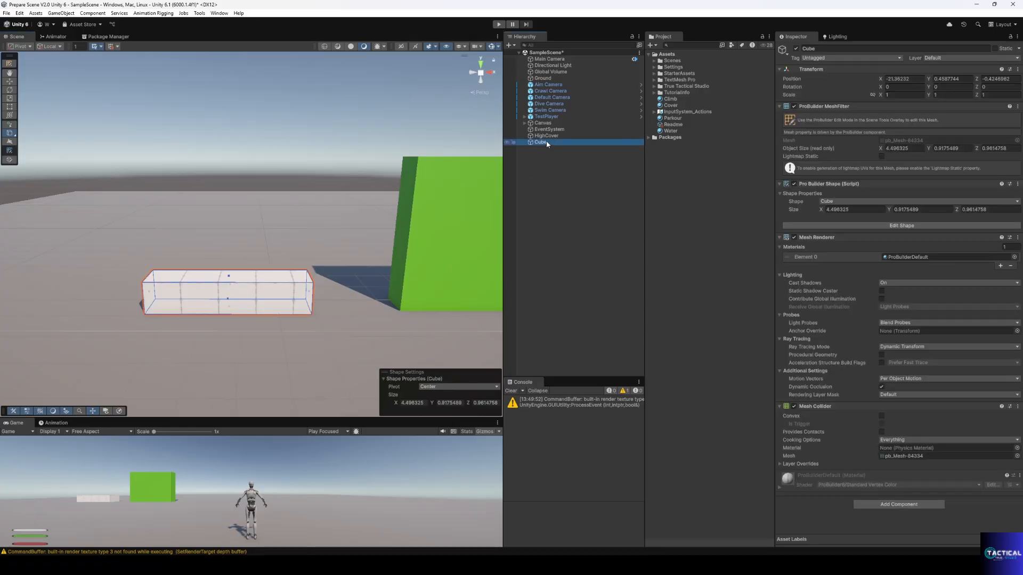
pyautogui.click(545, 142)
pyautogui.write('LowCover')
pyautogui.press('Return')
# - Set LowCover's layer to Interactable and add a Cover Object component with Cover Type set to Low Cover
pyautogui.click(971, 58)
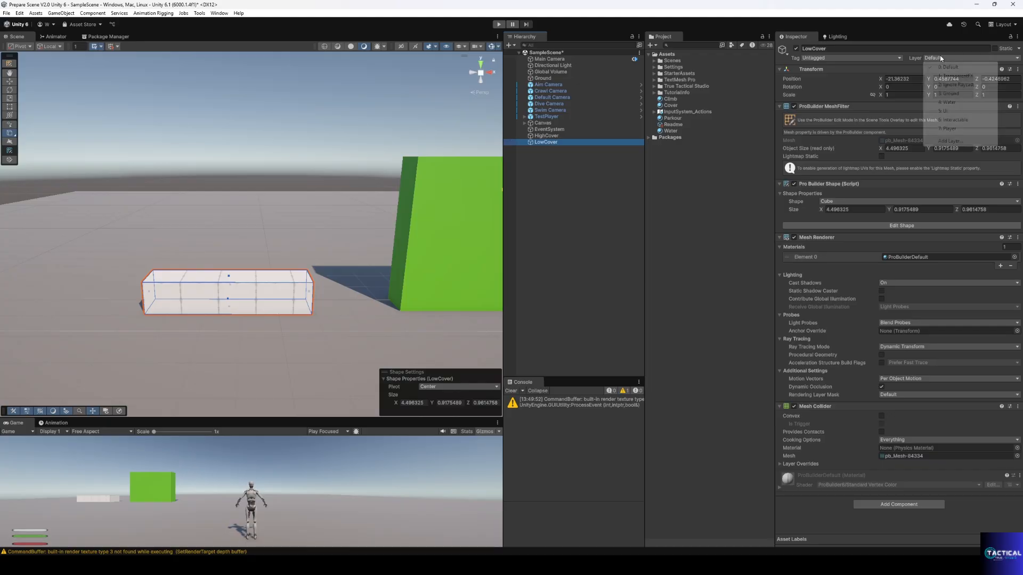
pyautogui.click(978, 120)
pyautogui.click(884, 505)
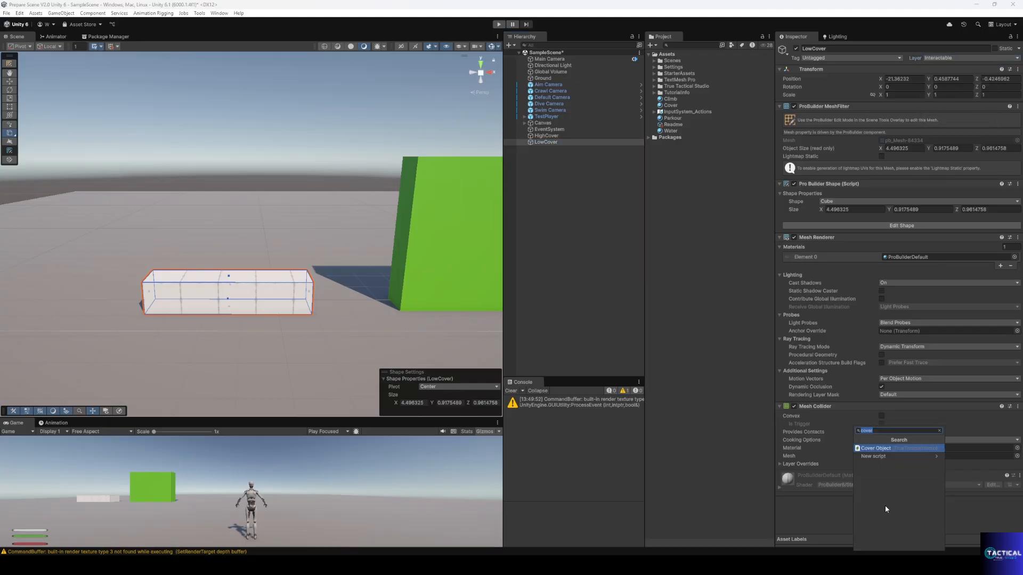
pyautogui.press('Return')
pyautogui.click(891, 493)
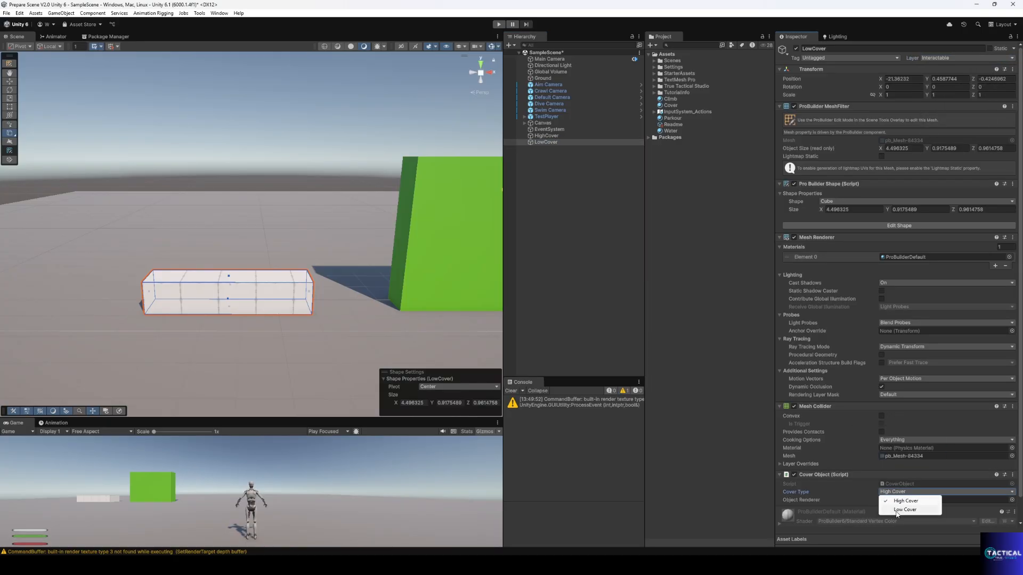
pyautogui.click(905, 509)
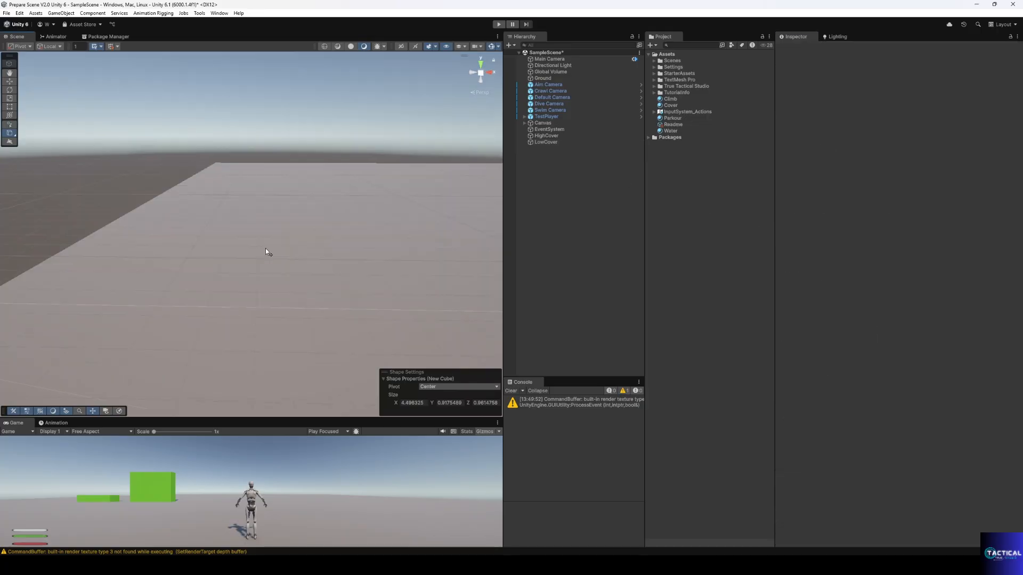
# - Draw a tall ProBuilder cube about 1.4 × 4.8 × 1.5 named Ladder and apply the Climb material to it
pyautogui.moveTo(308, 235); pyautogui.dragTo(286, 244)
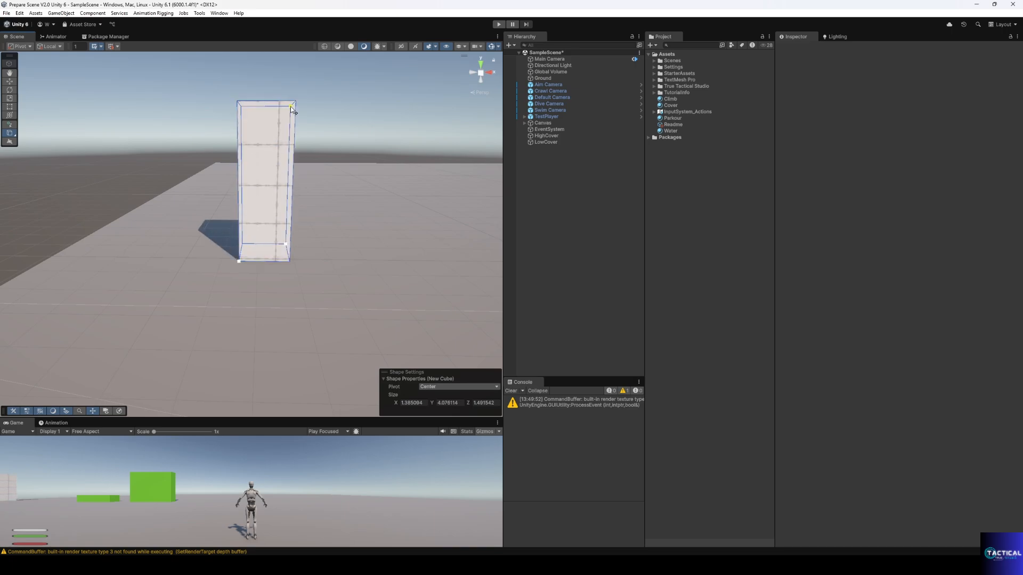
pyautogui.click(293, 74)
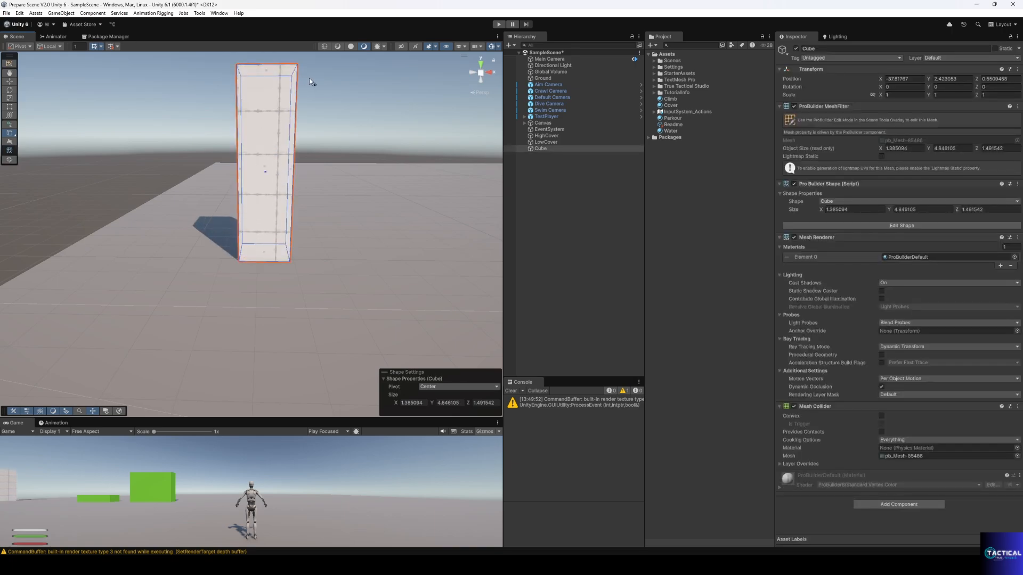
pyautogui.click(541, 149)
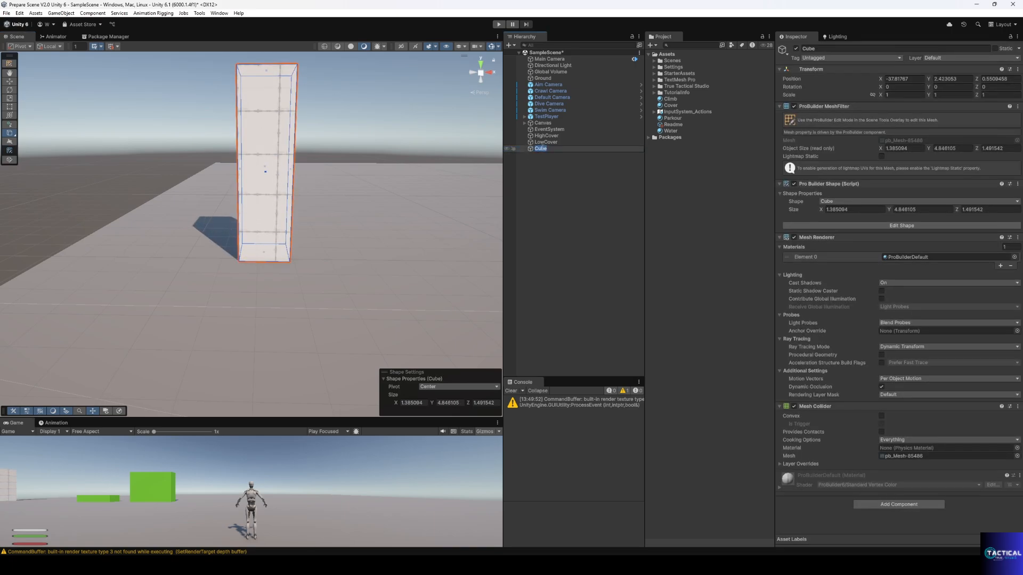
pyautogui.press('Return')
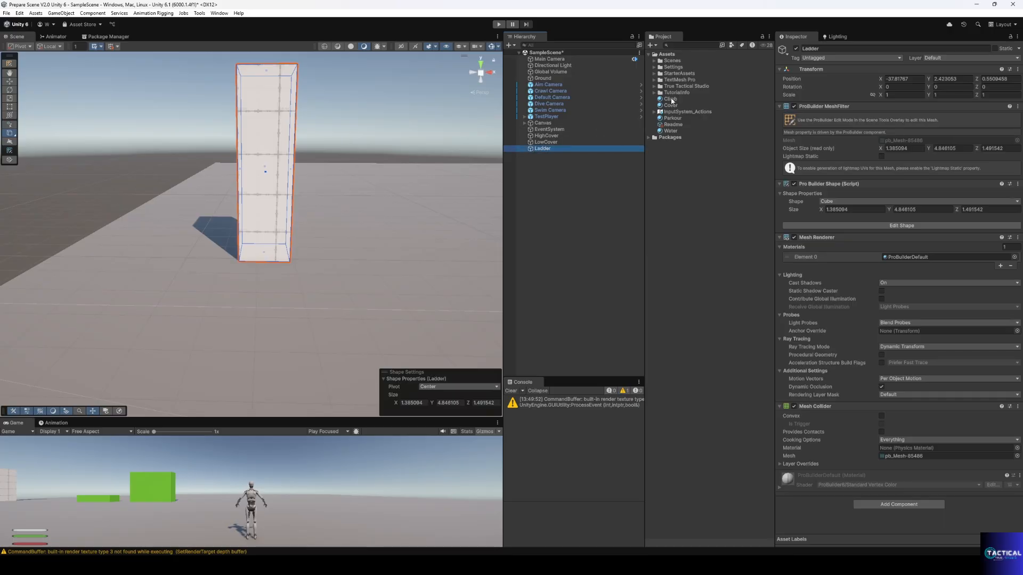
pyautogui.moveTo(671, 100); pyautogui.dragTo(543, 150)
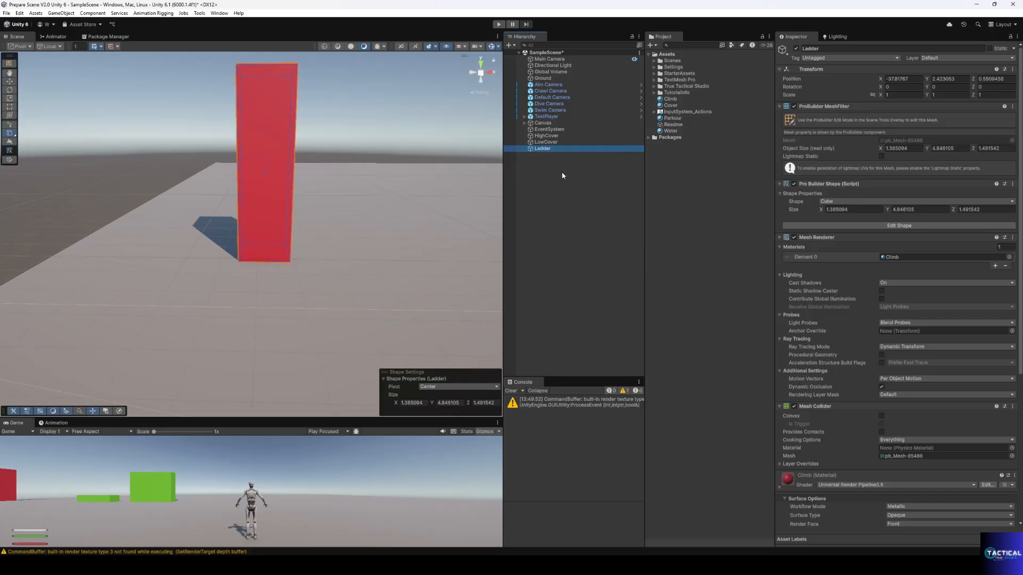
# - Add a standard 3D cube as a child of Ladder
pyautogui.rightClick(539, 152)
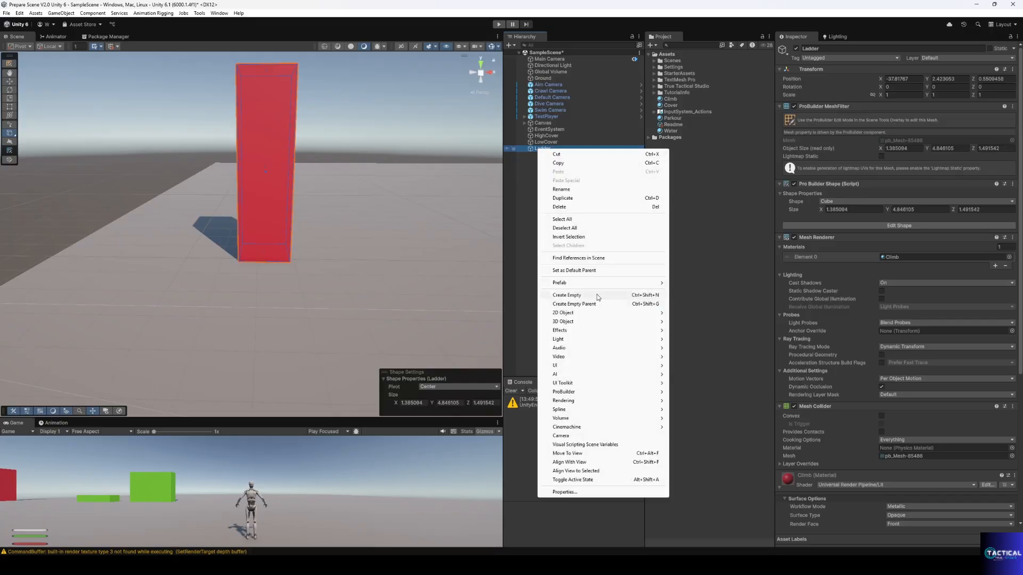
pyautogui.moveTo(662, 325)
pyautogui.click(685, 323)
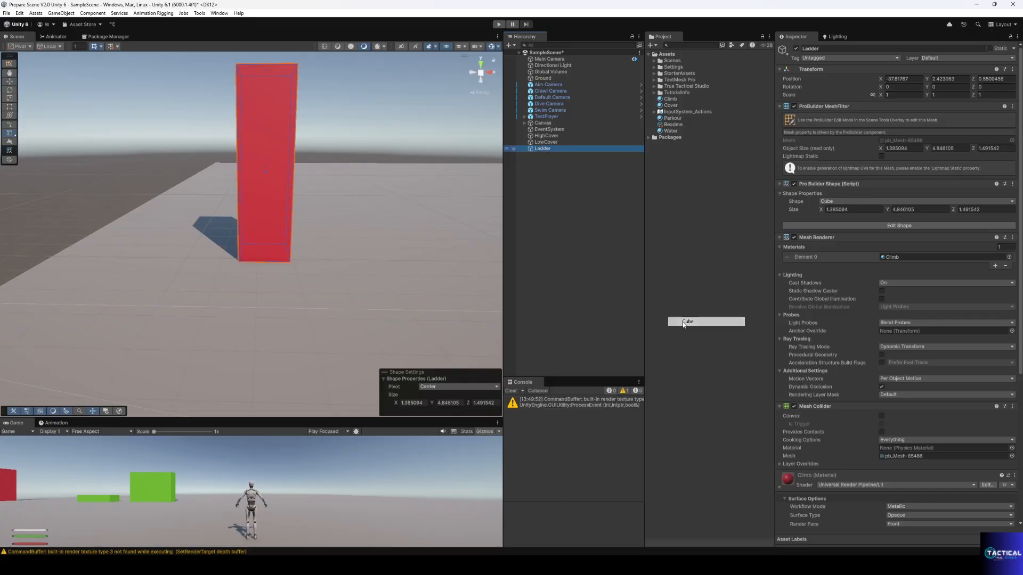
# - Scale the child cube to a slab about 1.4 × 0.08 × 1.49 and raise it near Ladder's top at Y 2.31
pyautogui.keyDown('alt'); pyautogui.moveTo(334, 193); pyautogui.dragTo(403, 219); pyautogui.keyUp('alt')
pyautogui.press('f')
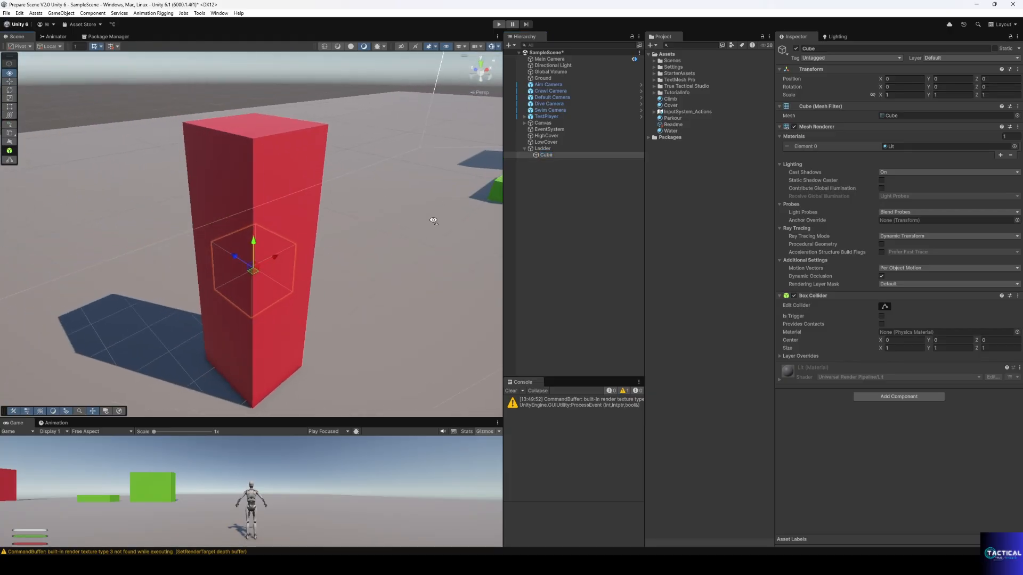
pyautogui.press('r')
pyautogui.moveTo(284, 258); pyautogui.dragTo(275, 99)
pyautogui.press('w')
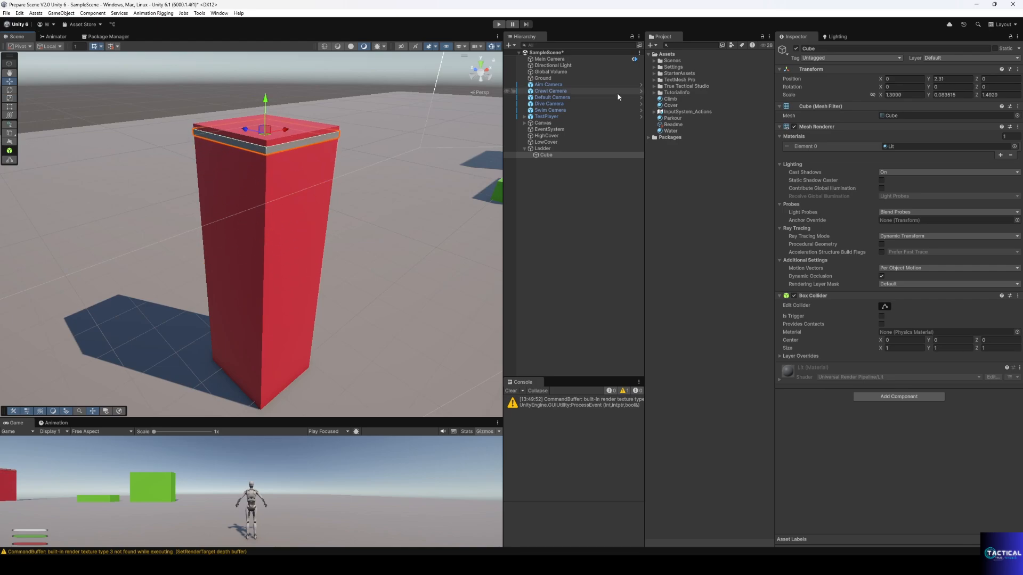
# - Set the child cube's layer to Interactable and add a Ledge Object component with Ledge Type set to Ledge
pyautogui.click(940, 58)
pyautogui.click(953, 127)
pyautogui.click(896, 397)
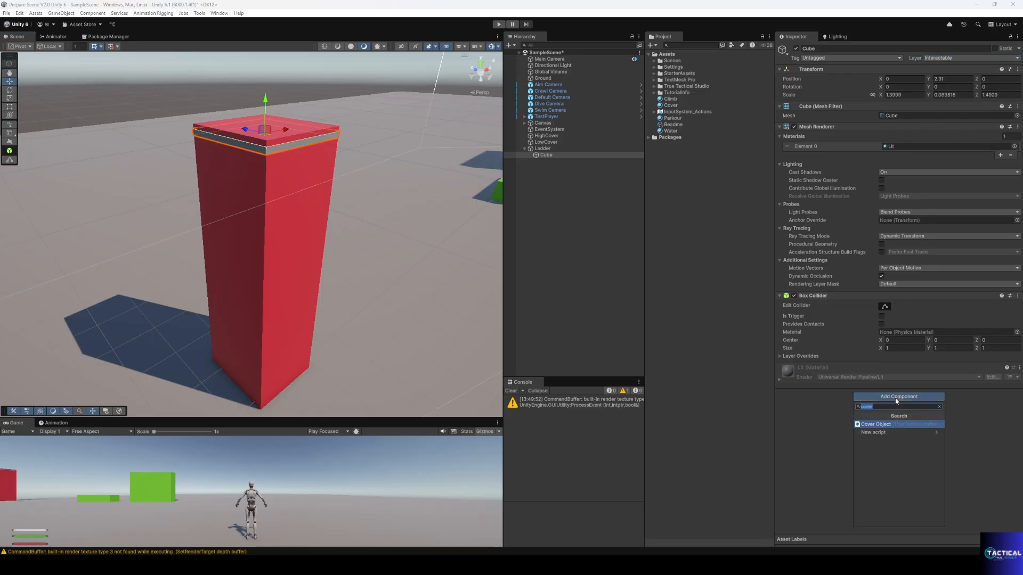
pyautogui.write('ledge')
pyautogui.press('Return')
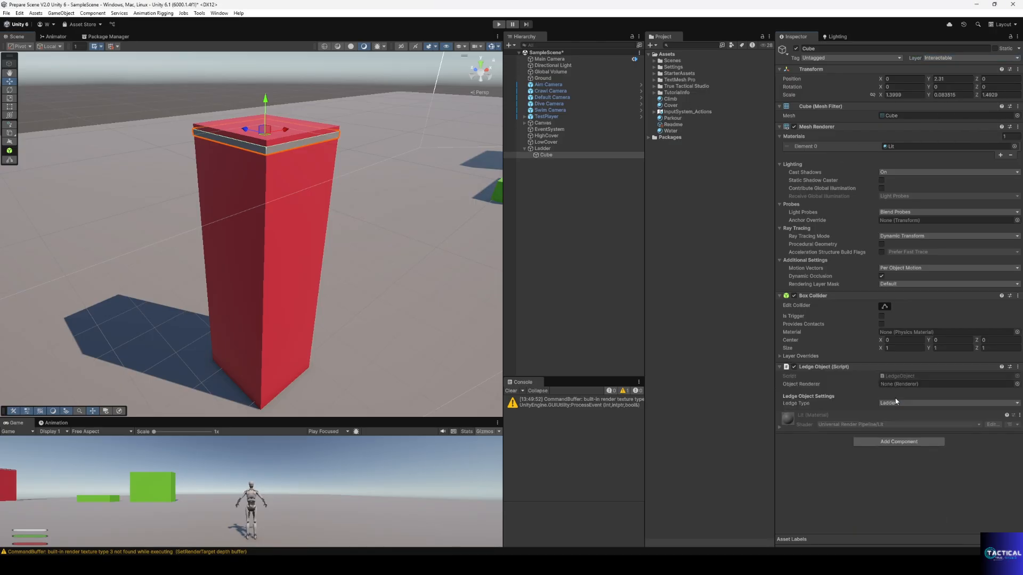
pyautogui.click(896, 404)
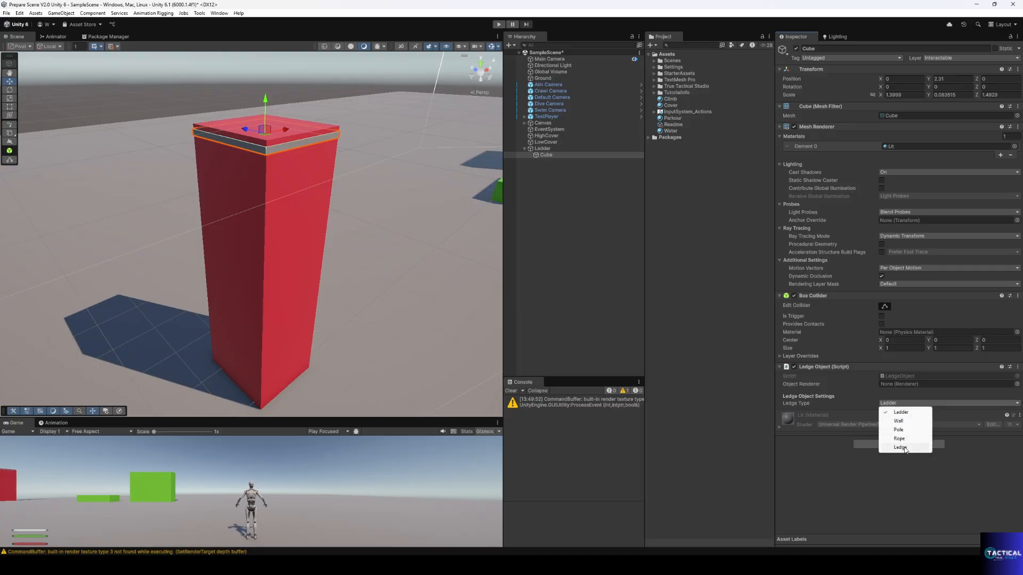
pyautogui.click(909, 448)
# - Set the layer of Ladder and its children to Interactable
pyautogui.click(527, 148)
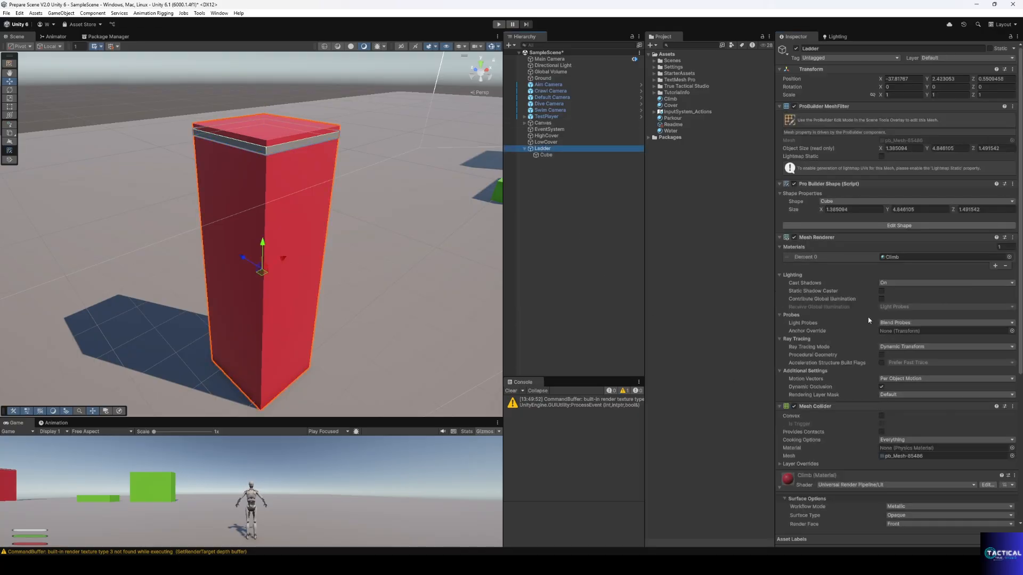
pyautogui.click(939, 58)
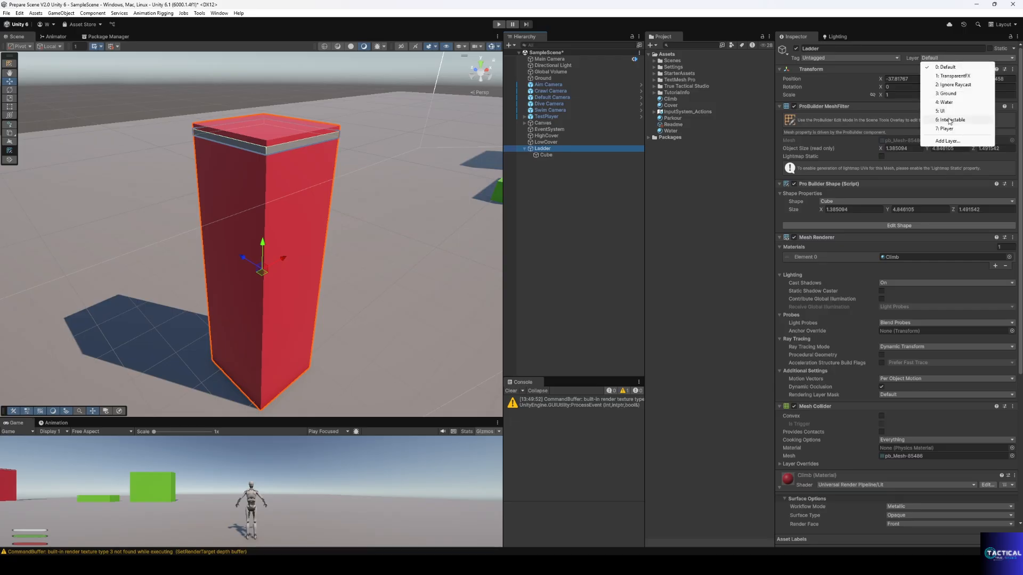
pyautogui.click(959, 120)
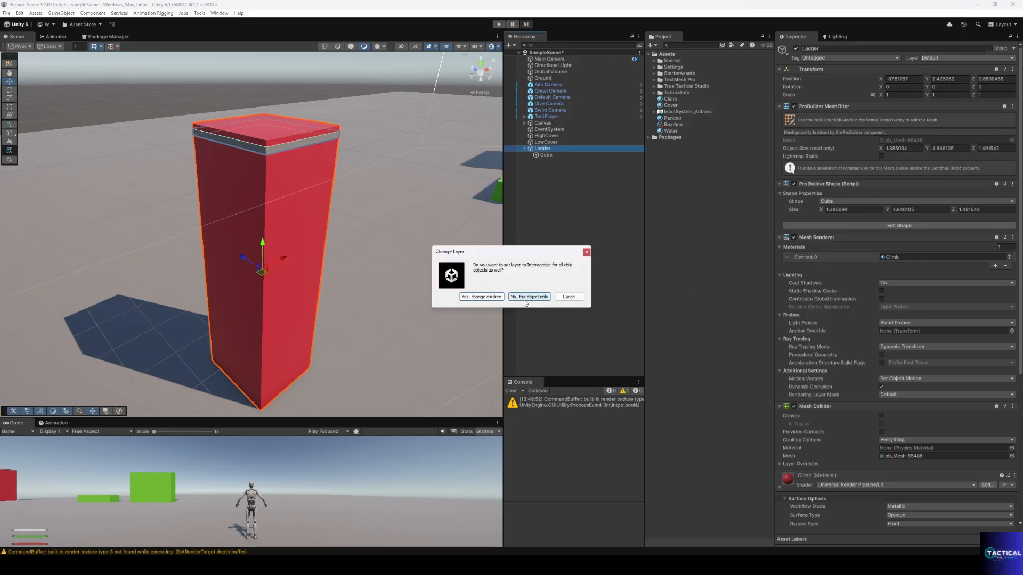
pyautogui.click(481, 297)
# - Collapse Ladder's ProBuilder shape, renderer, collider and material sections and add a Climb Object component to it
pyautogui.scroll(-10, 836, 355)
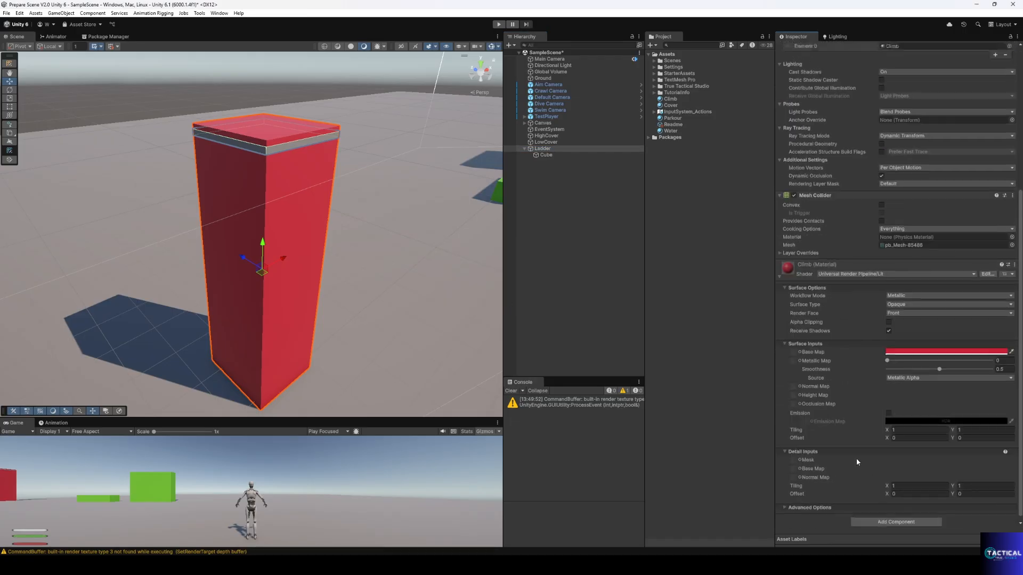
pyautogui.scroll(10, 852, 453)
pyautogui.click(817, 237)
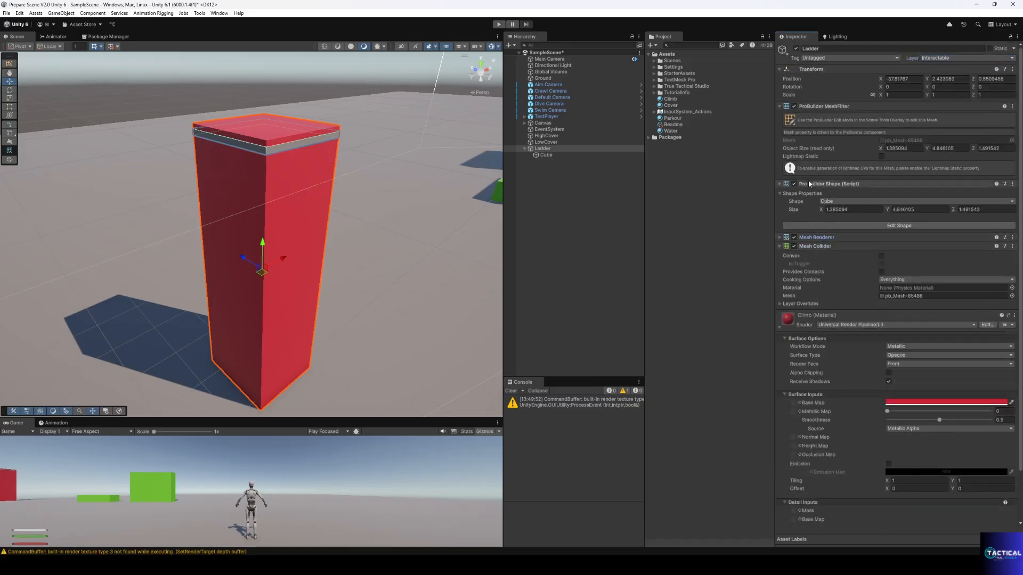
pyautogui.click(814, 184)
pyautogui.click(811, 201)
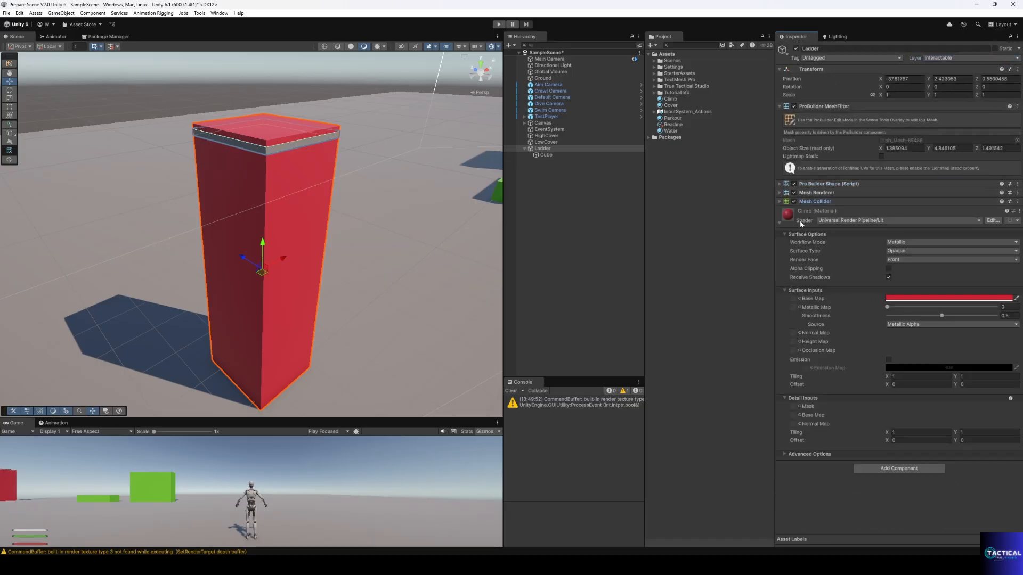
pyautogui.click(799, 222)
pyautogui.click(879, 241)
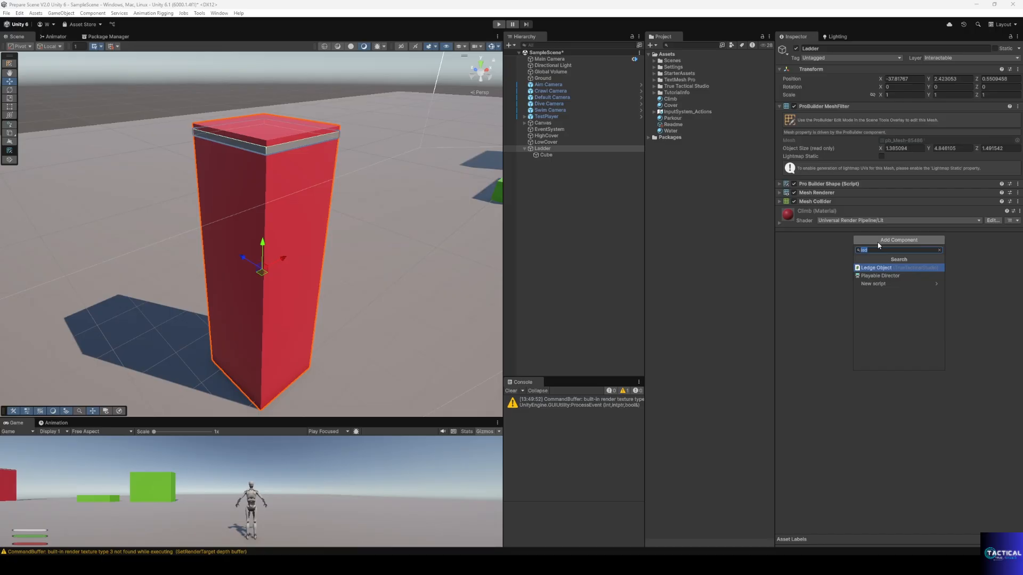
pyautogui.write('climb')
pyautogui.press('Return')
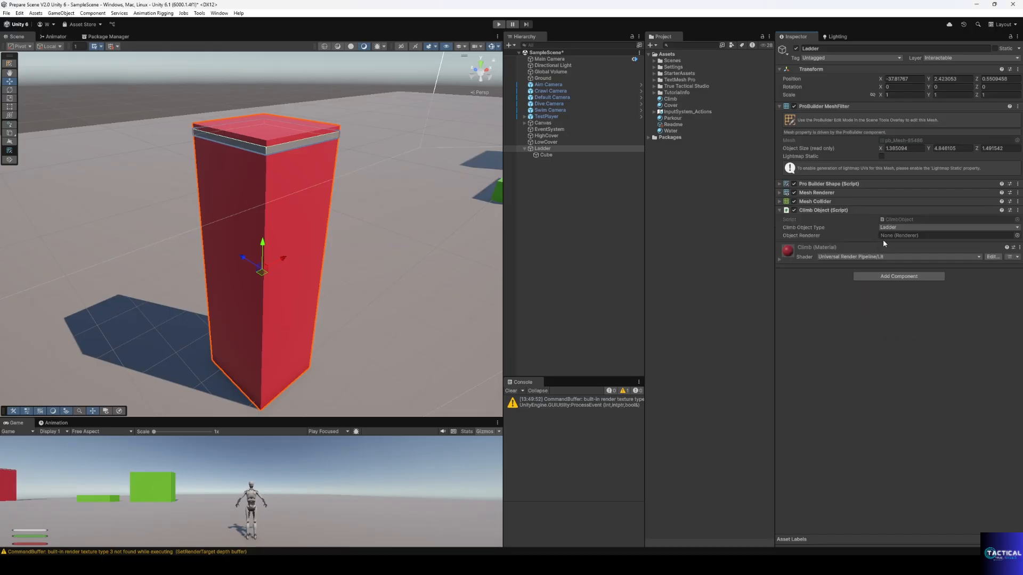
# - Rename Ladder's child cube to Ledge
pyautogui.moveTo(369, 220); pyautogui.dragTo(283, 220, button='right')
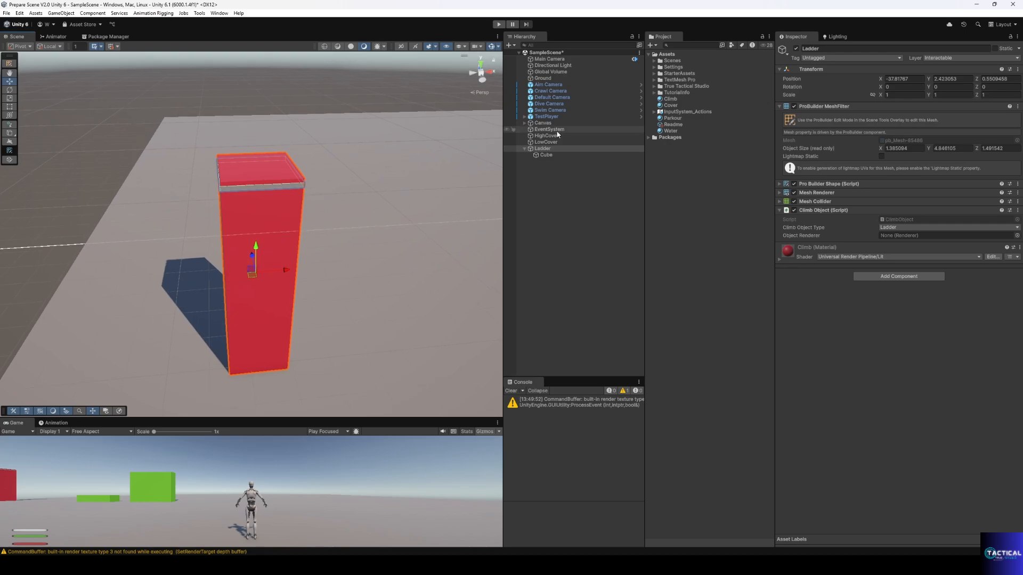
pyautogui.click(525, 149)
pyautogui.click(525, 149)
pyautogui.click(547, 156)
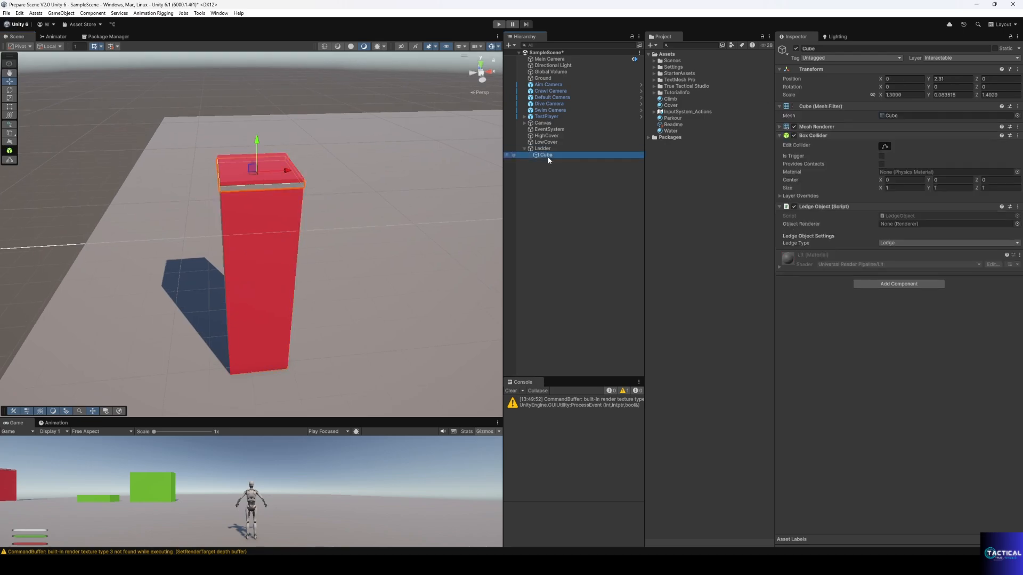
pyautogui.click(548, 156)
pyautogui.write('Led')
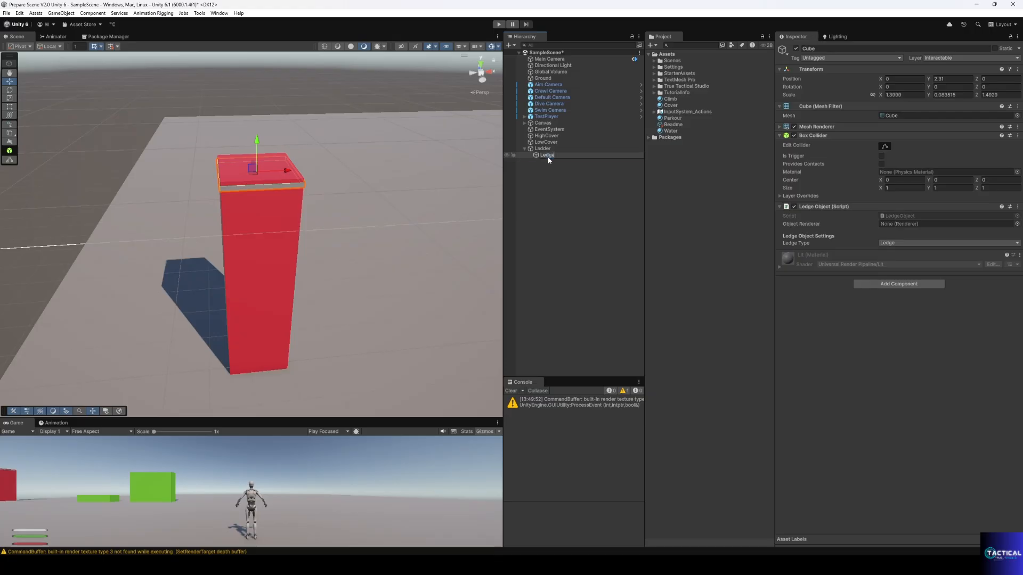
pyautogui.write('ge')
pyautogui.press('Return')
pyautogui.click(525, 149)
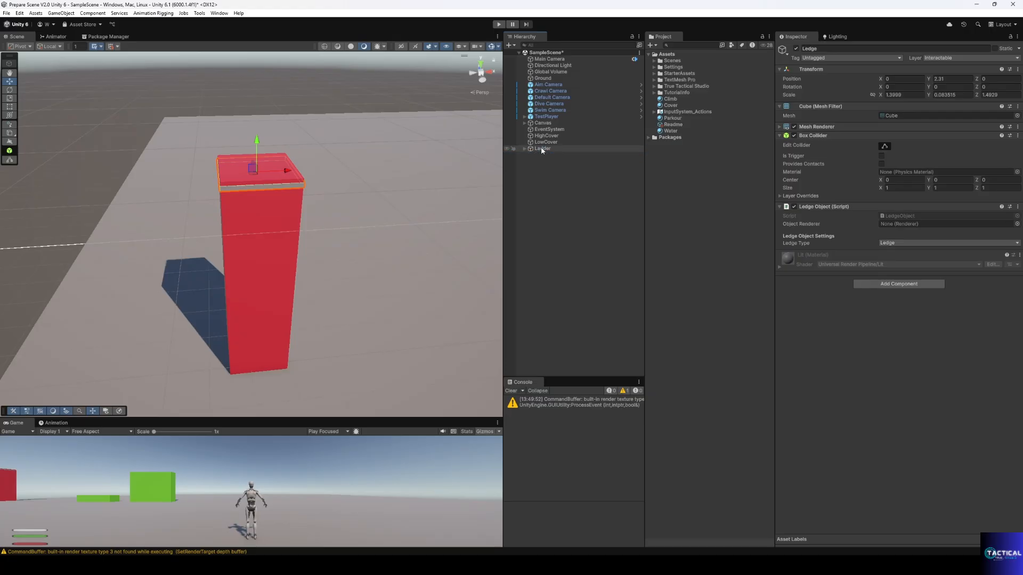
# - Duplicate Ladder, moving the copy along X to about -34.8, and rename it Wall
pyautogui.click(542, 151)
pyautogui.hotkey('ctrl', 'd')
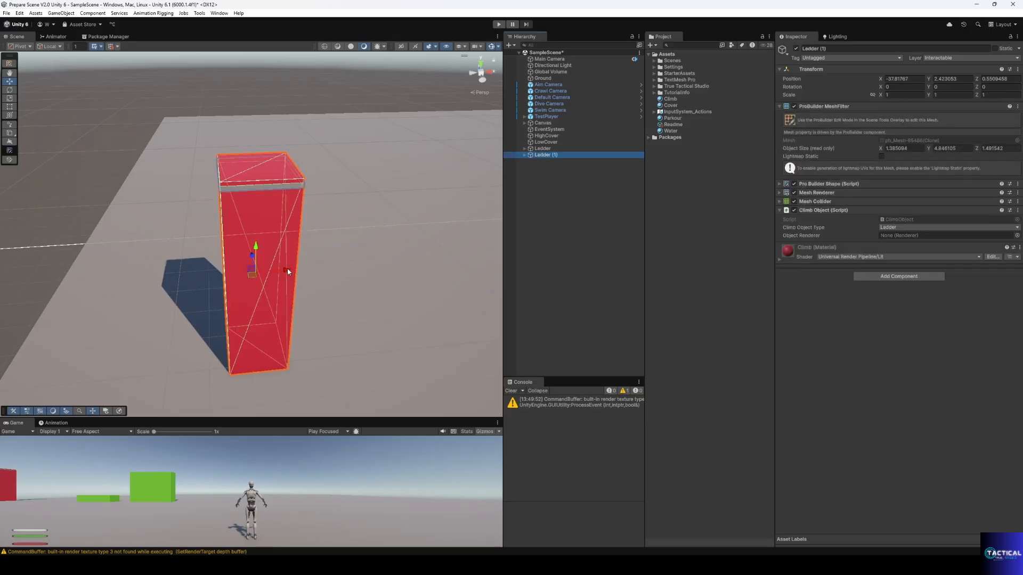
pyautogui.moveTo(286, 268); pyautogui.dragTo(420, 261)
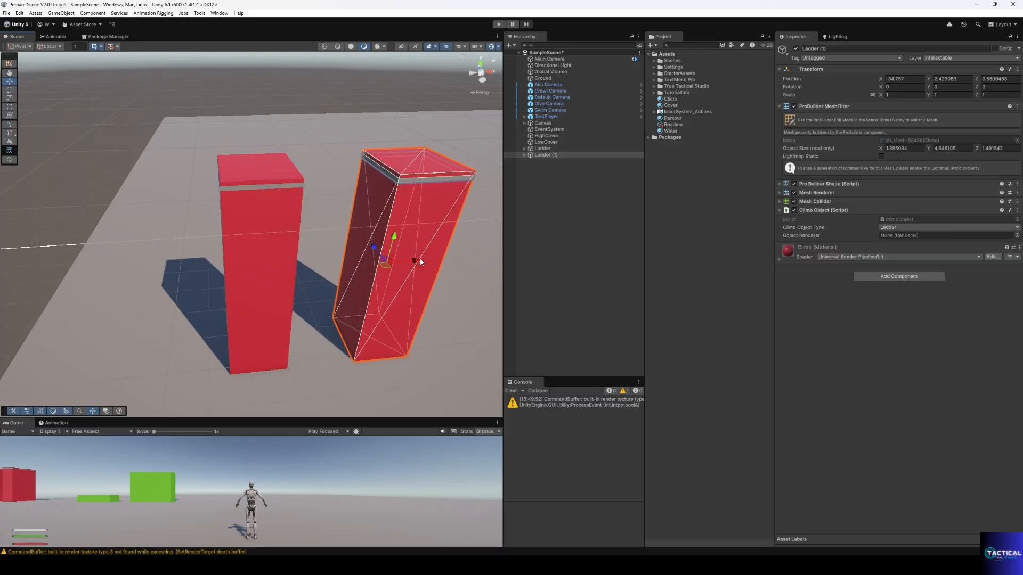
pyautogui.click(554, 155)
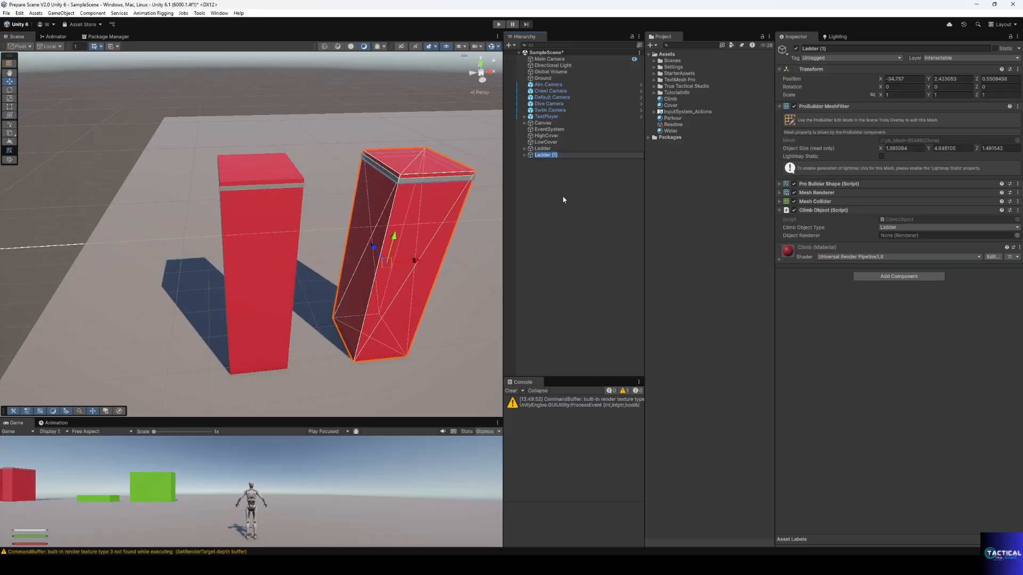
pyautogui.write('Wall')
pyautogui.press('Return')
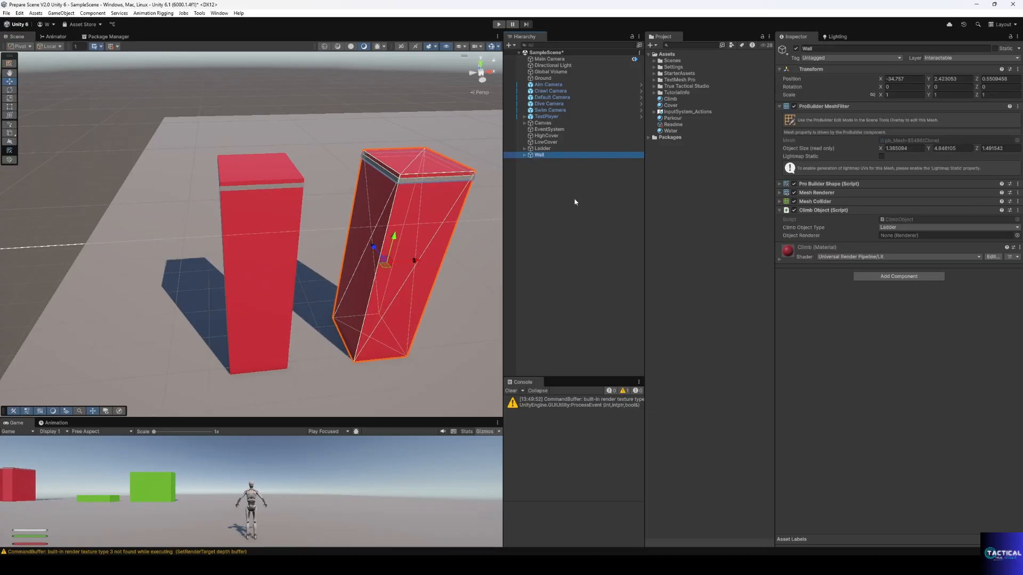
# - Set Wall's Climb Object Type to Wall and check the settings of its Ledge child
pyautogui.click(891, 228)
pyautogui.click(898, 247)
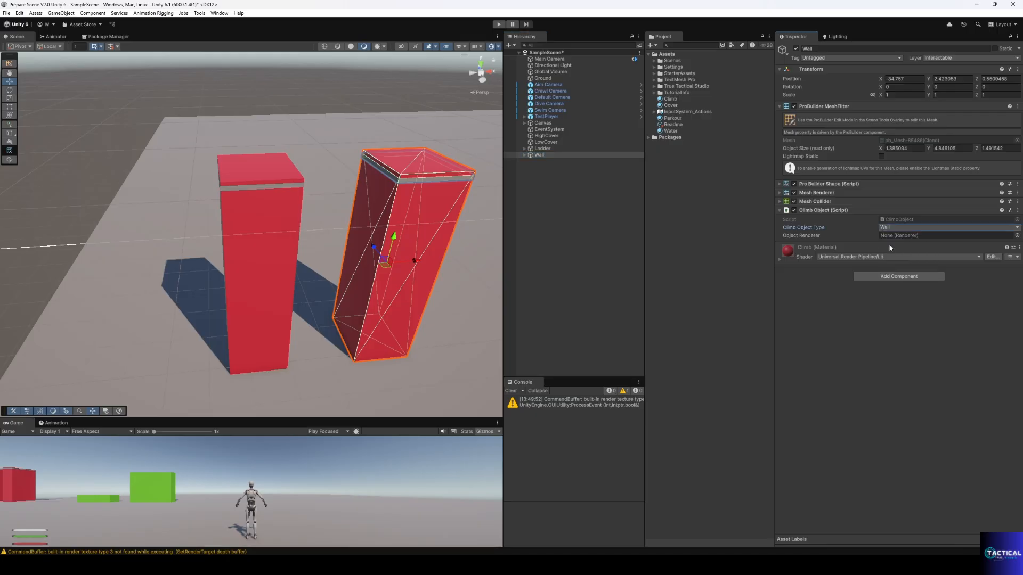
pyautogui.click(525, 155)
pyautogui.click(546, 161)
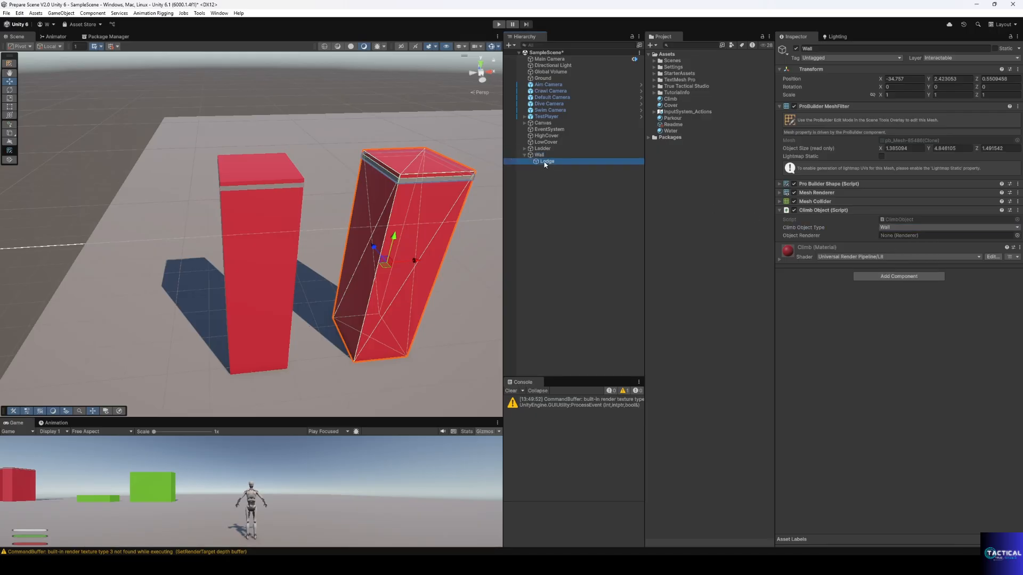
pyautogui.click(524, 155)
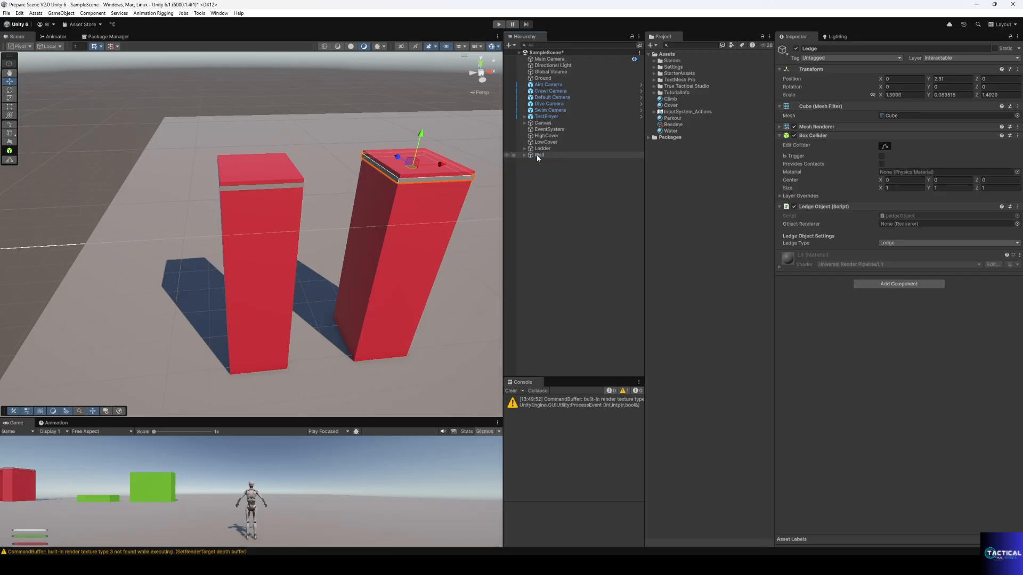
# - Duplicate Wall, moving the copy along X to about -30.2, and rename it Pole
pyautogui.click(539, 155)
pyautogui.hotkey('ctrl', 'd')
pyautogui.moveTo(415, 263); pyautogui.dragTo(338, 240)
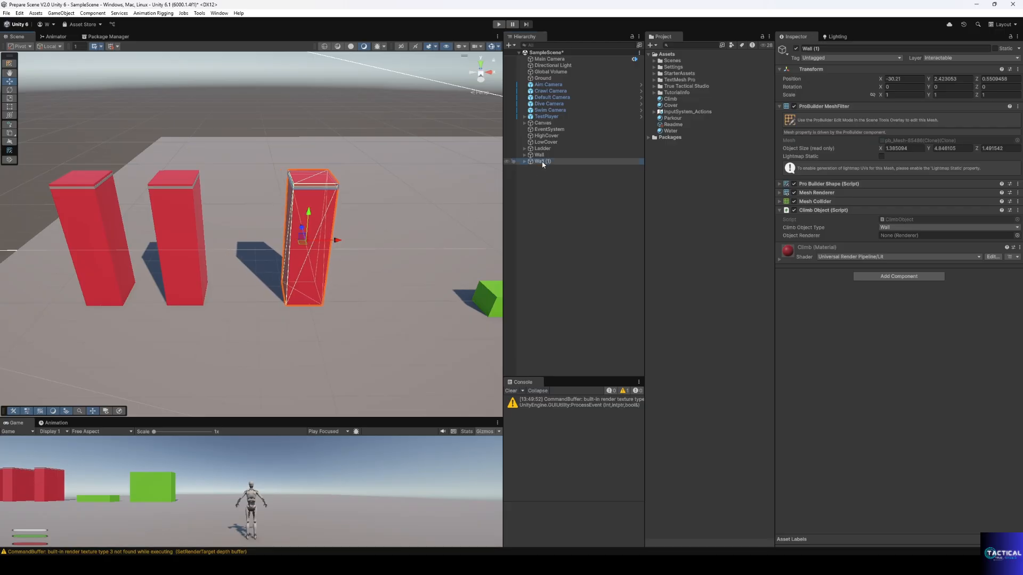
pyautogui.press('F2')
pyautogui.write('Pole')
pyautogui.press('Return')
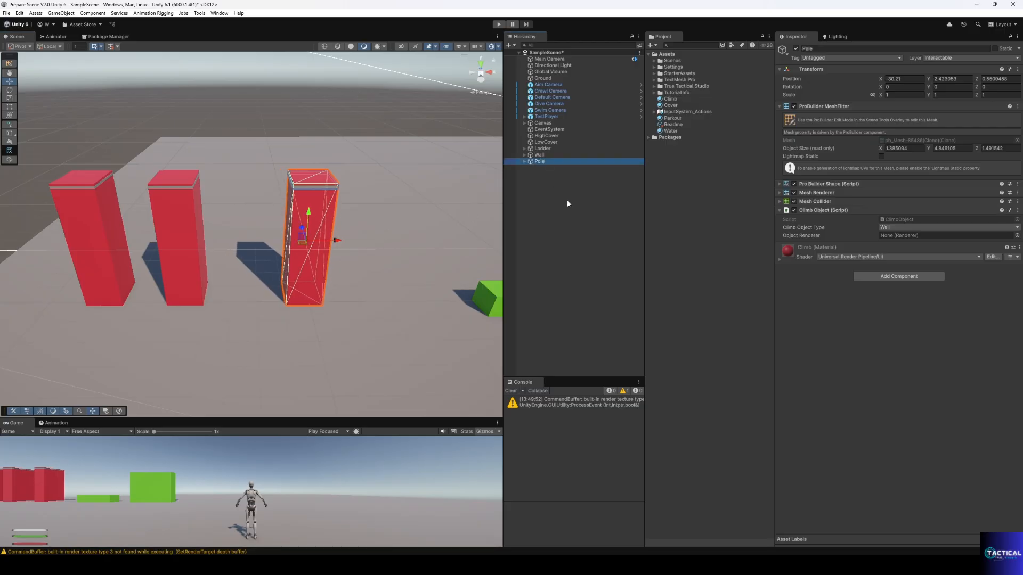
# - Set Pole's Climb Object Type to Pole
pyautogui.click(886, 228)
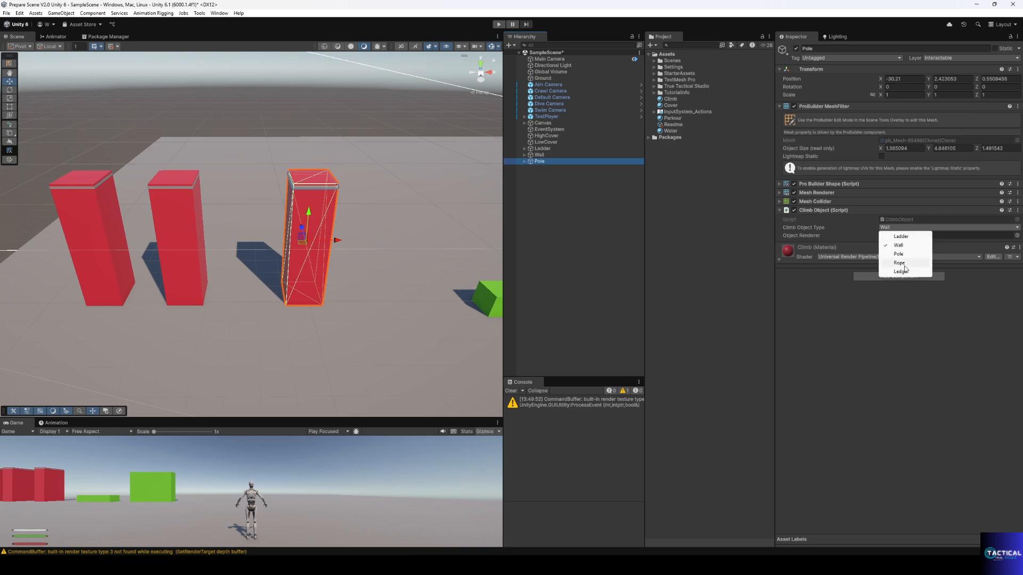
pyautogui.click(904, 264)
pyautogui.click(887, 229)
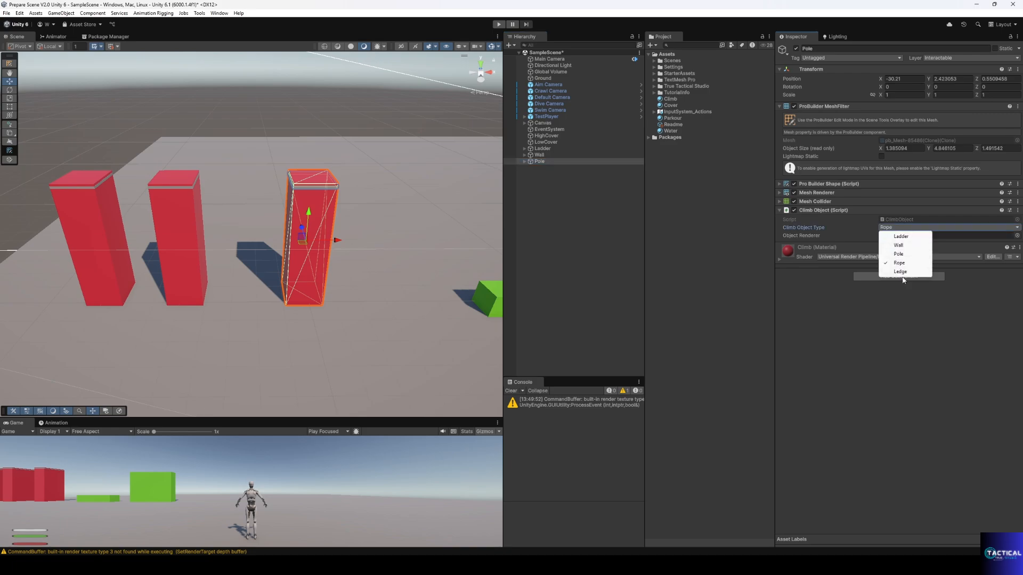
pyautogui.click(906, 272)
pyautogui.click(886, 229)
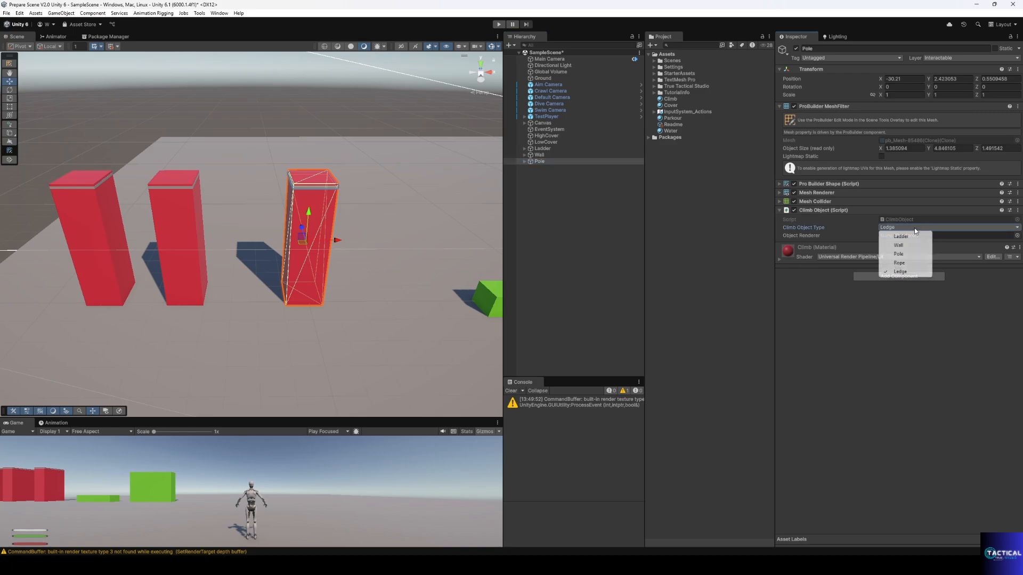
pyautogui.click(906, 257)
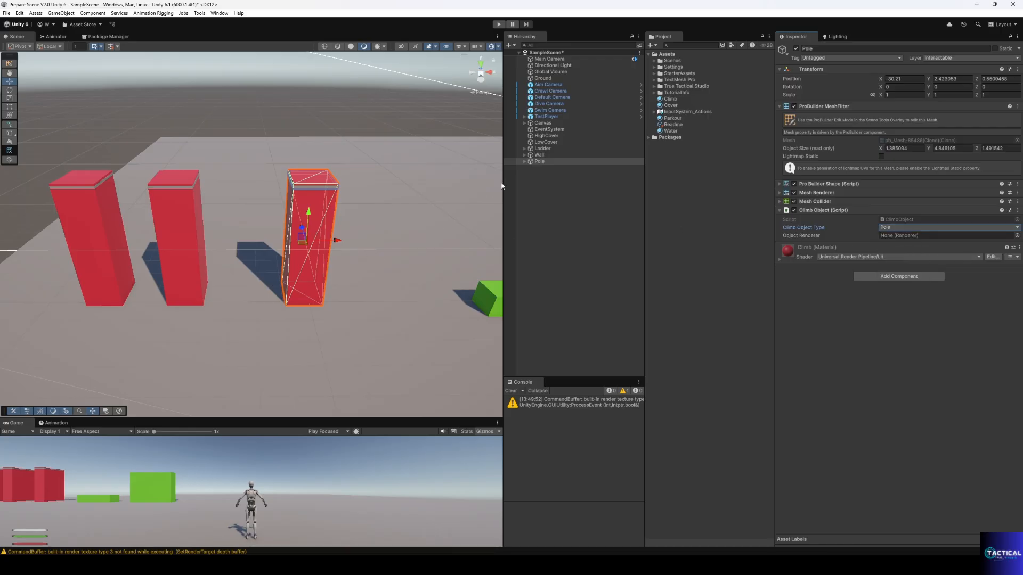
# - Duplicate Pole and move the copy along X to about -27.2
pyautogui.click(552, 162)
pyautogui.hotkey('ctrl', 'd')
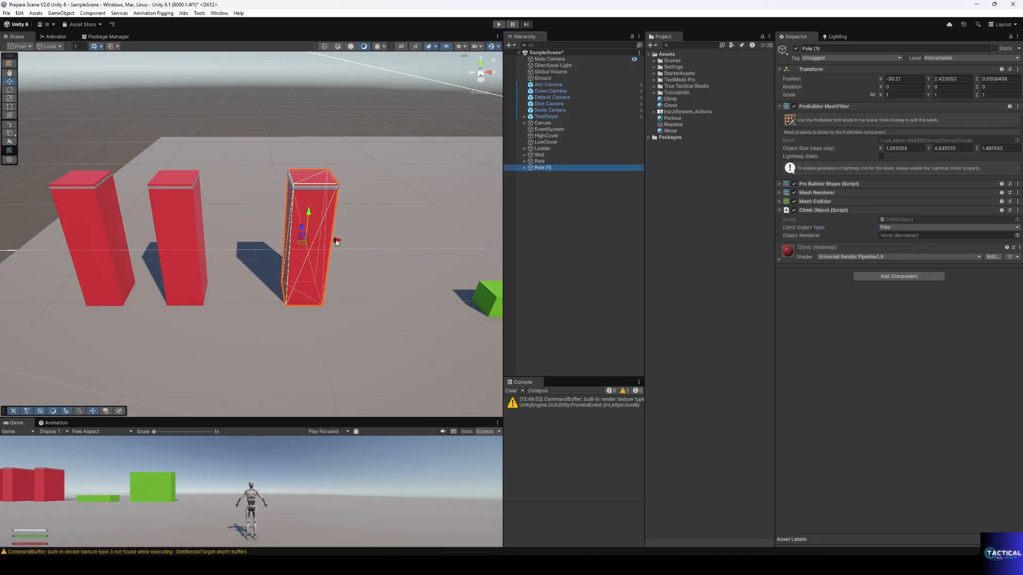
pyautogui.moveTo(337, 240); pyautogui.dragTo(424, 229)
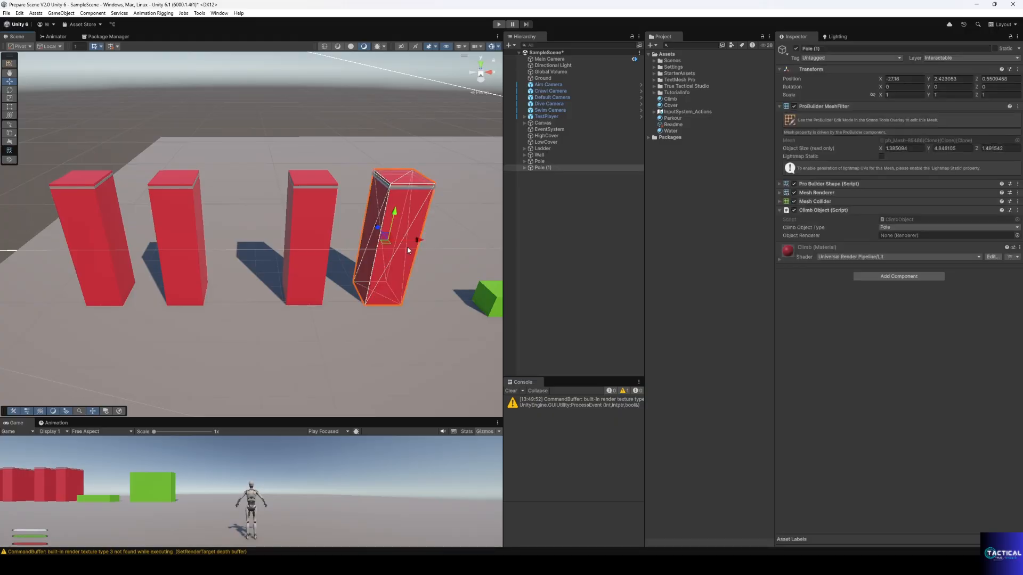
# - Set the Pole copy's Climb Object Type to Rope and rename the object Rope
pyautogui.click(905, 227)
pyautogui.click(906, 265)
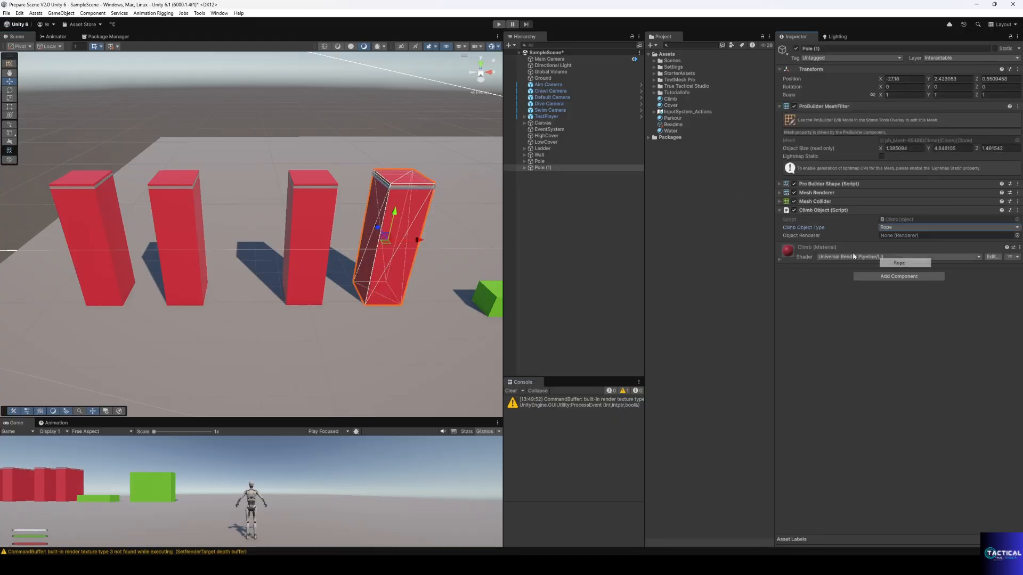
pyautogui.click(554, 168)
pyautogui.write('Rope')
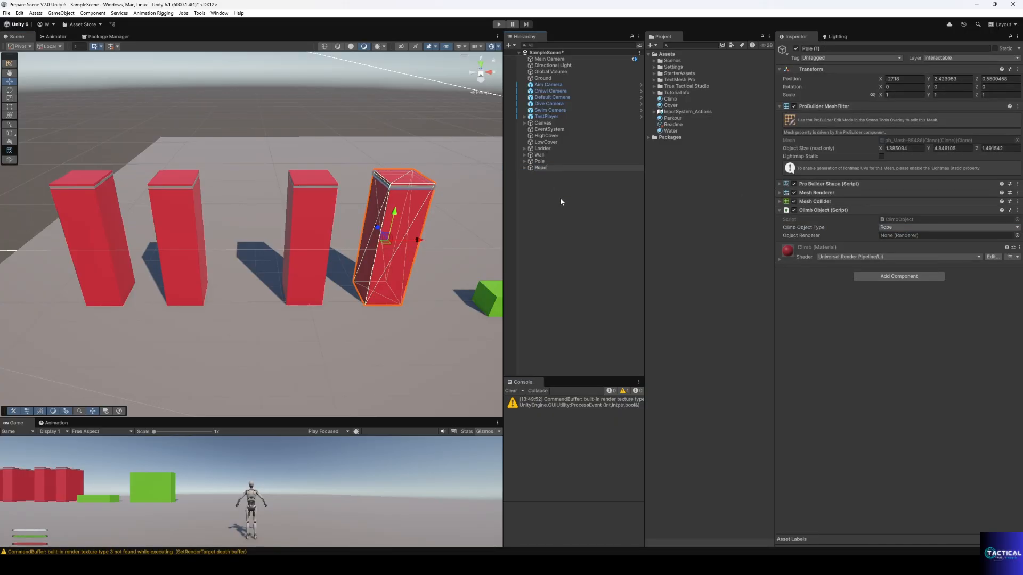
pyautogui.press('Return')
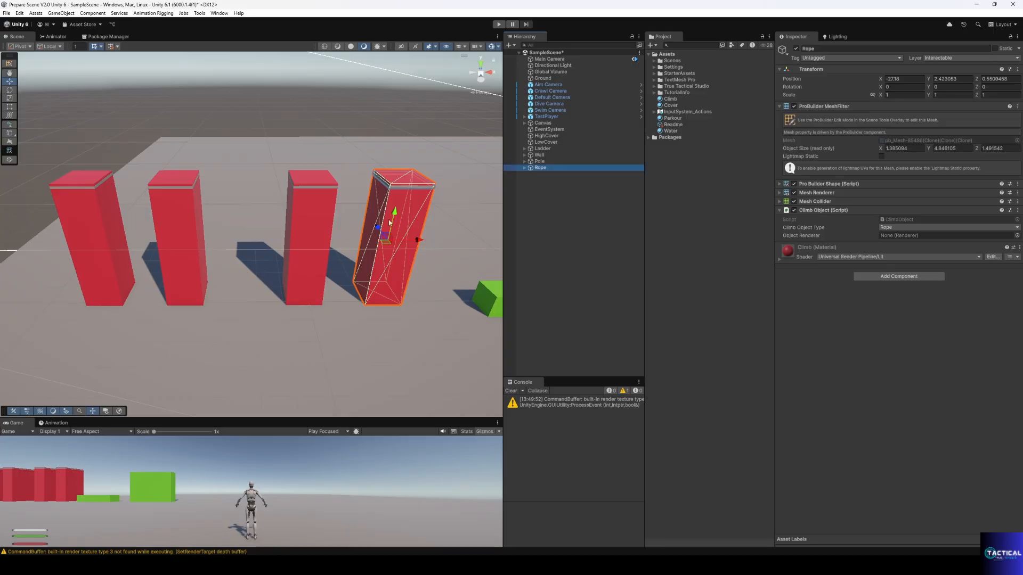
# - Draw a ProBuilder cube about 1.46 × 1.01 × 1.47 on open ground beside the green high cover
pyautogui.moveTo(263, 256); pyautogui.dragTo(371, 251, button='right')
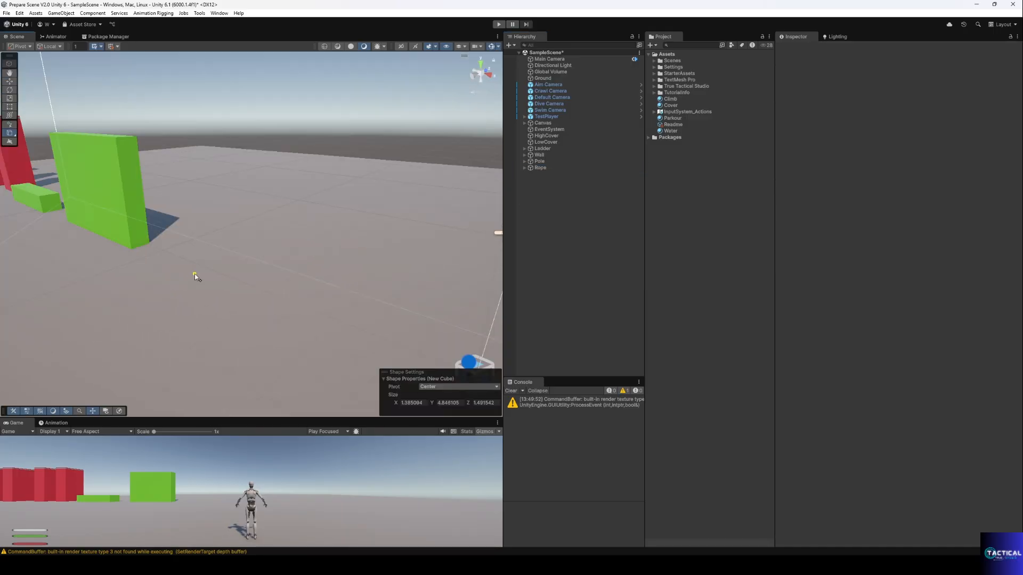
pyautogui.moveTo(195, 275); pyautogui.dragTo(251, 271)
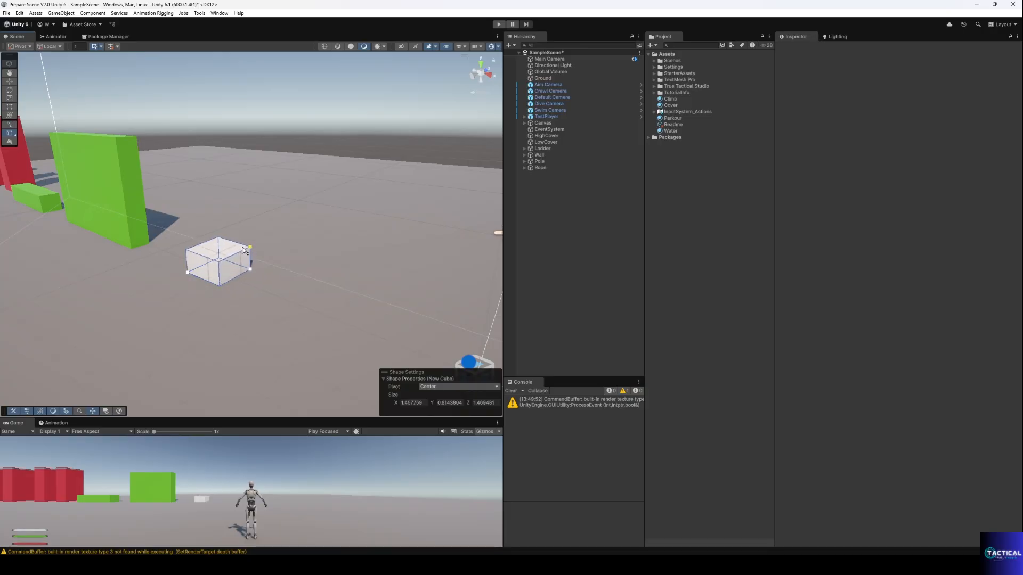
pyautogui.click(242, 242)
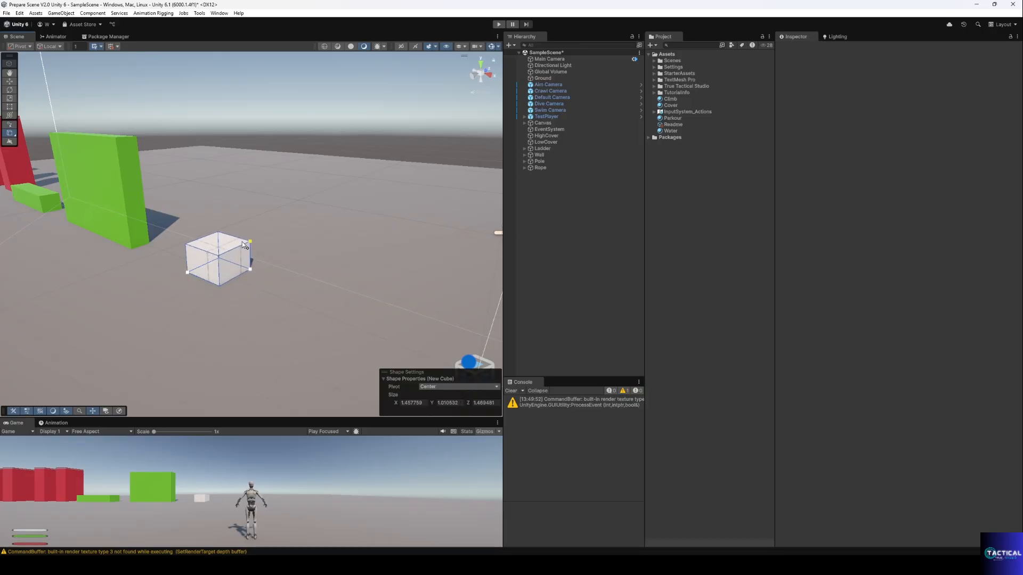
# - Assign the new cube to the Interactable layer and add a Parkour Object component to it
pyautogui.click(959, 57)
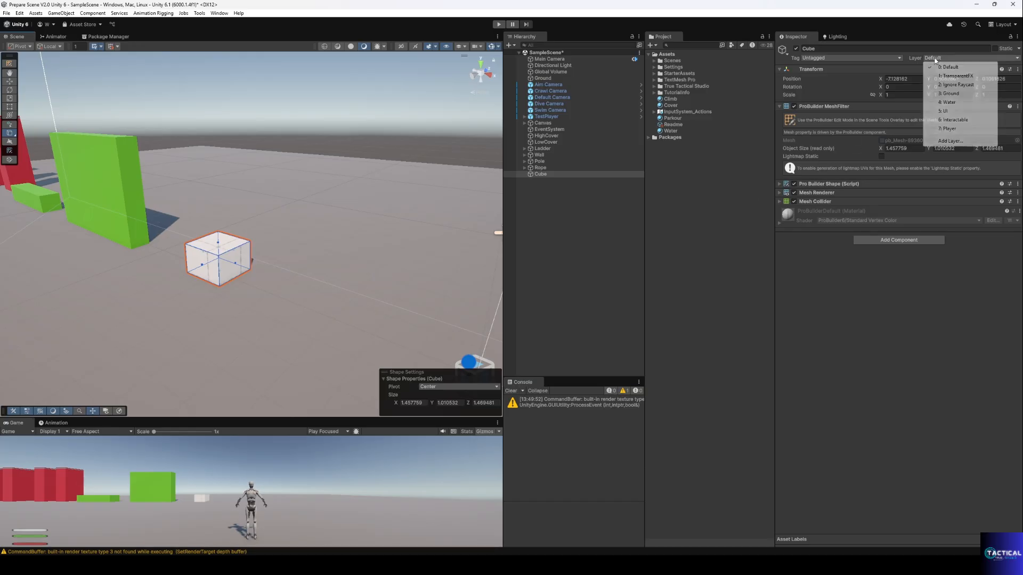
pyautogui.click(952, 124)
pyautogui.click(898, 240)
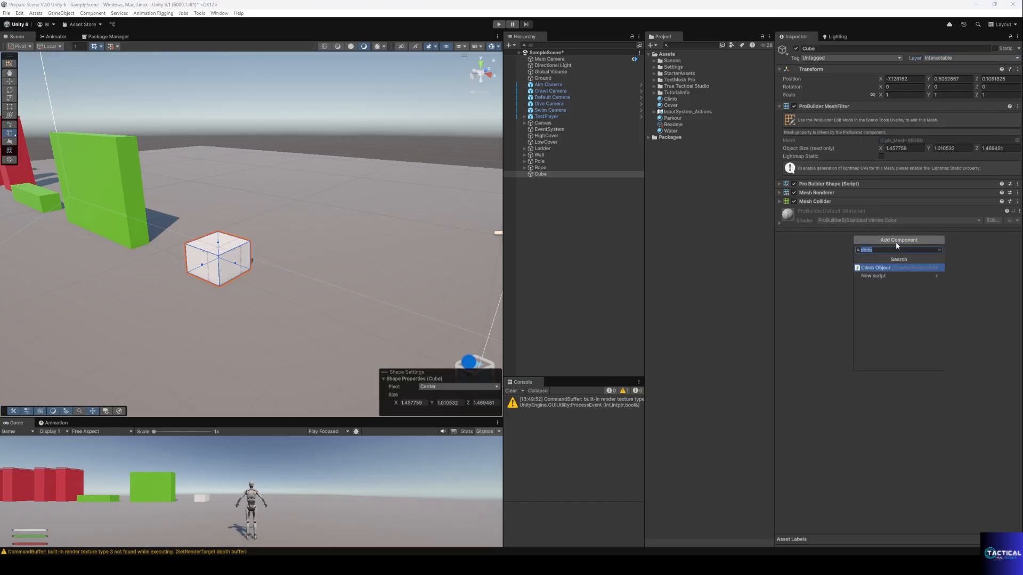
pyautogui.write('park')
pyautogui.press('Return')
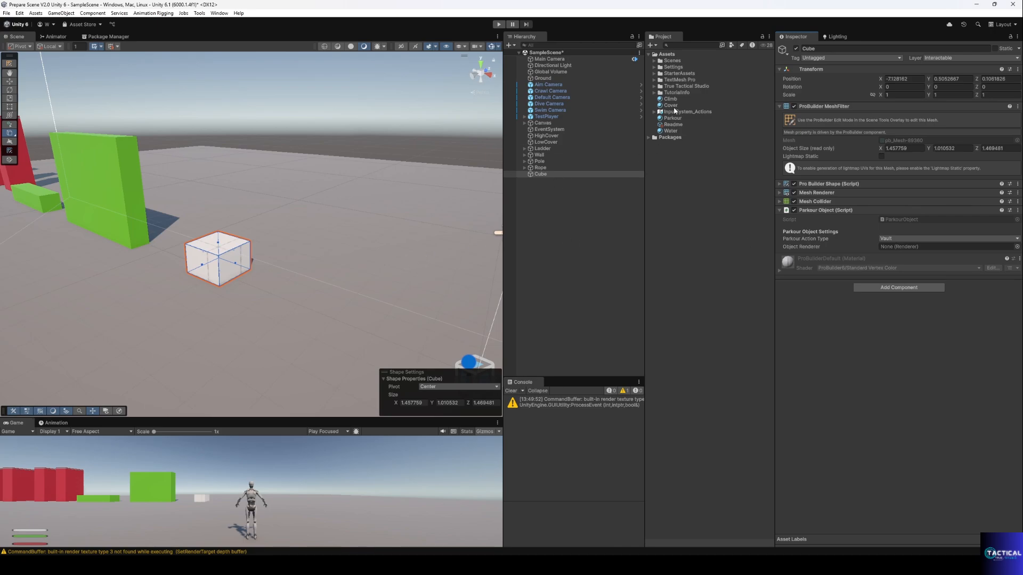
# - Apply the Parkour material to the cube and rename it Vault
pyautogui.moveTo(676, 121); pyautogui.dragTo(541, 177)
pyautogui.press('F2')
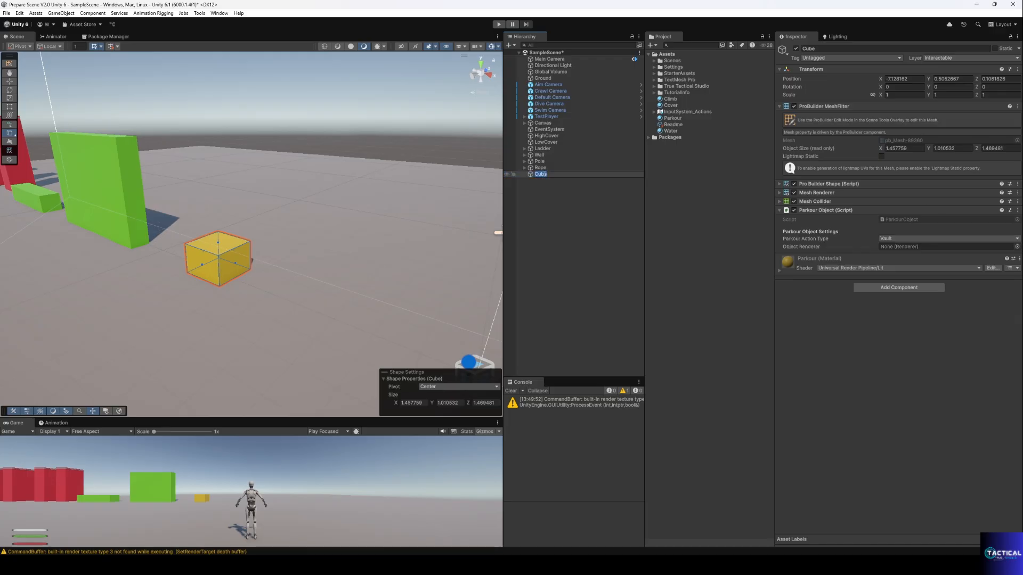
pyautogui.write('Vault')
pyautogui.press('Return')
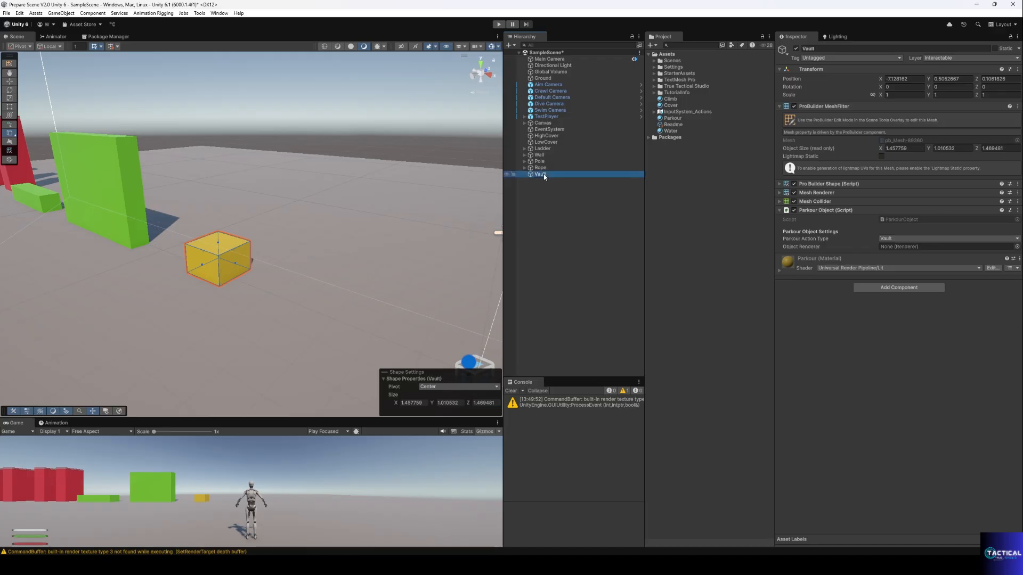
# - Draw a second ProBuilder cube about 2.66 × 1.20 × 2.10 on the ground beside Vault
pyautogui.moveTo(176, 305); pyautogui.dragTo(252, 302, button='right')
pyautogui.press('w')
pyautogui.click(546, 248)
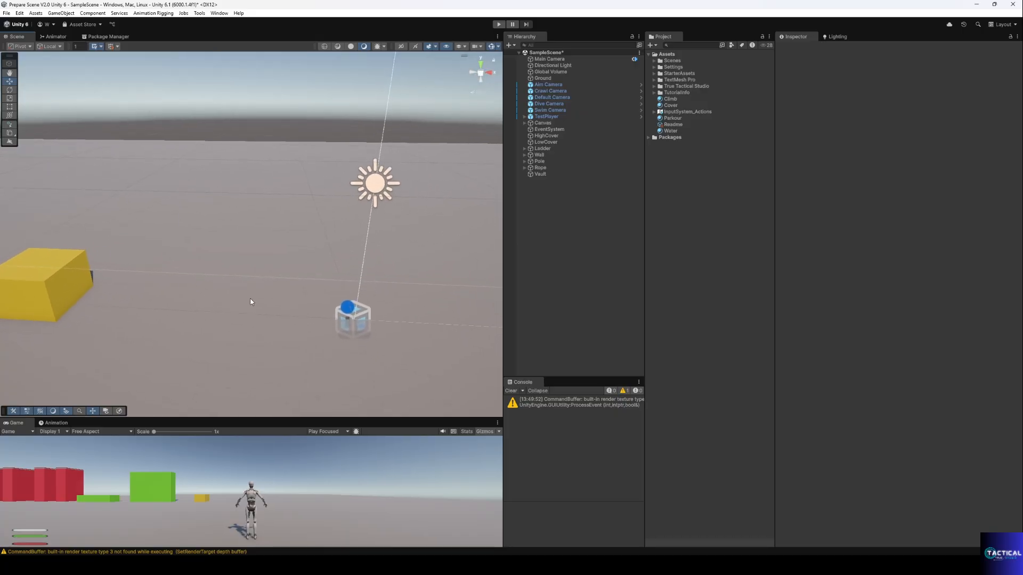
pyautogui.hotkey('ctrl', 'shift', 'k')
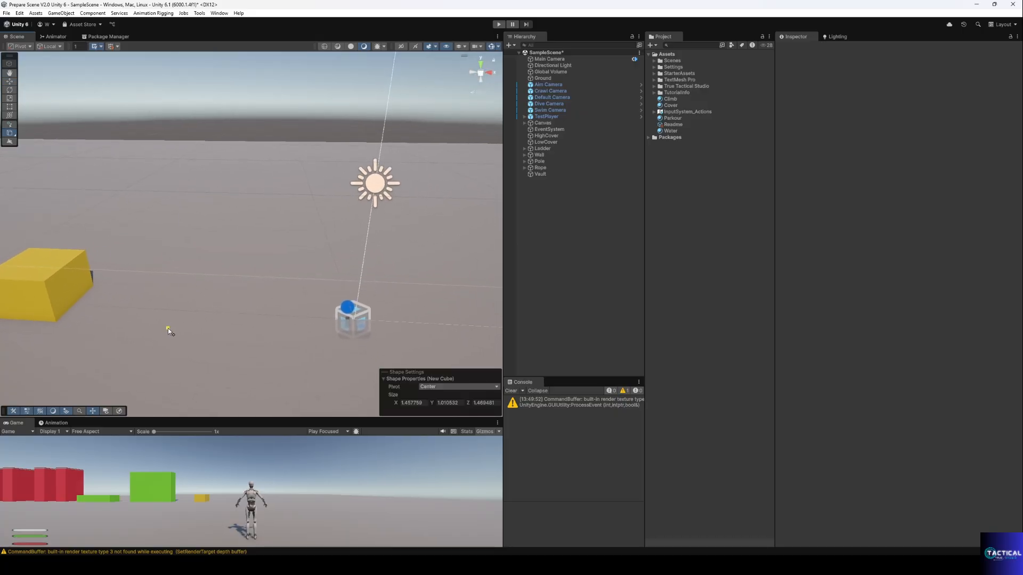
pyautogui.moveTo(168, 328); pyautogui.dragTo(292, 281)
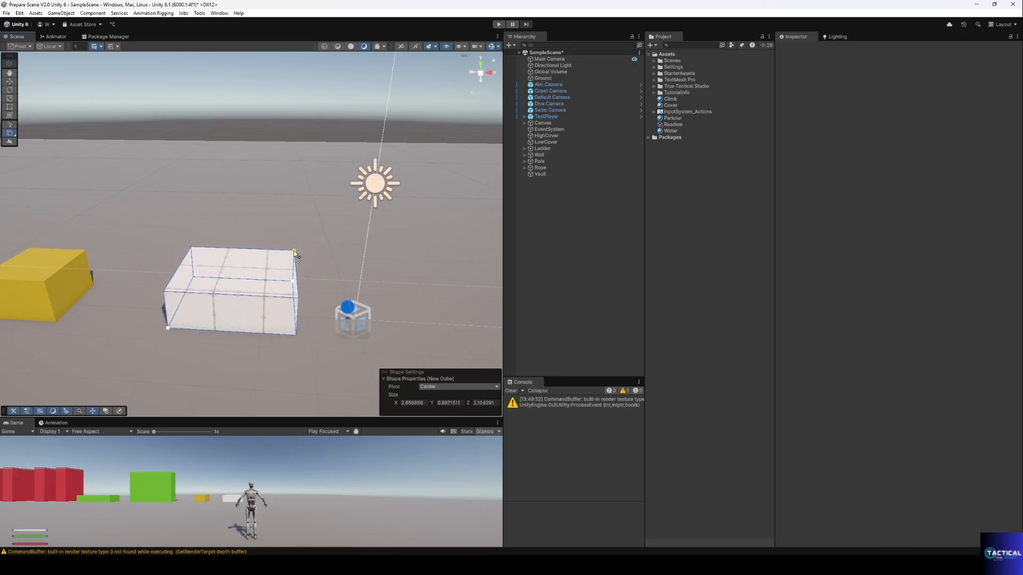
pyautogui.click(295, 242)
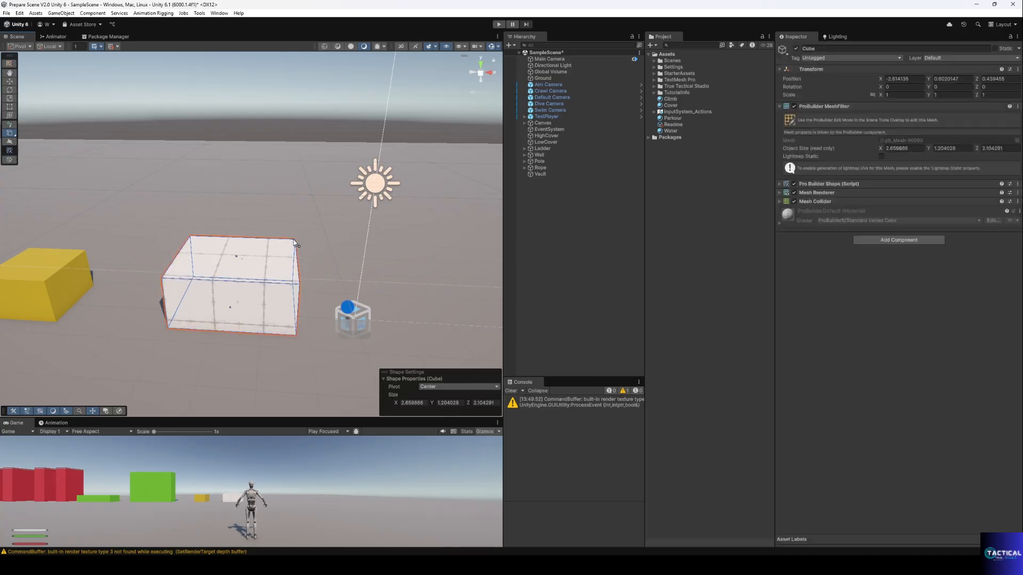
pyautogui.press('Escape')
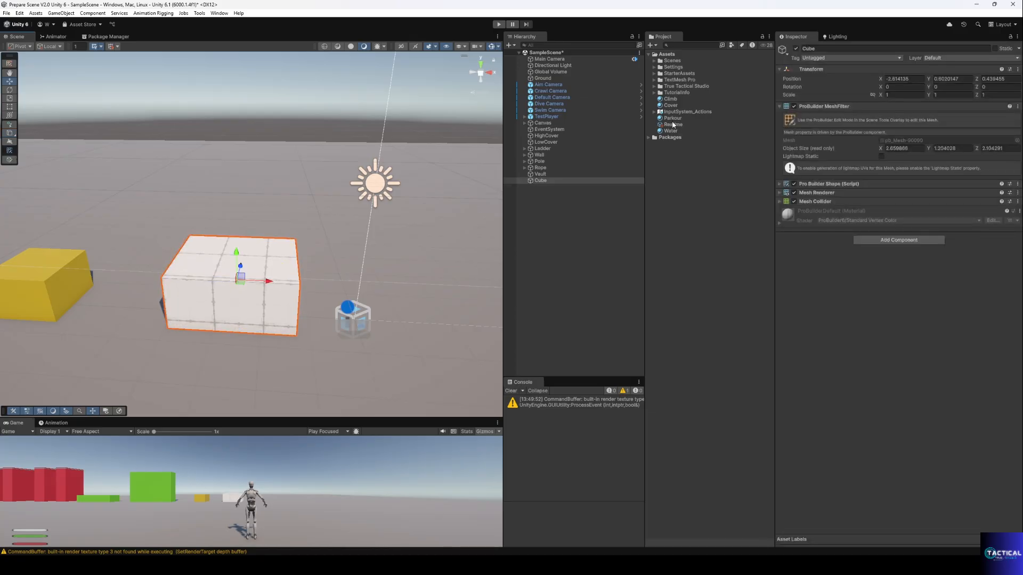
# - Assign the second cube to the Ground layer and rename it SmallJump Parkour
pyautogui.click(940, 59)
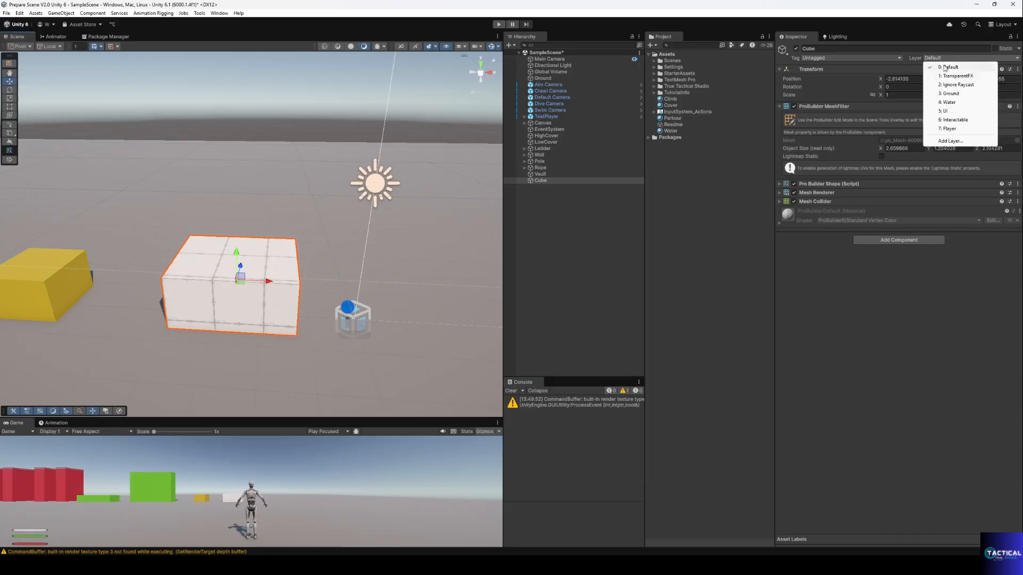
pyautogui.click(951, 94)
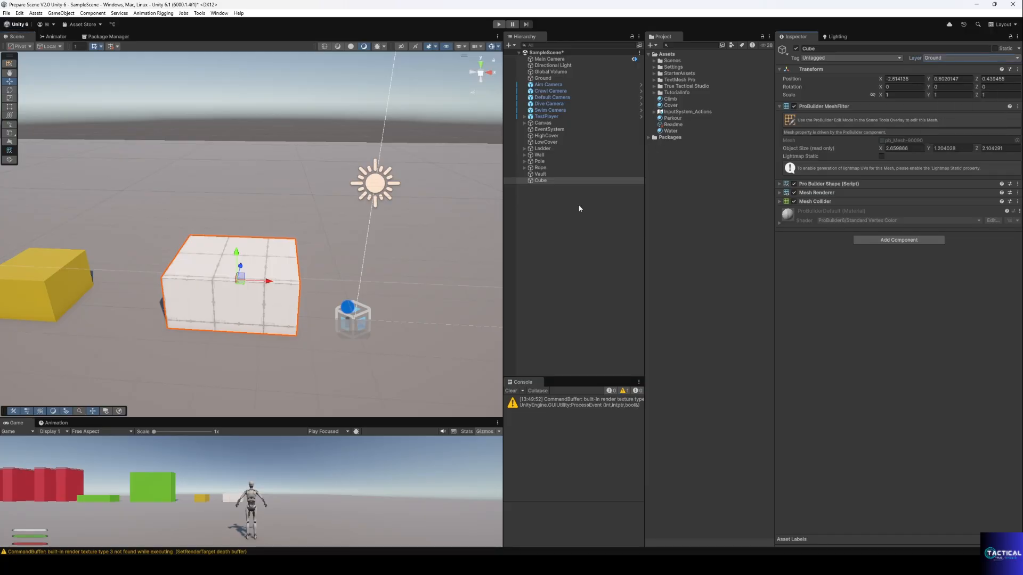
pyautogui.click(540, 182)
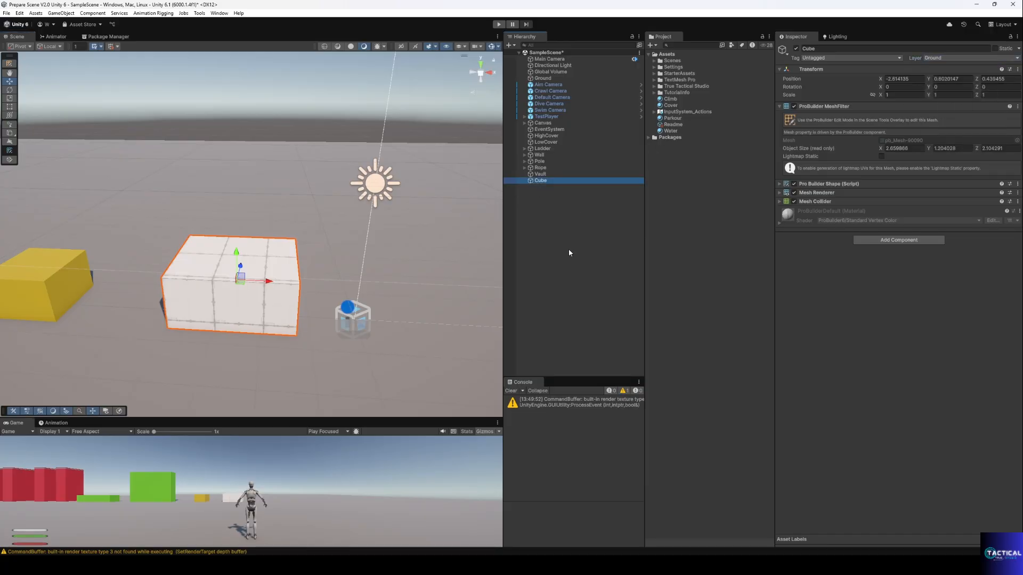
pyautogui.press('F2')
pyautogui.write('Small')
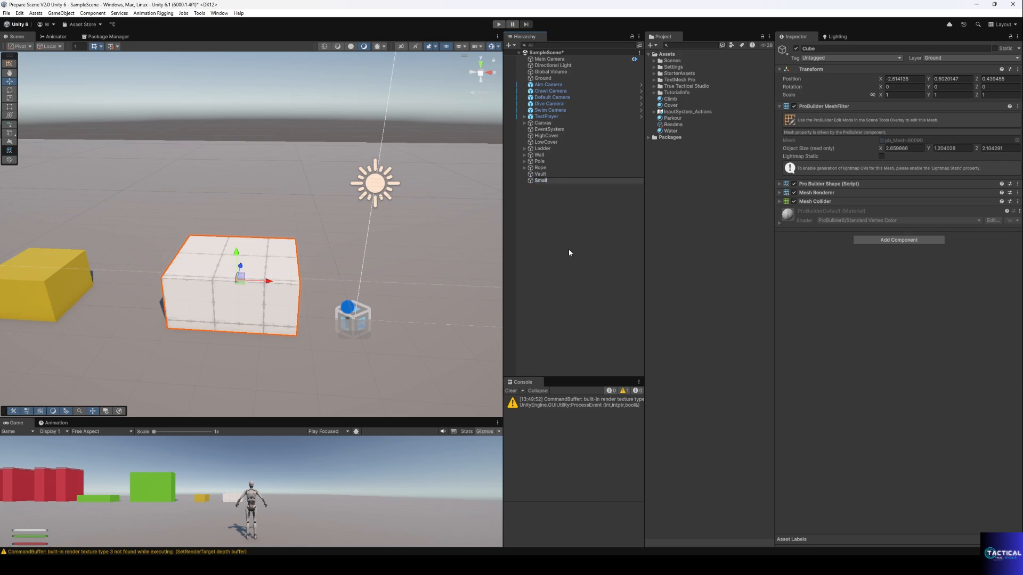
pyautogui.write('Jump Parkour')
pyautogui.press('Return')
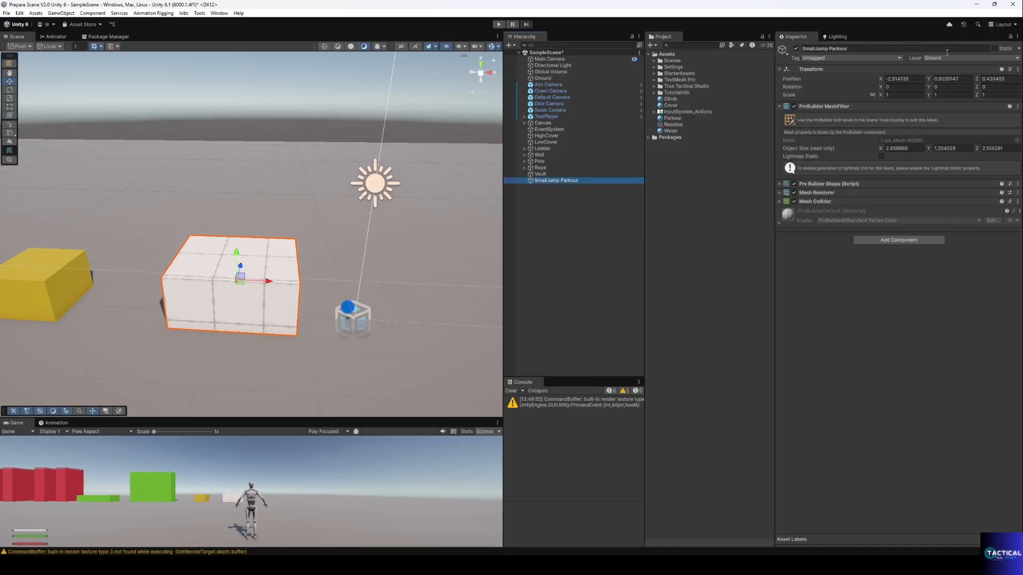
# - Add a 3D cube as a child of SmallJump Parkour and name it Parkour Object
pyautogui.rightClick(544, 181)
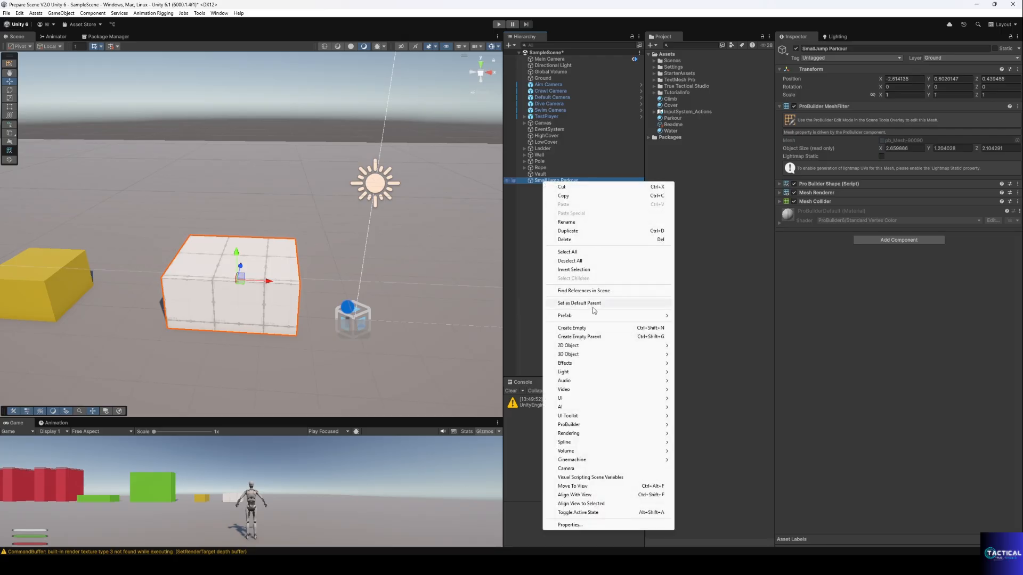
pyautogui.moveTo(628, 354)
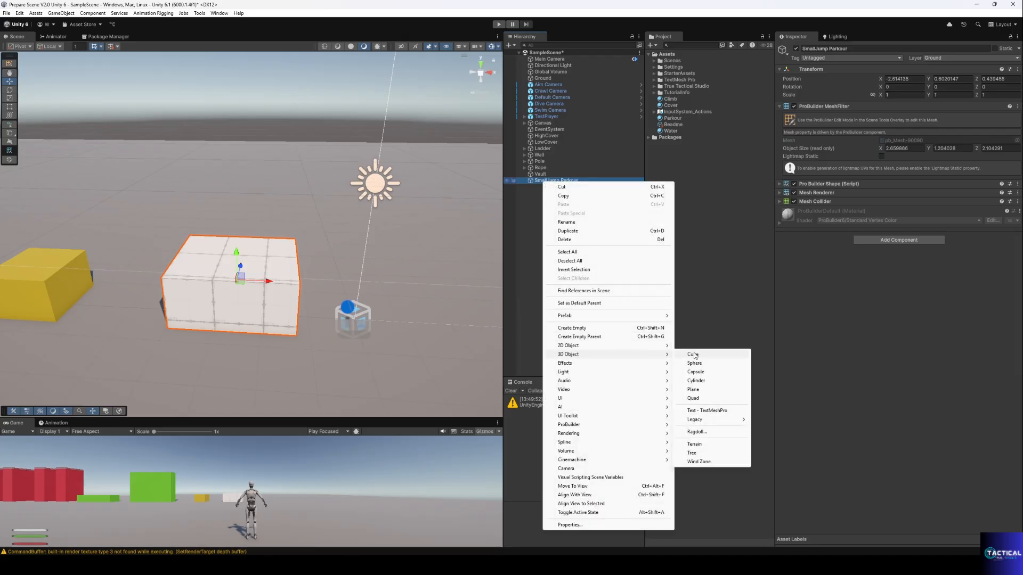
pyautogui.click(694, 353)
pyautogui.press('BackSpace')
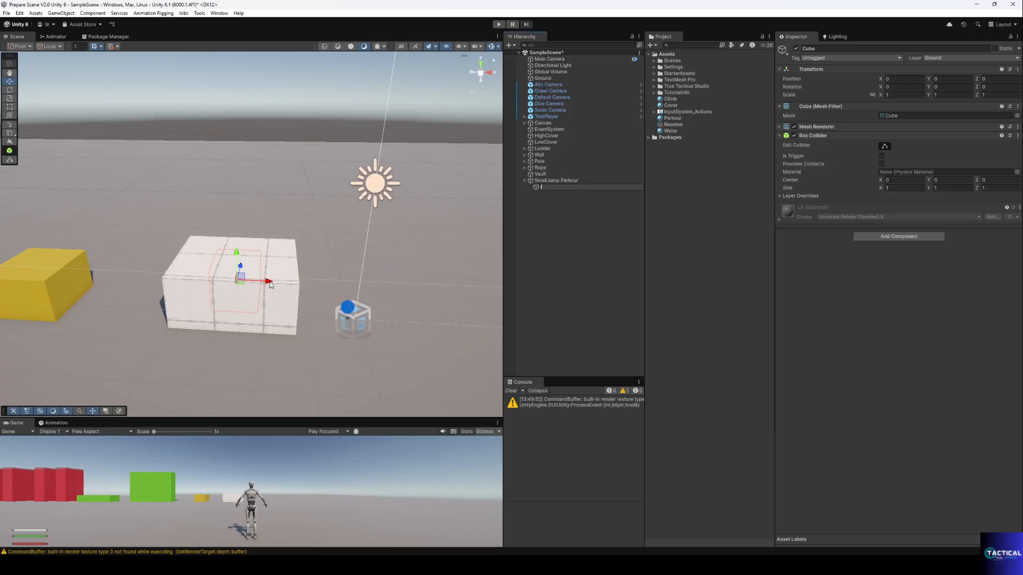
pyautogui.write('Parkour Object')
pyautogui.press('Return')
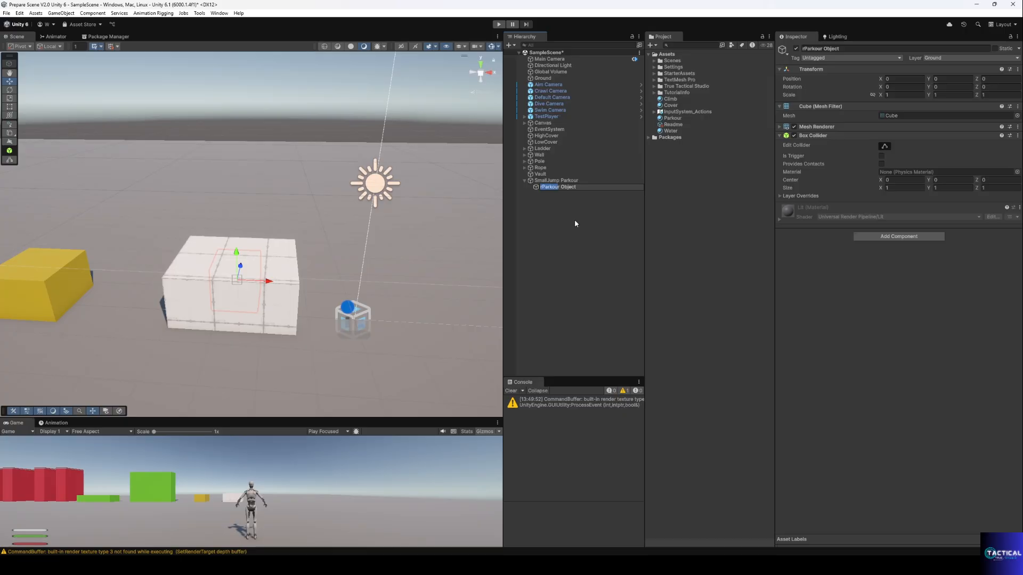
pyautogui.write('Parkour')
pyautogui.press('Return')
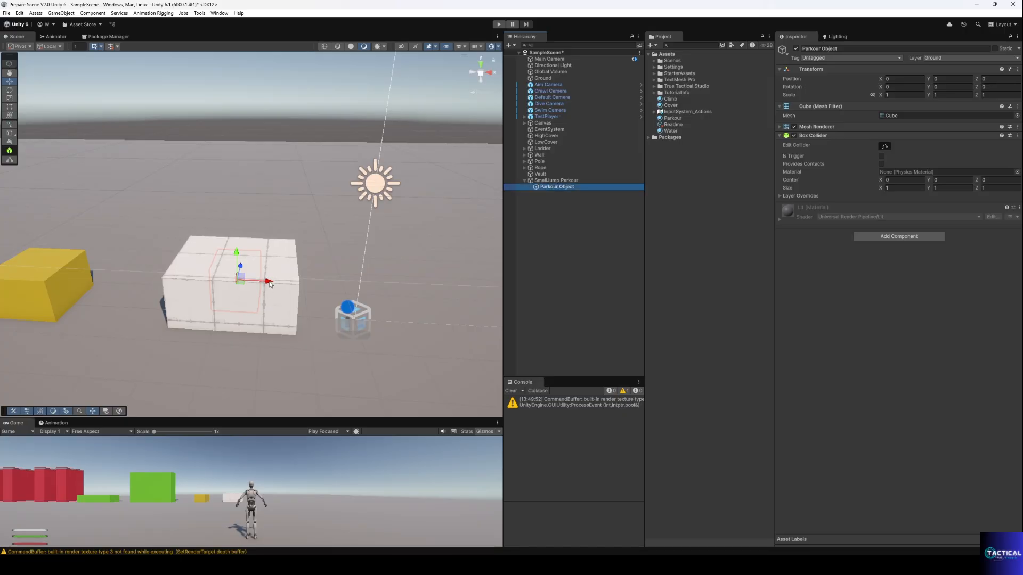
# - Scale Parkour Object to about 2.68 × 1.07 × 2.12 and lower it to Y -0.048, leaving the parent's top exposed
pyautogui.press('r')
pyautogui.moveTo(270, 282); pyautogui.dragTo(309, 285)
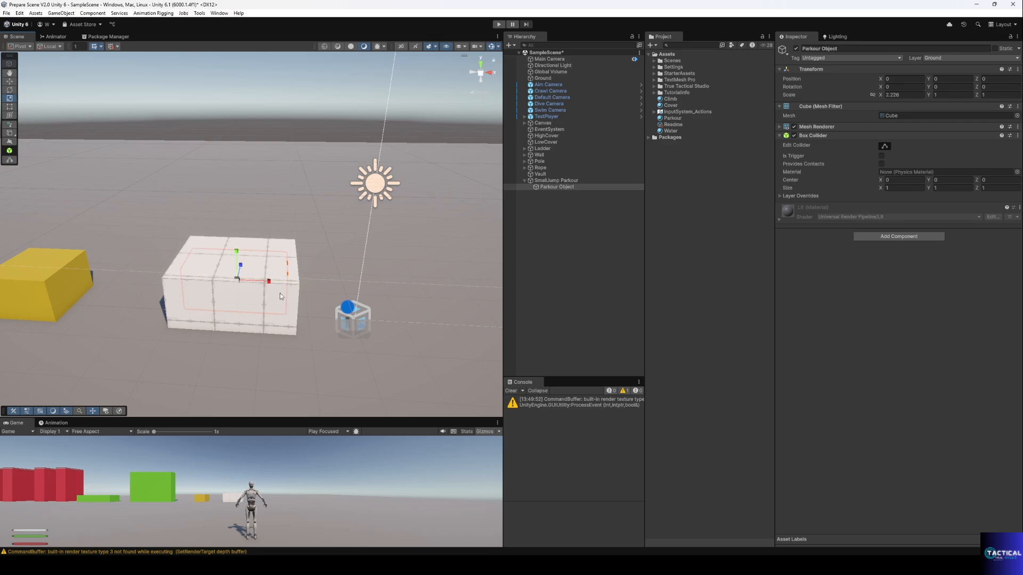
pyautogui.moveTo(280, 293); pyautogui.dragTo(214, 308, button='right')
pyautogui.moveTo(204, 287); pyautogui.dragTo(170, 257)
pyautogui.press('w')
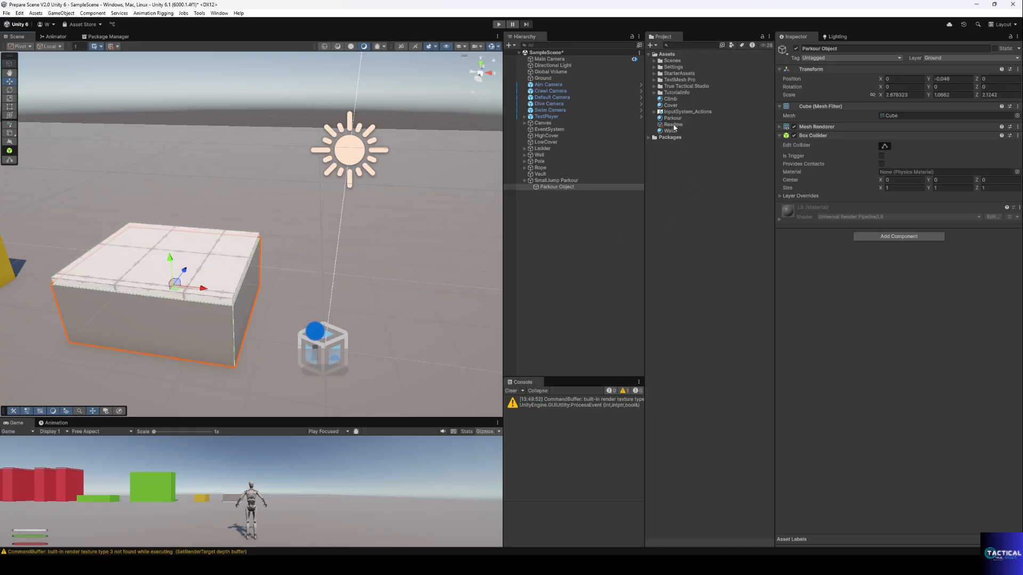
# - Apply the Parkour material to Parkour Object and assign it to the Interactable layer
pyautogui.moveTo(673, 119); pyautogui.dragTo(557, 187)
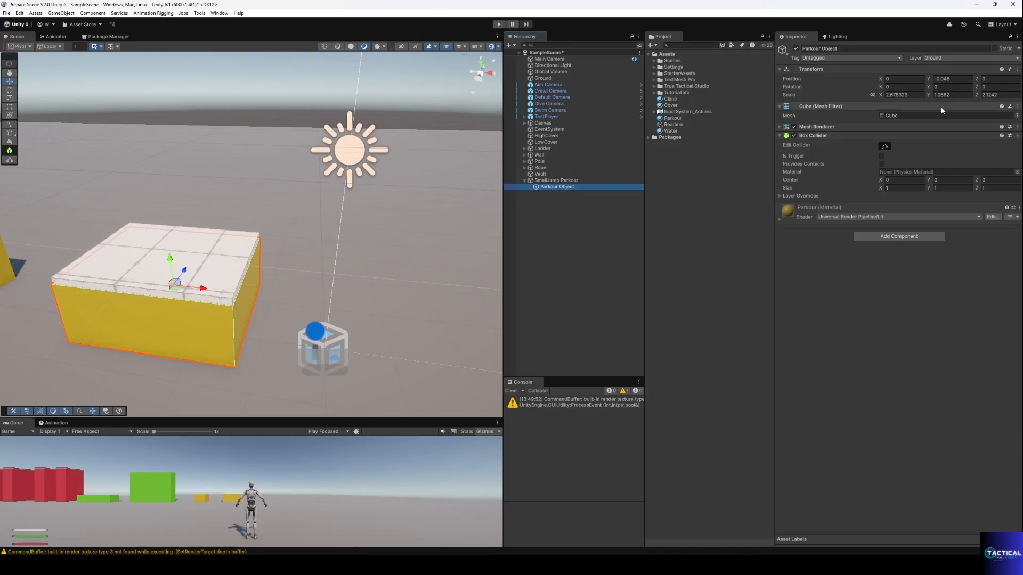
pyautogui.click(959, 57)
pyautogui.click(962, 129)
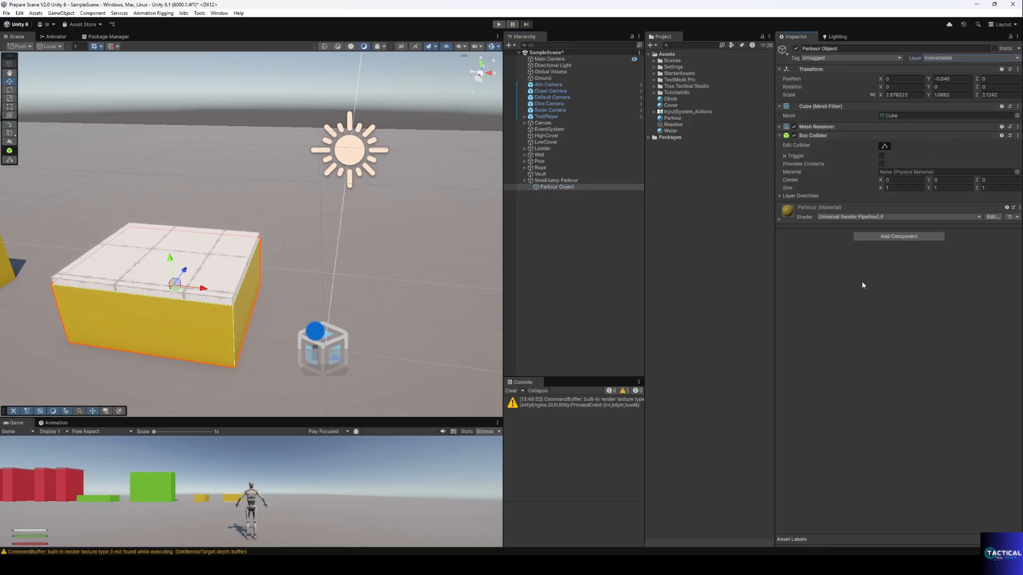
# - Add a Parkour Object component to the child cube and set its Parkour Action Type to Small Jump
pyautogui.click(885, 236)
pyautogui.click(878, 262)
pyautogui.click(909, 235)
pyautogui.click(901, 254)
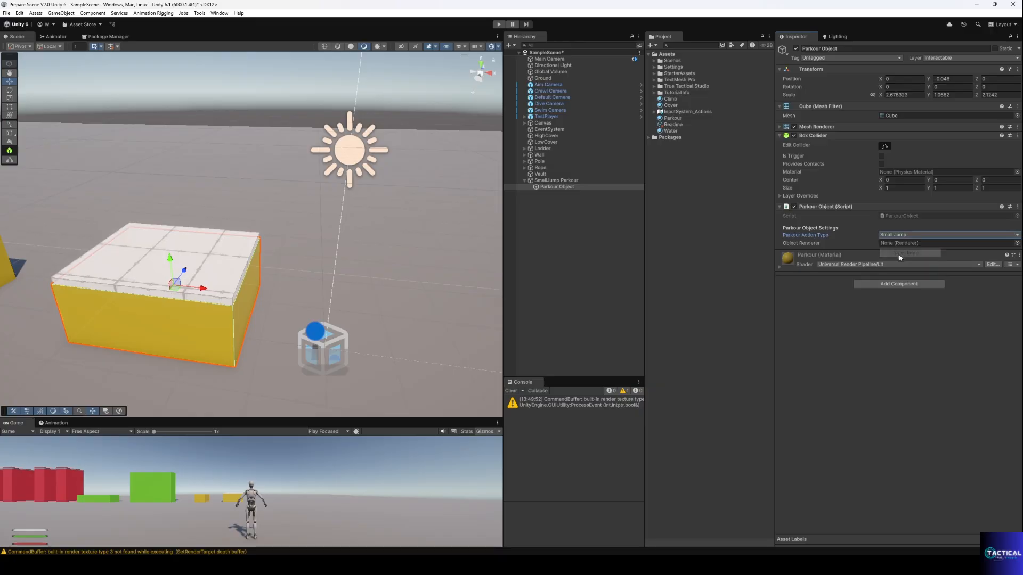
# - Draw a larger ProBuilder cube about 4.28 × 2.34 × 3.47 on the ground beyond SmallJump Parkour
pyautogui.moveTo(223, 302)
pyautogui.mouseDown(button='right')
pyautogui.moveTo(241, 285)
pyautogui.moveTo(220, 285)
pyautogui.mouseUp(button='right')
pyautogui.press('s')
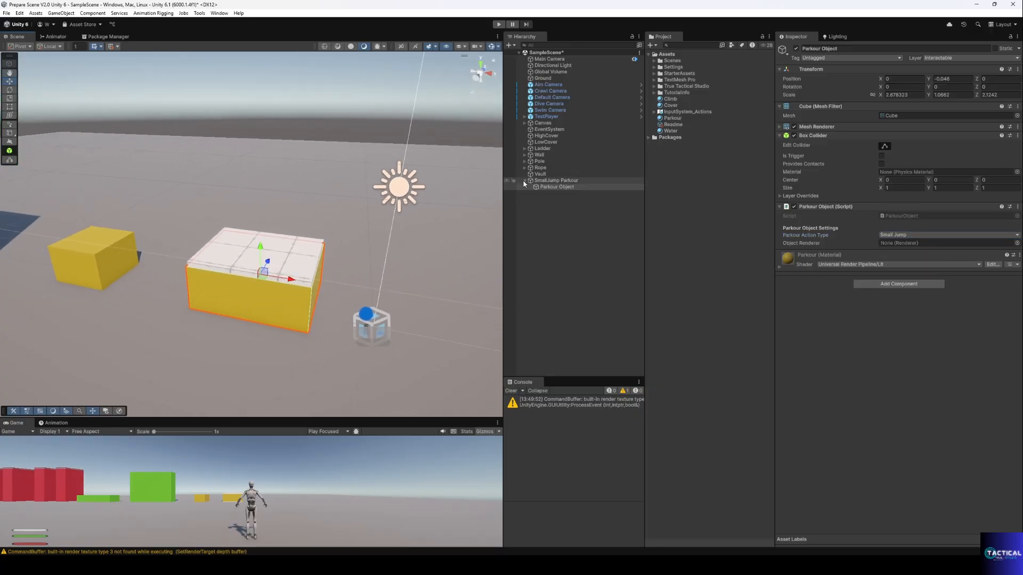
pyautogui.click(525, 181)
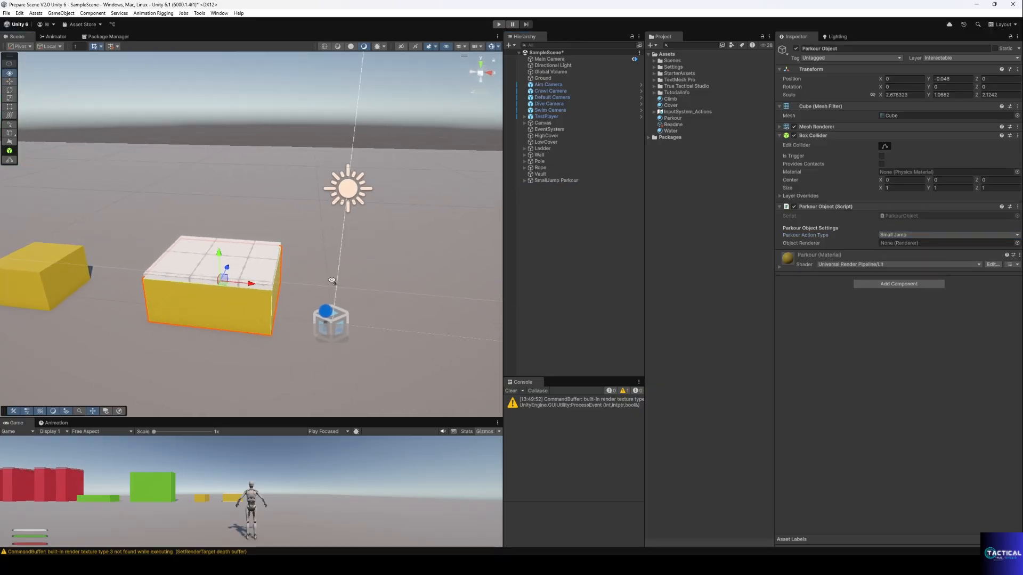
pyautogui.press('d')
pyautogui.moveTo(421, 284); pyautogui.dragTo(421, 288, button='right')
pyautogui.hotkey('ctrl', 'shift', 'k')
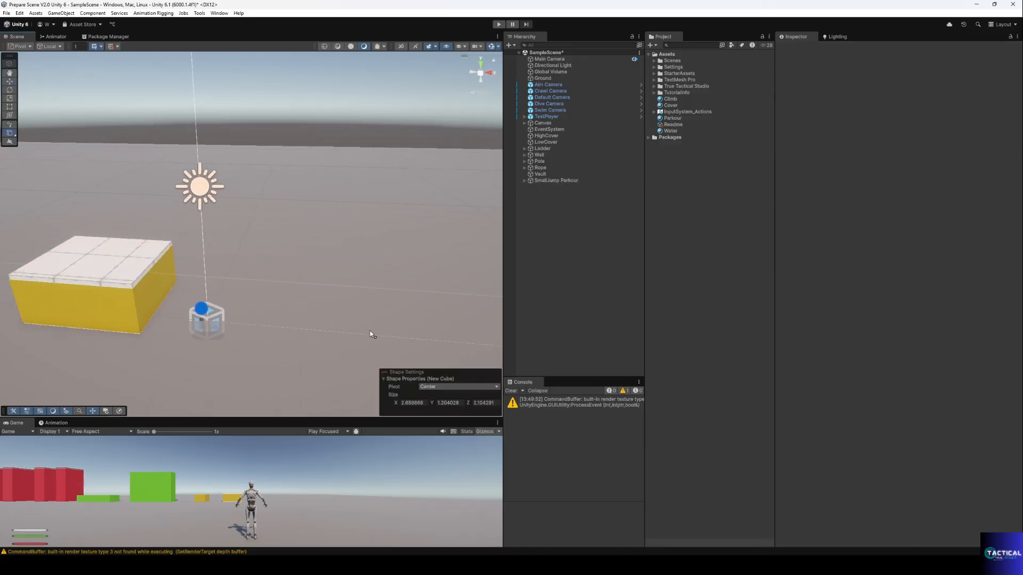
pyautogui.moveTo(388, 271); pyautogui.dragTo(414, 266)
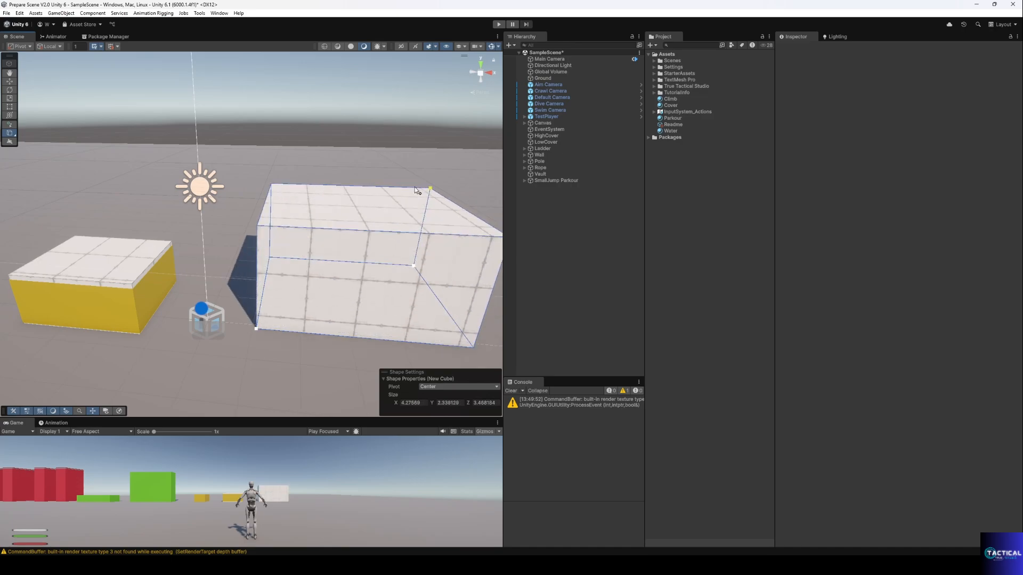
pyautogui.click(417, 190)
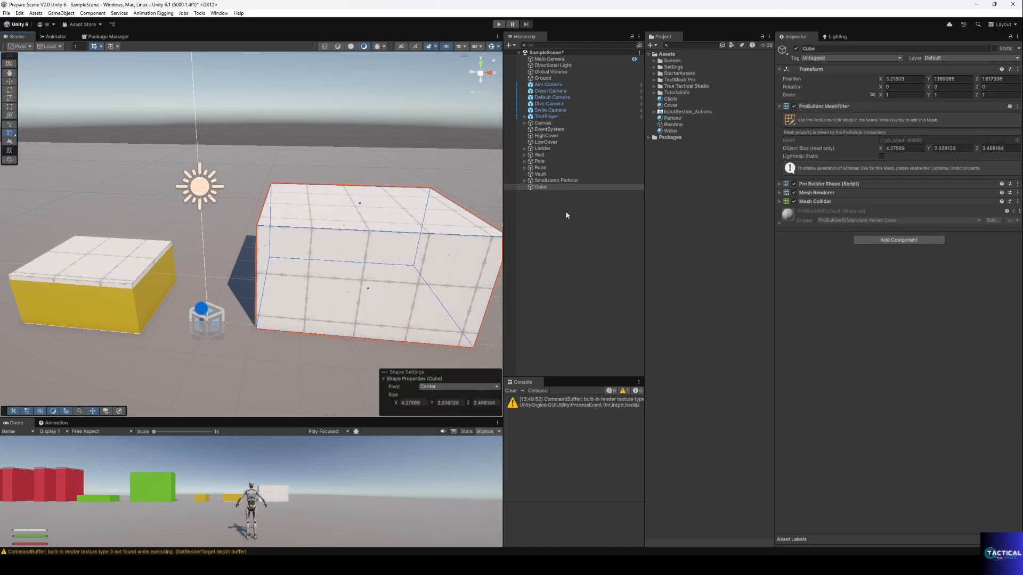
# - Rename the new large ProBuilder cube as High Parkour
pyautogui.doubleClick(545, 188)
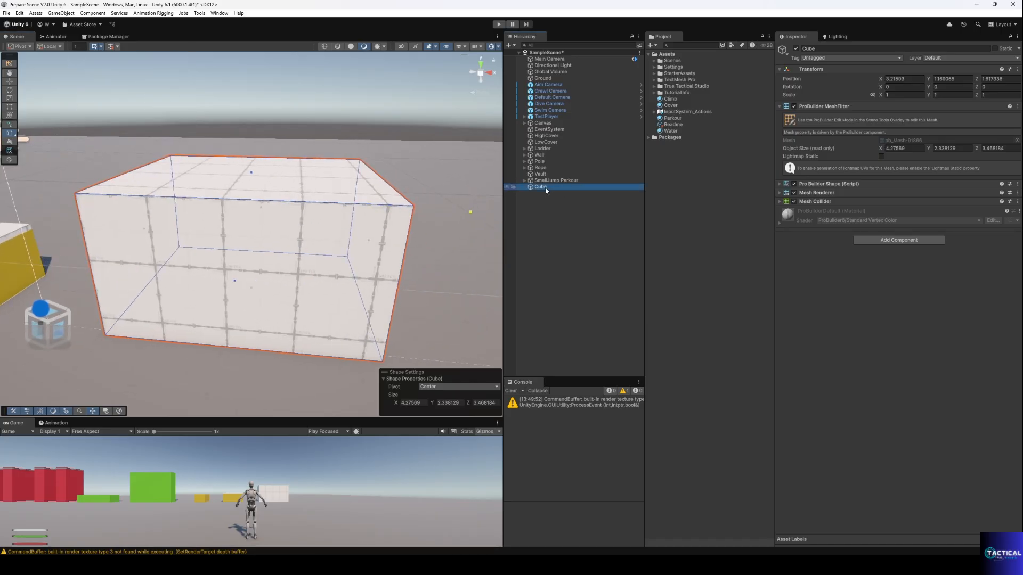
pyautogui.rightClick(546, 188)
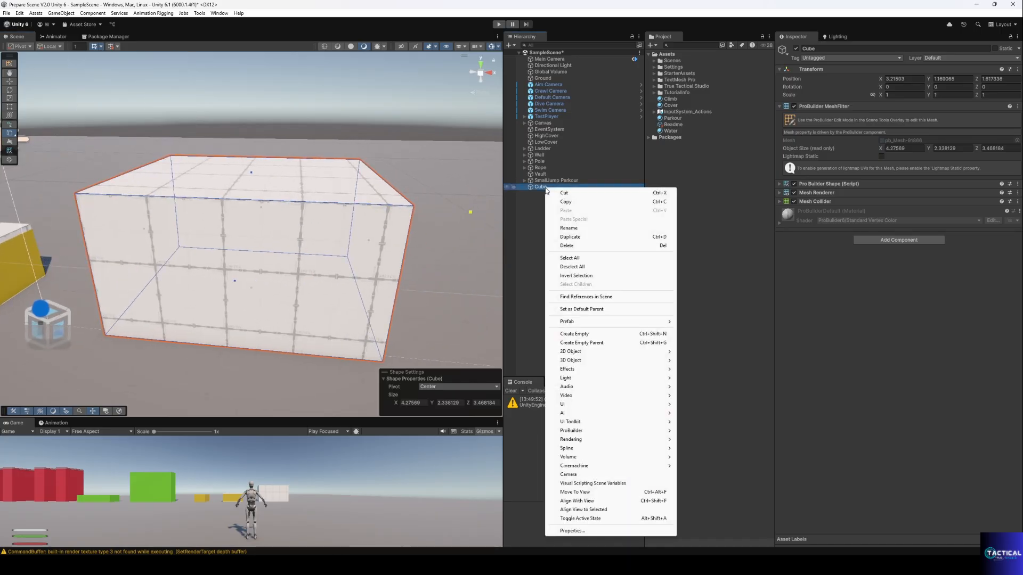
pyautogui.click(568, 229)
pyautogui.write('High')
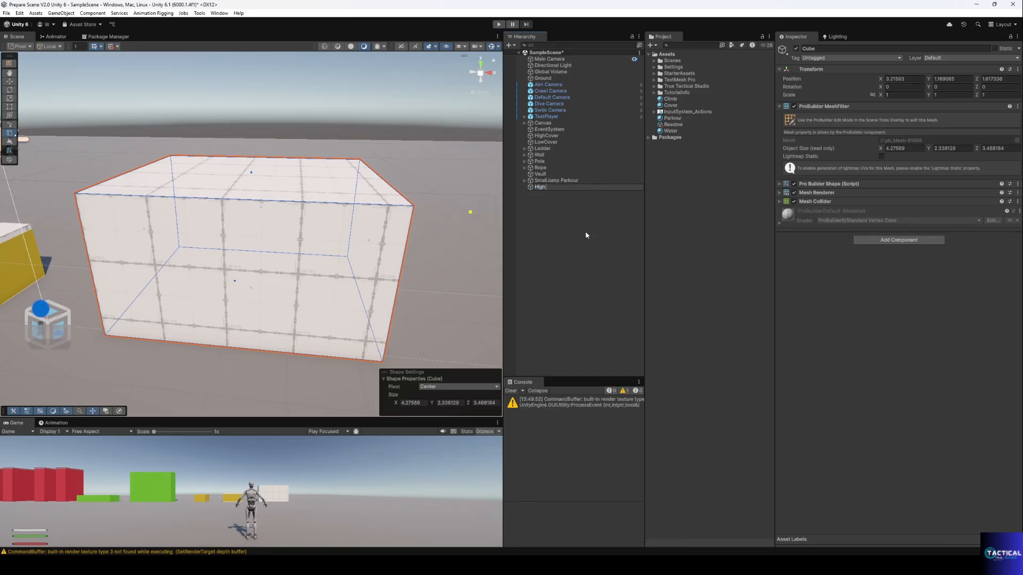
pyautogui.write(' Parkour')
pyautogui.press('Return')
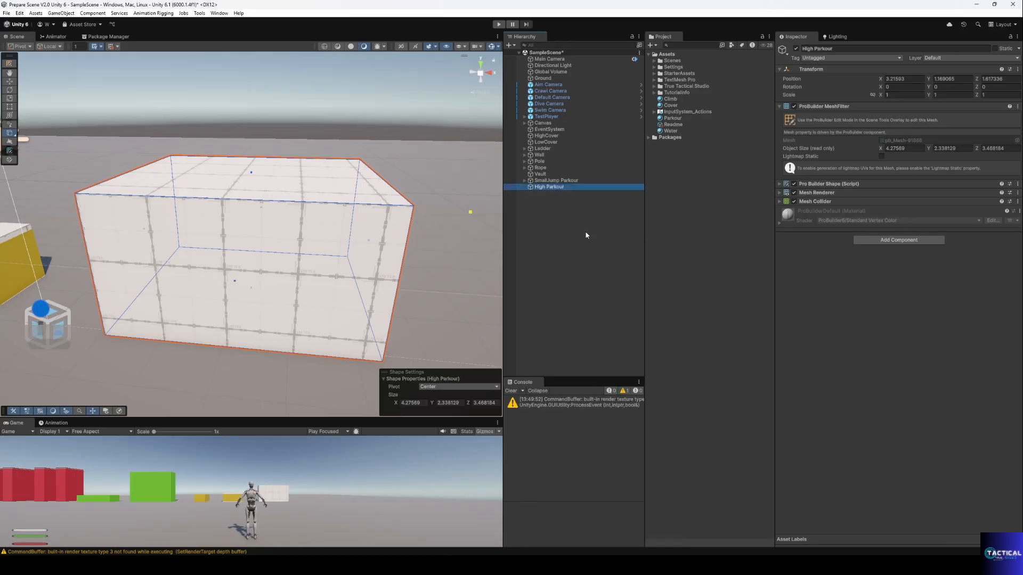
# - Create a child cube under High Parkour and name it High Parkour Object
pyautogui.rightClick(549, 189)
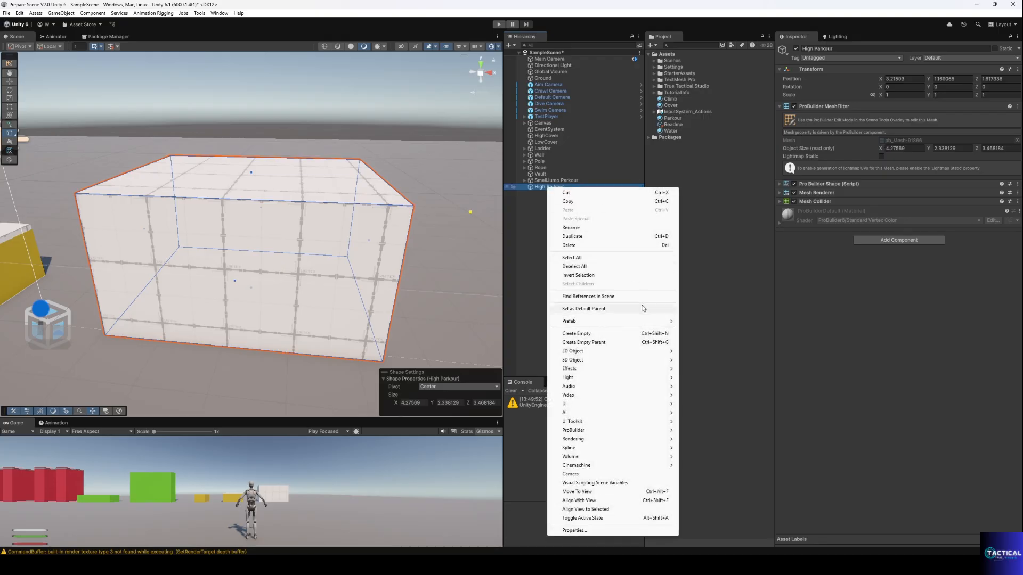
pyautogui.click(697, 360)
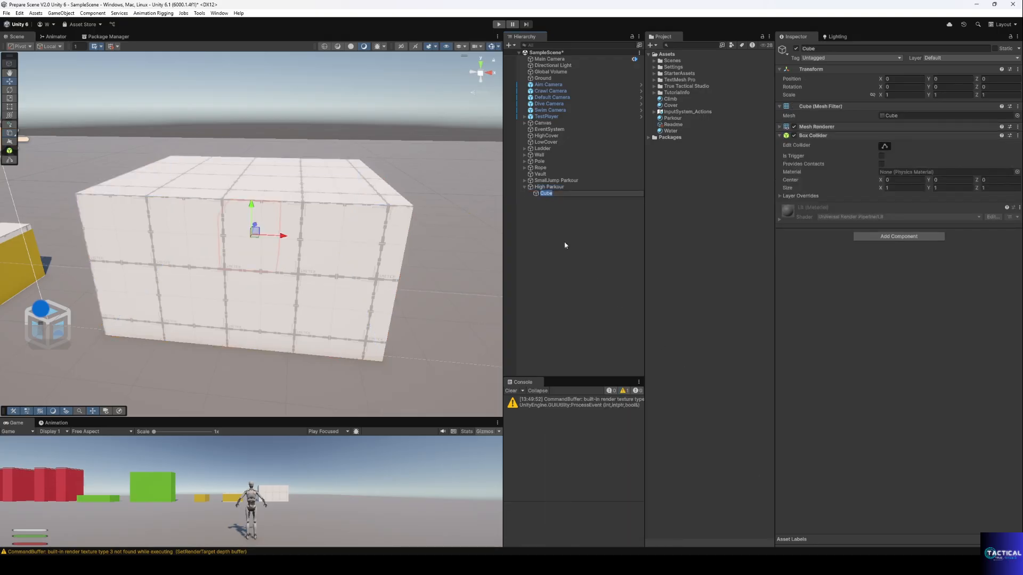
pyautogui.write('High Parkour Object')
pyautogui.press('Return')
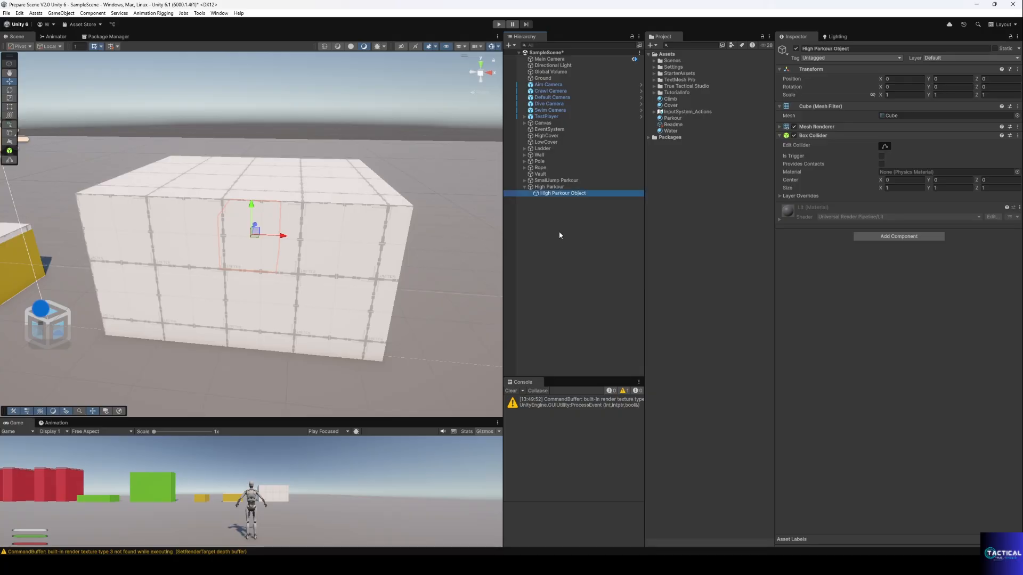
# - Assign High Parkour to the Ground layer and its child High Parkour Object to the Interactable layer
pyautogui.click(549, 187)
pyautogui.click(959, 58)
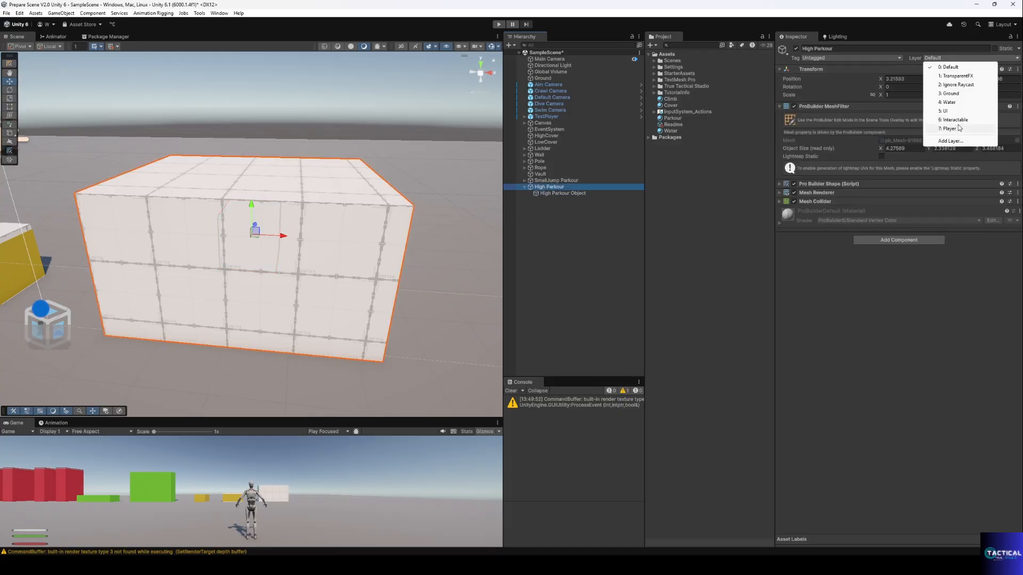
pyautogui.click(951, 93)
pyautogui.click(527, 297)
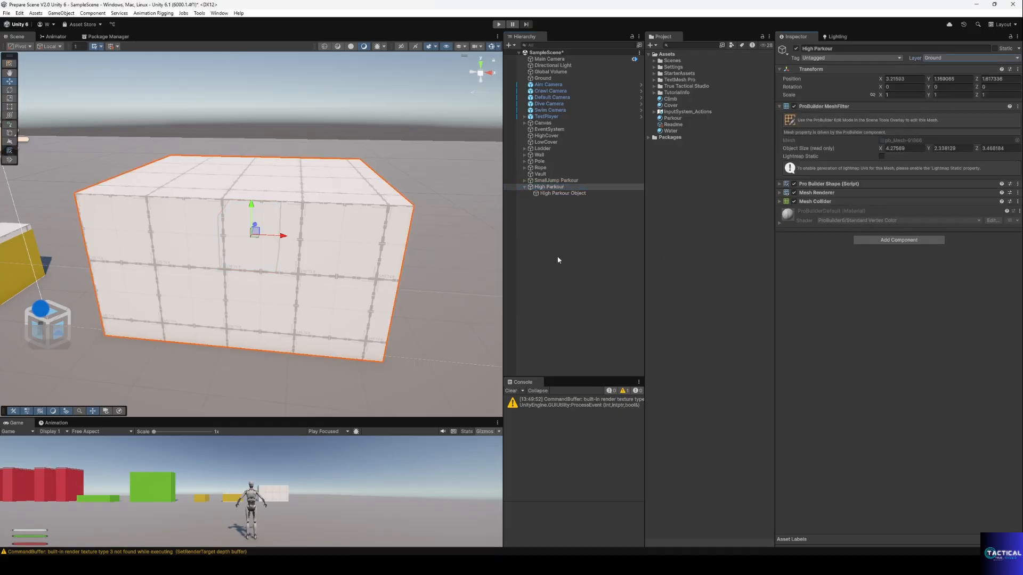
pyautogui.click(557, 192)
pyautogui.click(939, 58)
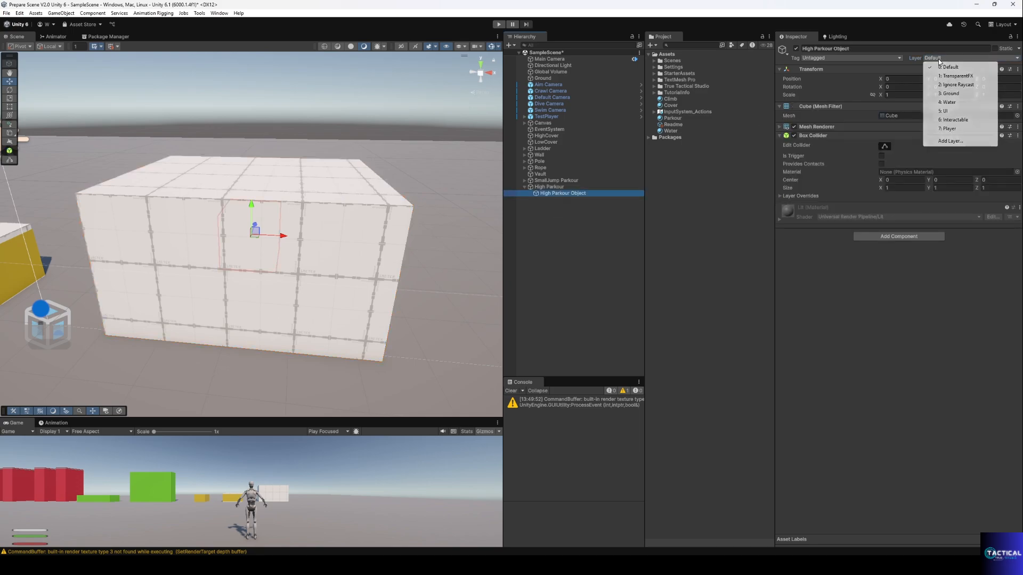
pyautogui.click(955, 120)
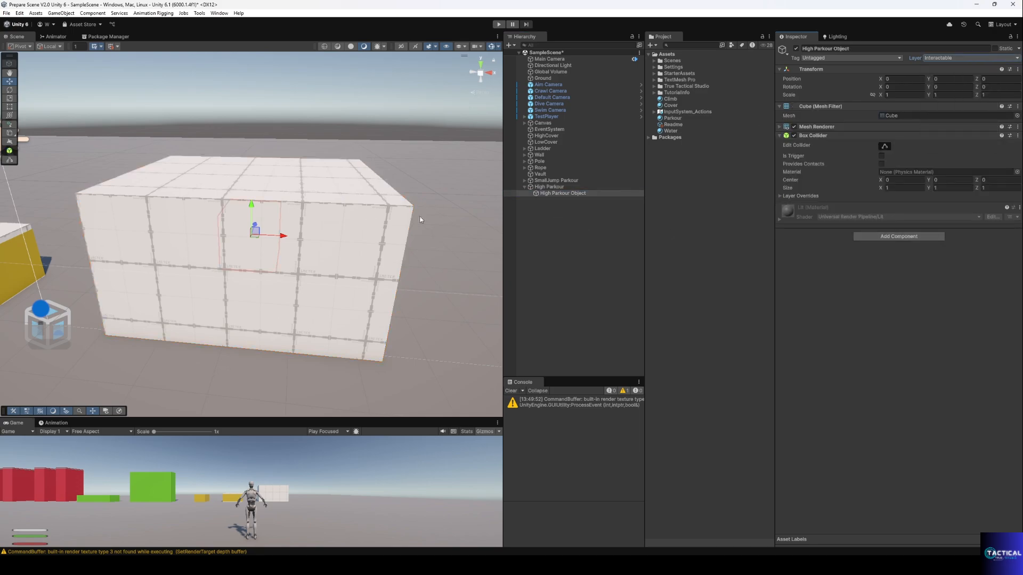
# - Scale High Parkour Object to about 4.33 × 2.24 × 3.50 so it covers the parent's sides and leaves the top exposed
pyautogui.press('r')
pyautogui.moveTo(284, 237); pyautogui.dragTo(402, 240)
pyautogui.press('d')
pyautogui.moveTo(402, 240); pyautogui.dragTo(343, 246, button='right')
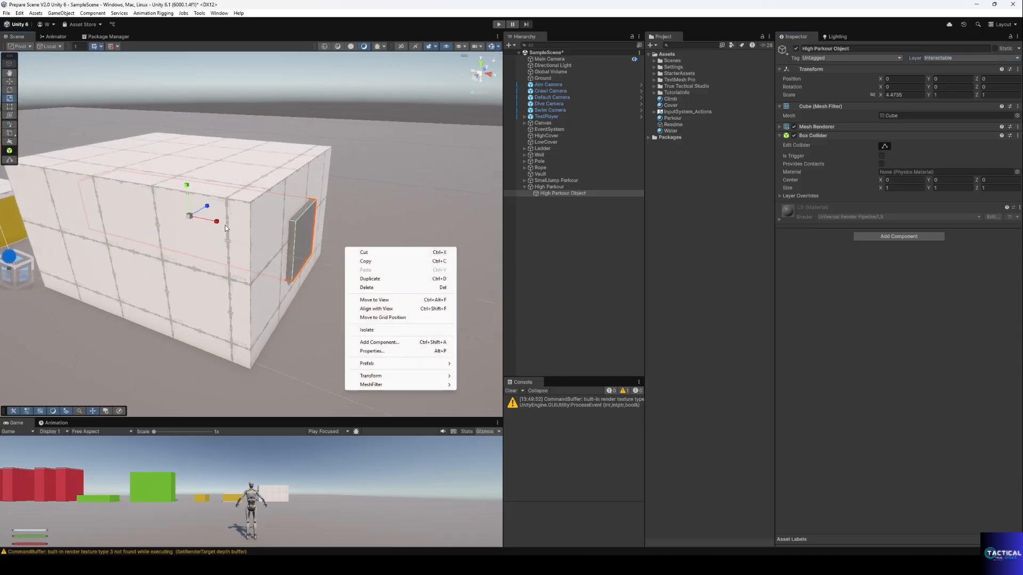
pyautogui.moveTo(222, 223); pyautogui.dragTo(256, 192)
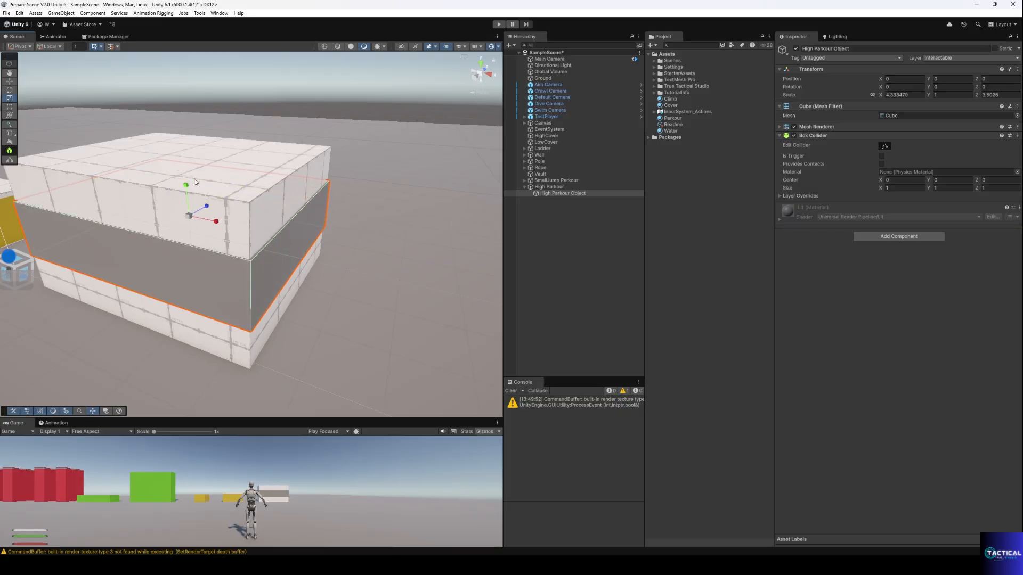
pyautogui.moveTo(186, 187); pyautogui.dragTo(189, 154)
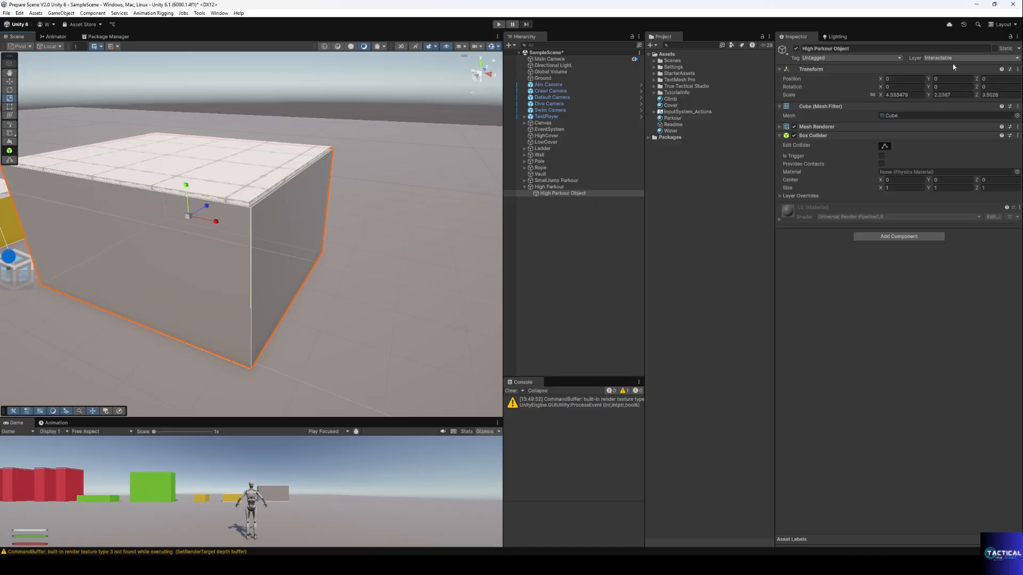
# - Add a Parkour Object component to High Parkour Object and set its Parkour Action Type to High Jump
pyautogui.click(899, 236)
pyautogui.click(901, 261)
pyautogui.click(909, 235)
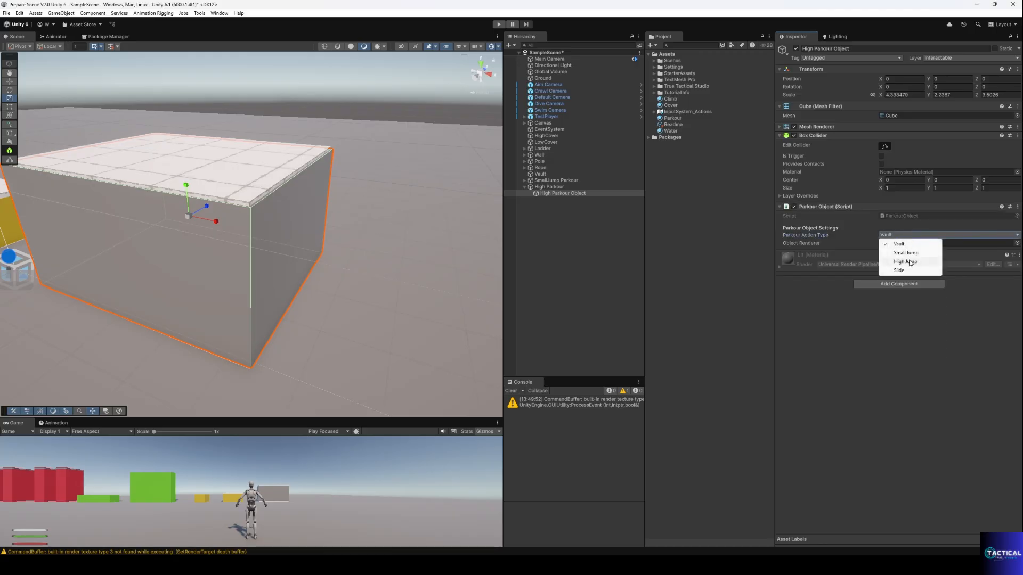
pyautogui.click(910, 262)
# - Apply the Parkour material to High Parkour Object and collapse its parent in the hierarchy
pyautogui.click(525, 187)
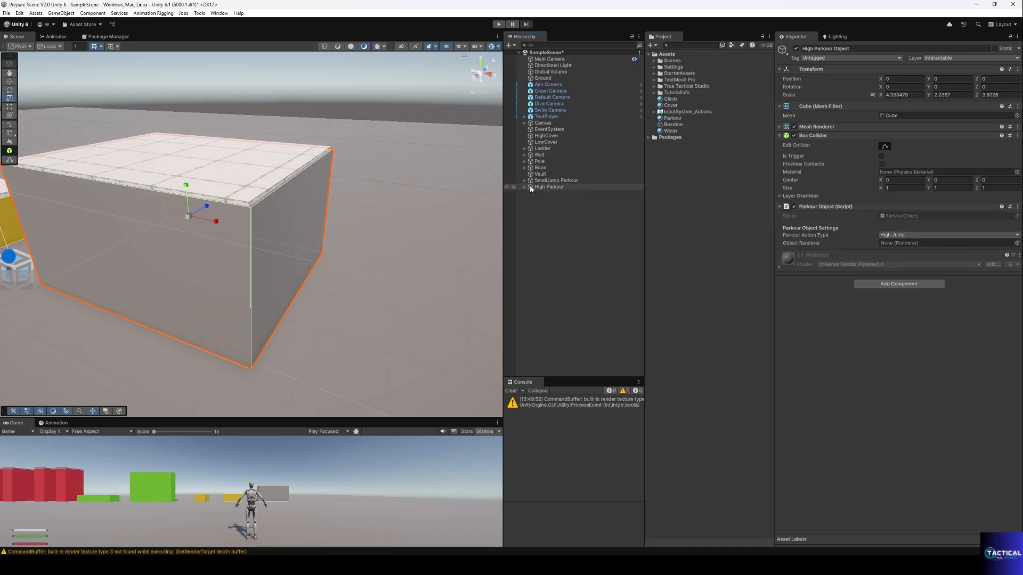
pyautogui.click(525, 187)
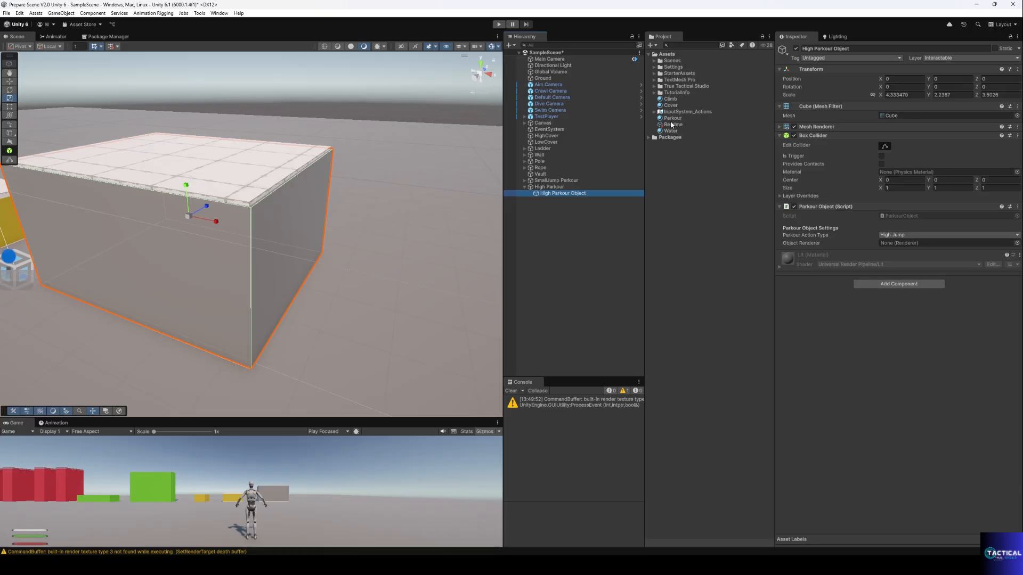
pyautogui.moveTo(671, 123); pyautogui.dragTo(559, 198)
pyautogui.click(524, 187)
pyautogui.click(563, 220)
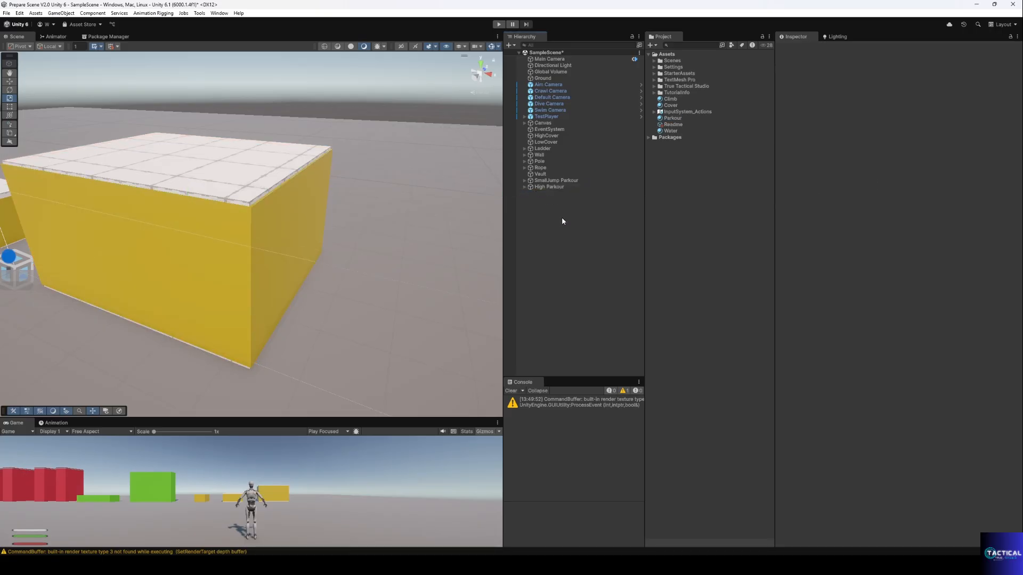
# - Create a standard 3D cube on the open ground beyond High Parkour and name it Slide Parkour Object
pyautogui.moveTo(254, 222); pyautogui.dragTo(326, 220, button='right')
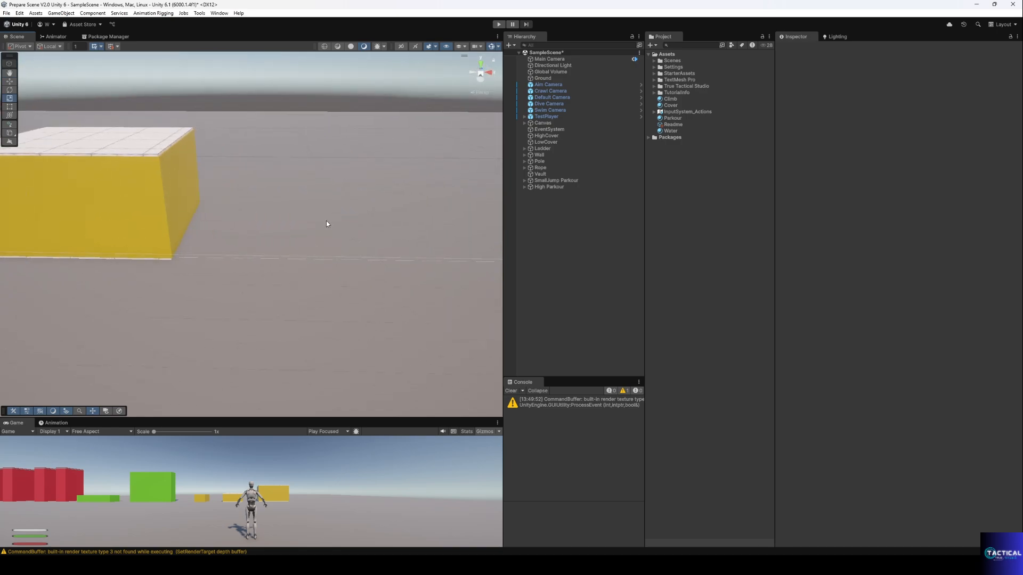
pyautogui.click(510, 45)
pyautogui.moveTo(529, 83)
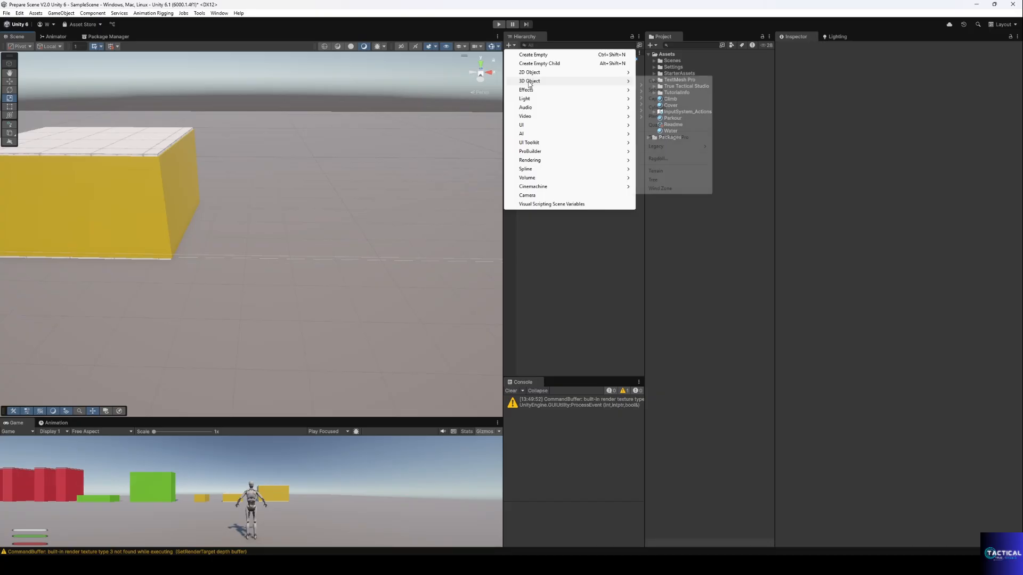
pyautogui.click(658, 81)
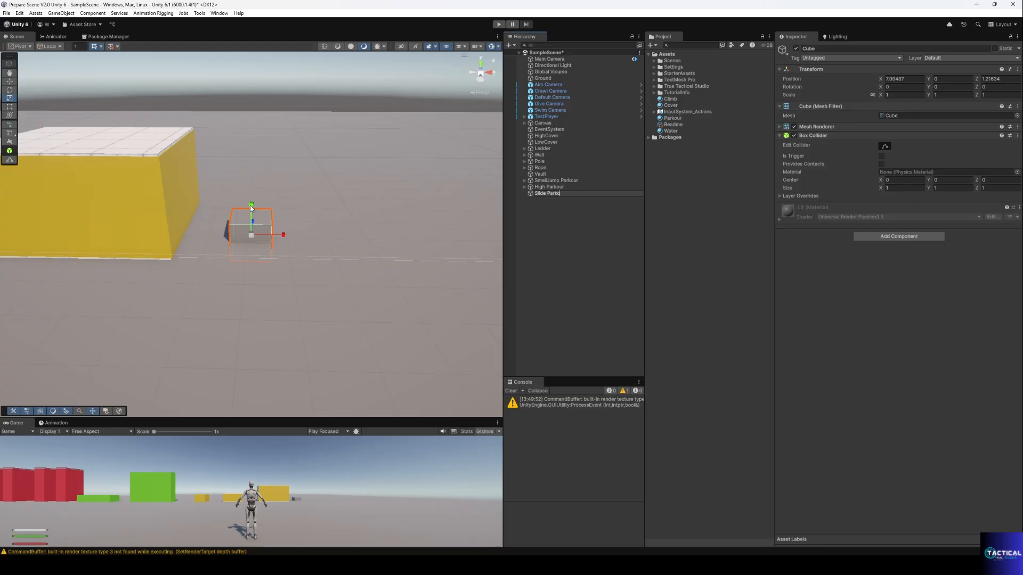
pyautogui.write('Slide Parkour Object')
pyautogui.press('Return')
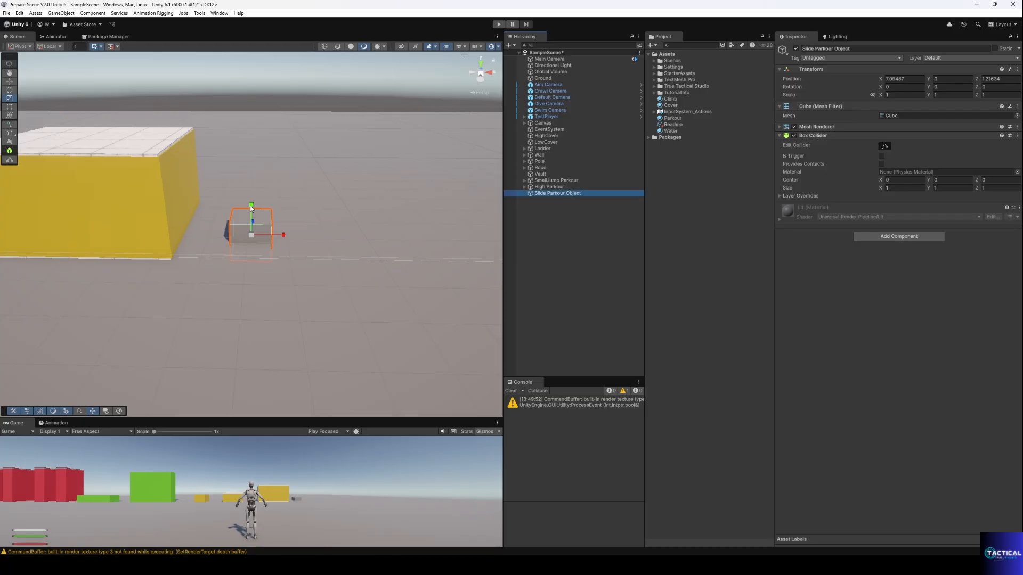
# - Raise Slide Parkour Object to Y 1.516, stretch its X scale to about 5, and move it clear of High Parkour to X 8.736
pyautogui.press('w')
pyautogui.moveTo(250, 205); pyautogui.dragTo(254, 142)
pyautogui.press('r')
pyautogui.moveTo(284, 179); pyautogui.dragTo(407, 171)
pyautogui.press('w')
pyautogui.moveTo(285, 176); pyautogui.dragTo(355, 175)
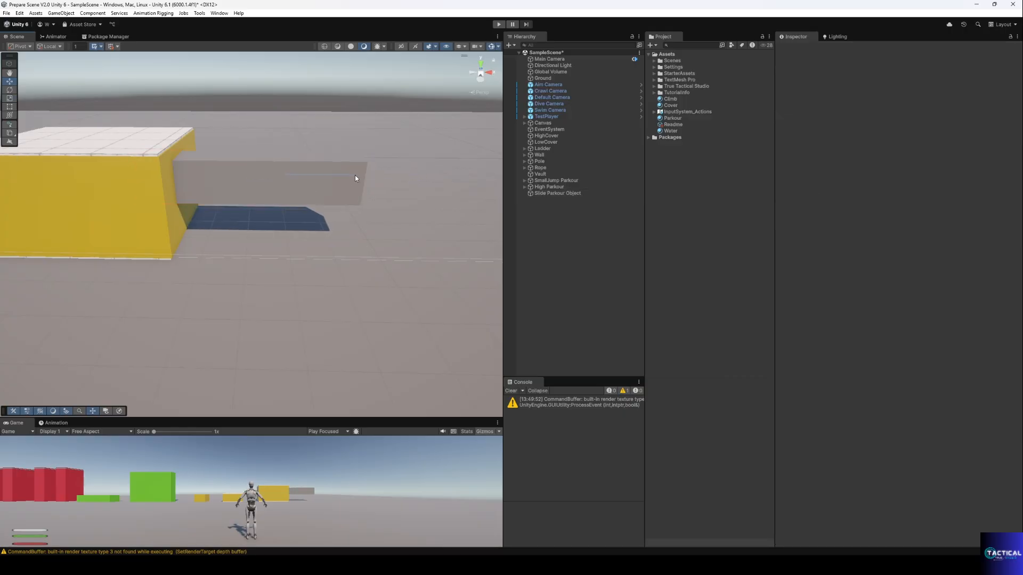
pyautogui.click(277, 182)
pyautogui.click(283, 178)
pyautogui.moveTo(283, 182); pyautogui.dragTo(352, 184)
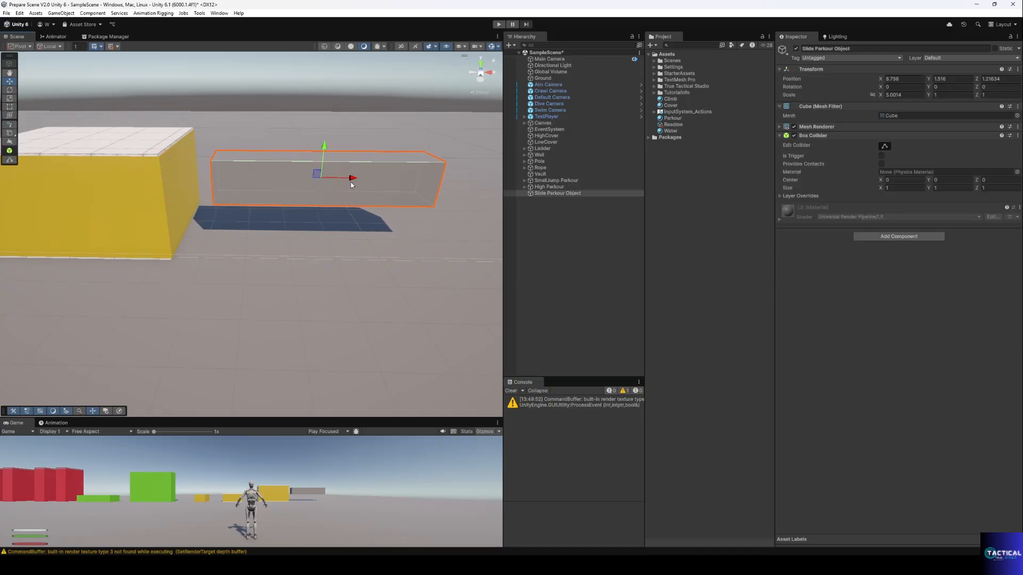
# - Apply the Parkour material to Slide Parkour Object and assign it to the Interactable layer
pyautogui.moveTo(672, 119); pyautogui.dragTo(557, 194)
pyautogui.click(962, 58)
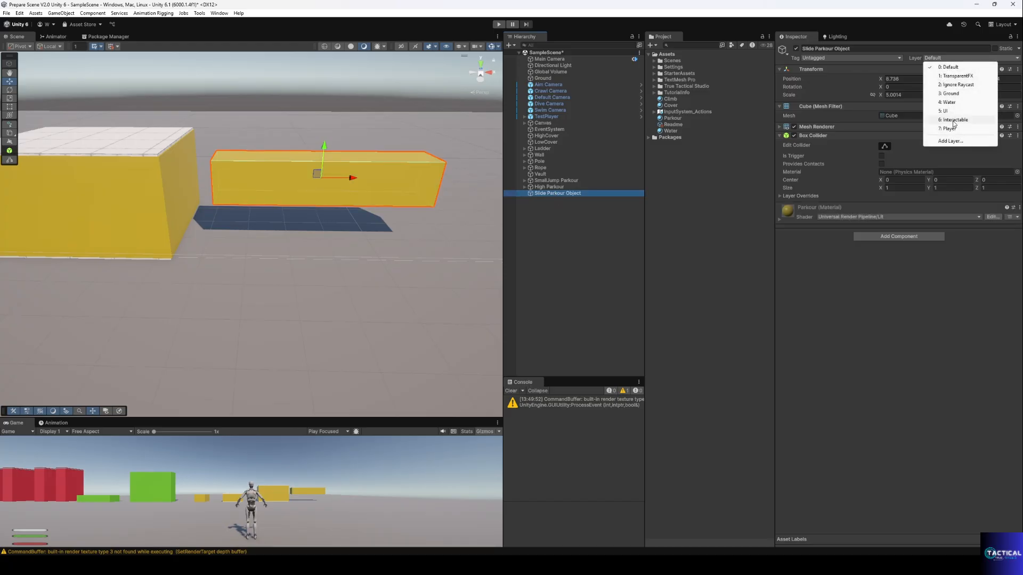
pyautogui.click(983, 120)
# - Add a Parkour Object component to Slide Parkour Object and set its Parkour Action Type to Slide
pyautogui.click(905, 237)
pyautogui.press('Return')
pyautogui.click(901, 235)
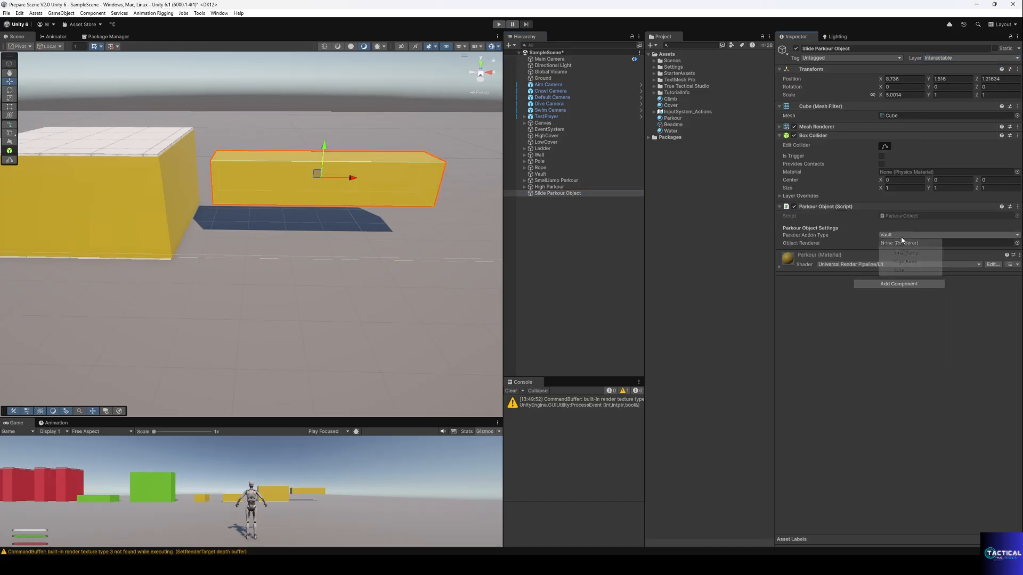
pyautogui.click(906, 271)
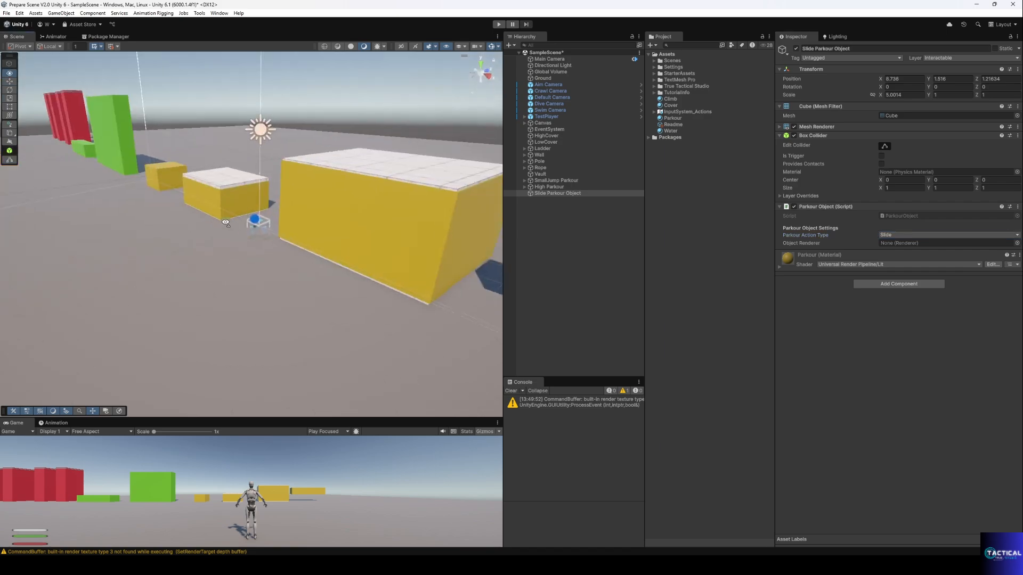
# - Create a child plane under Water Border and name it Water object
pyautogui.doubleClick(546, 200)
pyautogui.rightClick(546, 201)
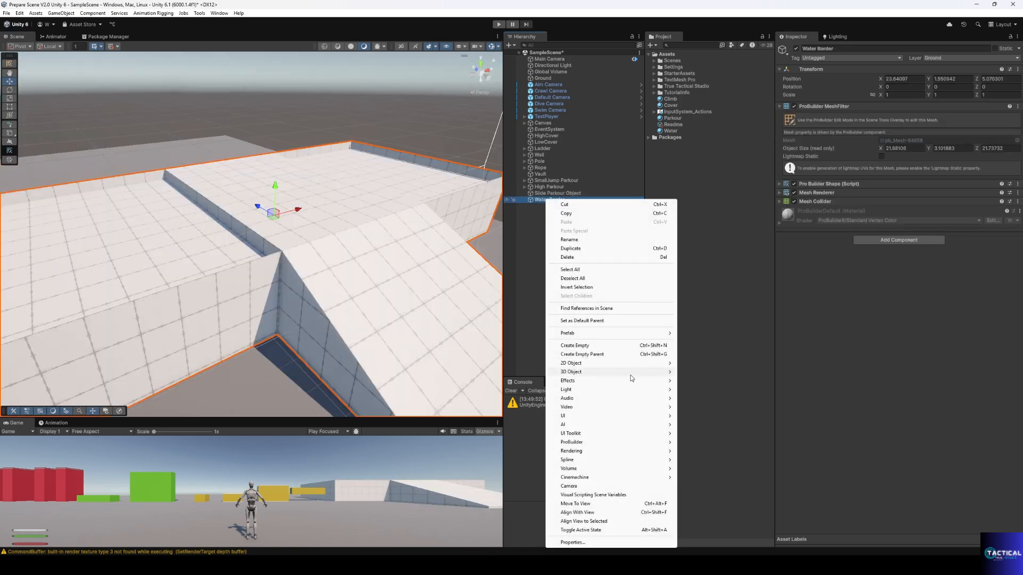
pyautogui.moveTo(663, 373)
pyautogui.click(712, 408)
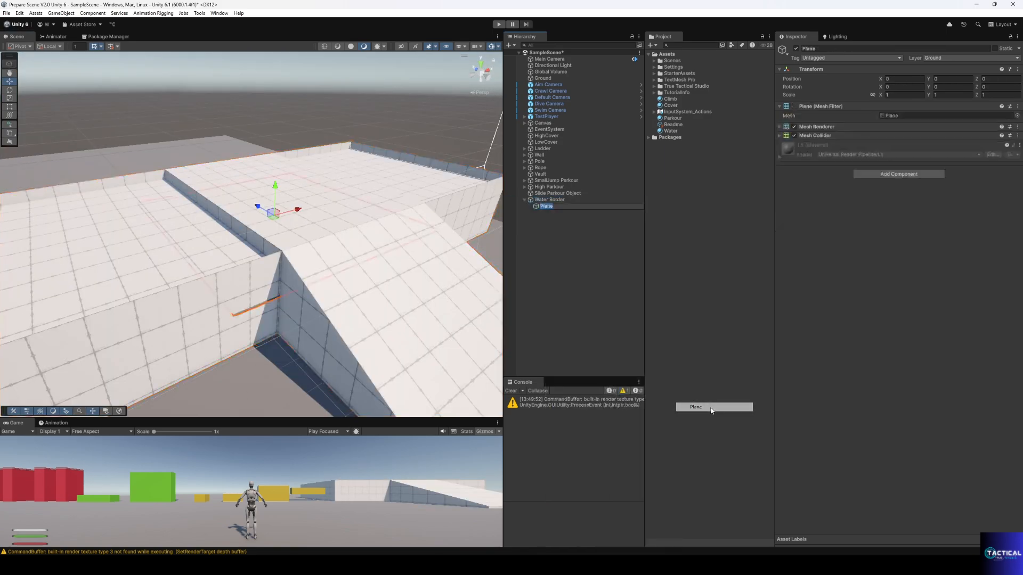
pyautogui.write('Water object')
pyautogui.press('Return')
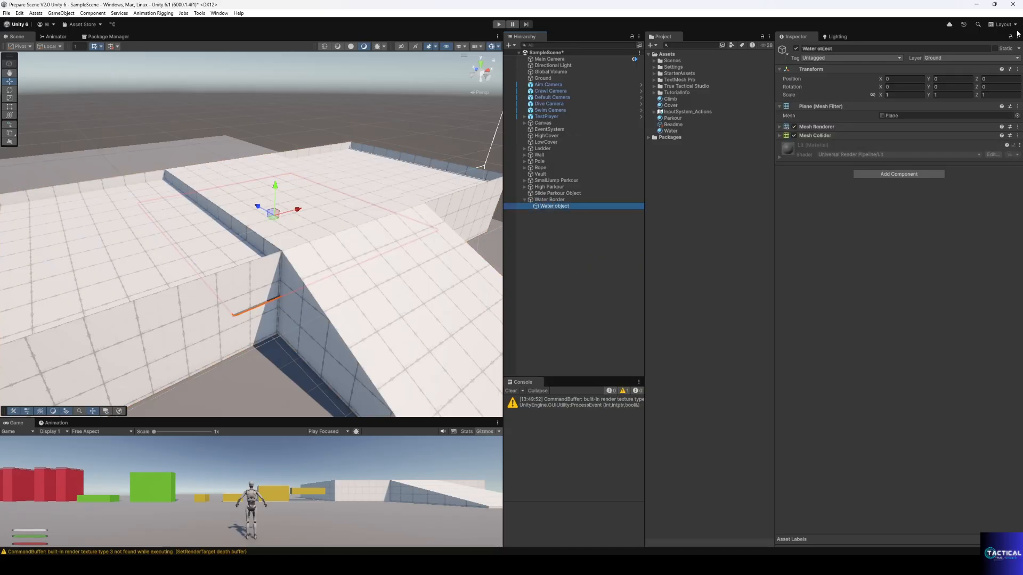
# - Assign Water object to the Interactable layer and add a Water Volume component to it
pyautogui.click(933, 57)
pyautogui.click(953, 128)
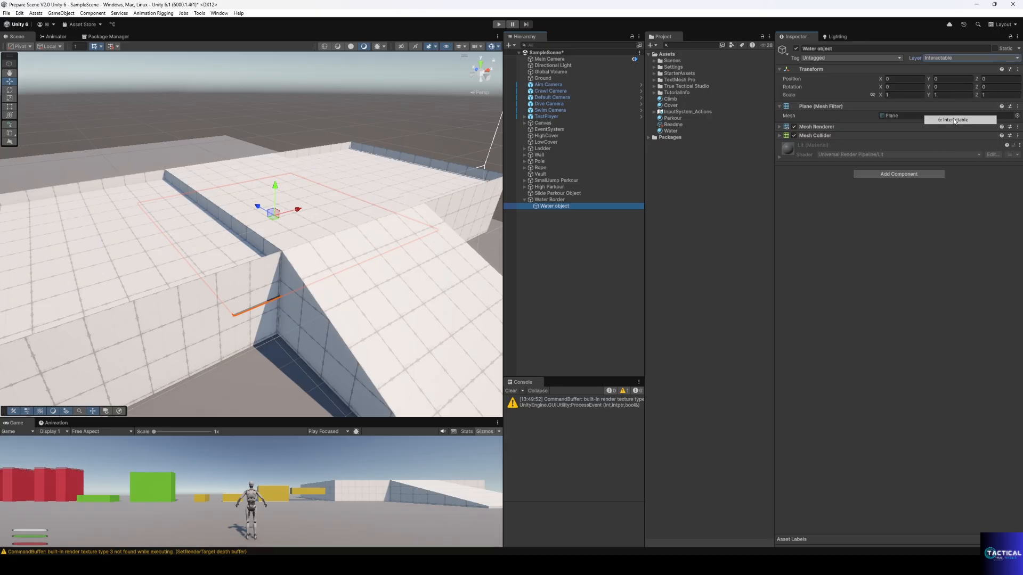
pyautogui.click(895, 175)
pyautogui.write('wa')
pyautogui.press('Return')
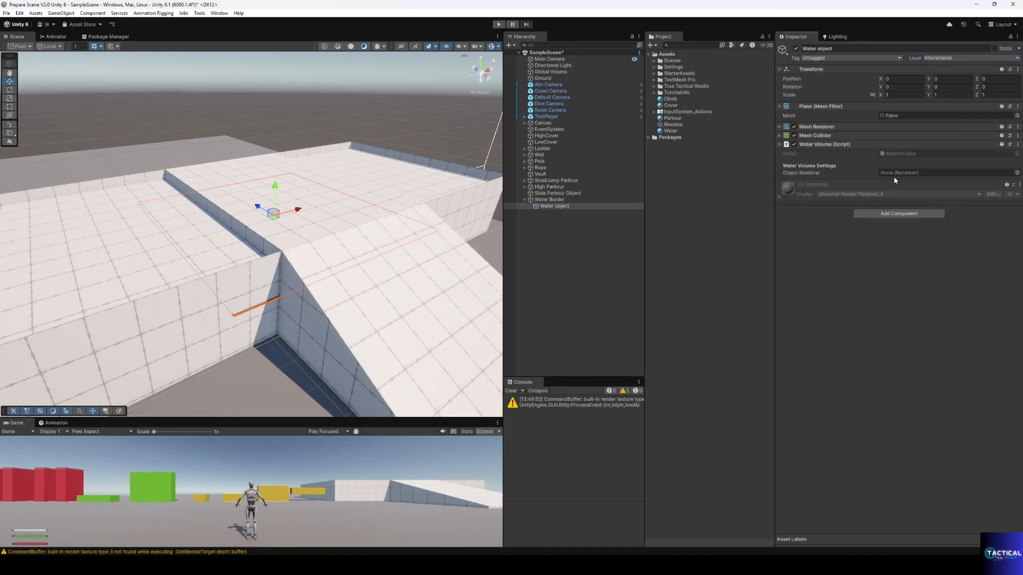
# - Move the duplicated edge cube, Cube (1), across the pool to the opposite wall at X 10.359
pyautogui.click(274, 181)
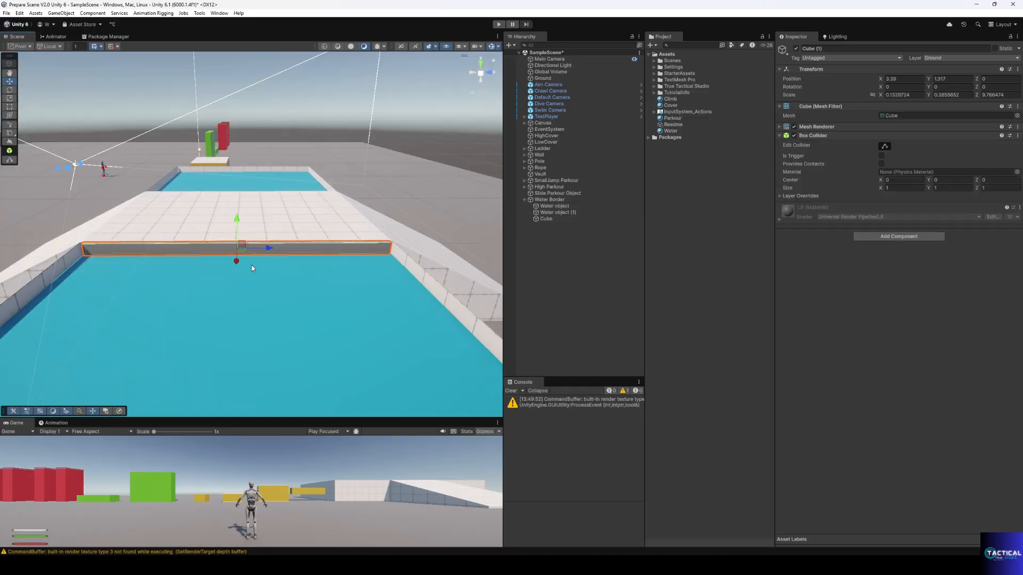
pyautogui.keyDown('alt'); pyautogui.moveTo(251, 265); pyautogui.dragTo(281, 270); pyautogui.keyUp('alt')
pyautogui.moveTo(280, 270); pyautogui.dragTo(194, 291, button='right')
pyautogui.moveTo(308, 244); pyautogui.dragTo(137, 358)
pyautogui.moveTo(137, 358); pyautogui.dragTo(161, 335, button='right')
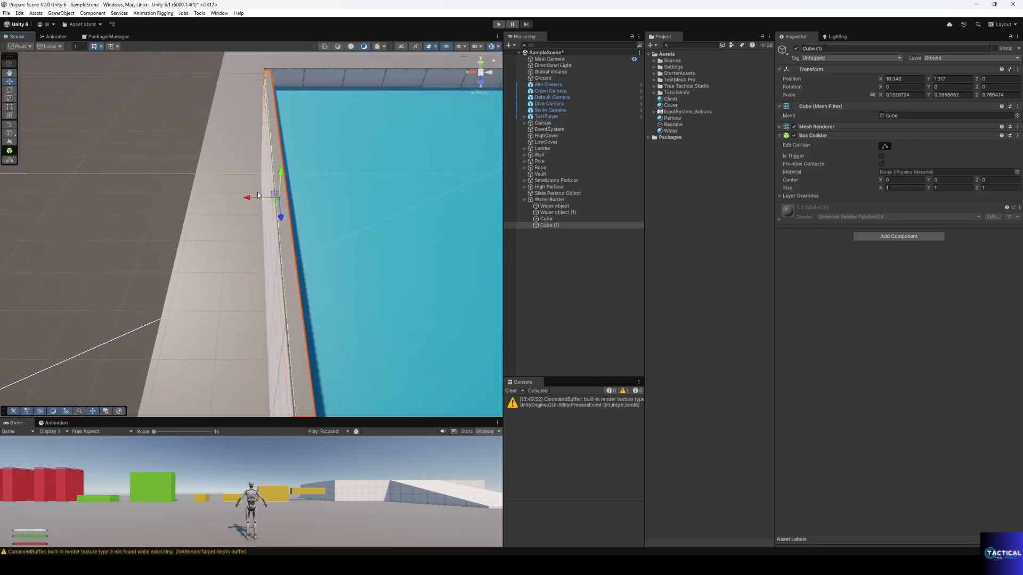
pyautogui.moveTo(245, 199); pyautogui.dragTo(244, 199)
pyautogui.press('d')
pyautogui.moveTo(248, 207); pyautogui.dragTo(304, 221, button='right')
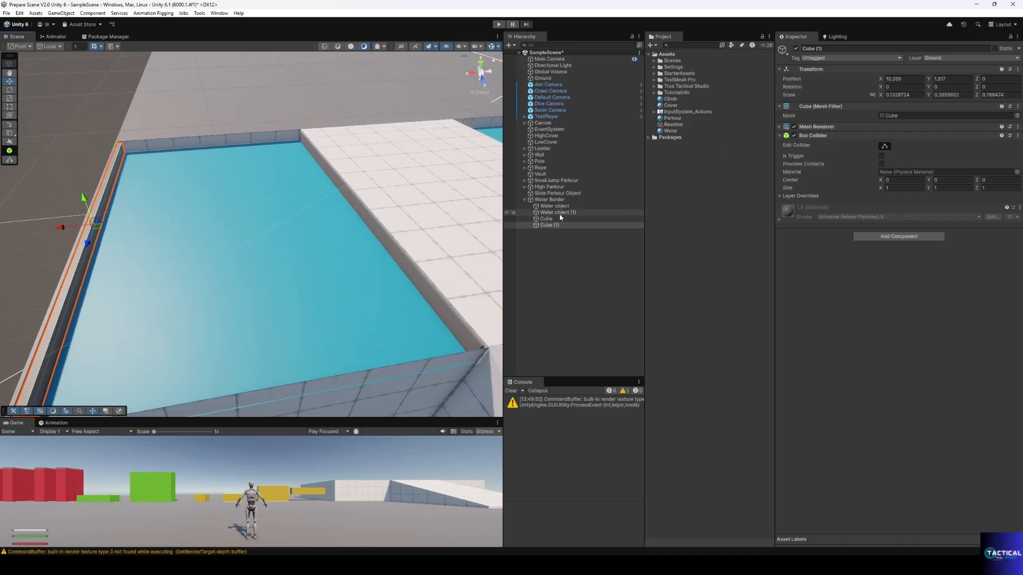
# - Assign both edge cubes, Cube and Cube (1), under Water Border to the Interactable layer
pyautogui.keyDown('shift'); pyautogui.click(546, 219); pyautogui.keyUp('shift')
pyautogui.click(933, 62)
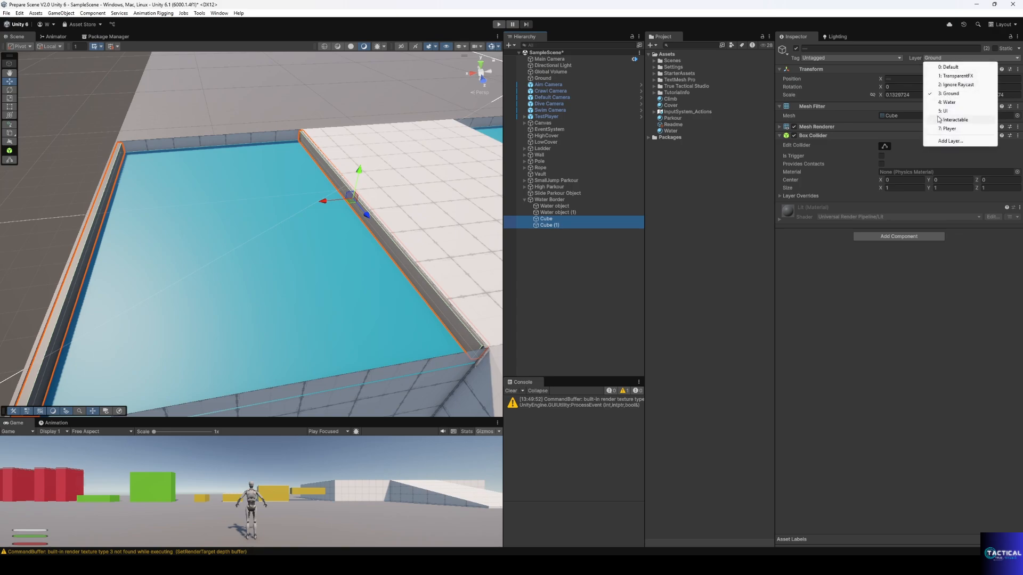
pyautogui.click(941, 121)
# - Add a Ledge Object component to both edge cubes and set their Ledge Type to Ledge
pyautogui.click(885, 237)
pyautogui.write('led')
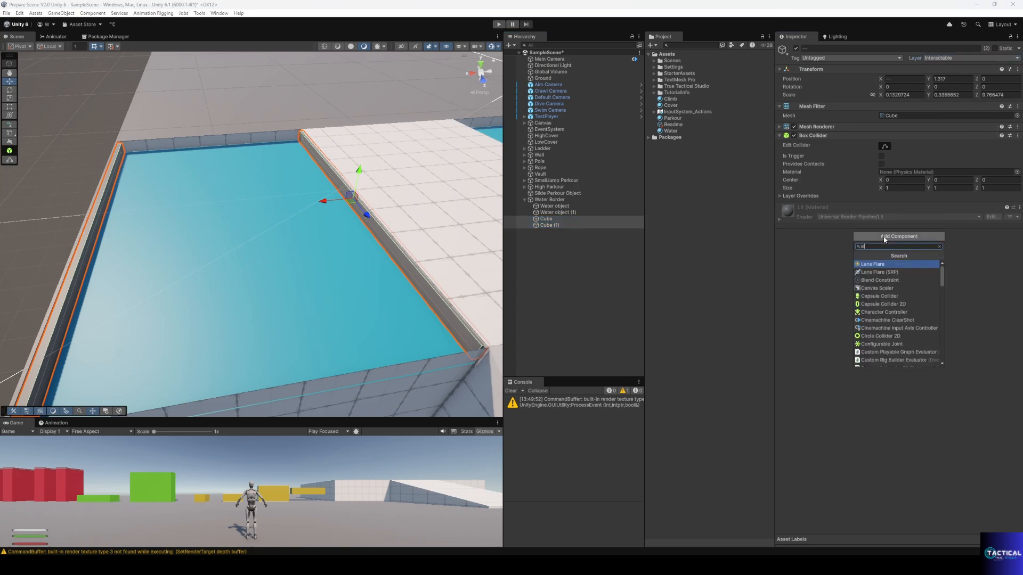
pyautogui.press('Return')
pyautogui.click(895, 244)
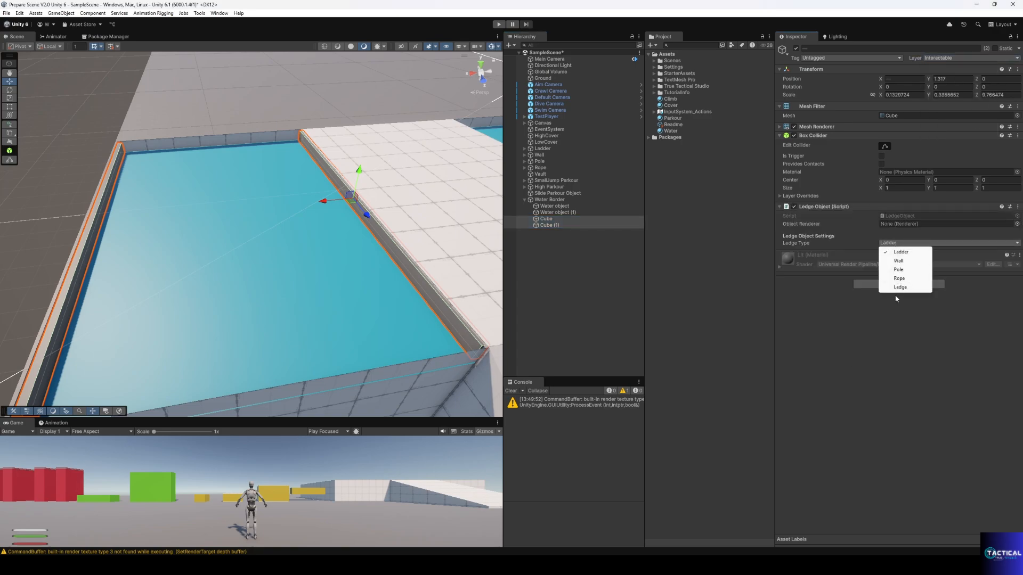
pyautogui.click(900, 288)
# - Rename the two edge cubes Ledge Object and Ledge Object (1), and check Ledge Object (1) beside the pool
pyautogui.click(555, 219)
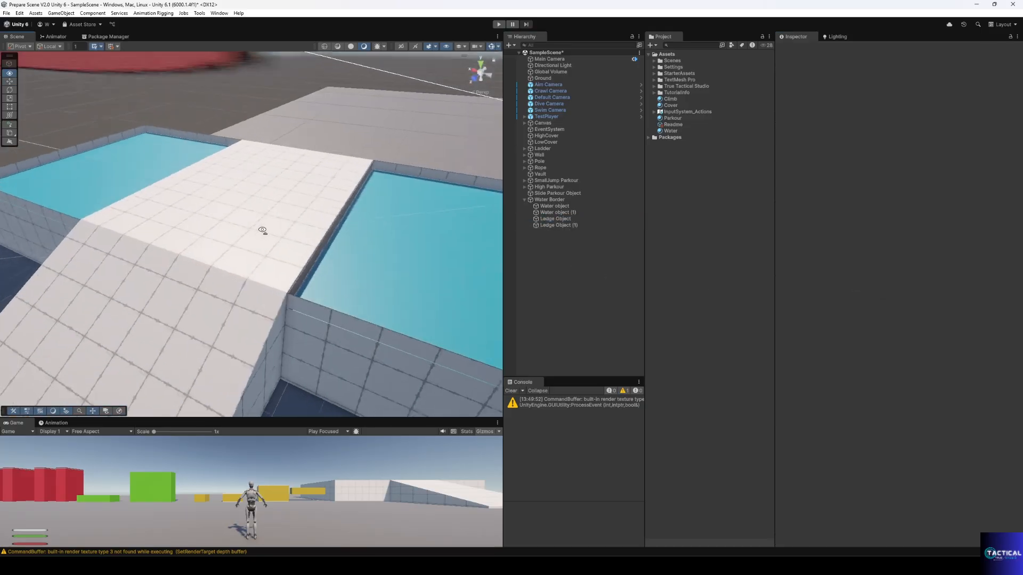
pyautogui.moveTo(263, 230); pyautogui.dragTo(308, 238, button='right')
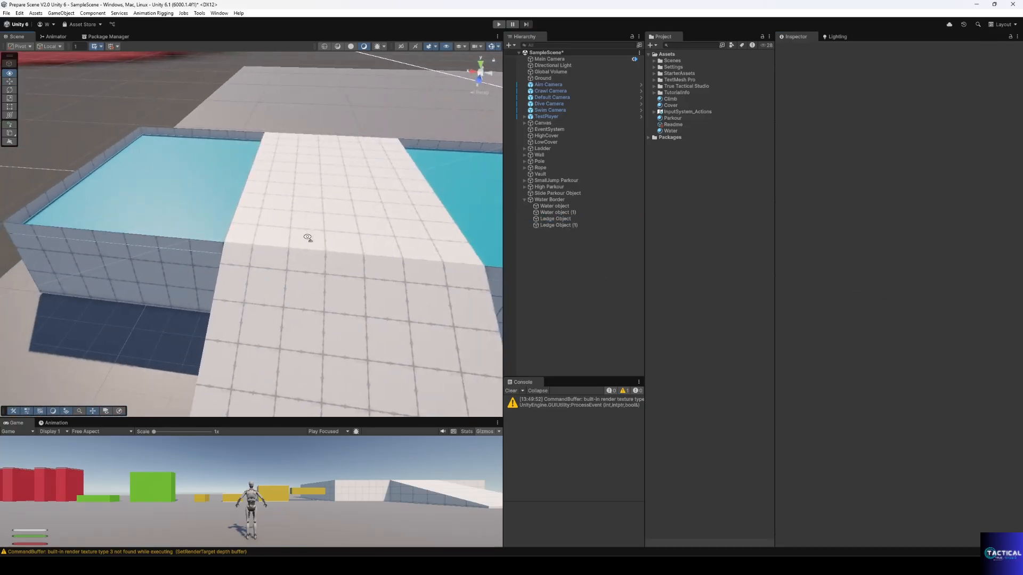
pyautogui.click(564, 224)
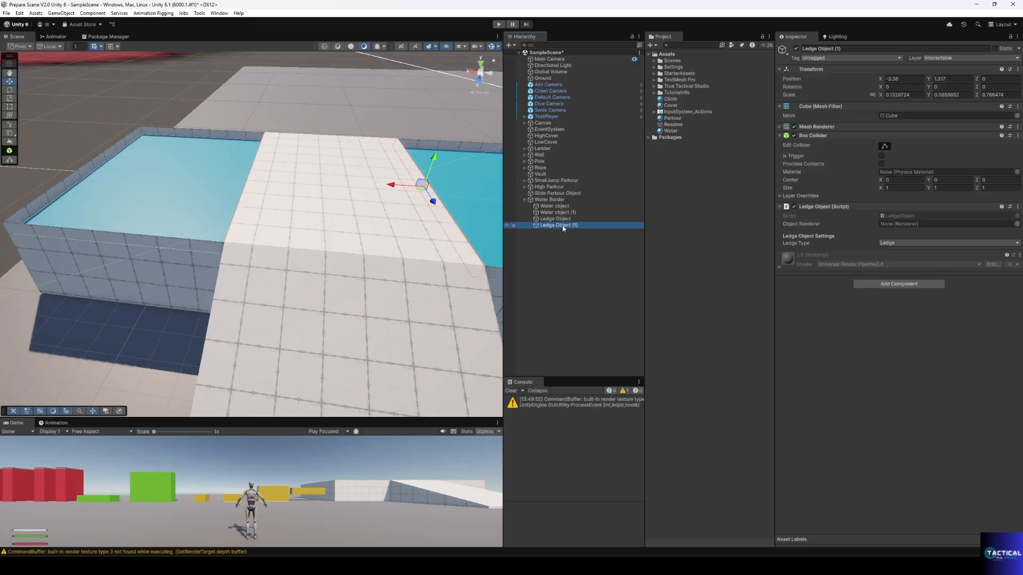
pyautogui.moveTo(358, 227); pyautogui.dragTo(331, 221, button='right')
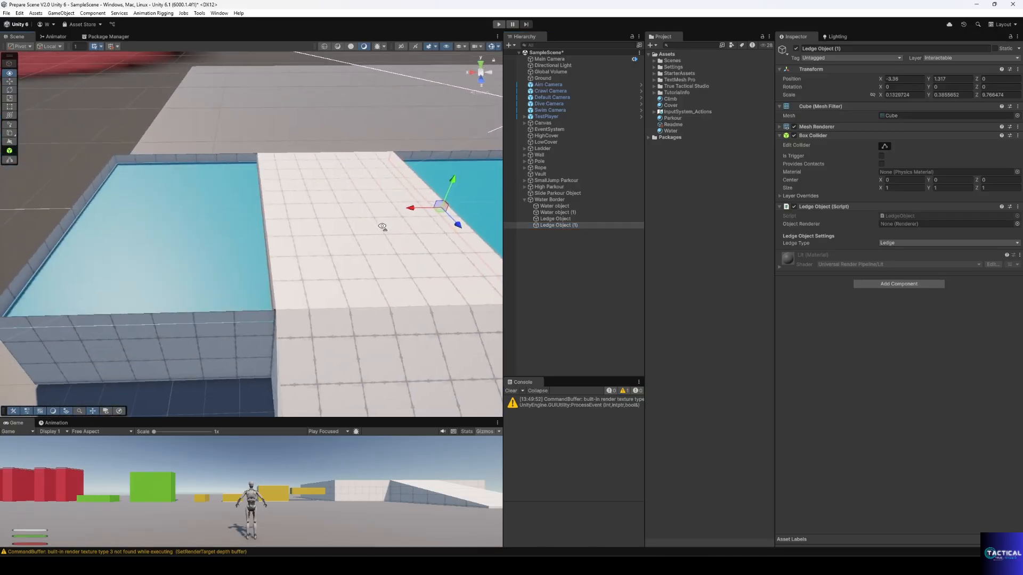